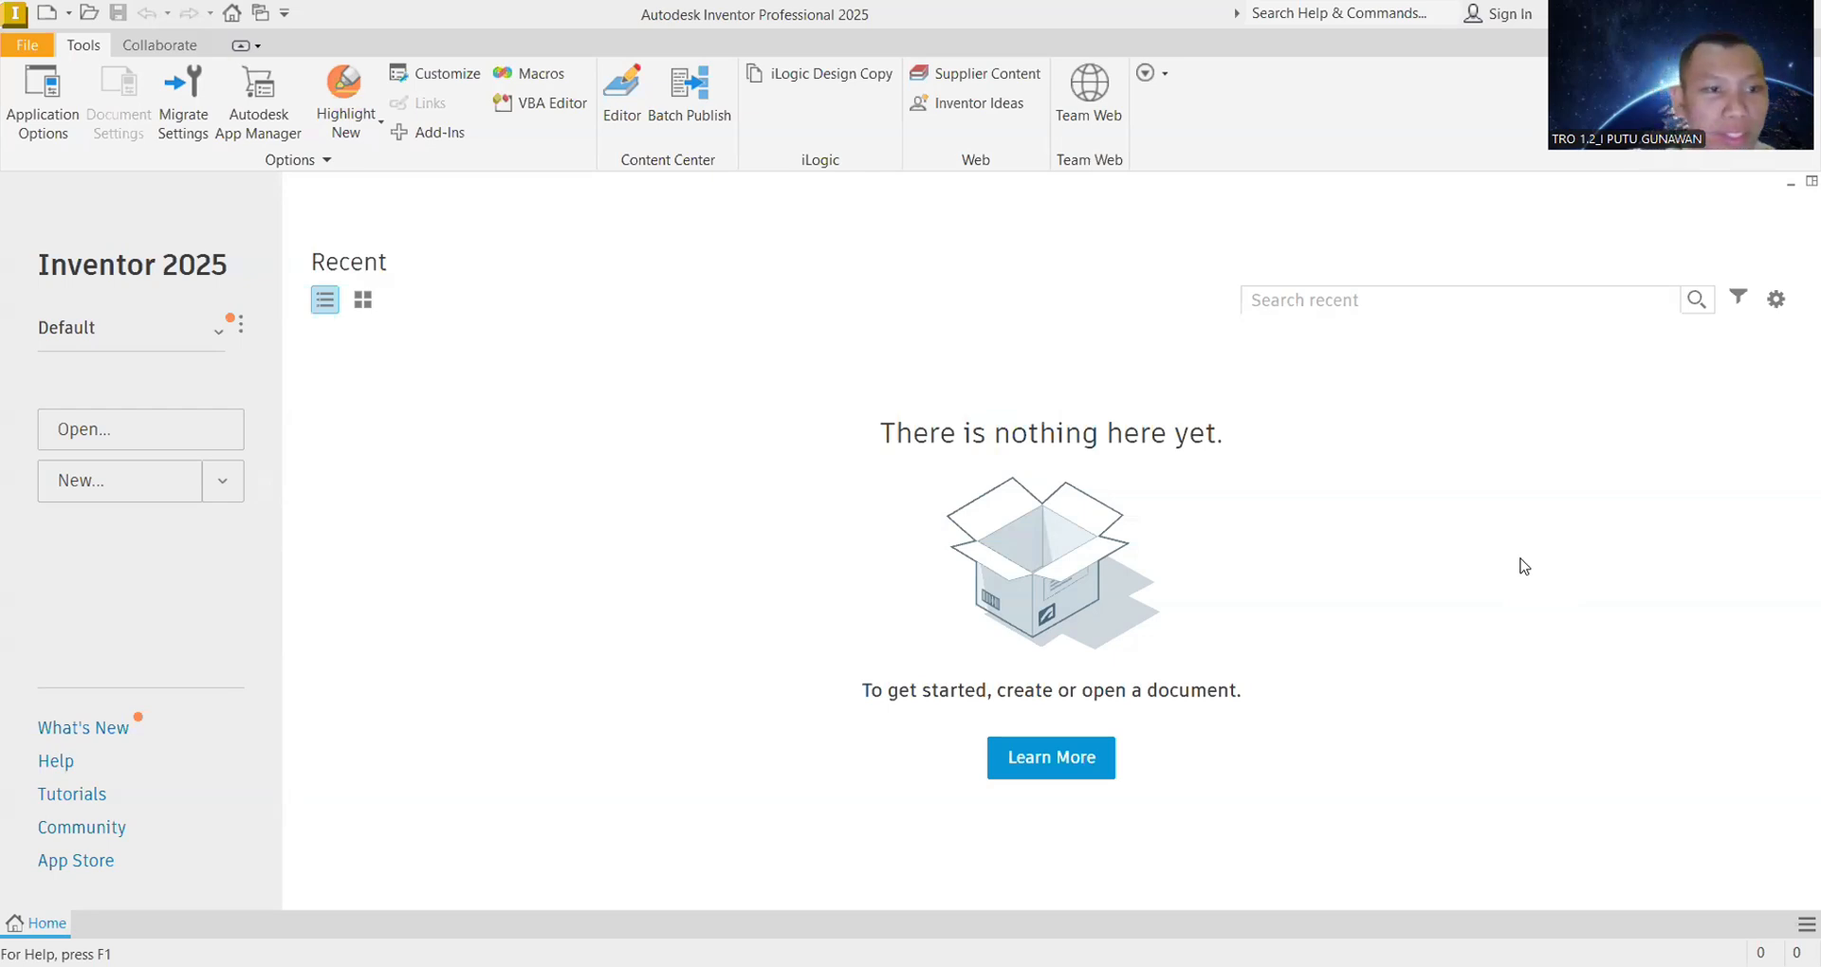
Step: Create a new part from the Standard.ipt template, after looking through the sheet metal and assembly templates
click(183, 474)
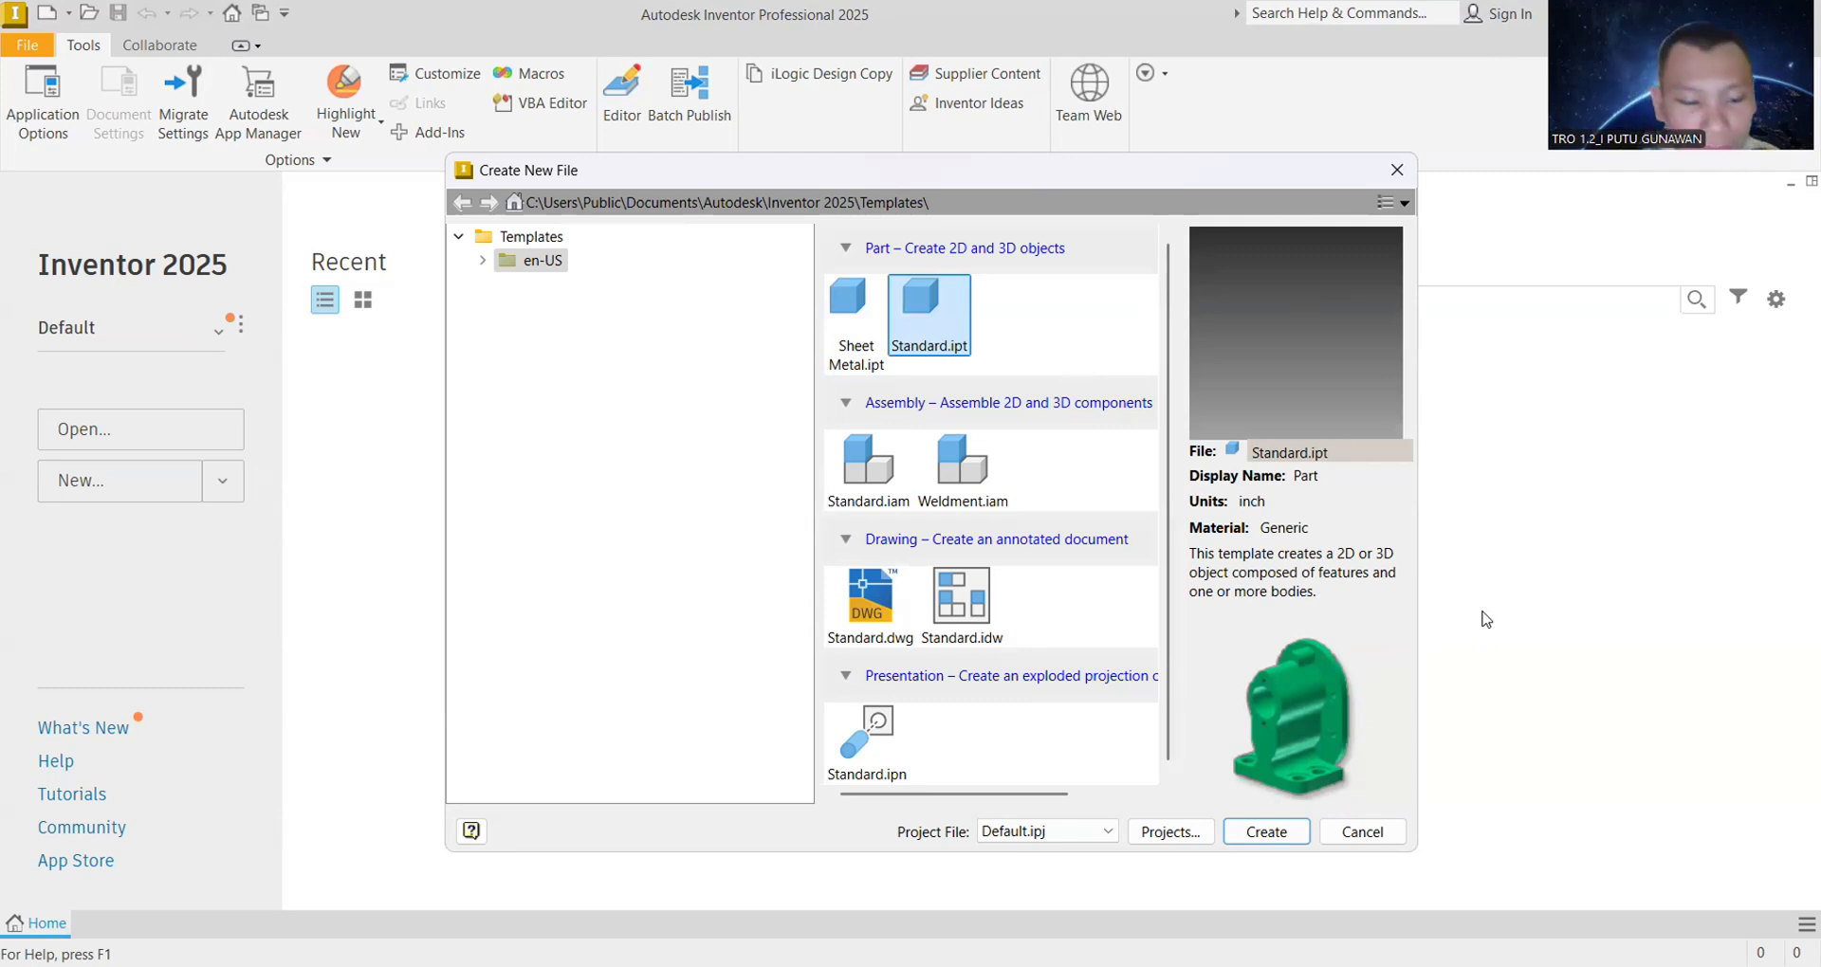
click(854, 318)
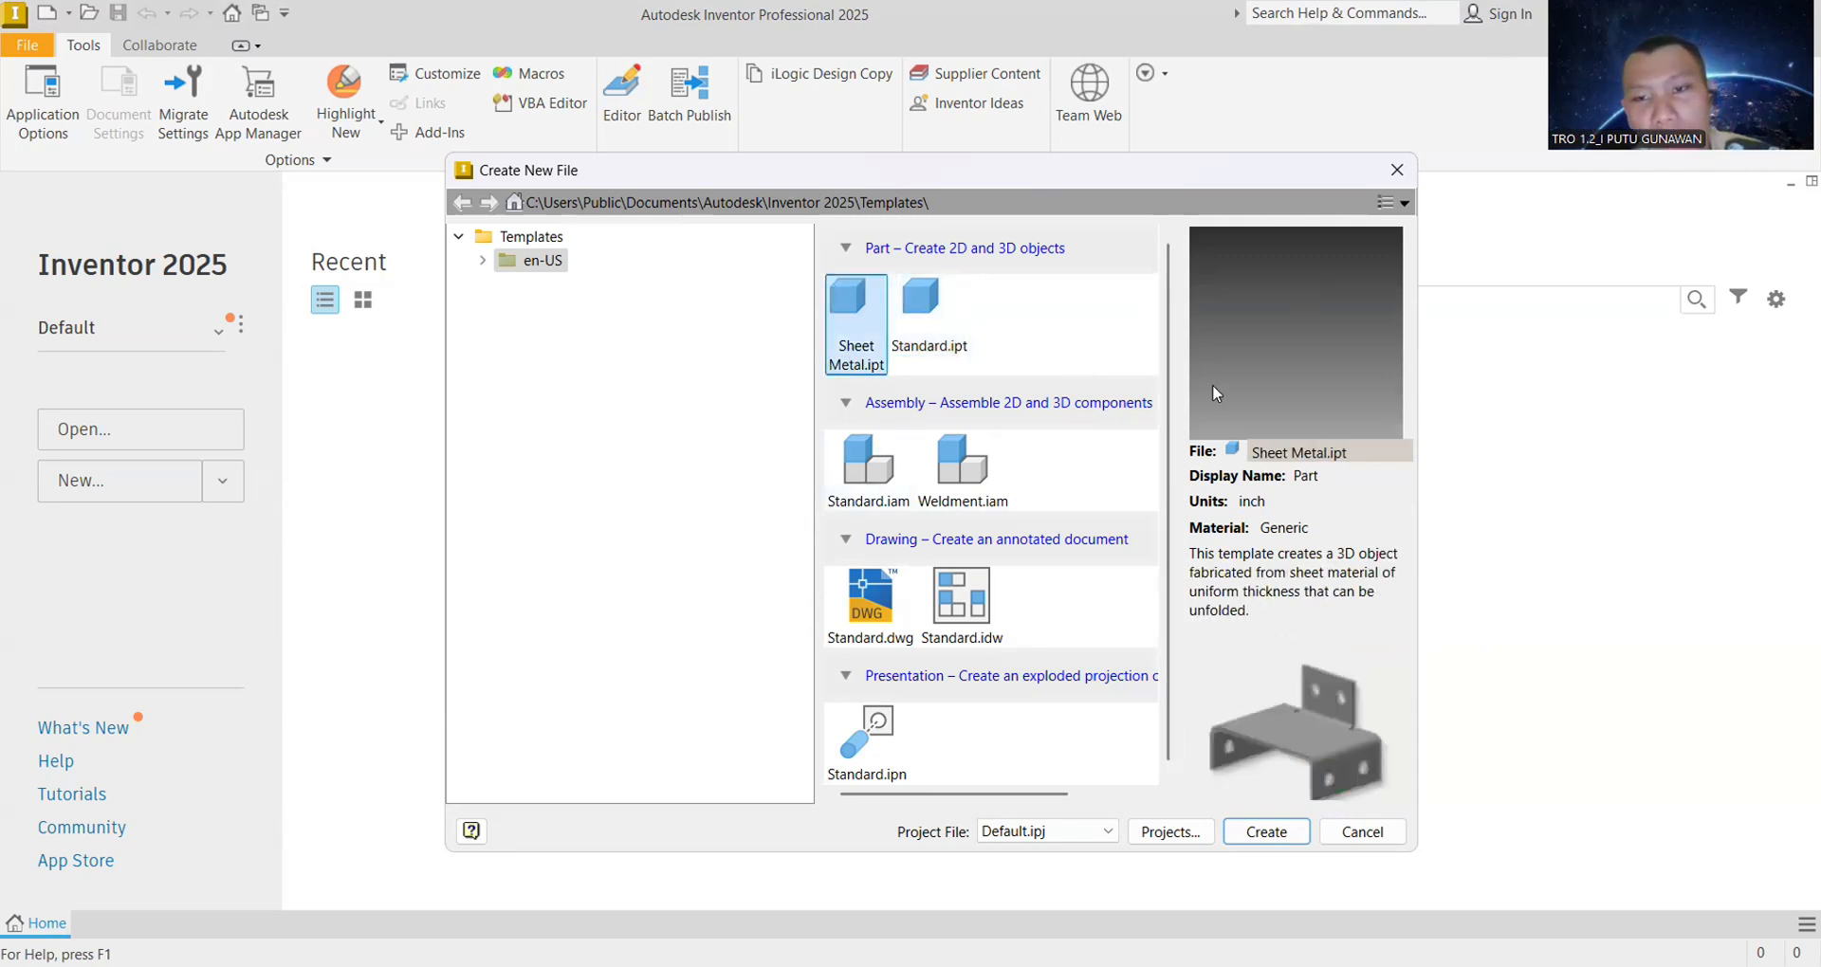
click(922, 319)
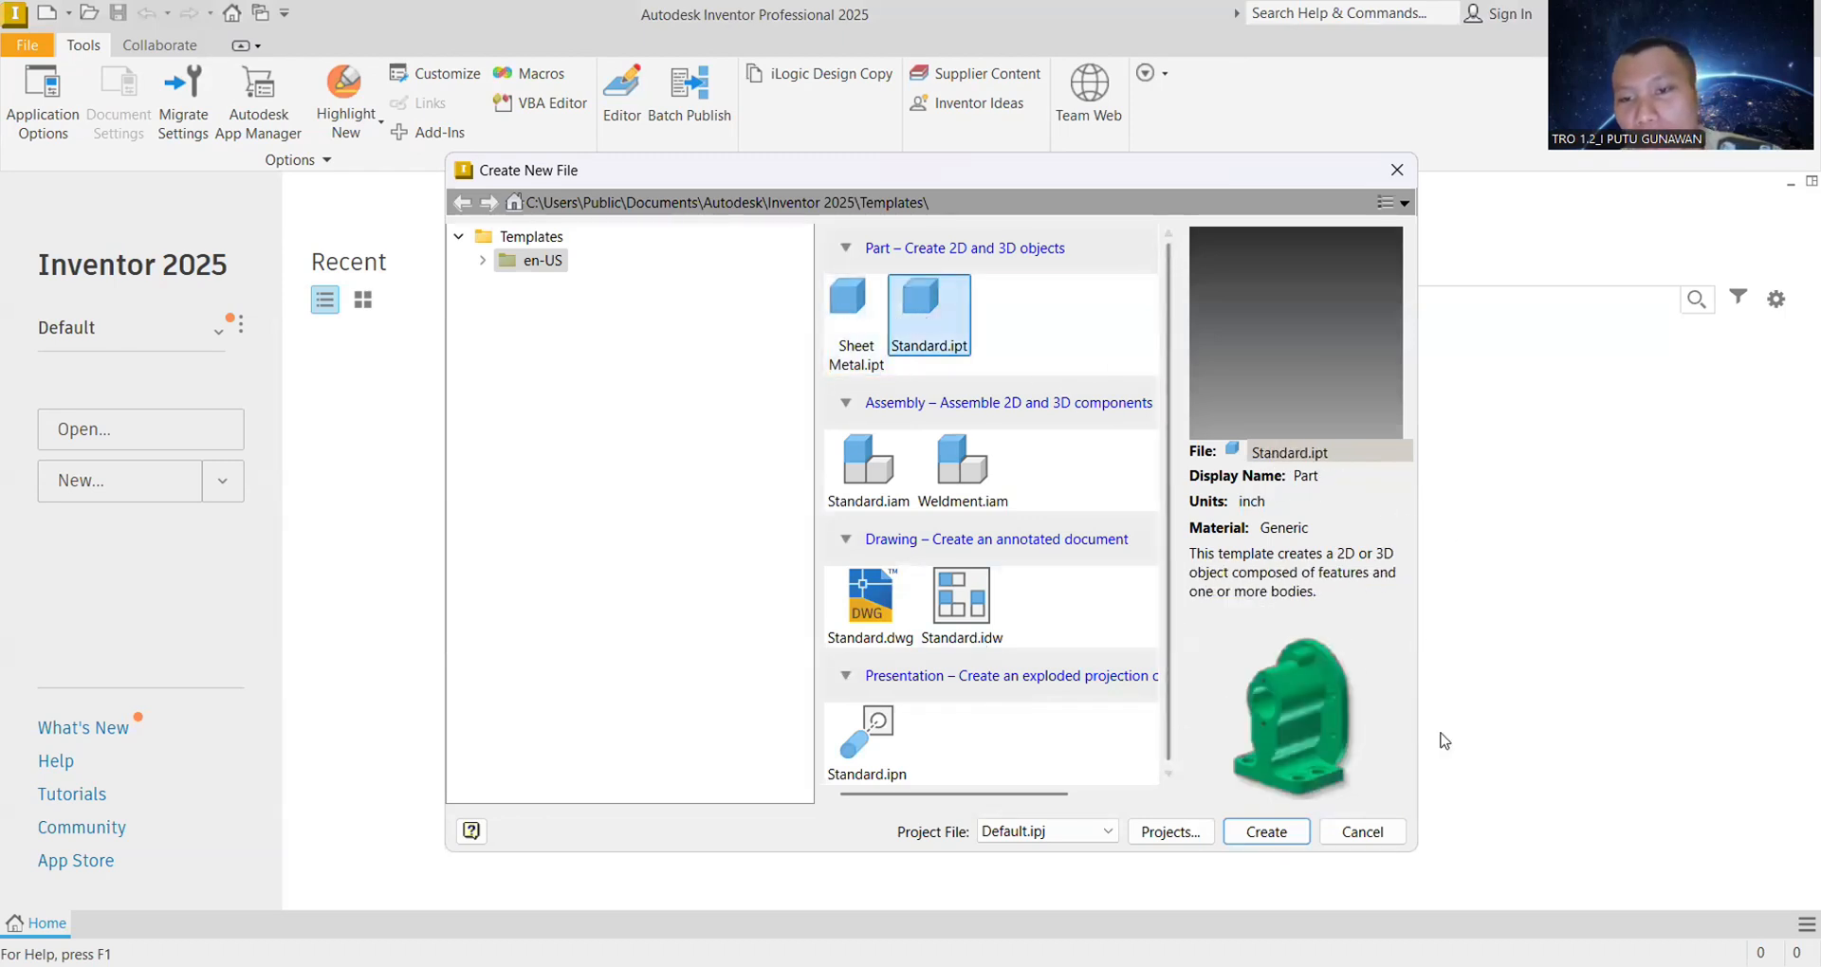
click(853, 313)
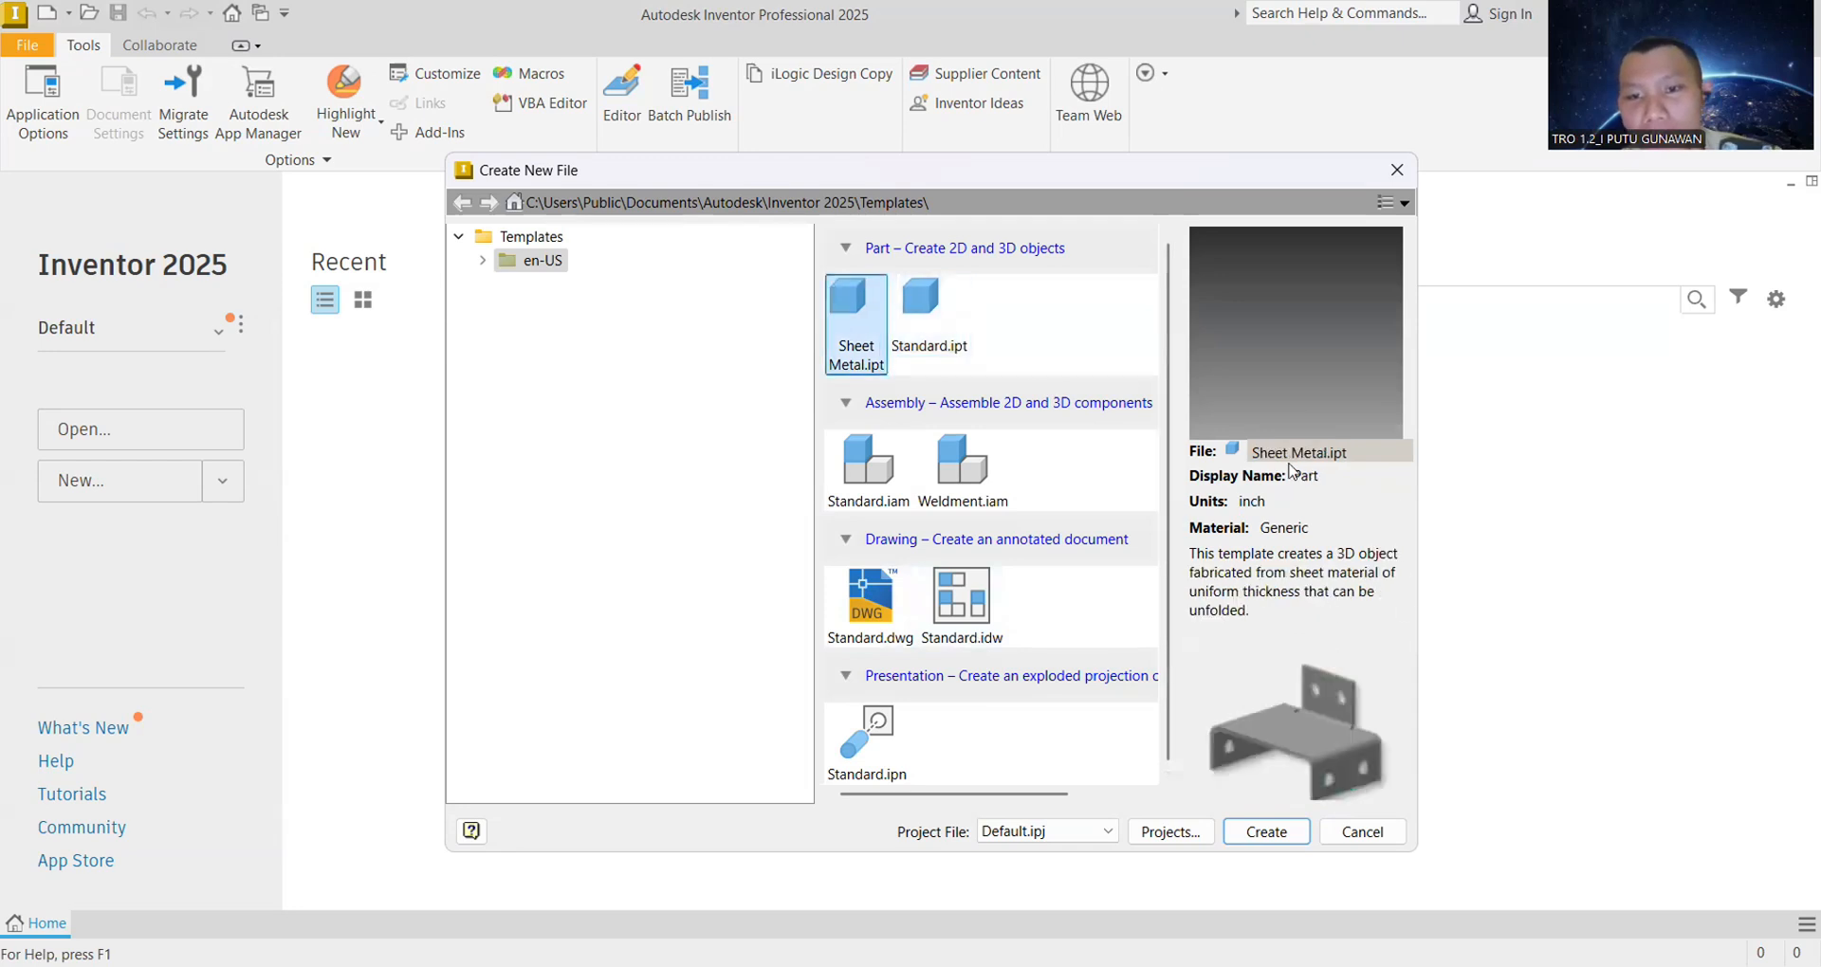
click(948, 483)
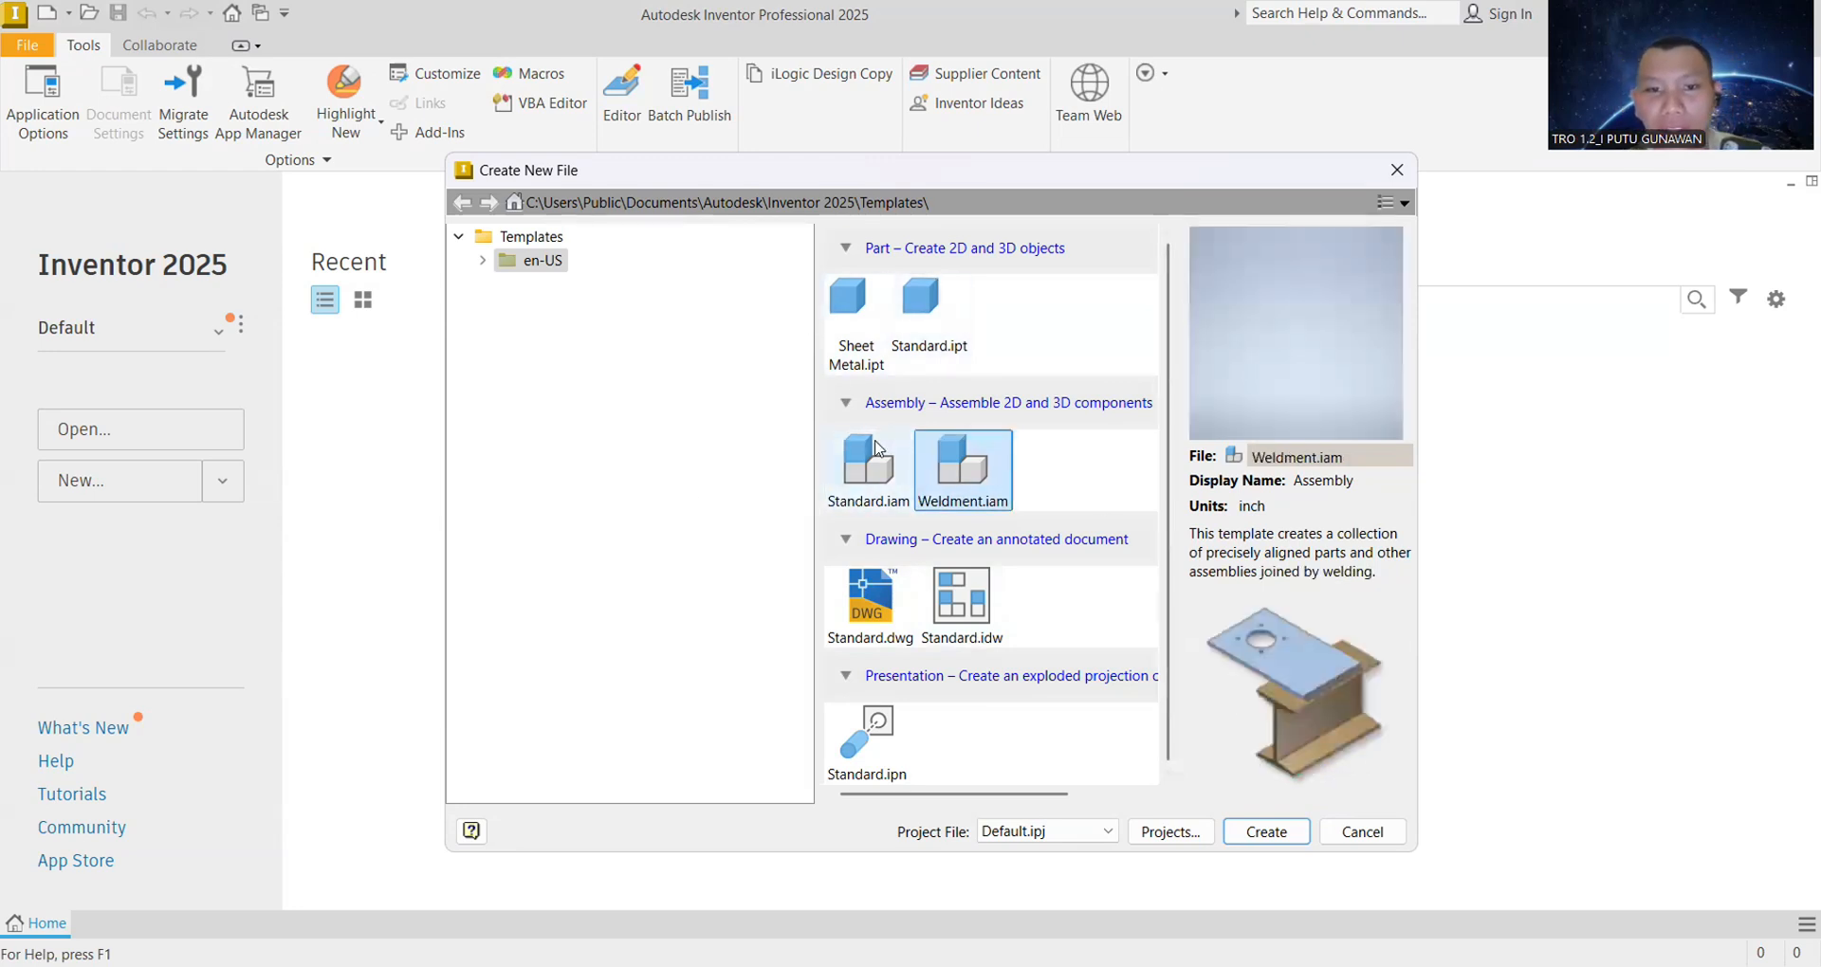
click(882, 446)
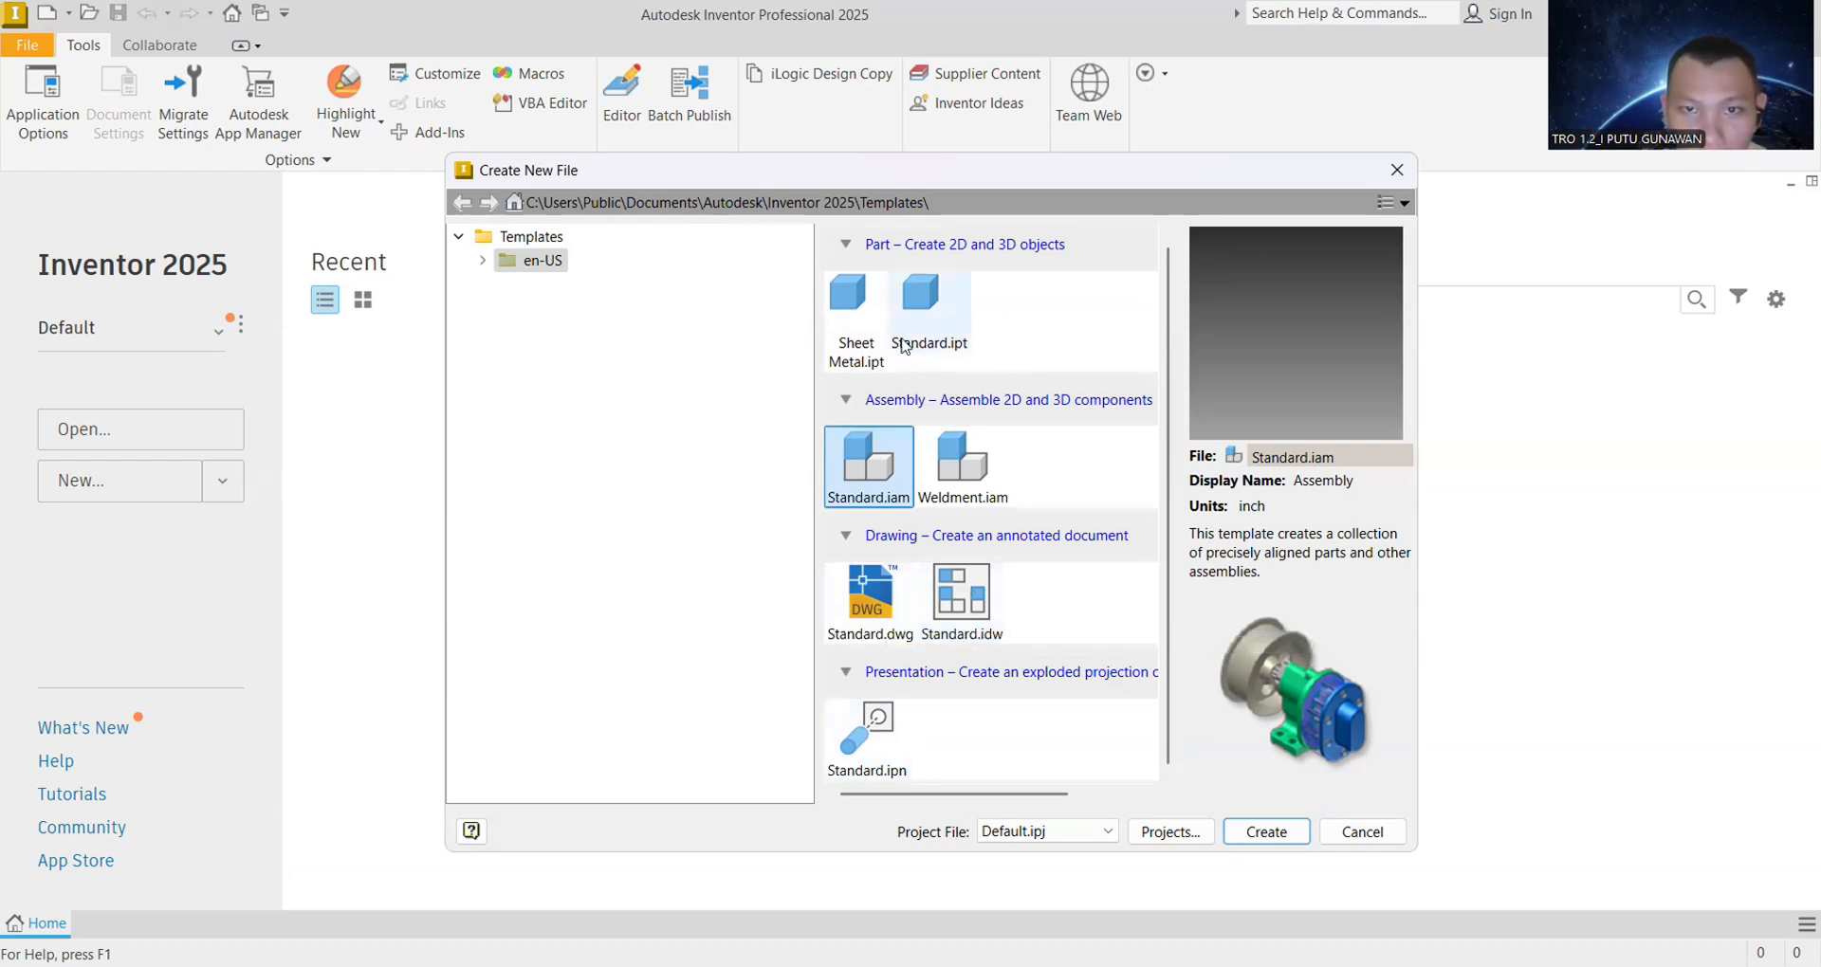
click(873, 310)
click(921, 301)
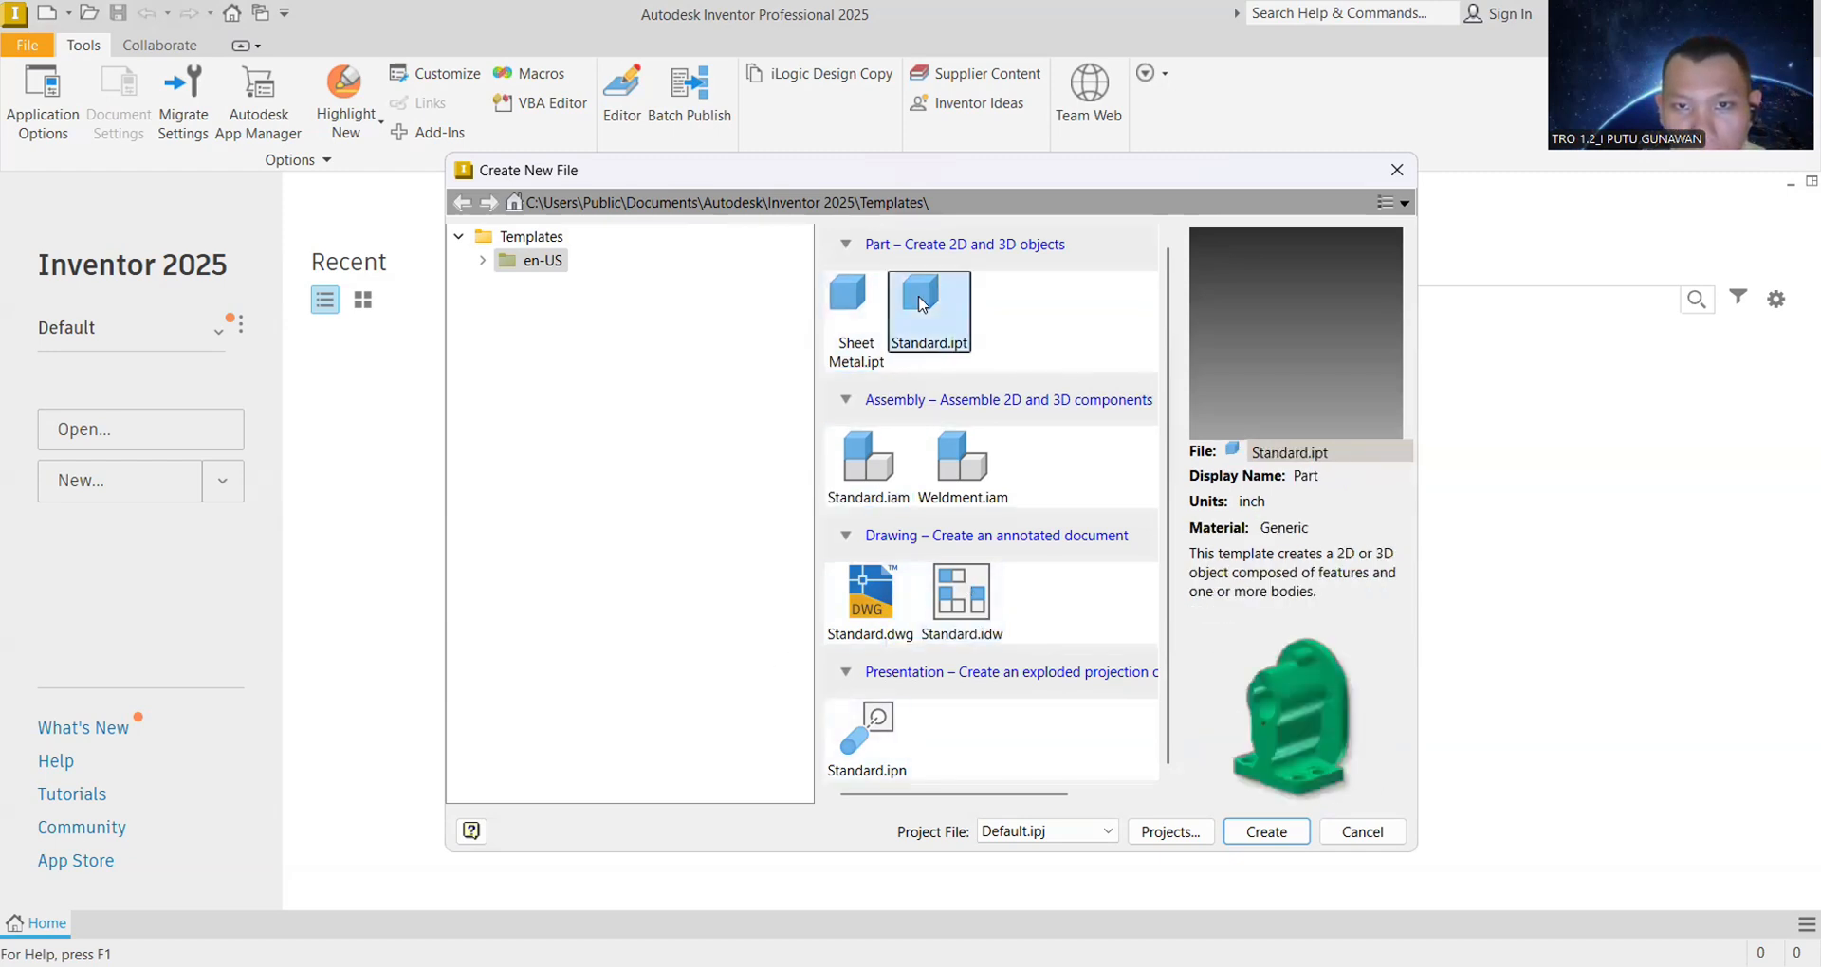
click(1284, 832)
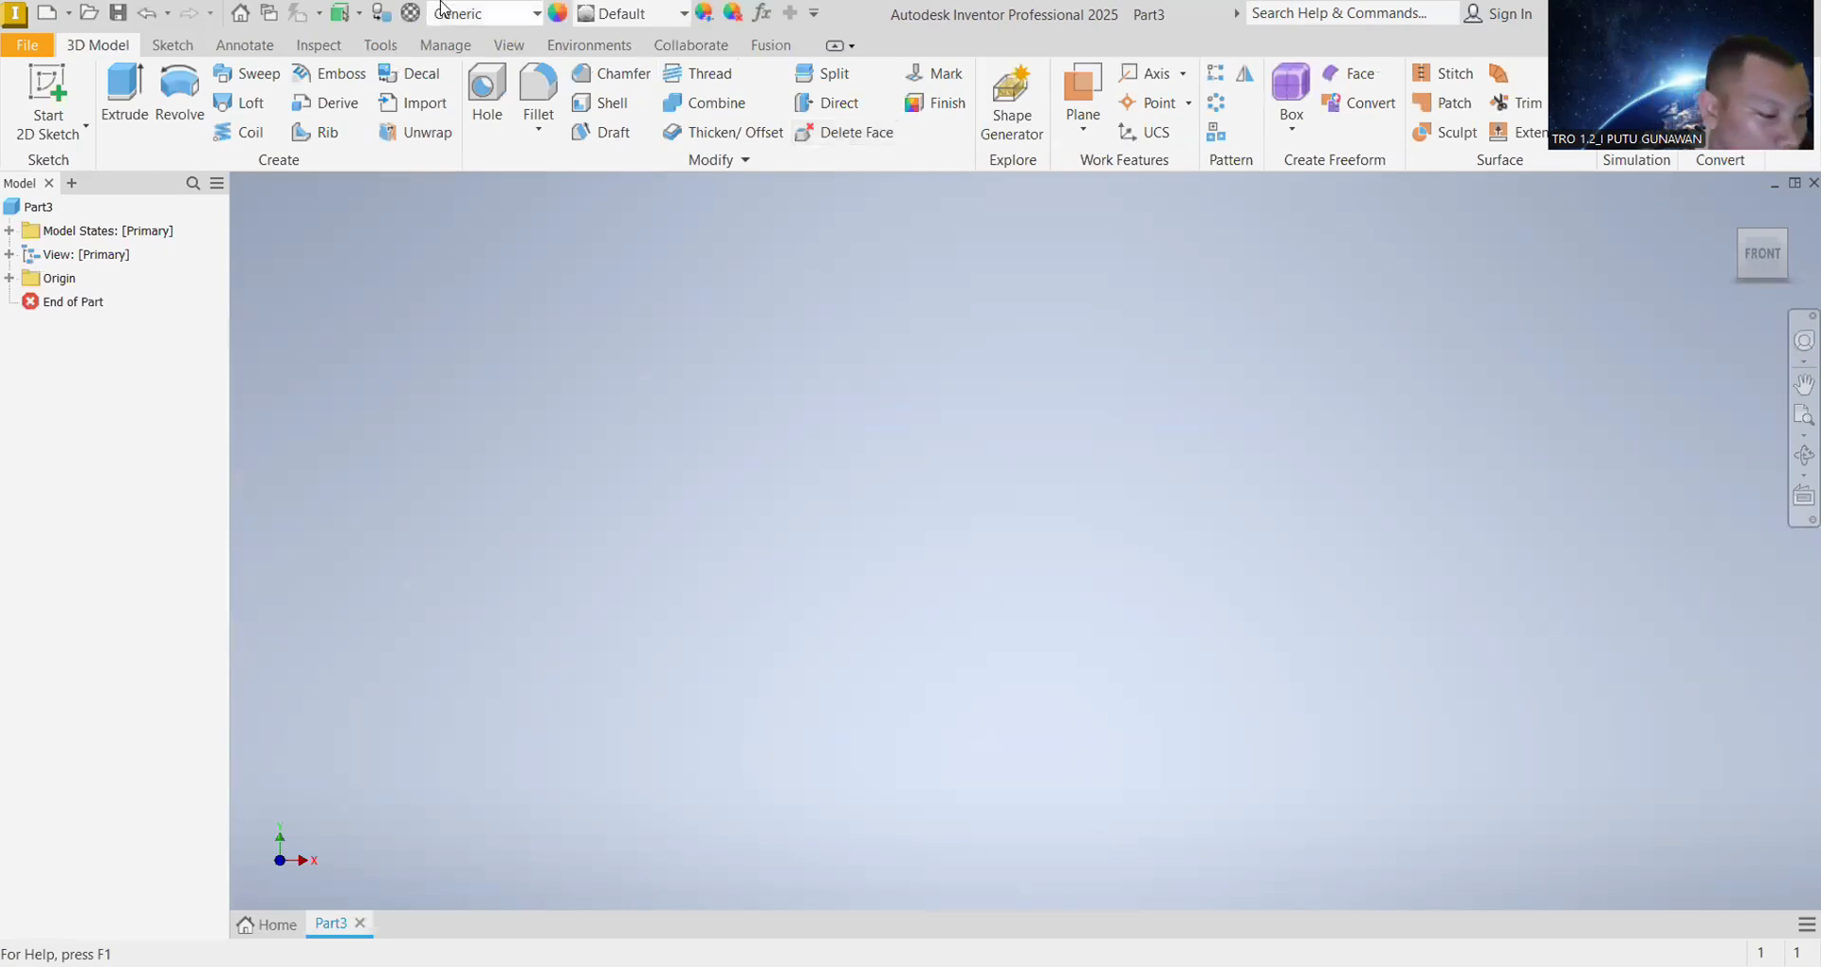
Step: Start a 2D sketch on the horizontal XZ origin plane
click(73, 138)
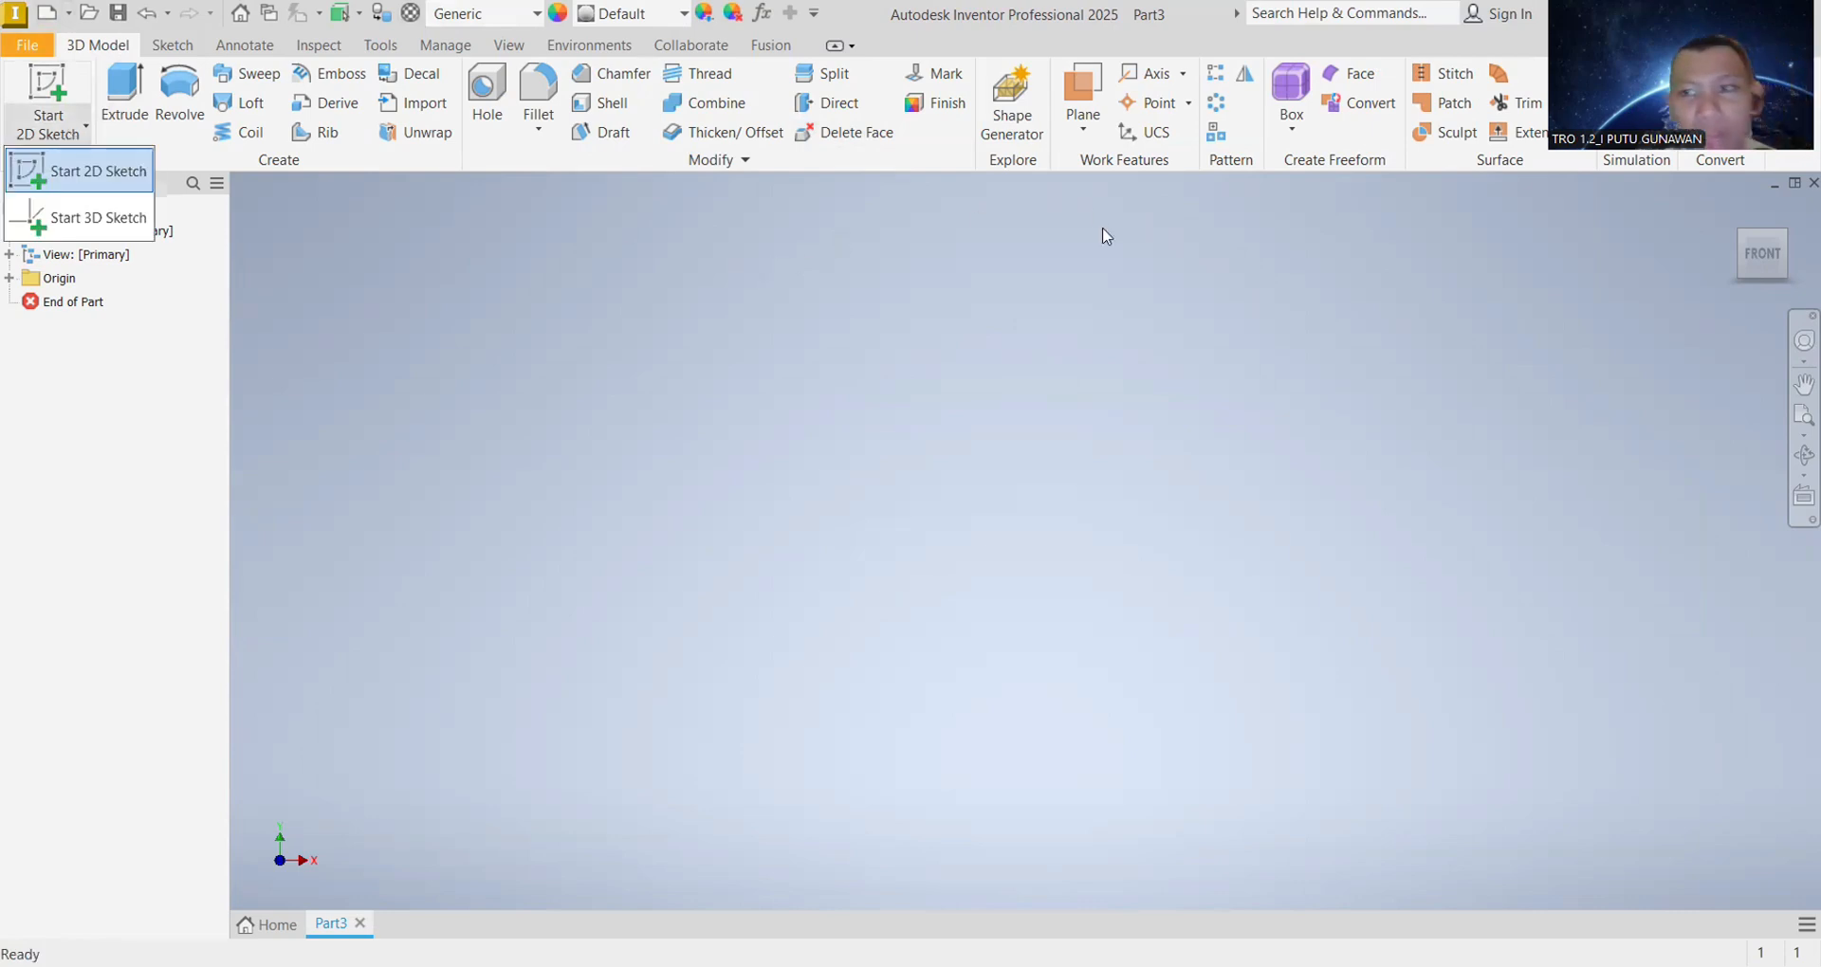
click(95, 180)
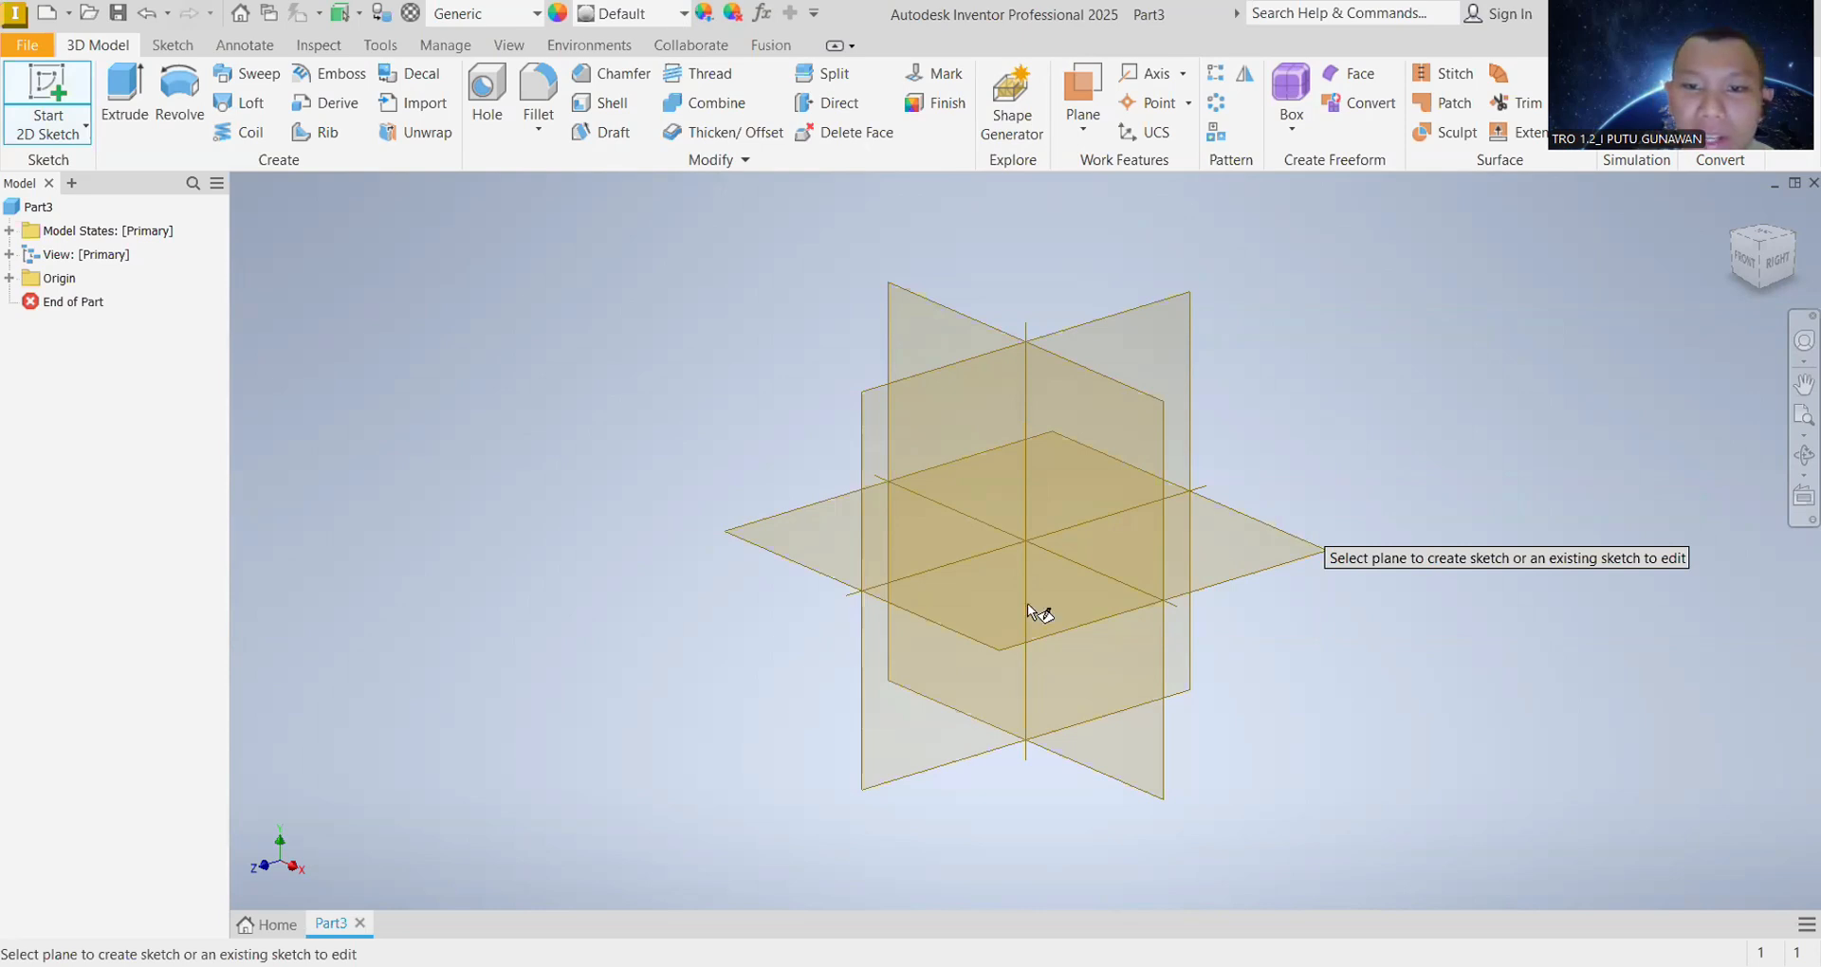
click(1004, 611)
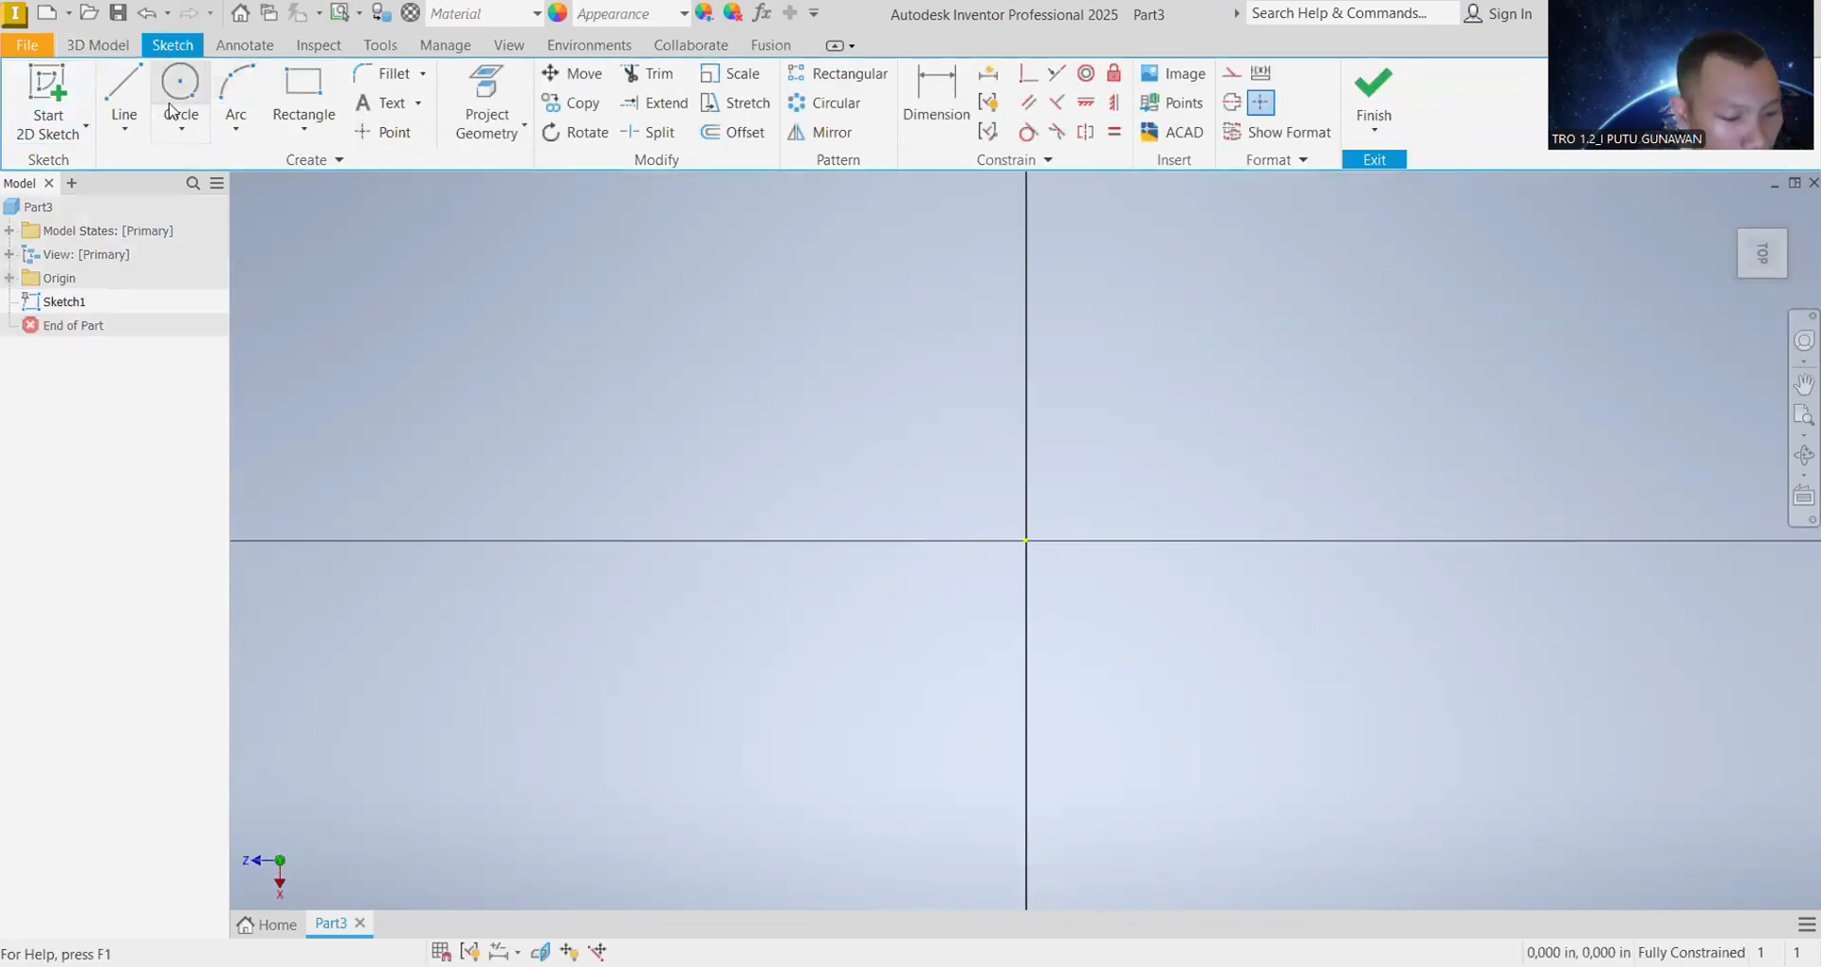
Step: Sketch a six-sided polygon centred on the origin with two near-vertical sides, about 0.89 in across the flats
click(192, 135)
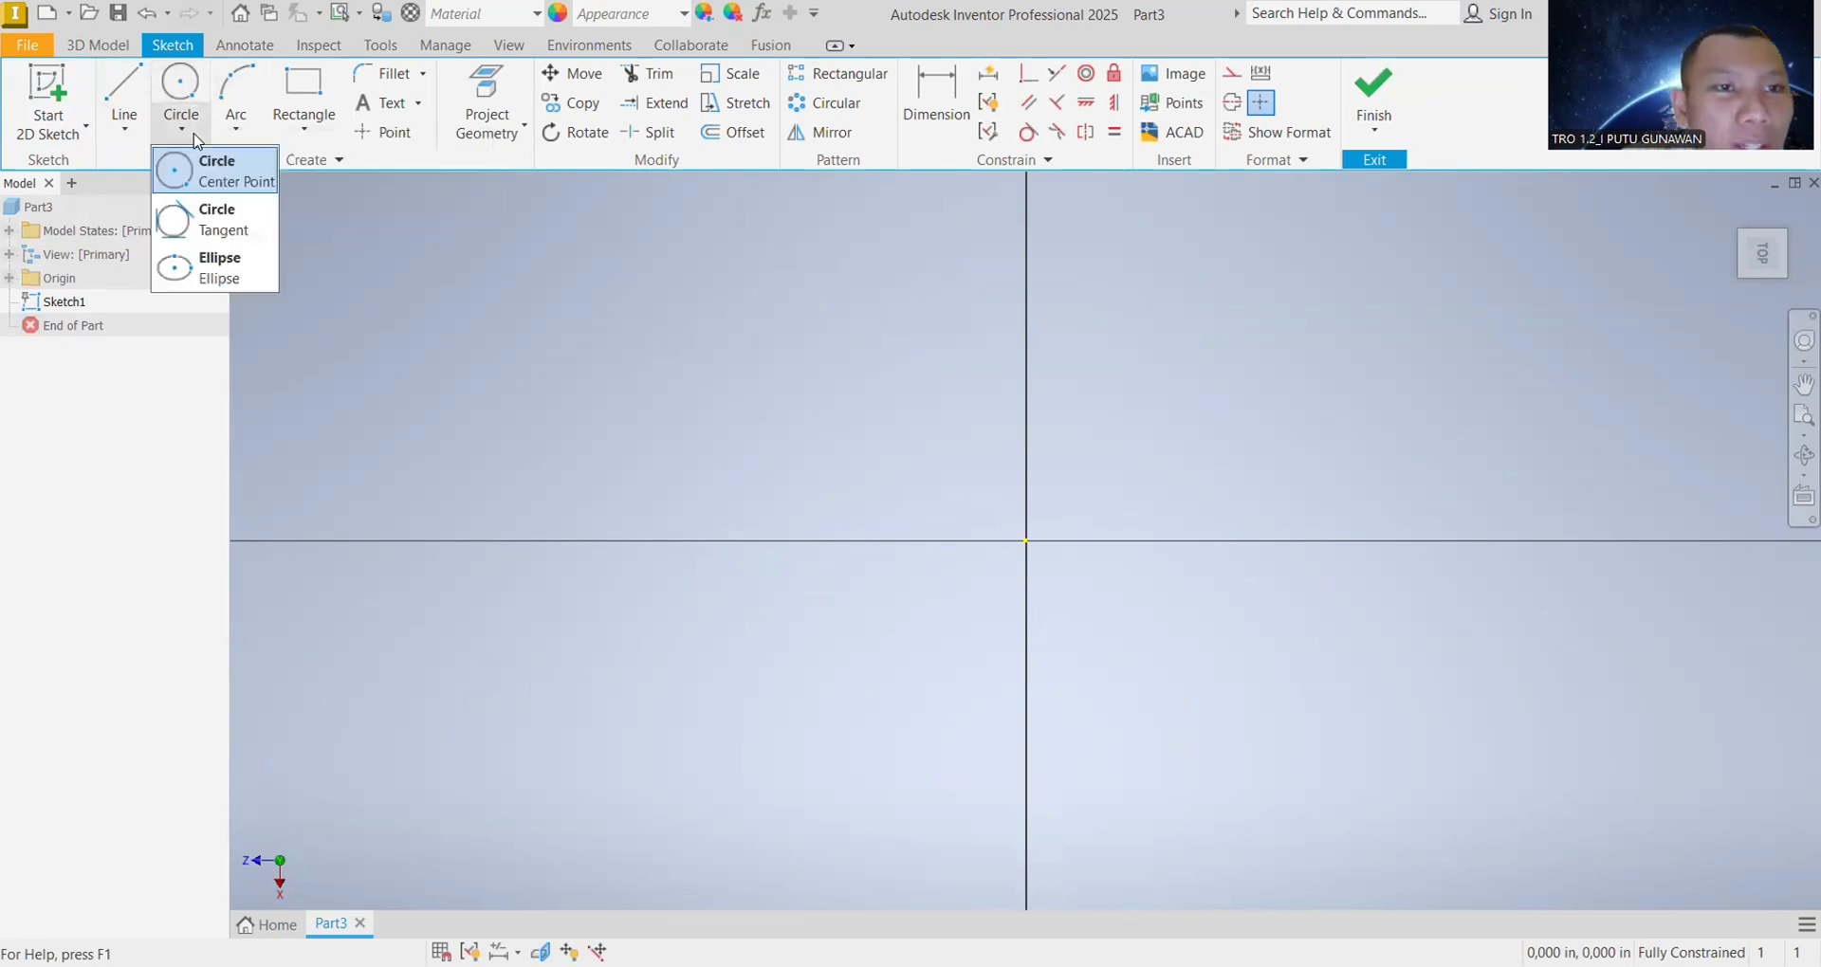
click(177, 133)
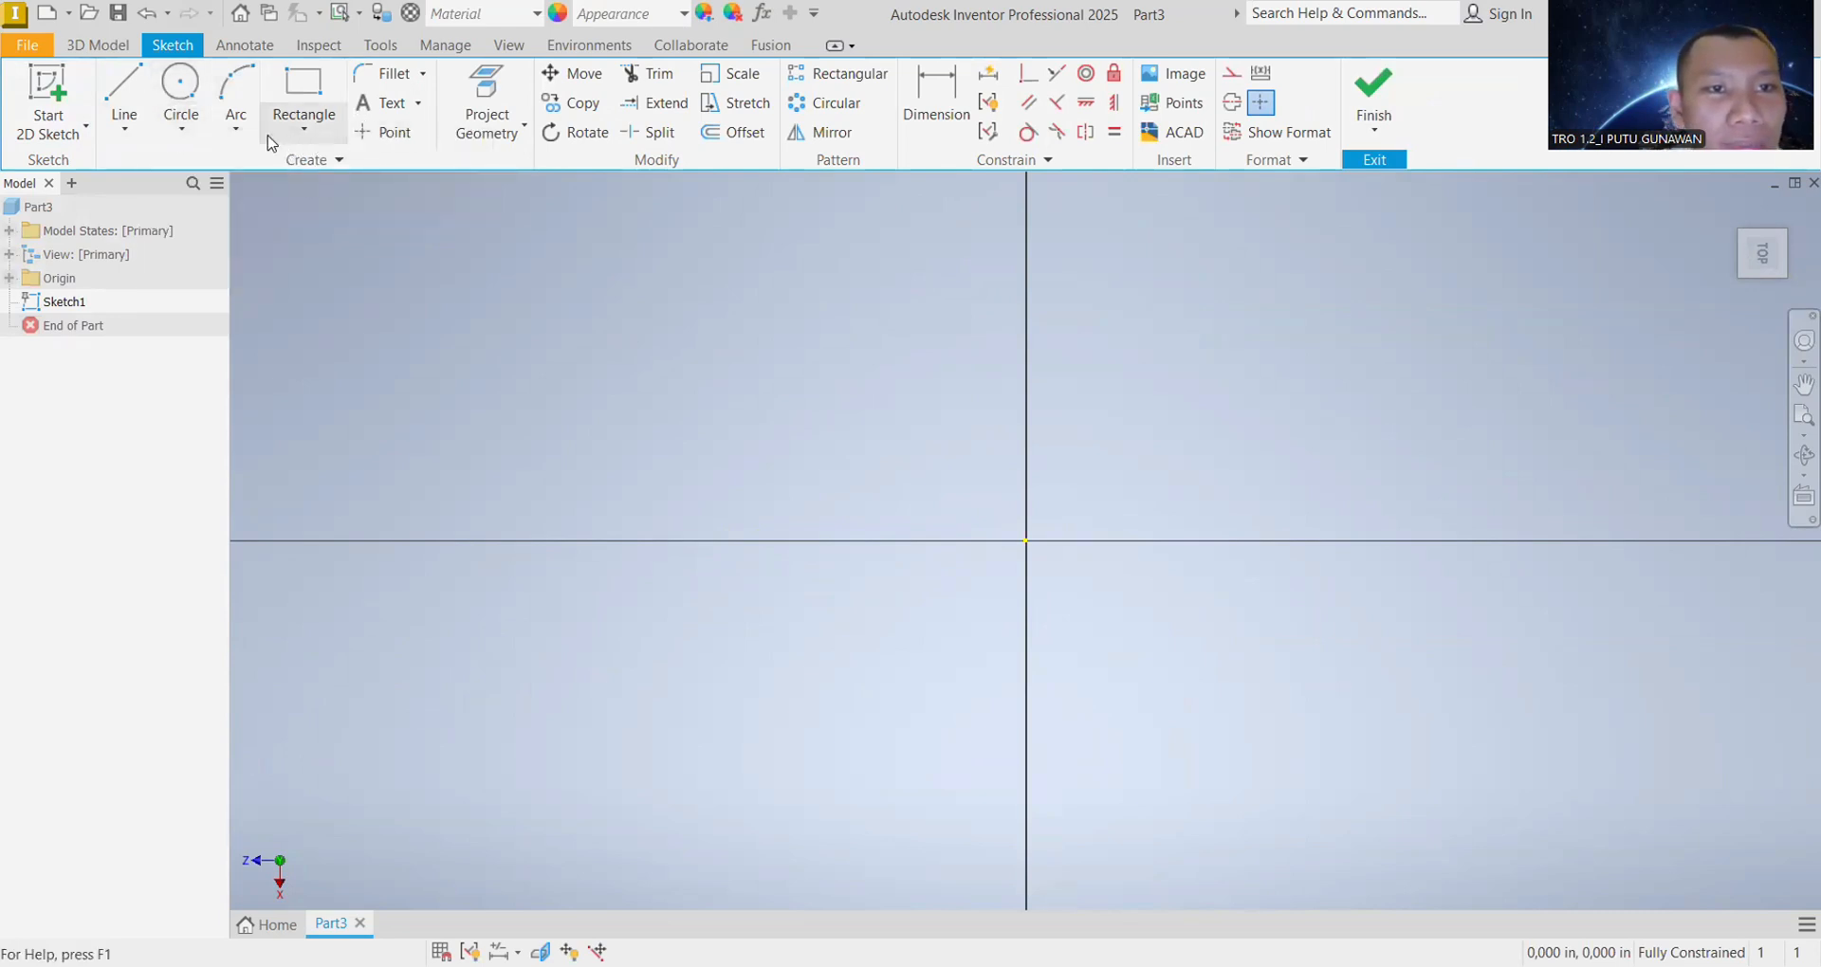
click(299, 131)
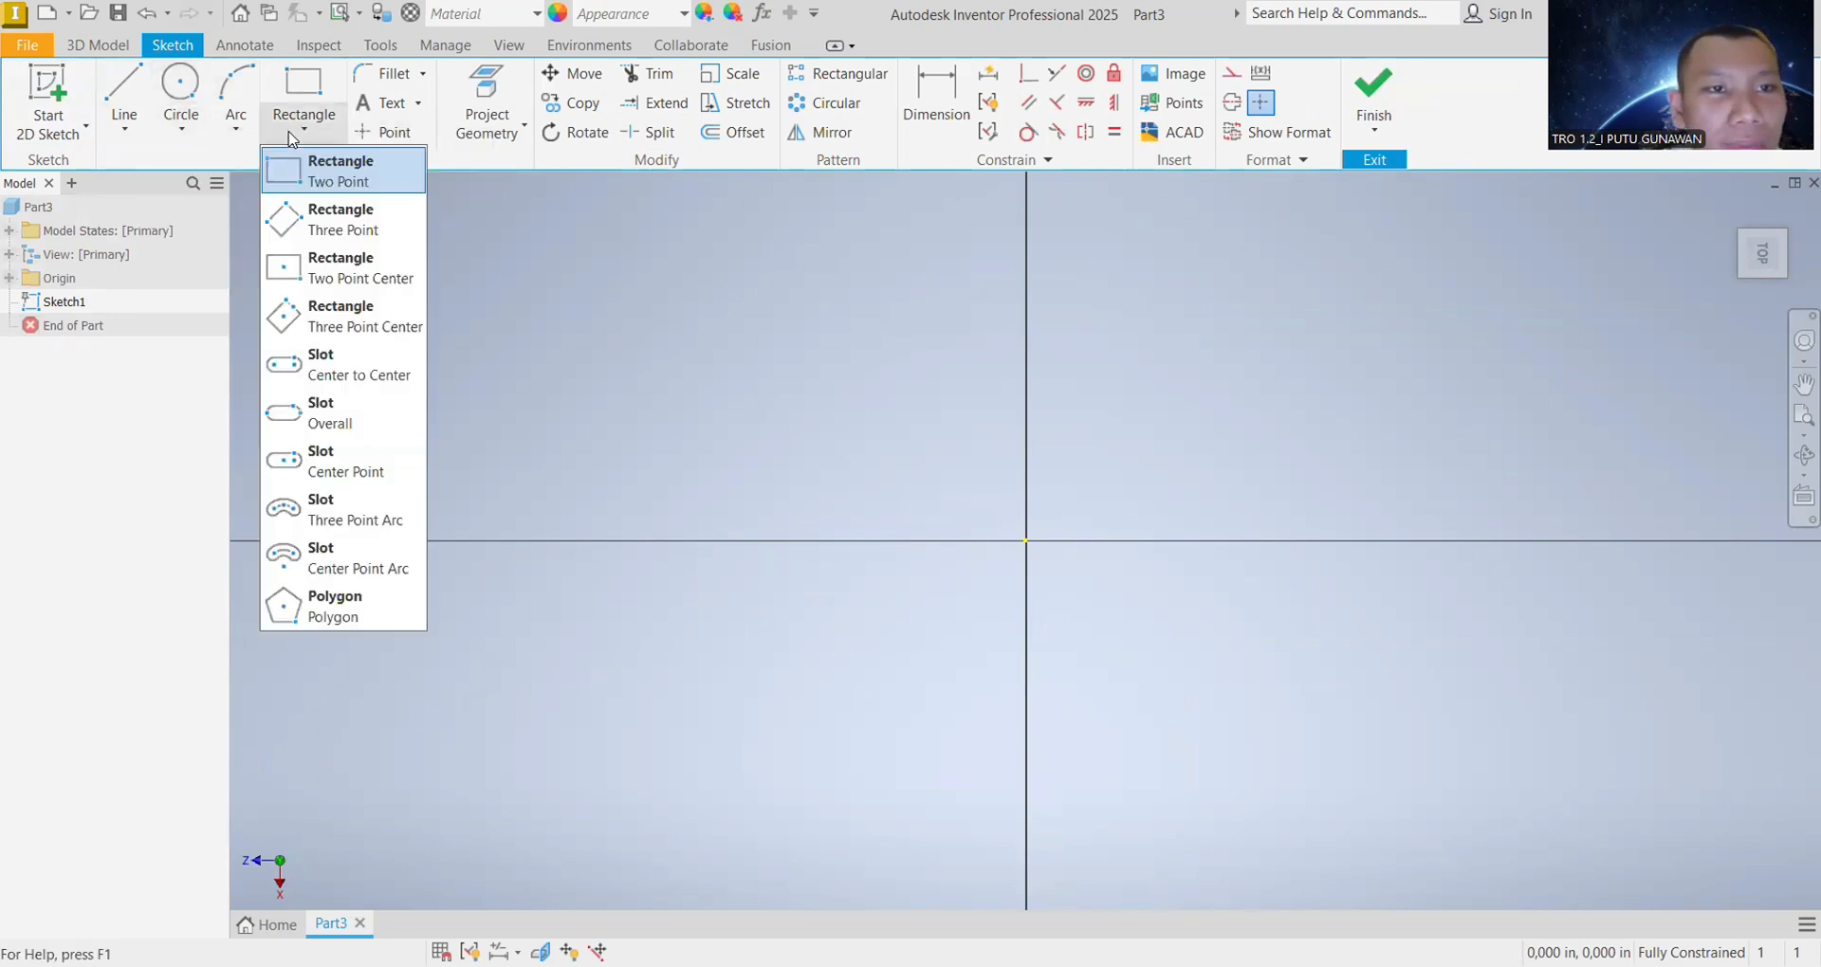
click(342, 606)
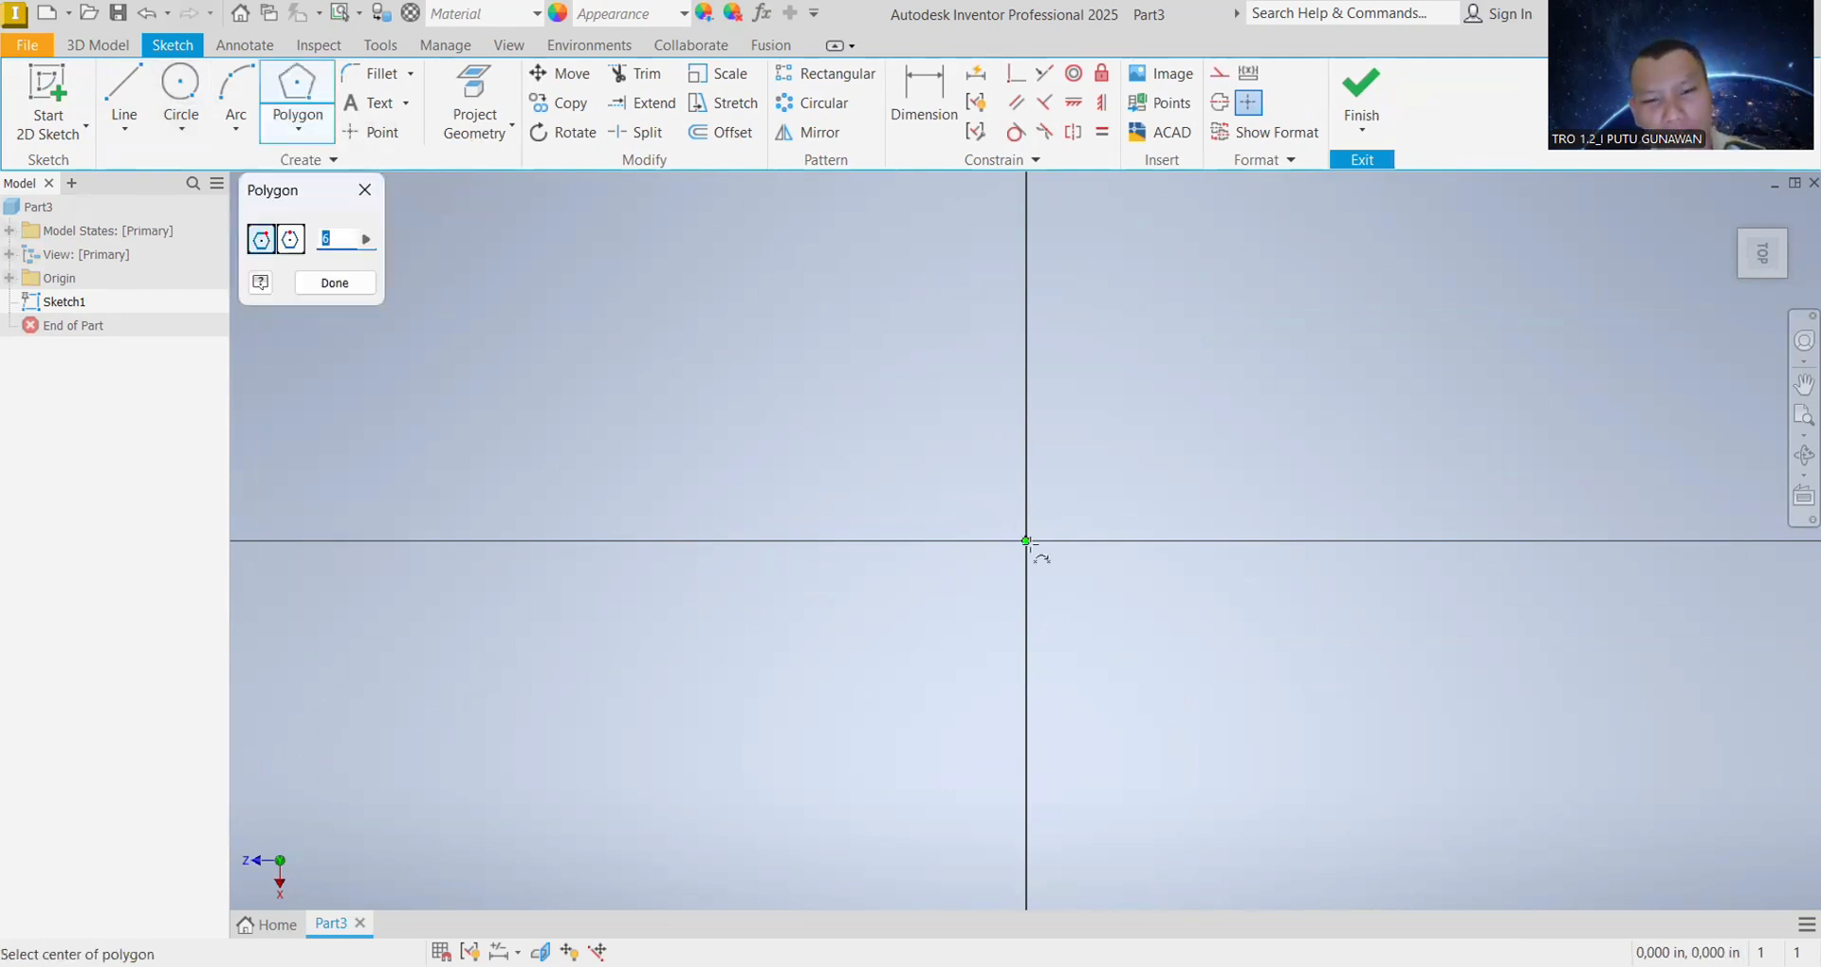
click(1026, 541)
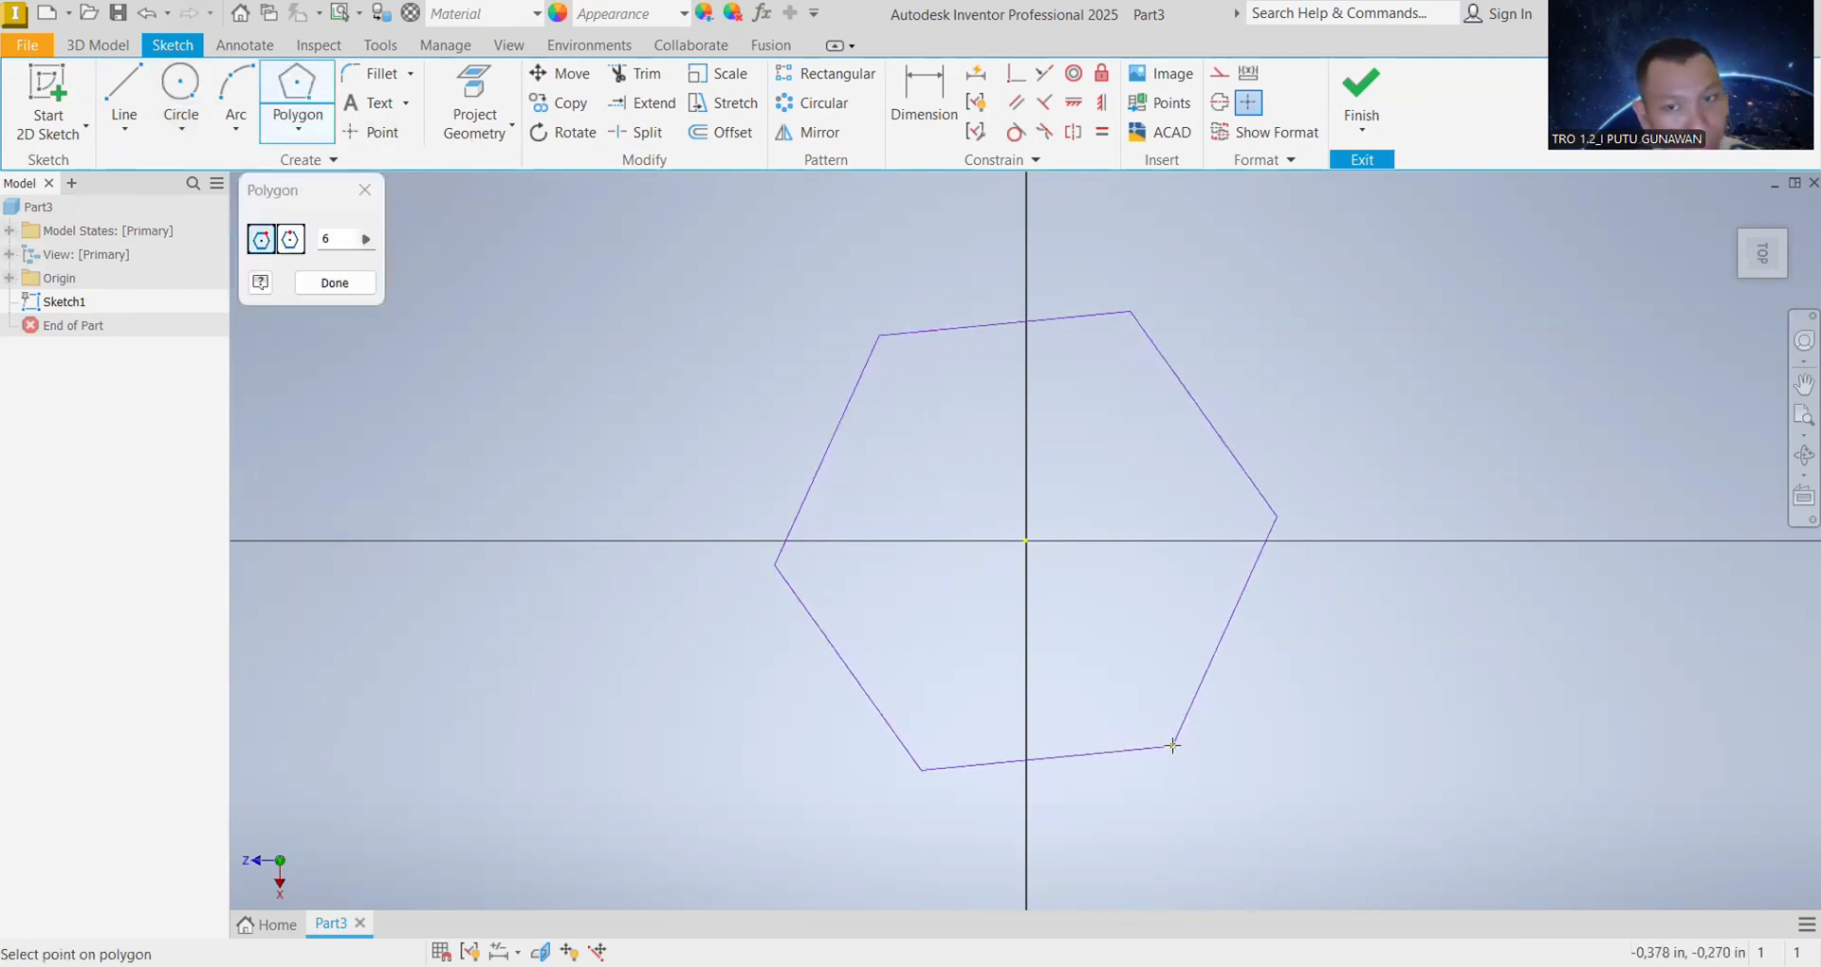
click(1179, 799)
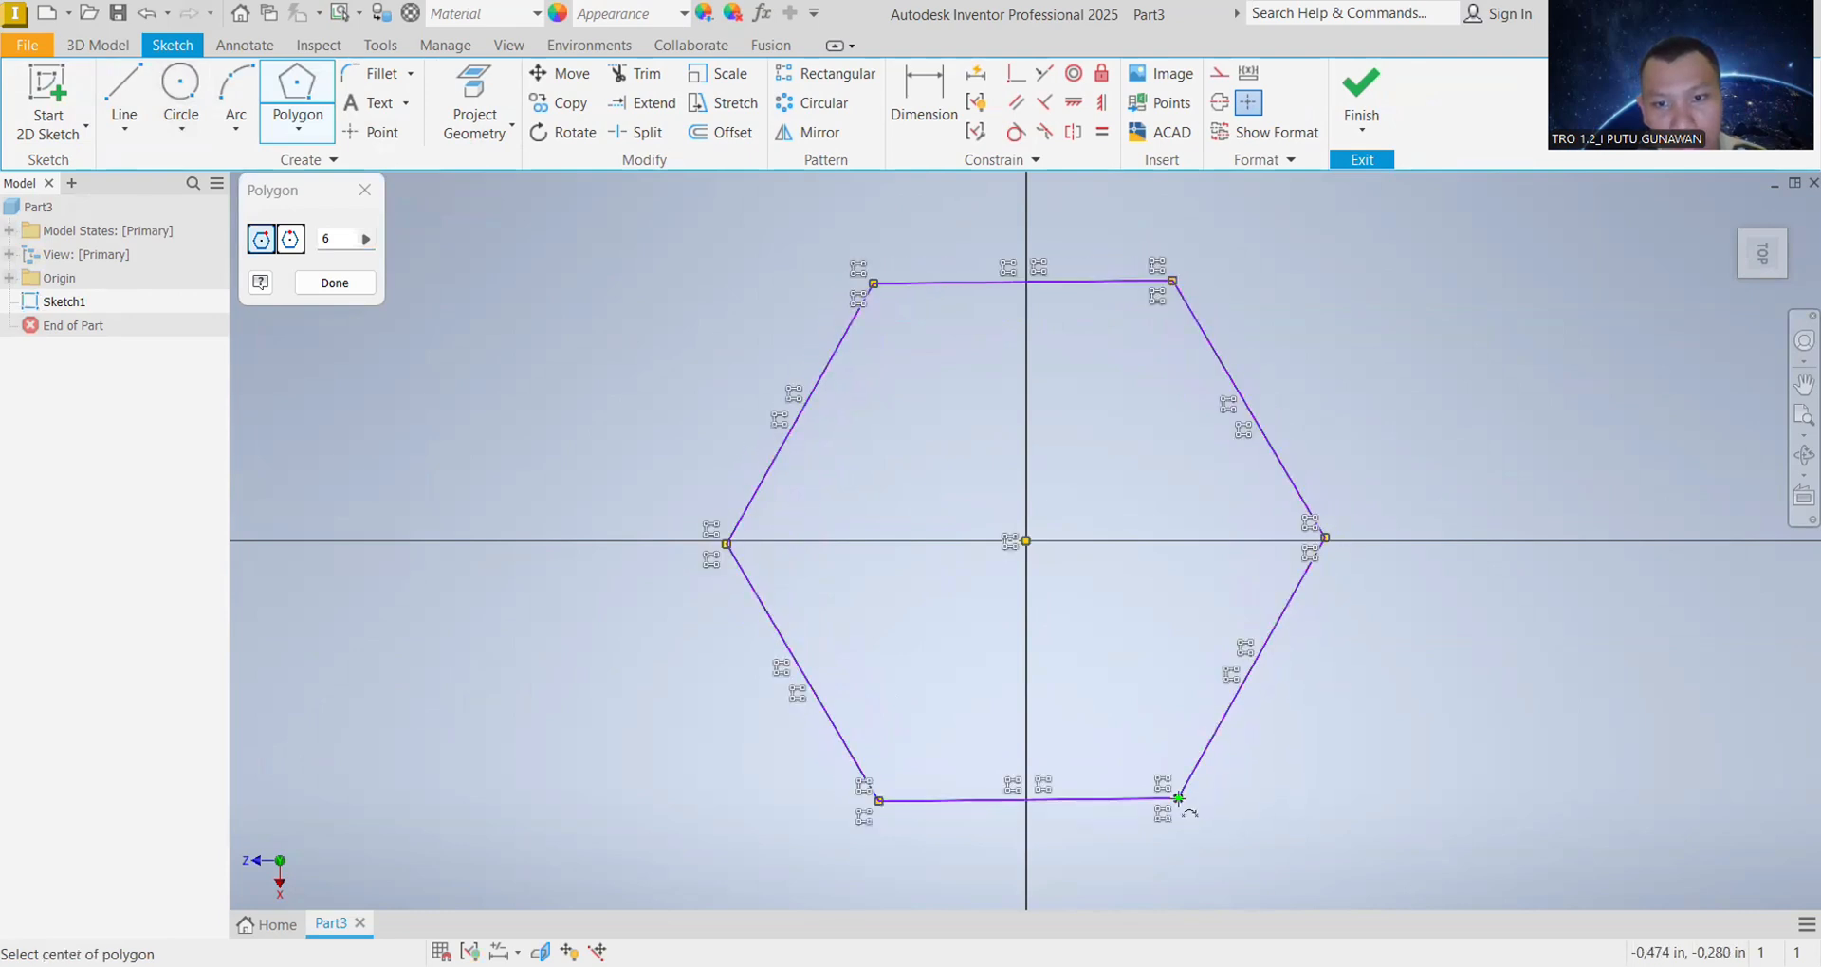
click(1250, 806)
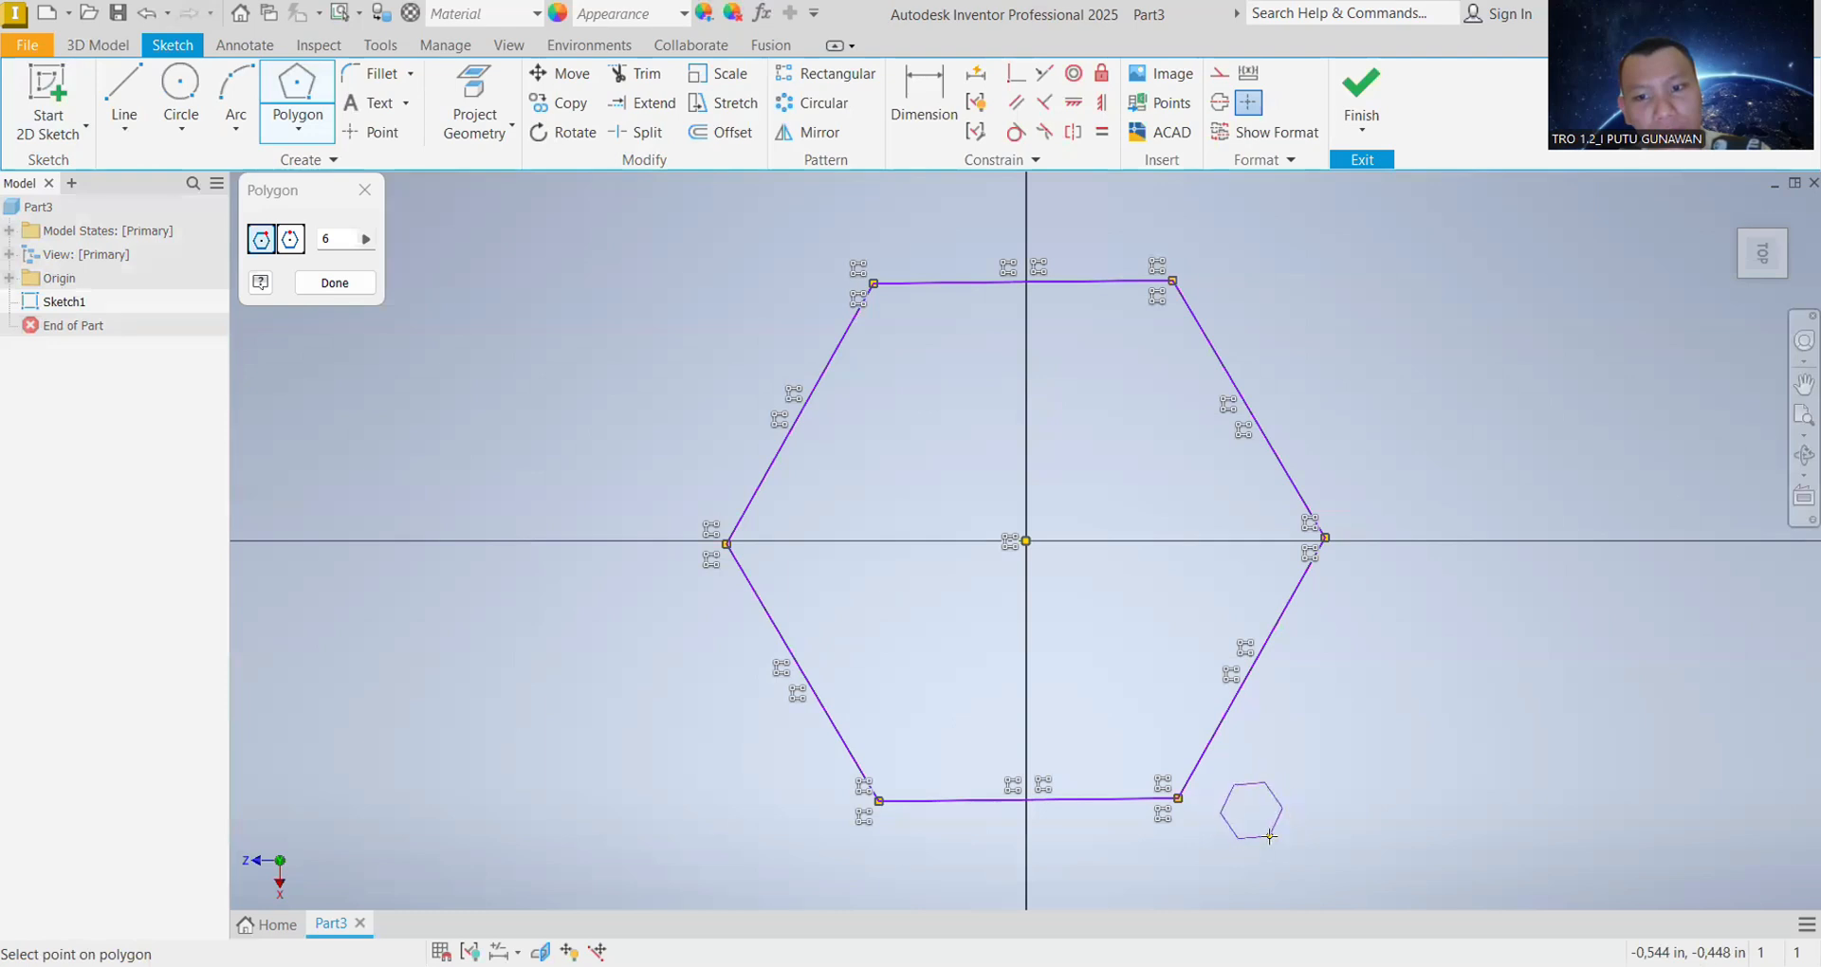
key(Escape)
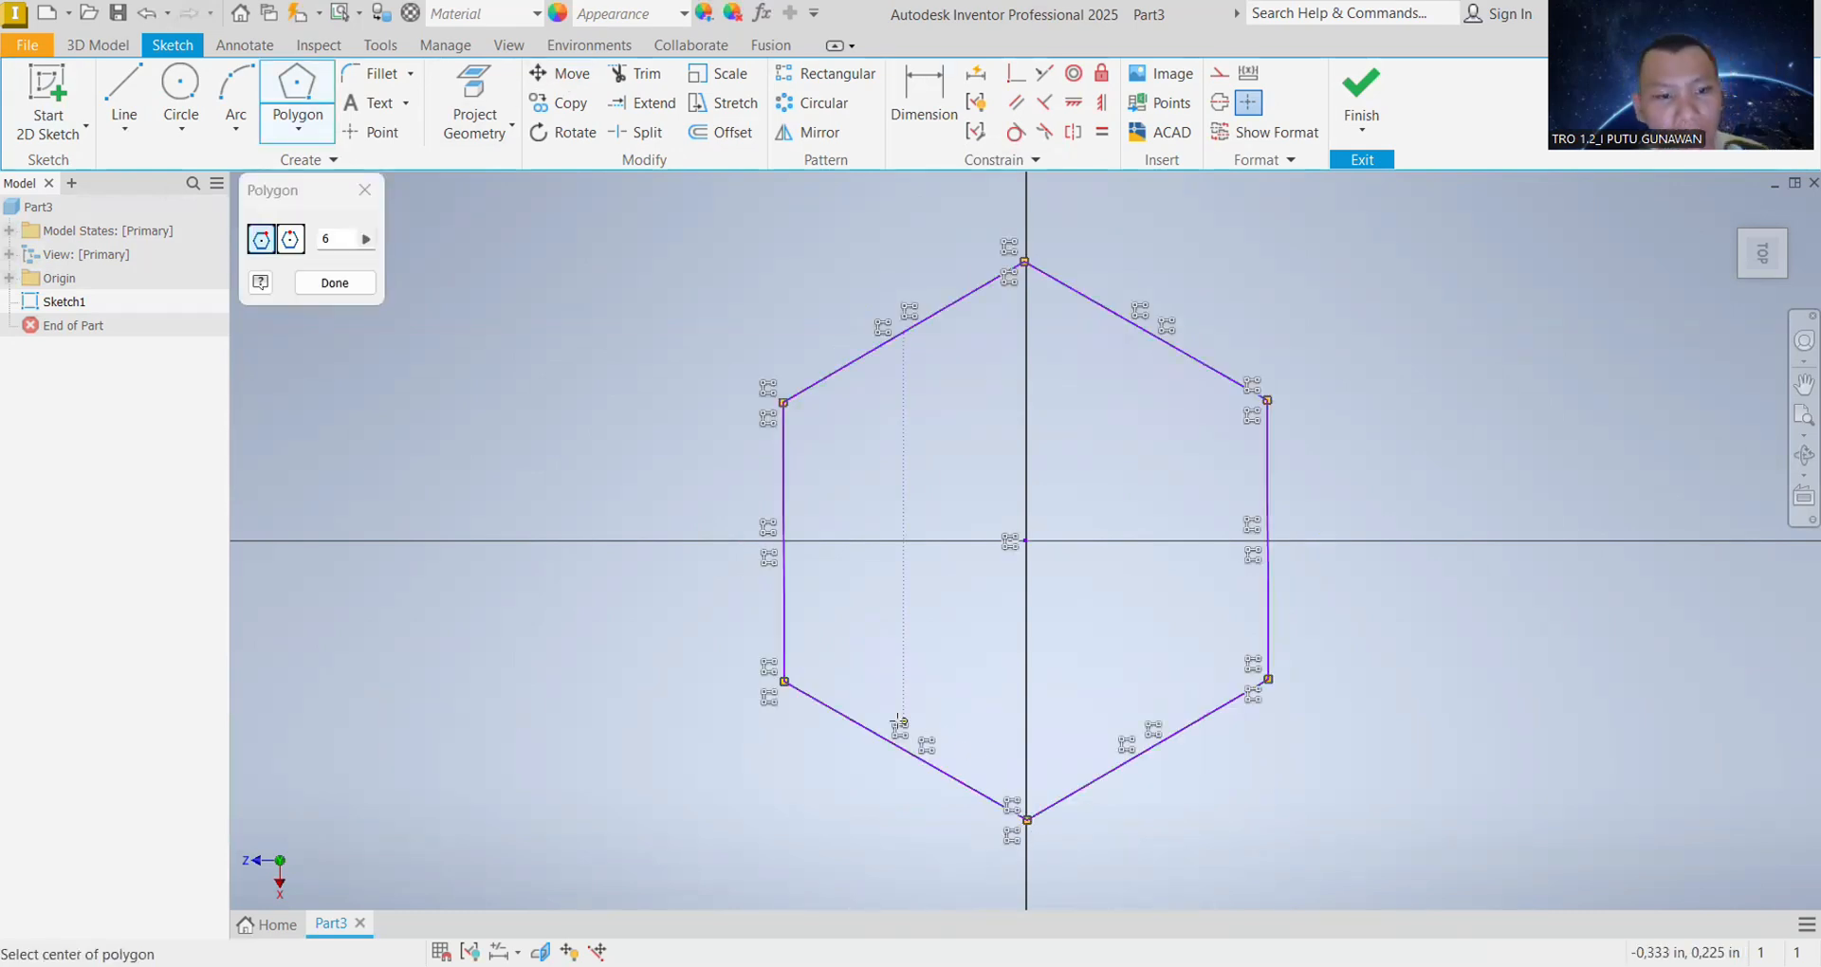
key(Escape)
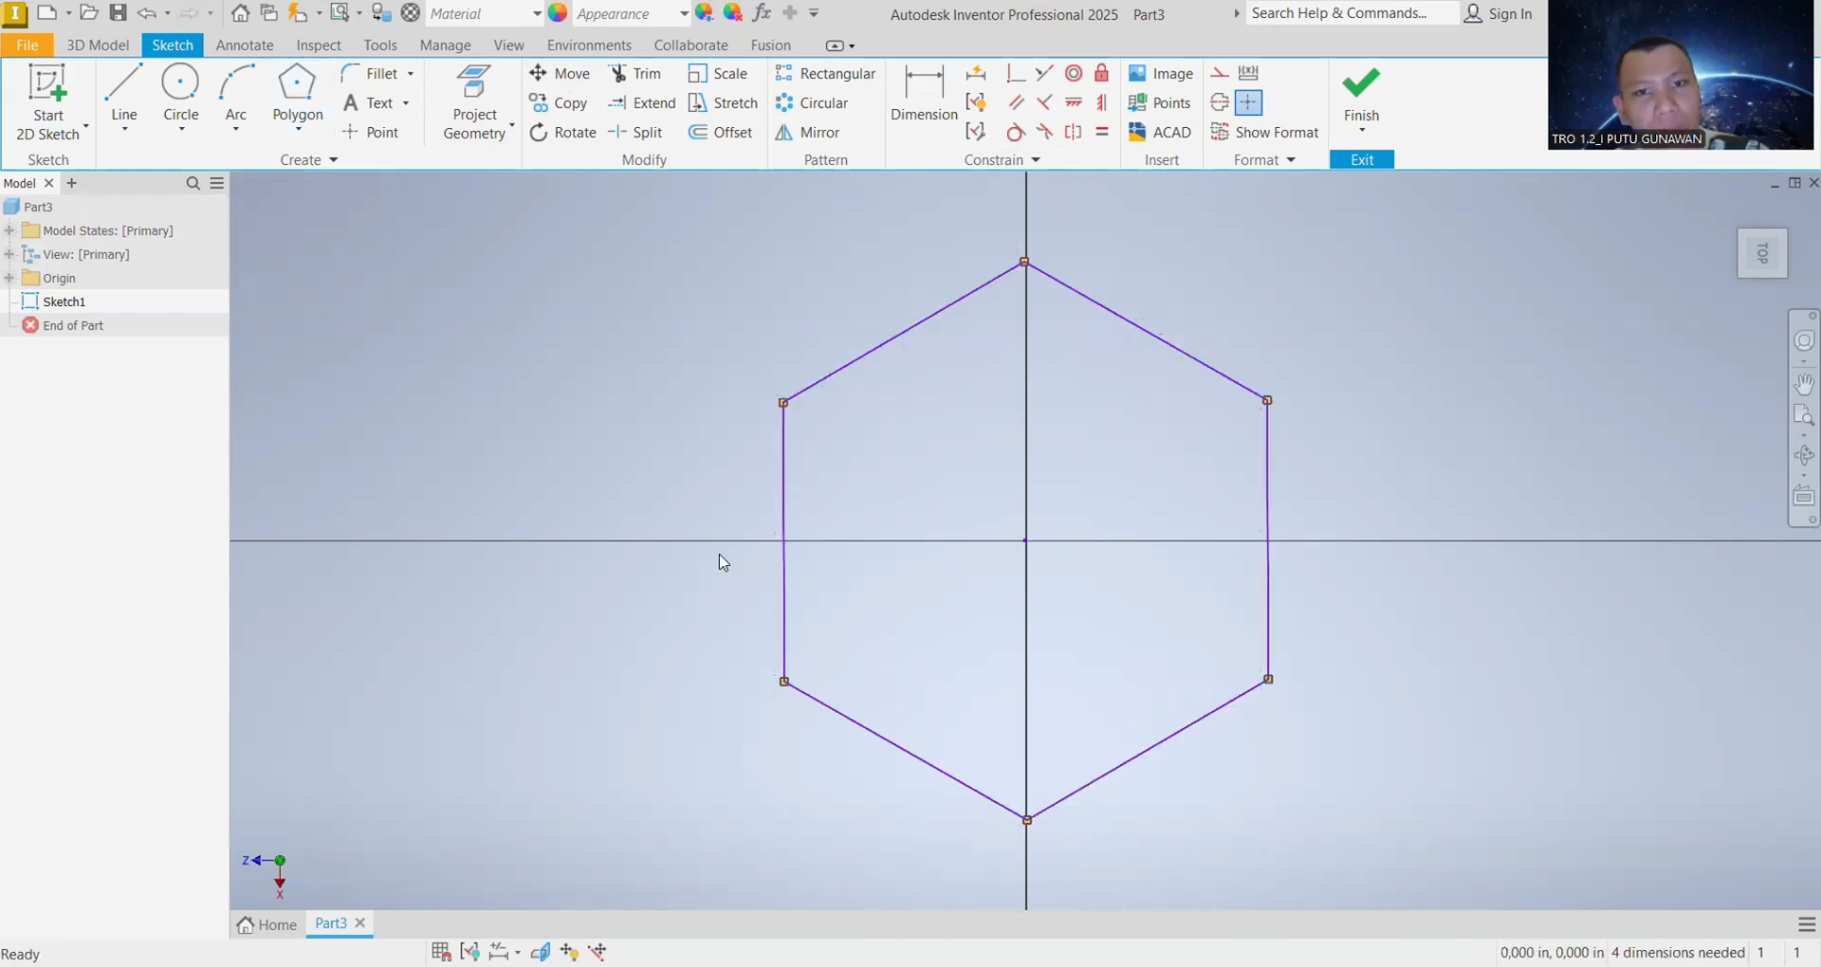
Step: Dimension the horizontal distance between the hexagon's two upper side vertices and set it to 19 mm
click(951, 112)
click(782, 403)
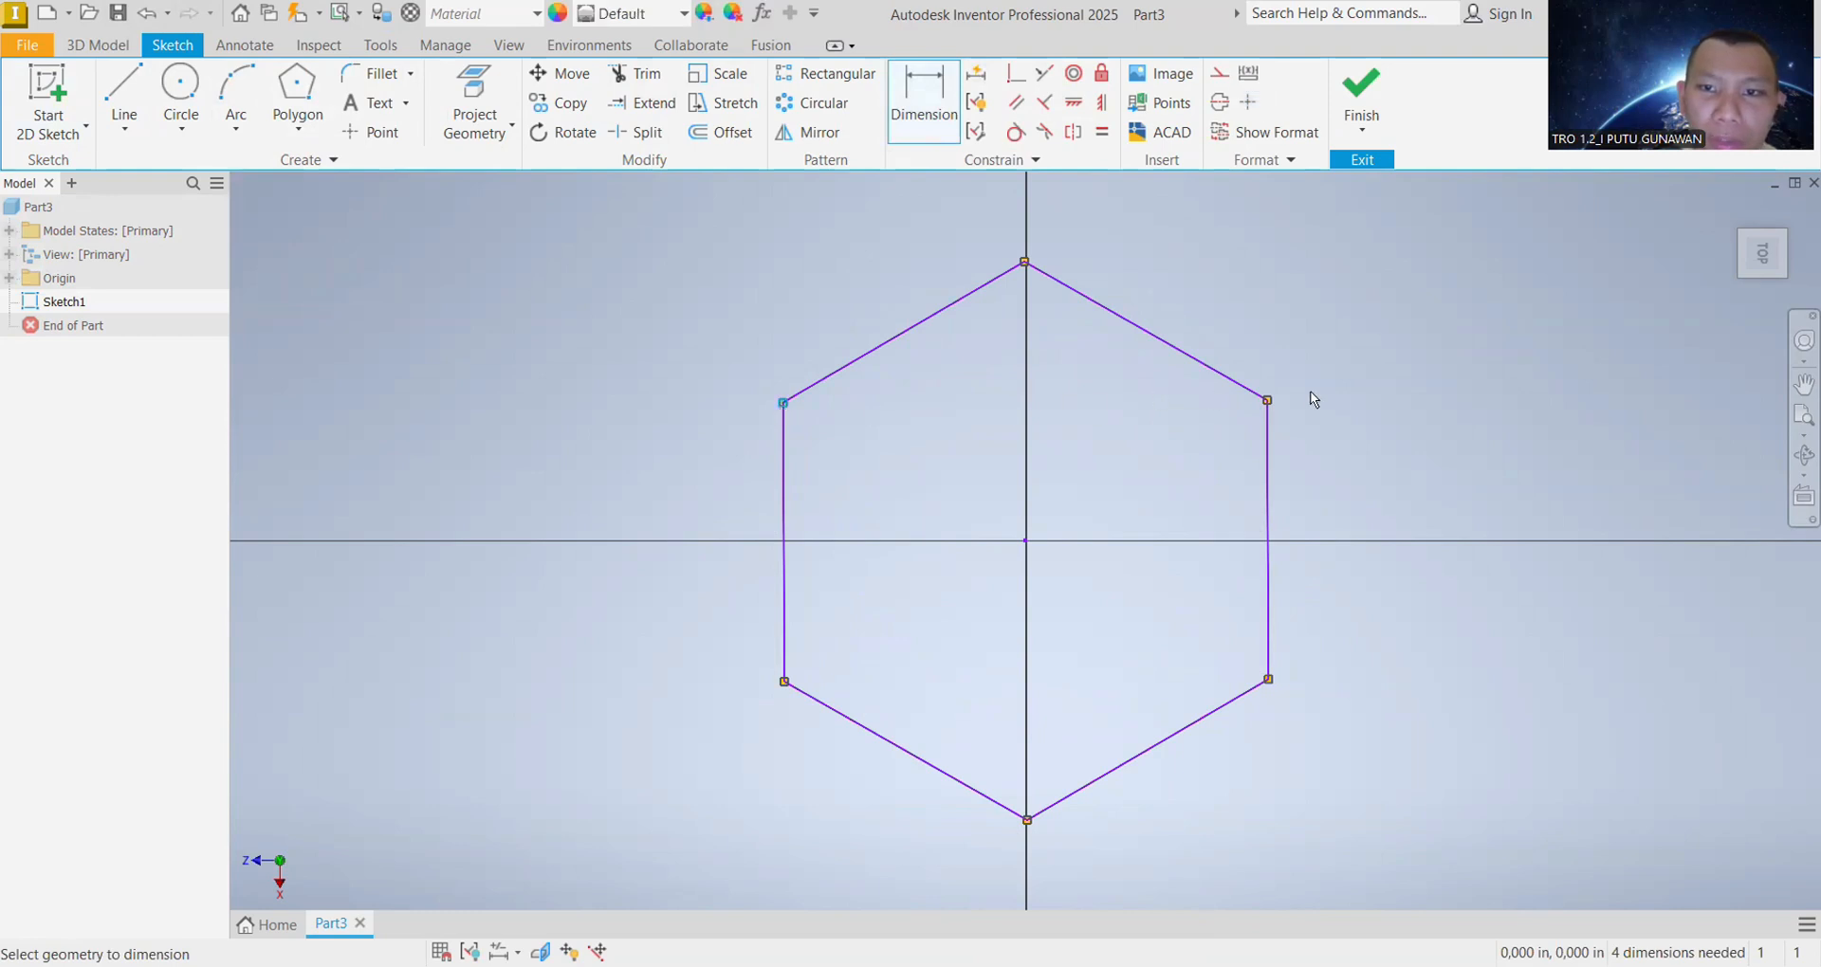
click(1267, 401)
middle_drag(1256, 266, 1202, 634)
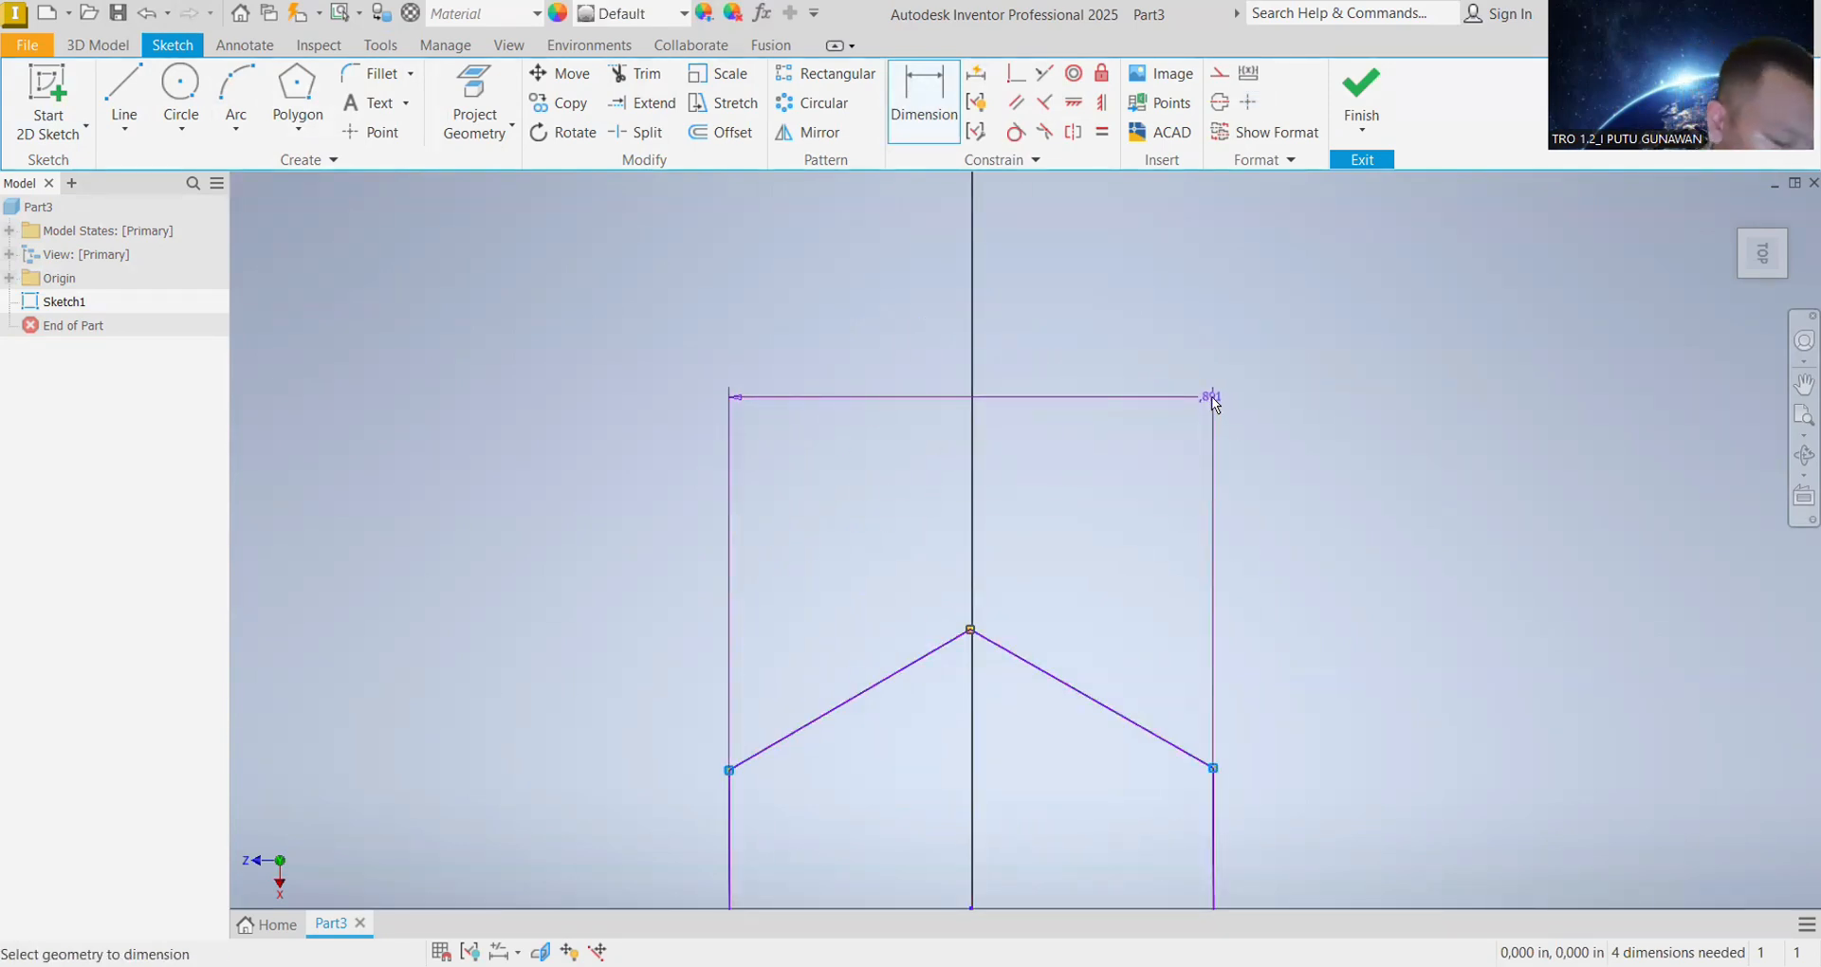
click(1167, 341)
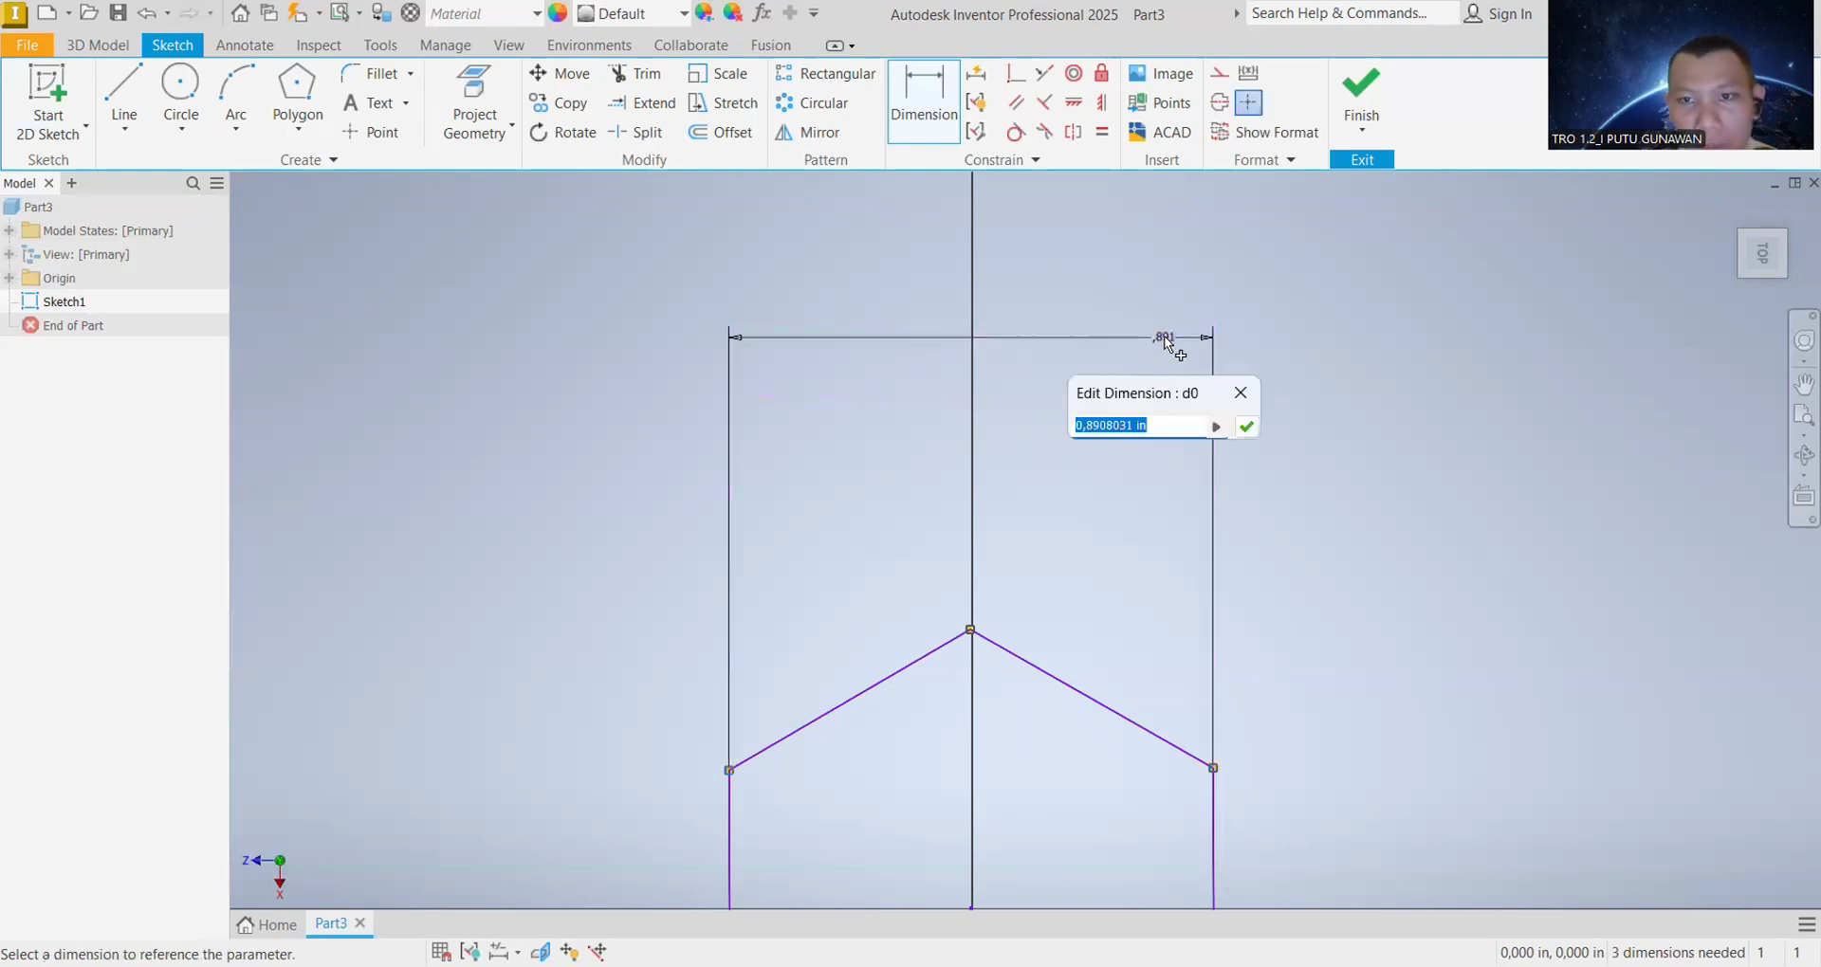
text(1)
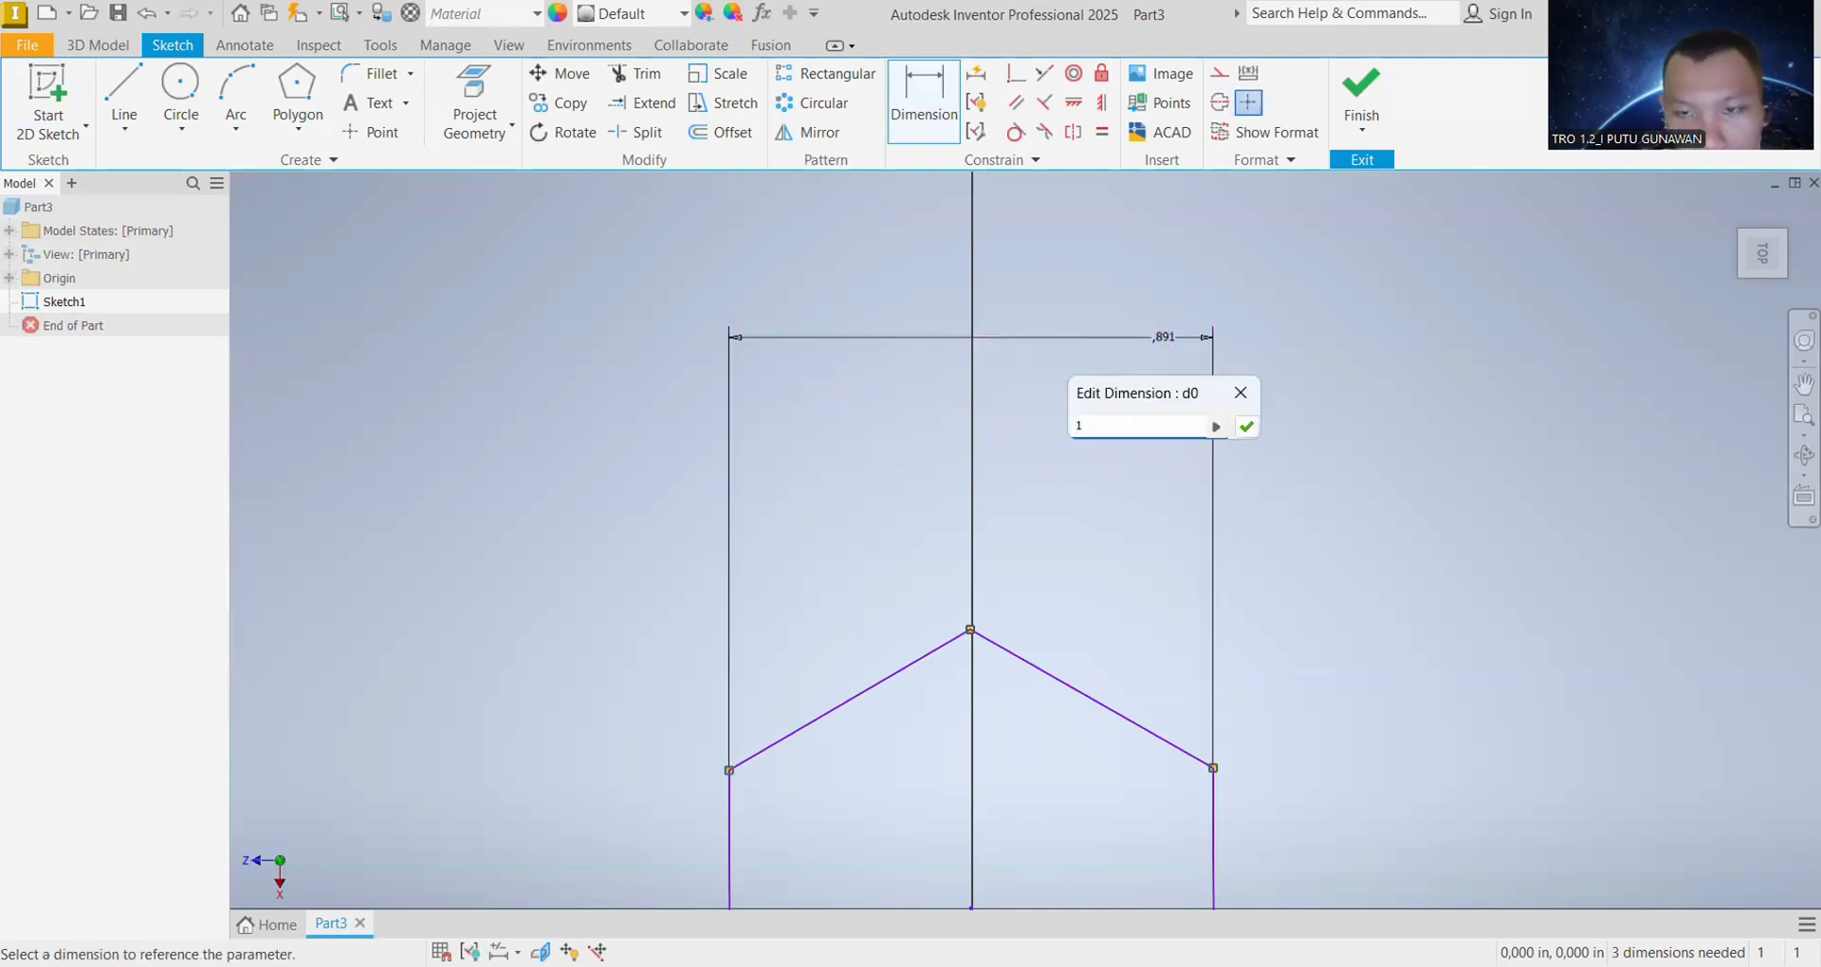
text(9mm)
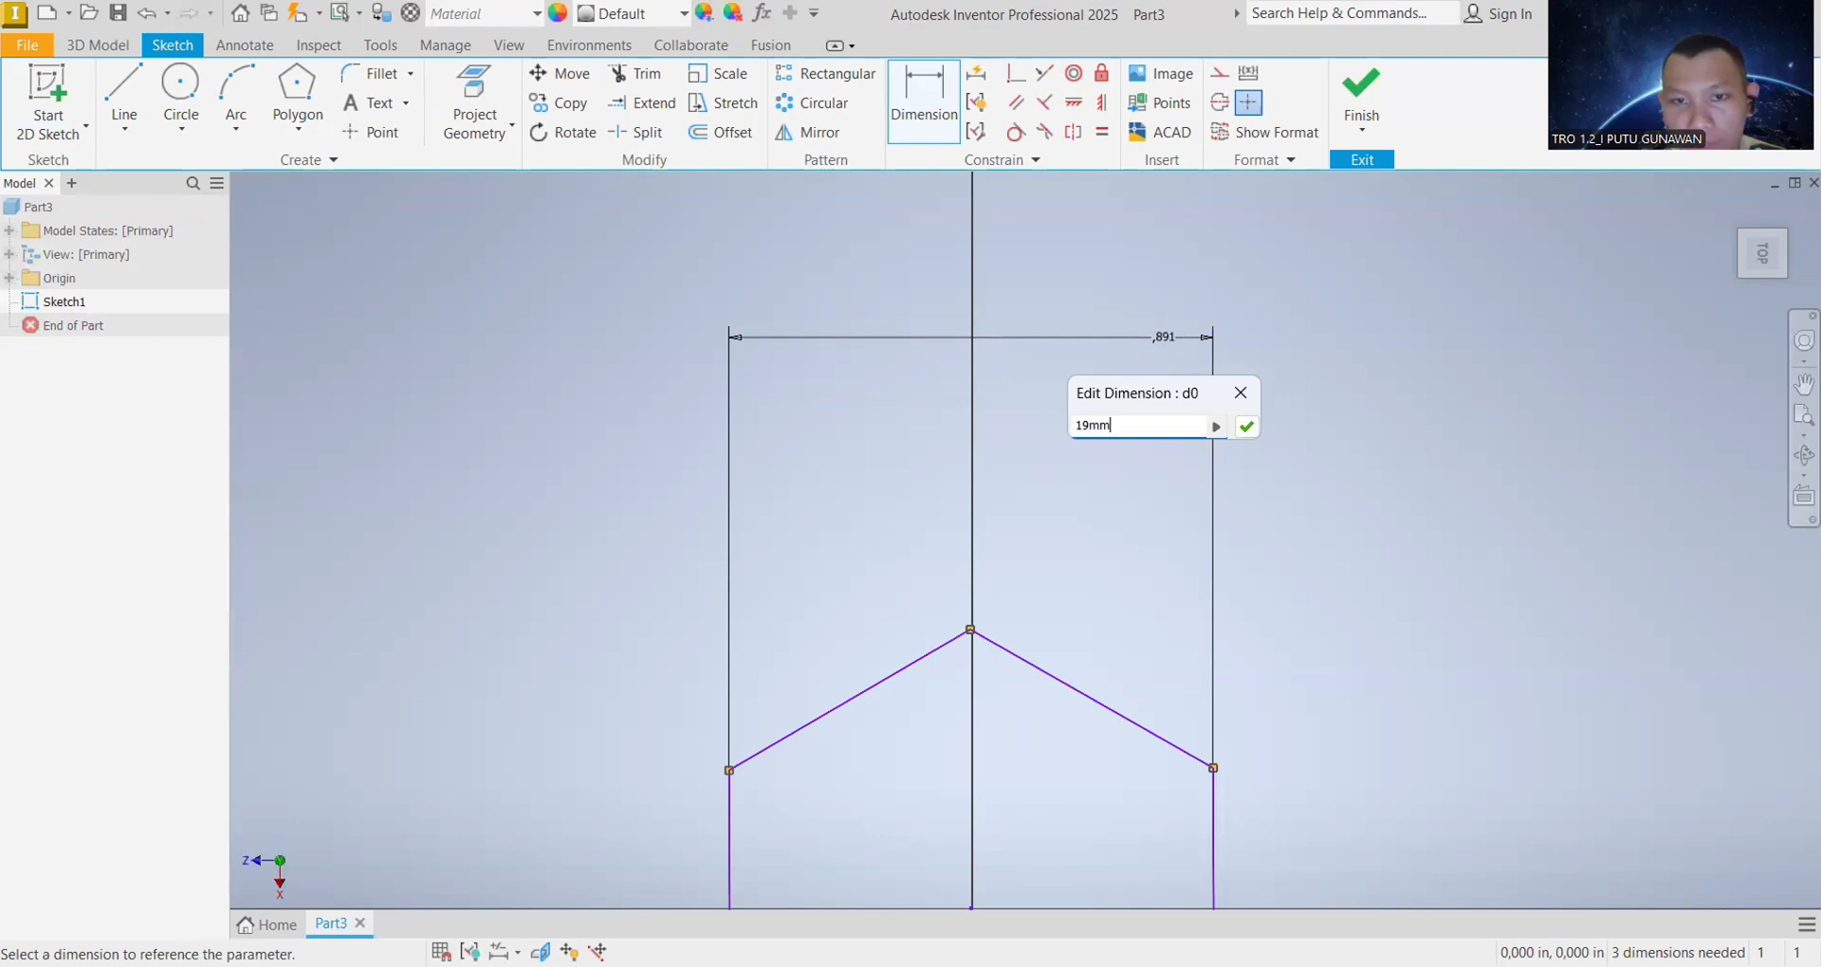
key(Return)
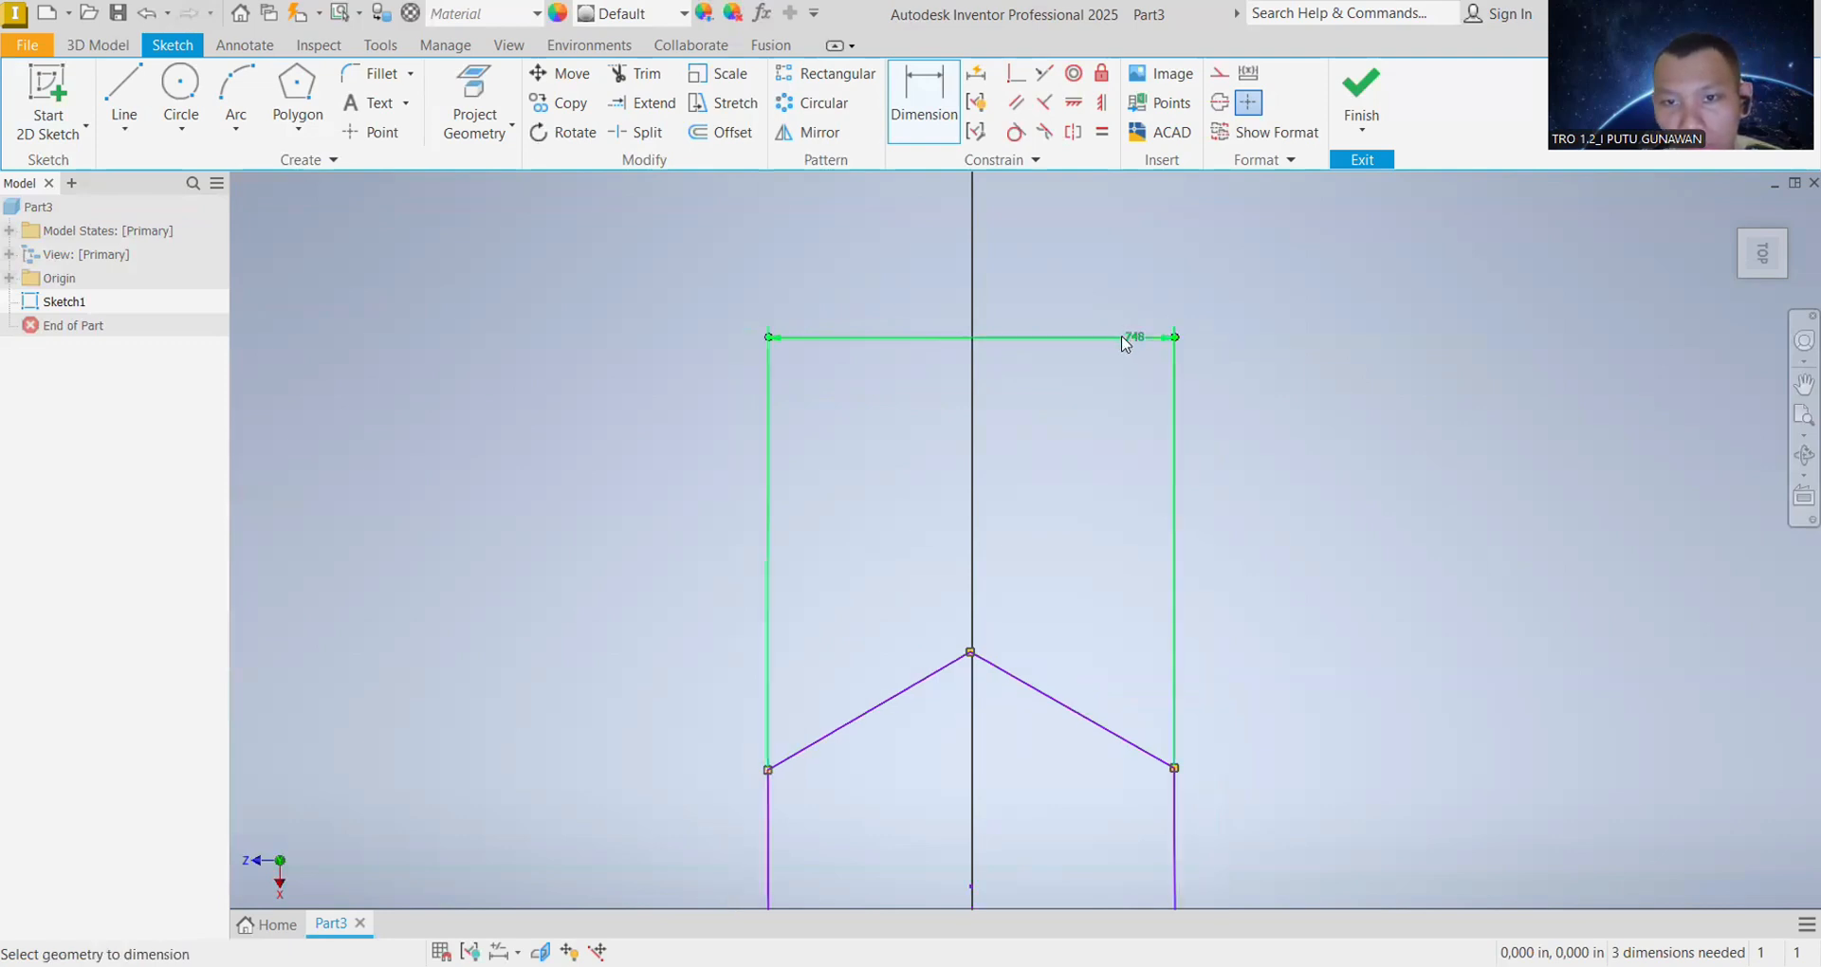
Step: Check the entered value and display options of the hexagon's width dimension, keeping it at 19 mm
click(1124, 342)
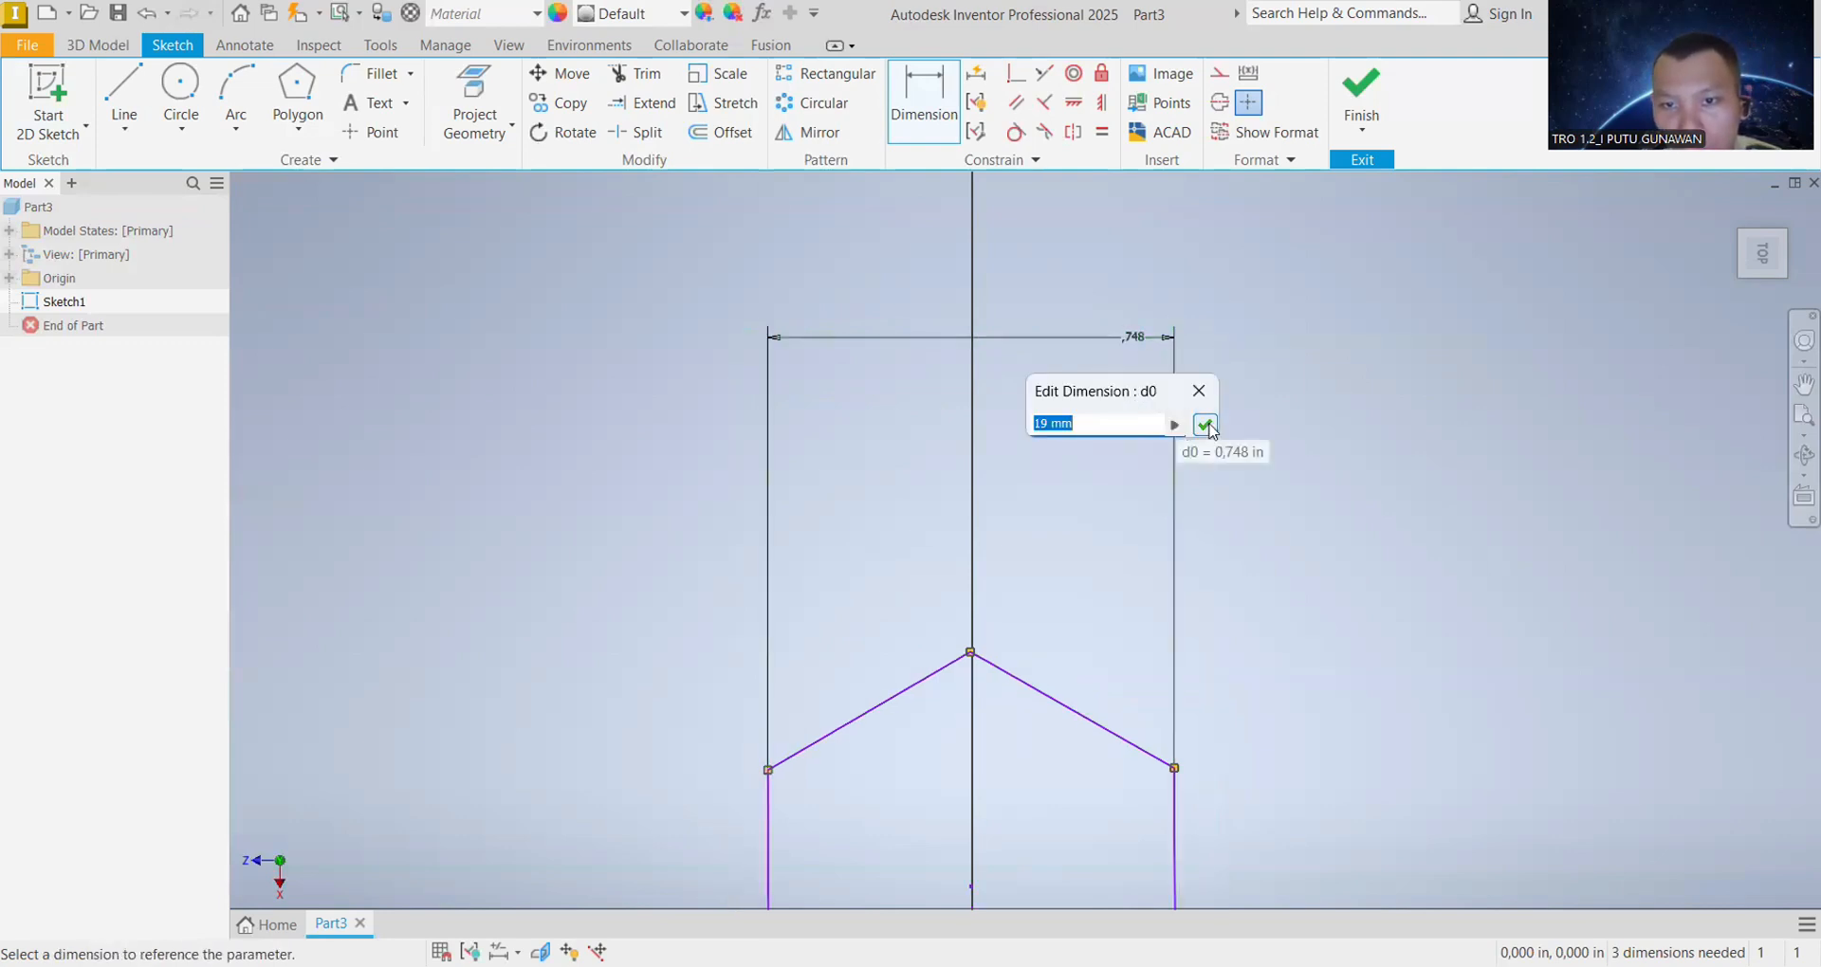
click(1206, 426)
click(1129, 343)
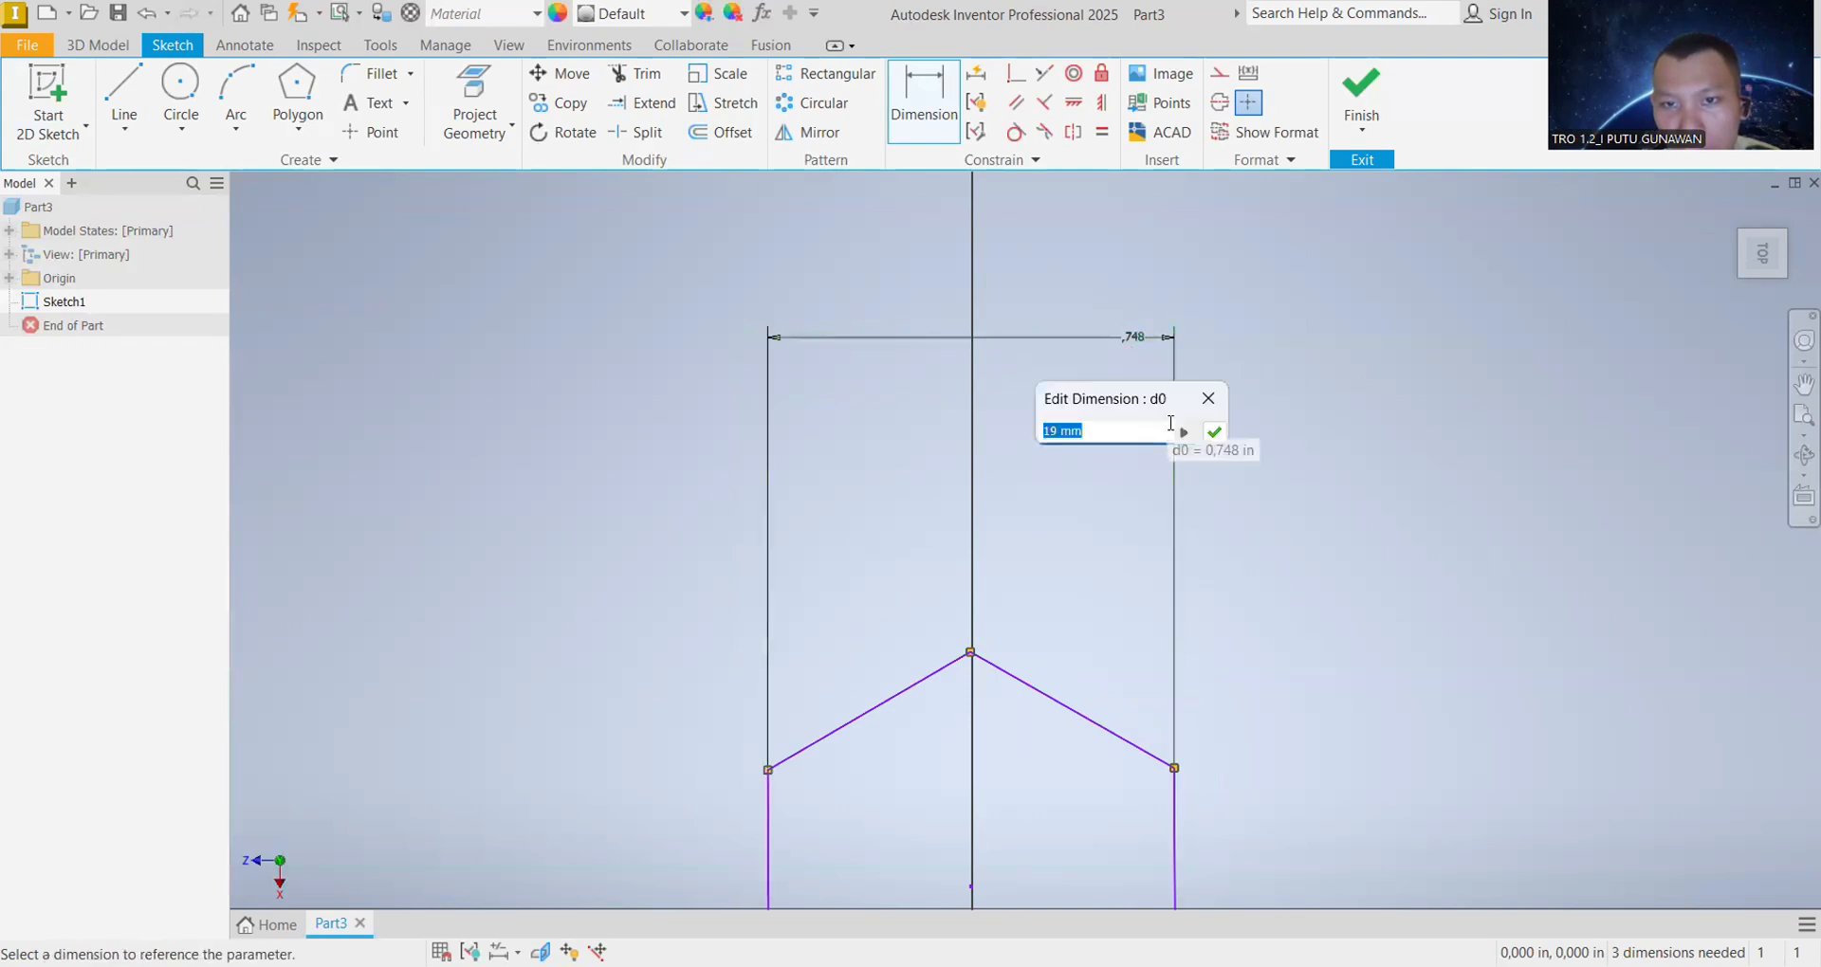
click(1184, 432)
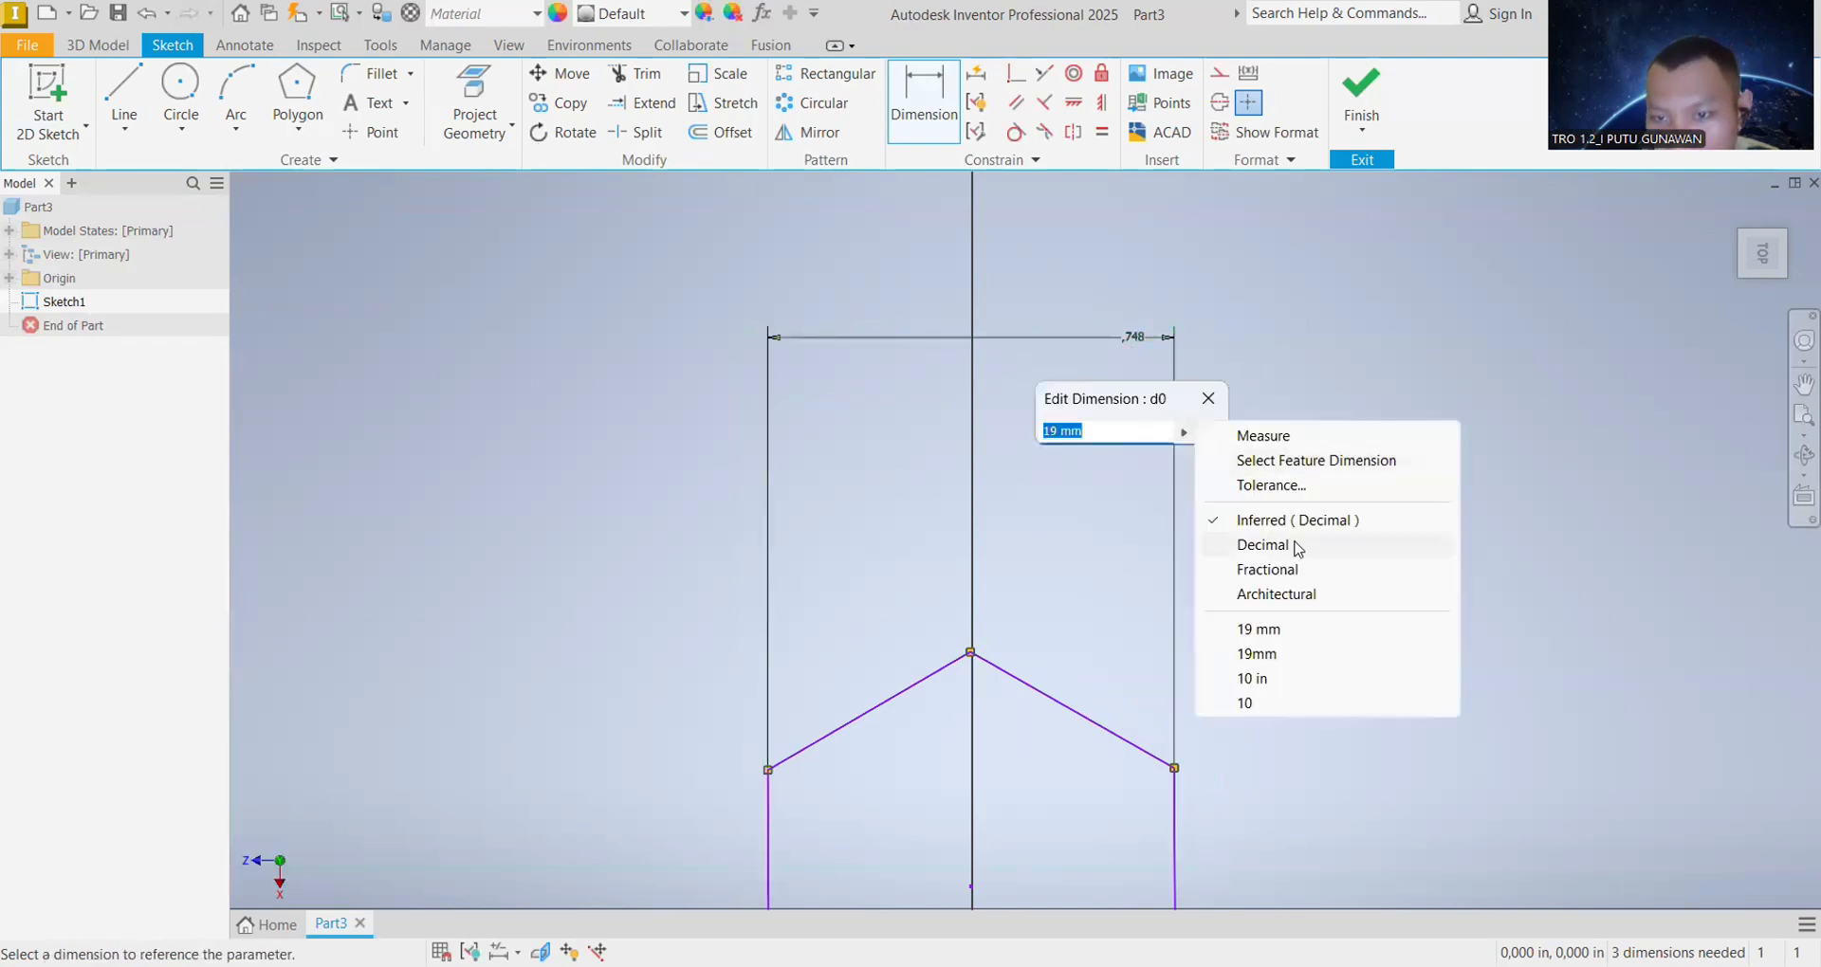
click(1293, 630)
click(1207, 428)
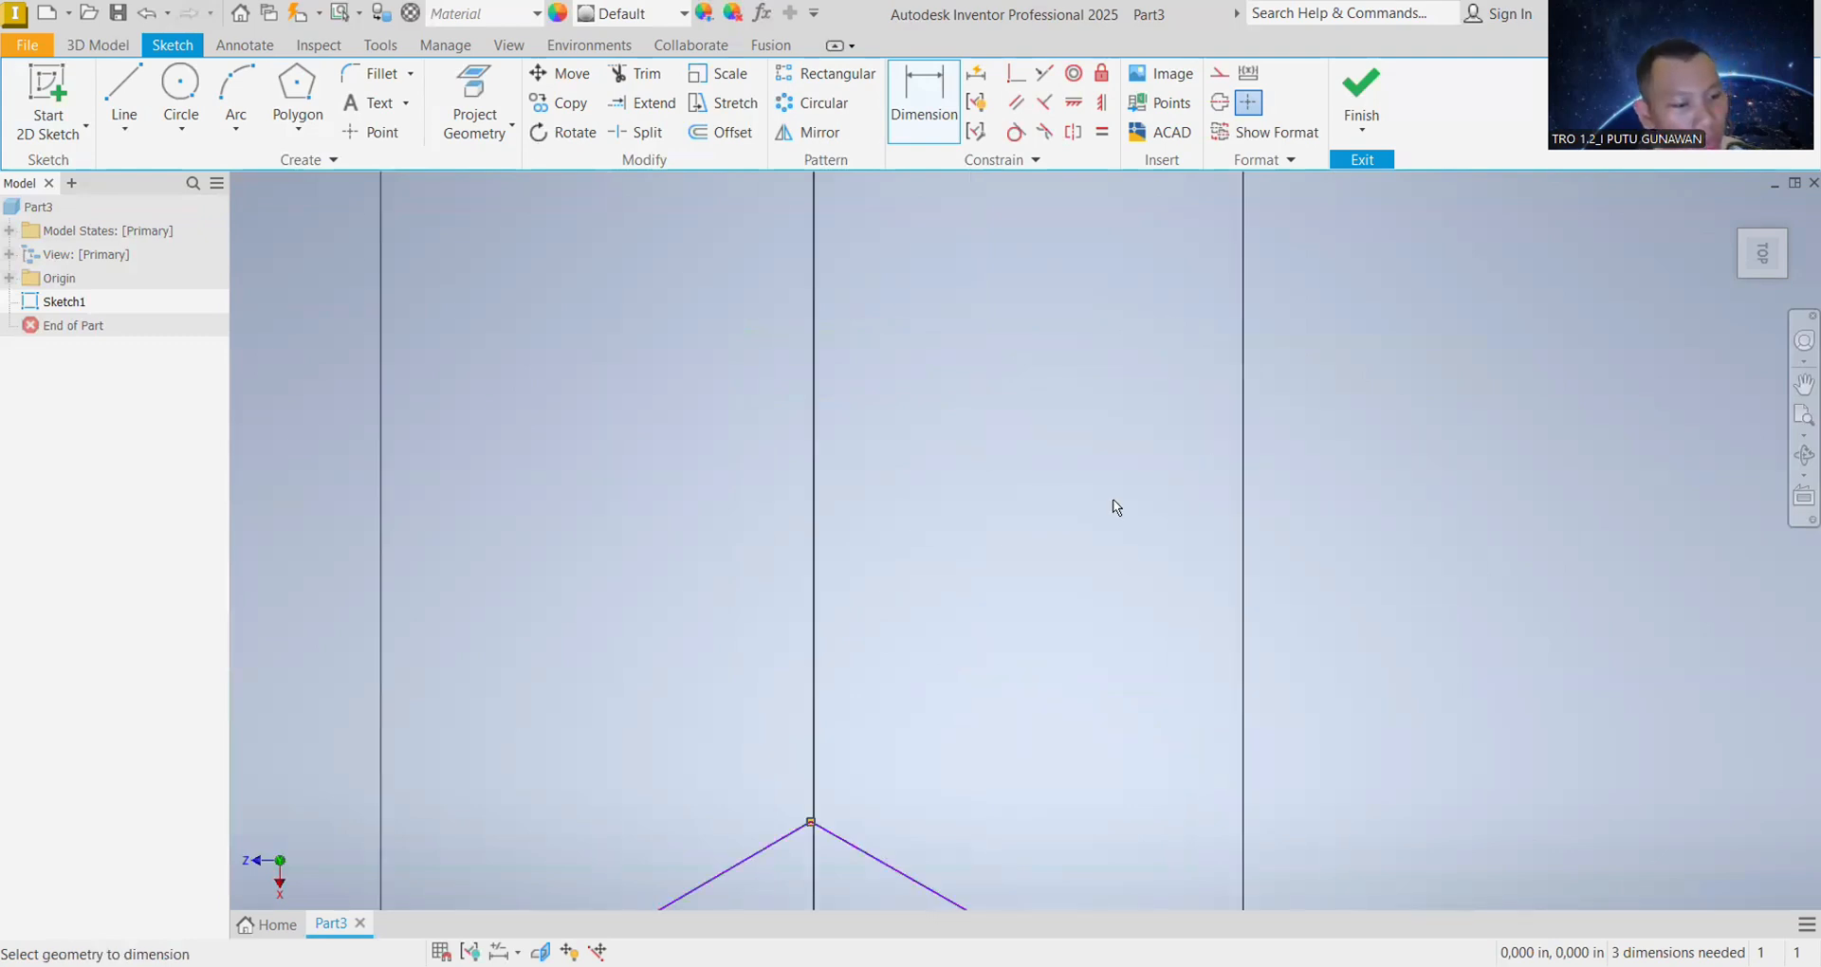
scroll(1116, 508, up, 3)
scroll(1116, 507, down, 5)
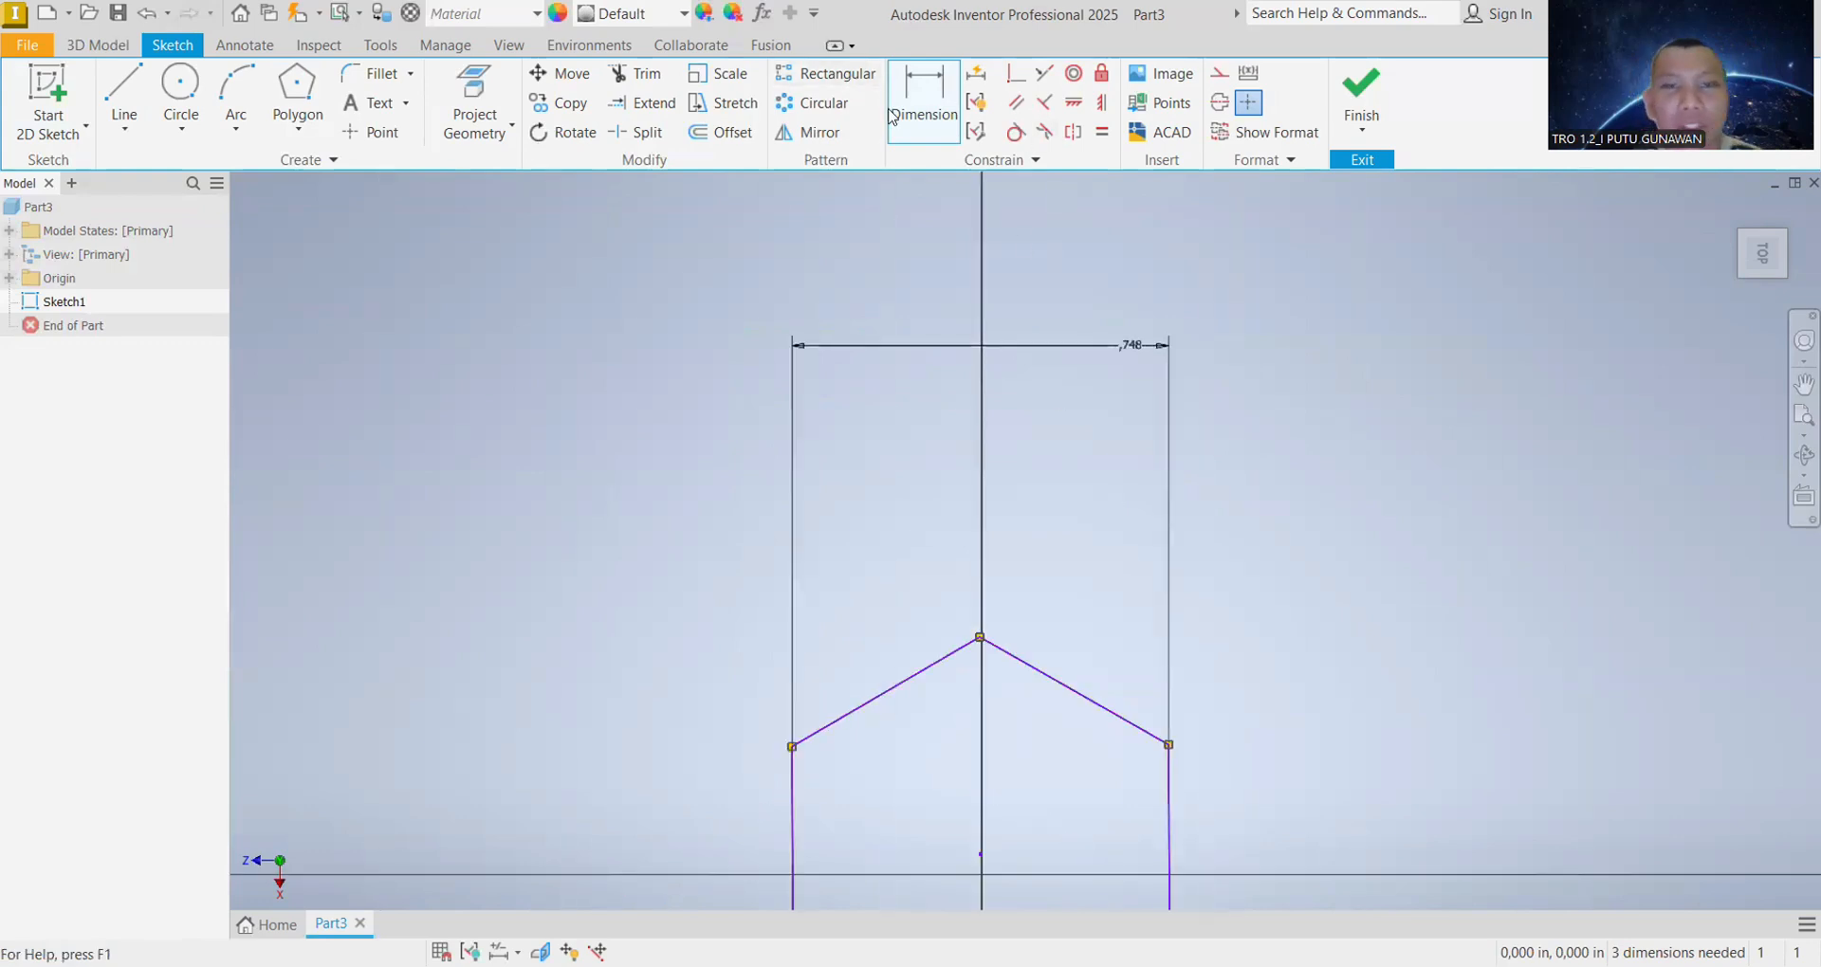
click(937, 114)
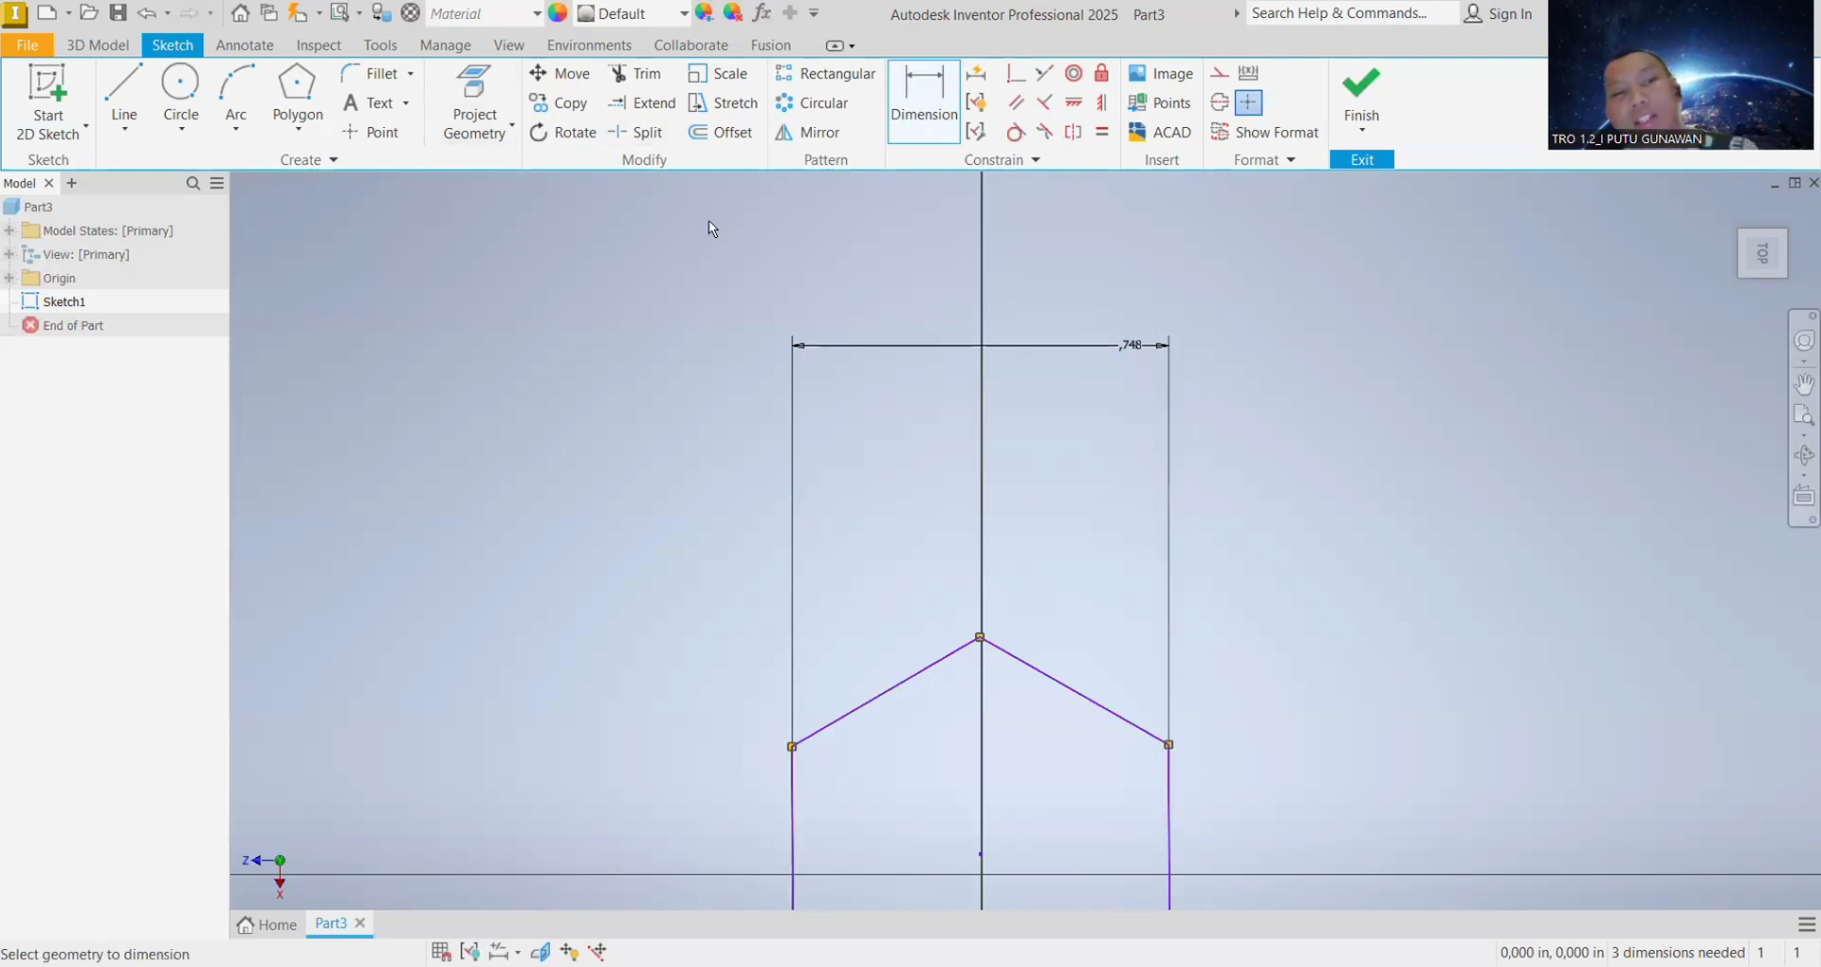
click(1151, 353)
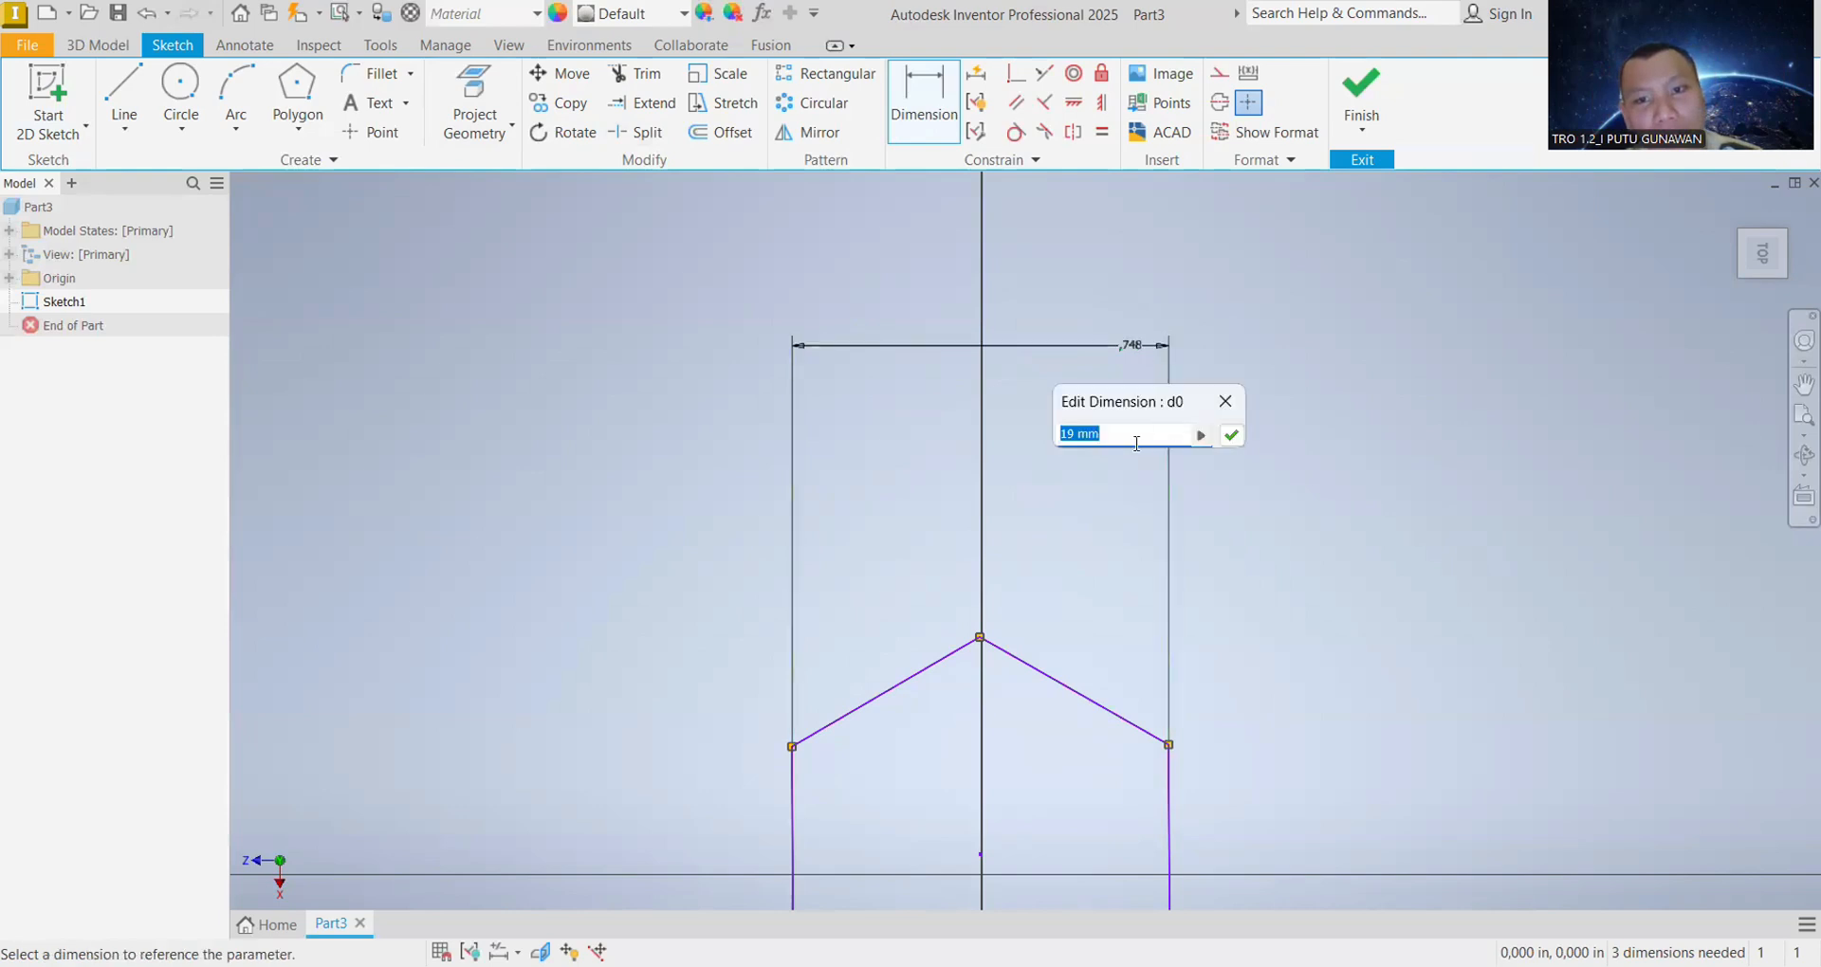
click(1233, 436)
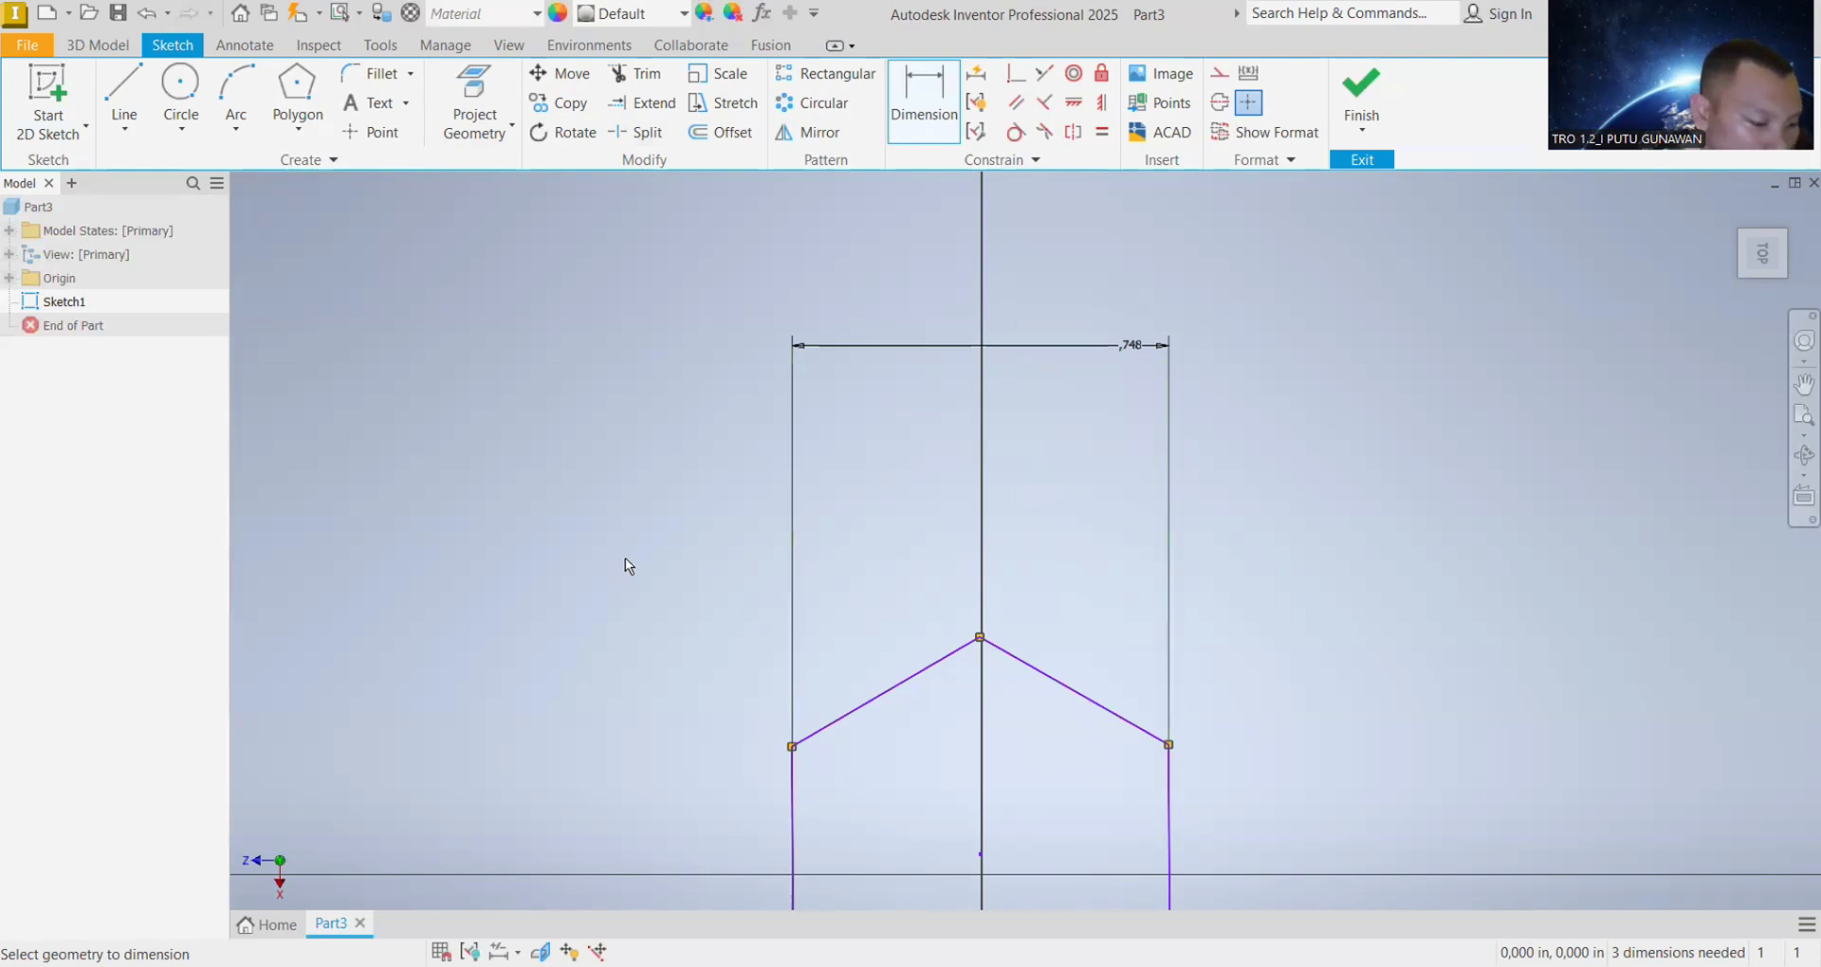
Step: Start an extrusion of the hexagon sketch with its direction set symmetric about the sketch plane
click(98, 44)
middle_drag(1337, 755, 1271, 369)
scroll(1272, 370, up, 2)
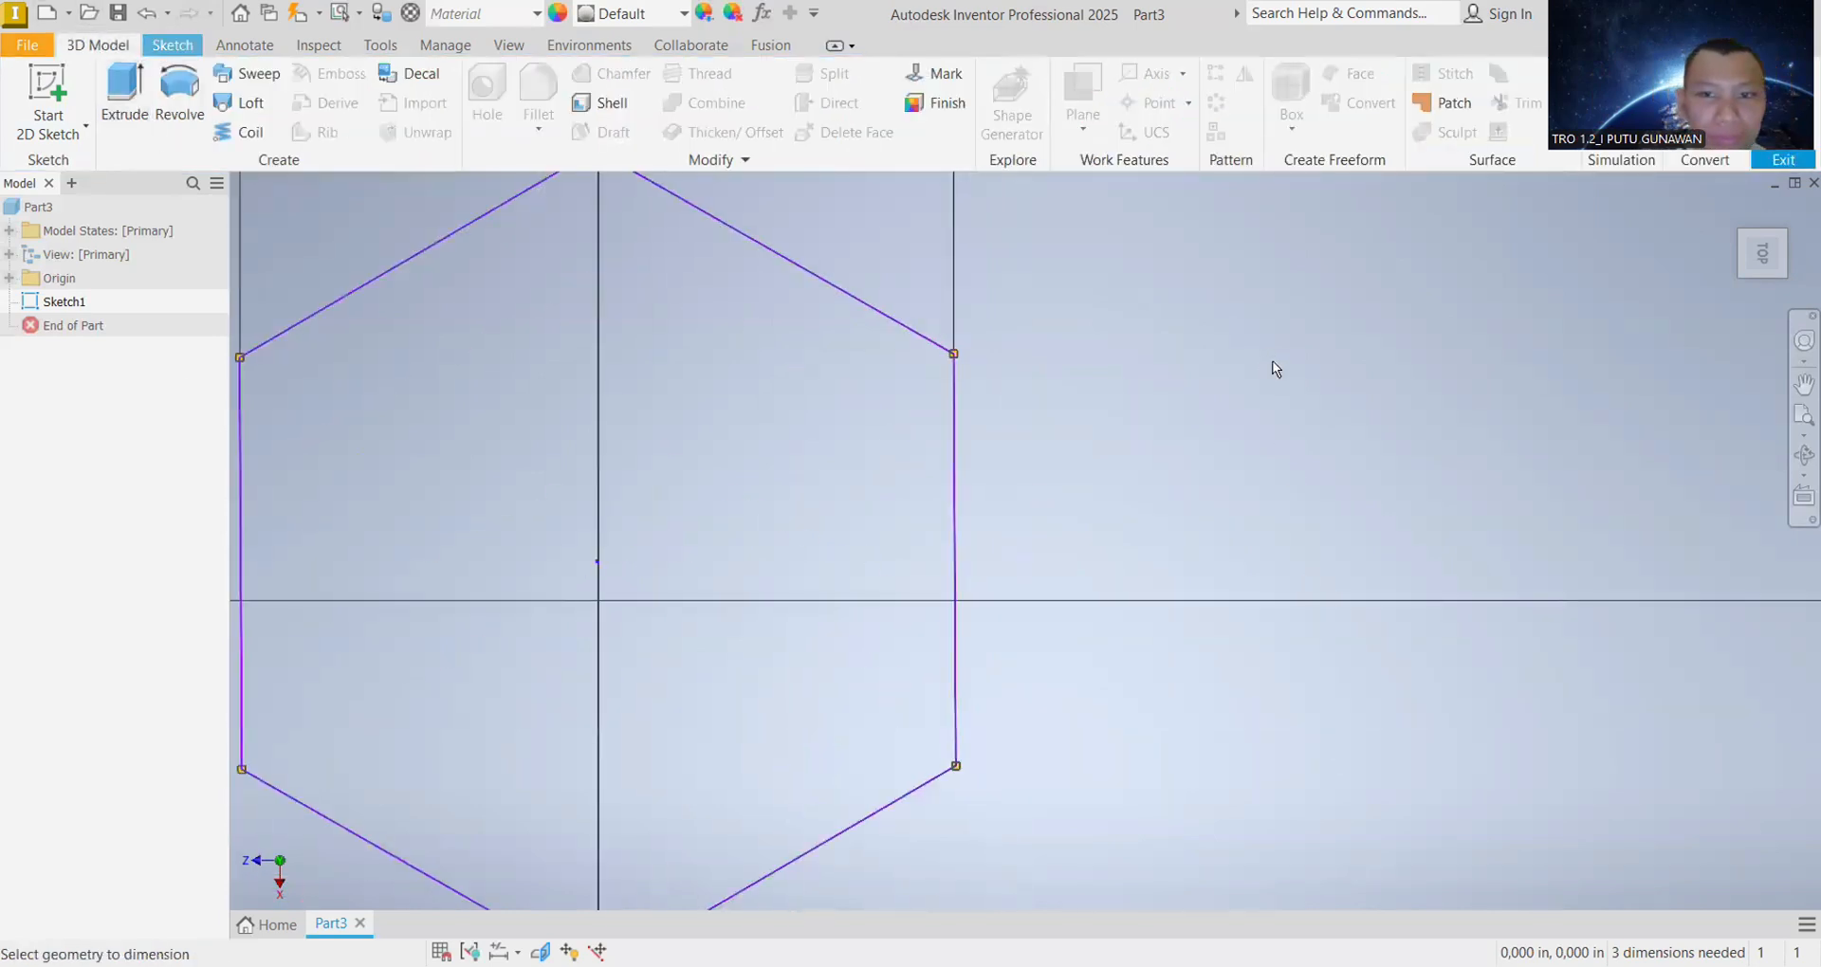
scroll(1168, 540, up, 4)
scroll(1168, 541, down, 6)
scroll(1145, 548, down, 2)
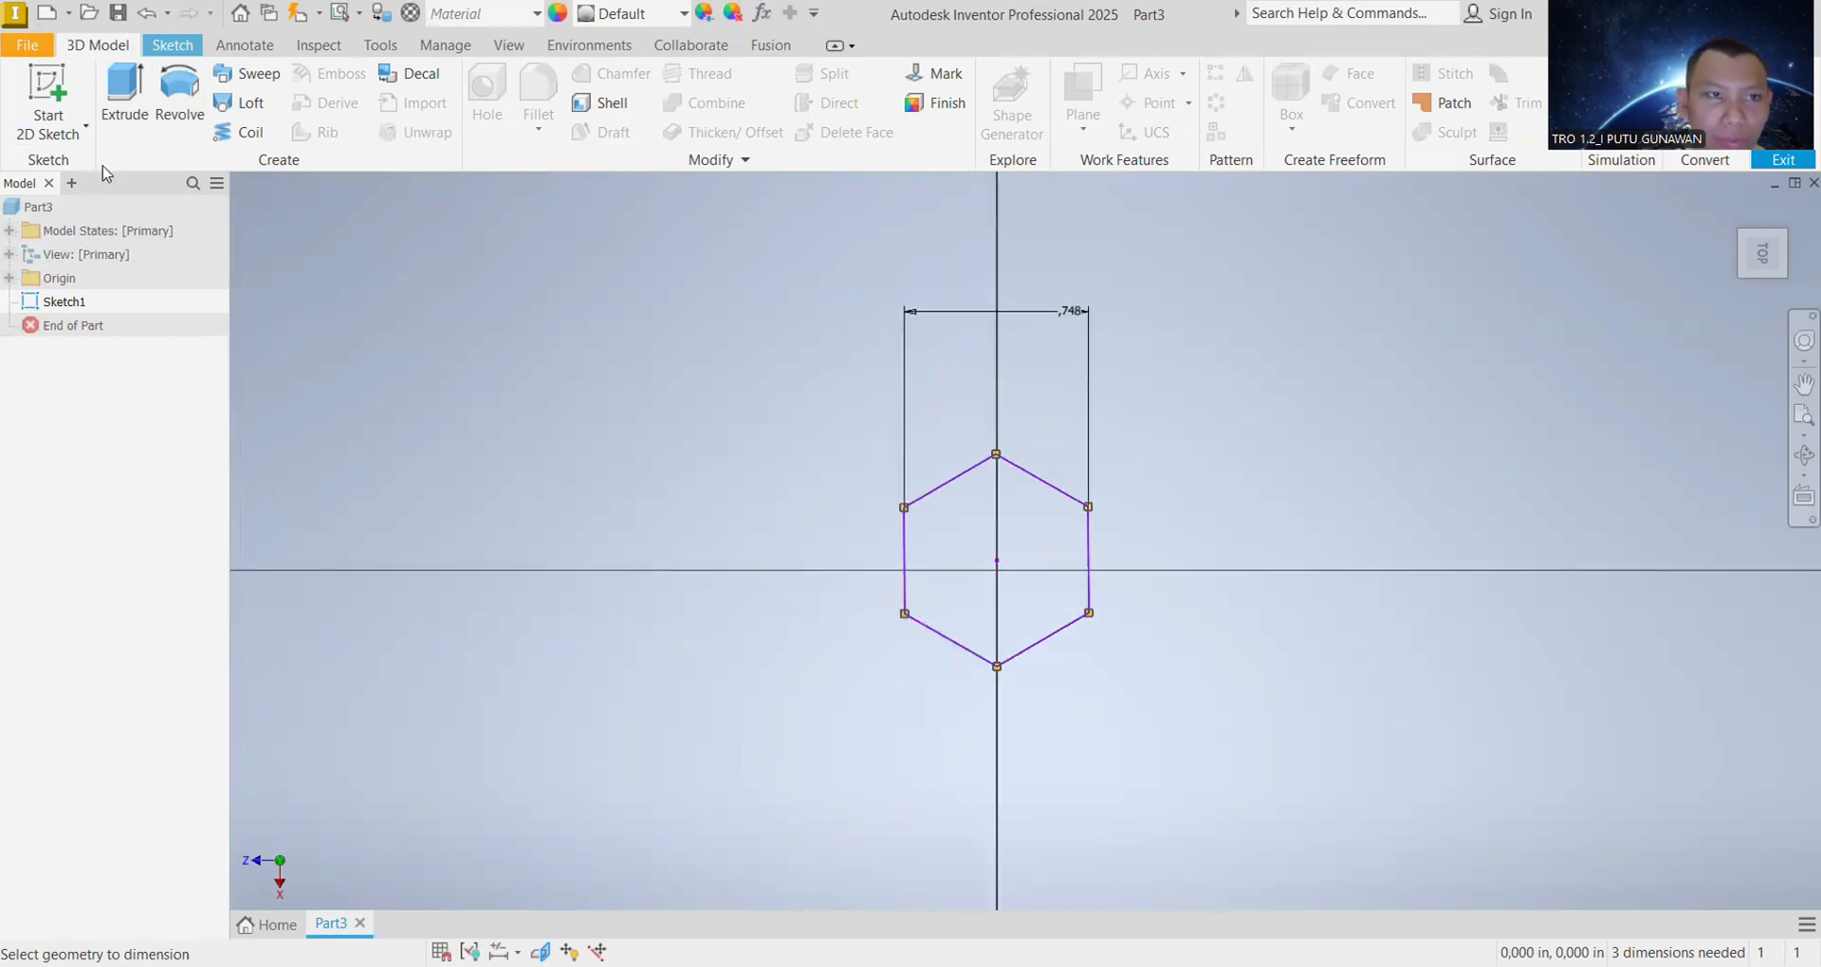
click(119, 104)
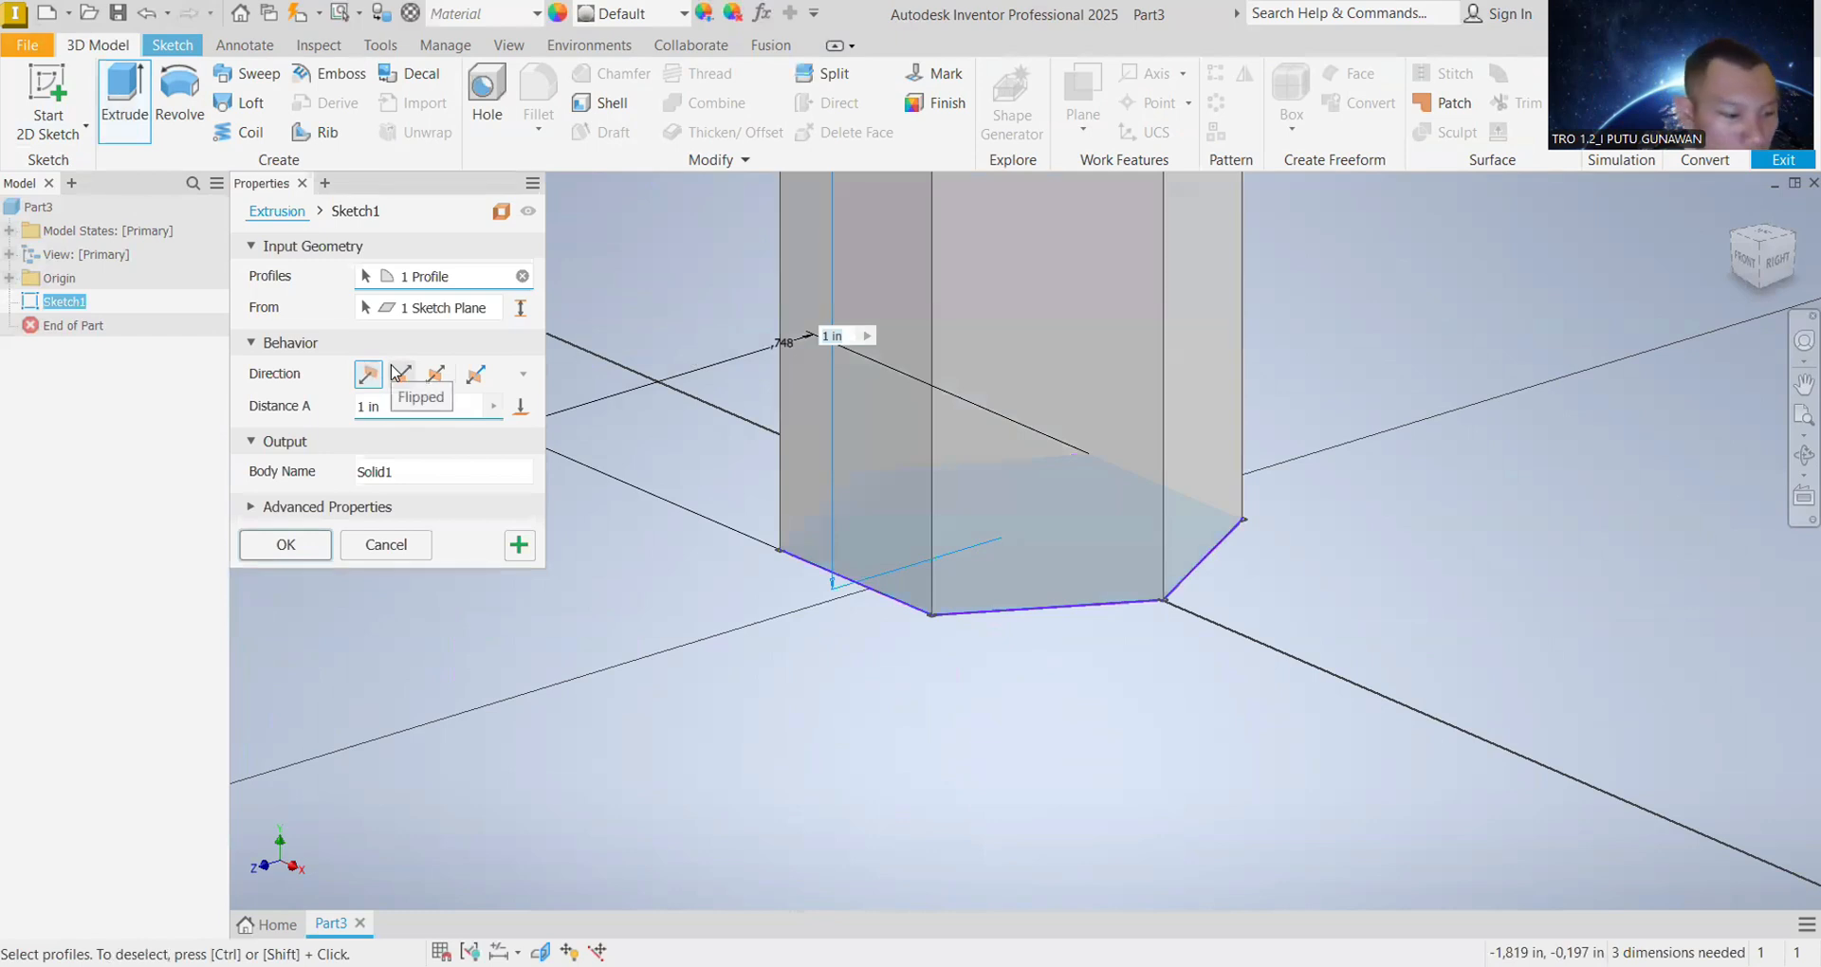
click(437, 379)
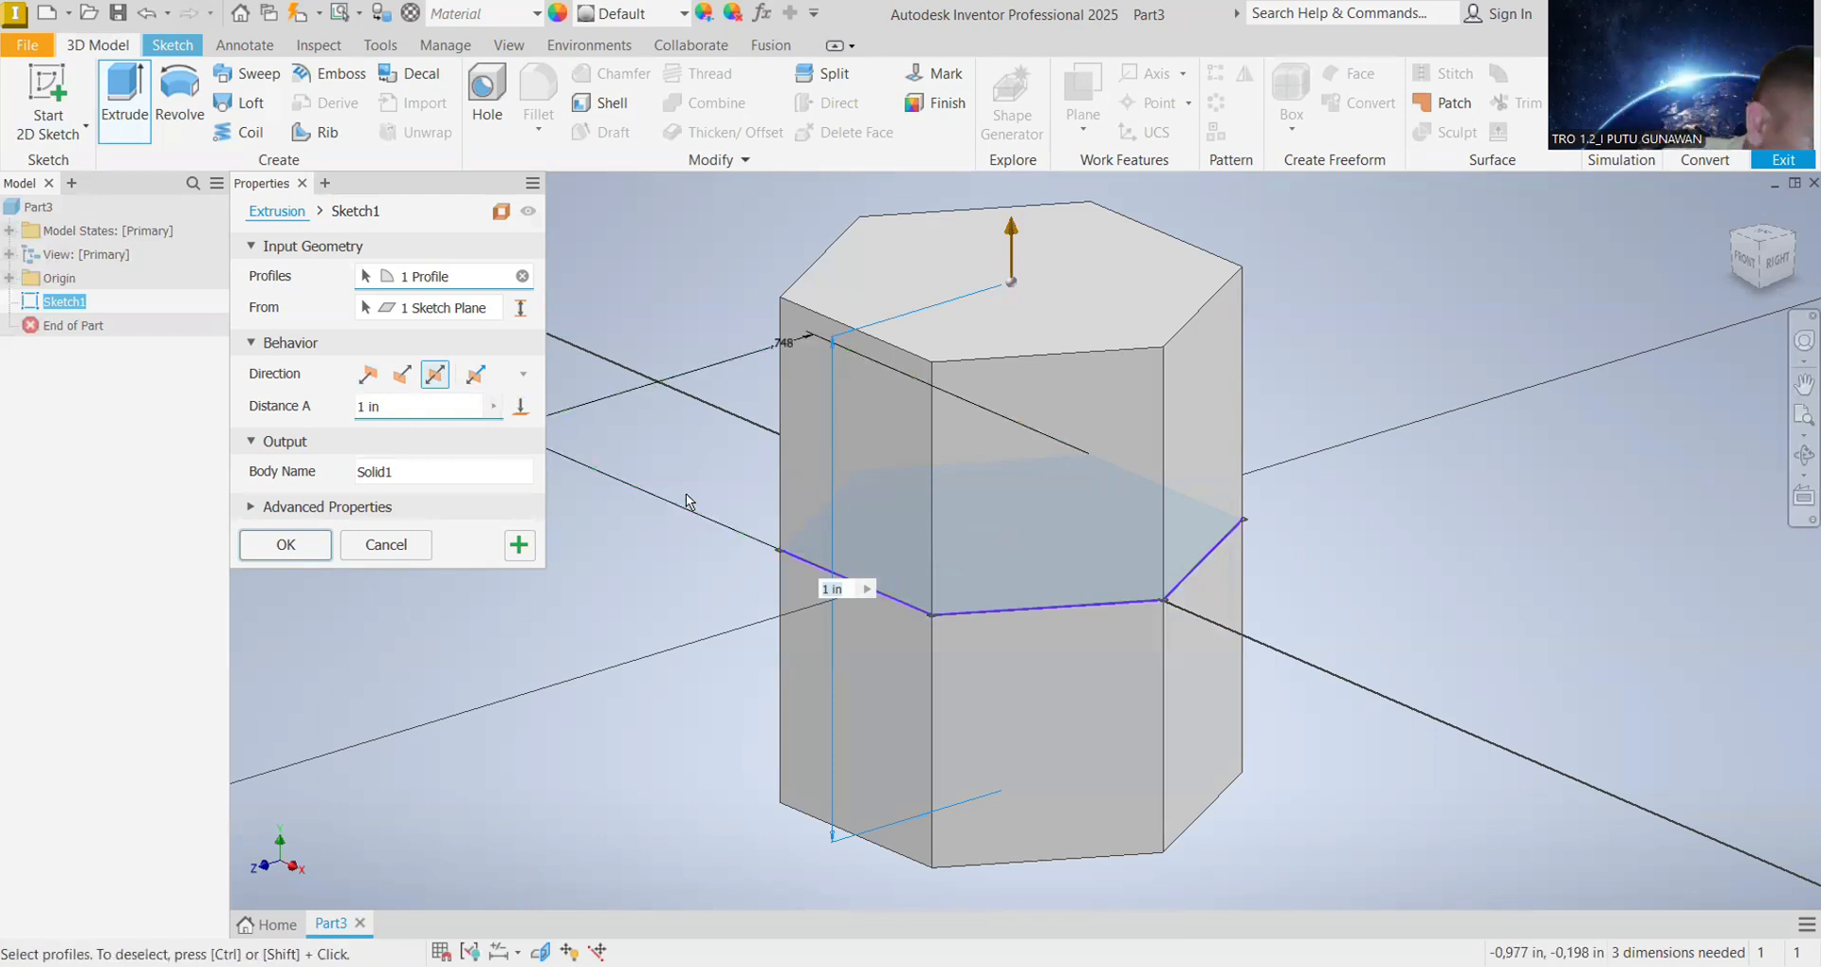
Step: Set the hexagon's symmetric extrusion distance to 7.5 mm and create the solid
click(494, 406)
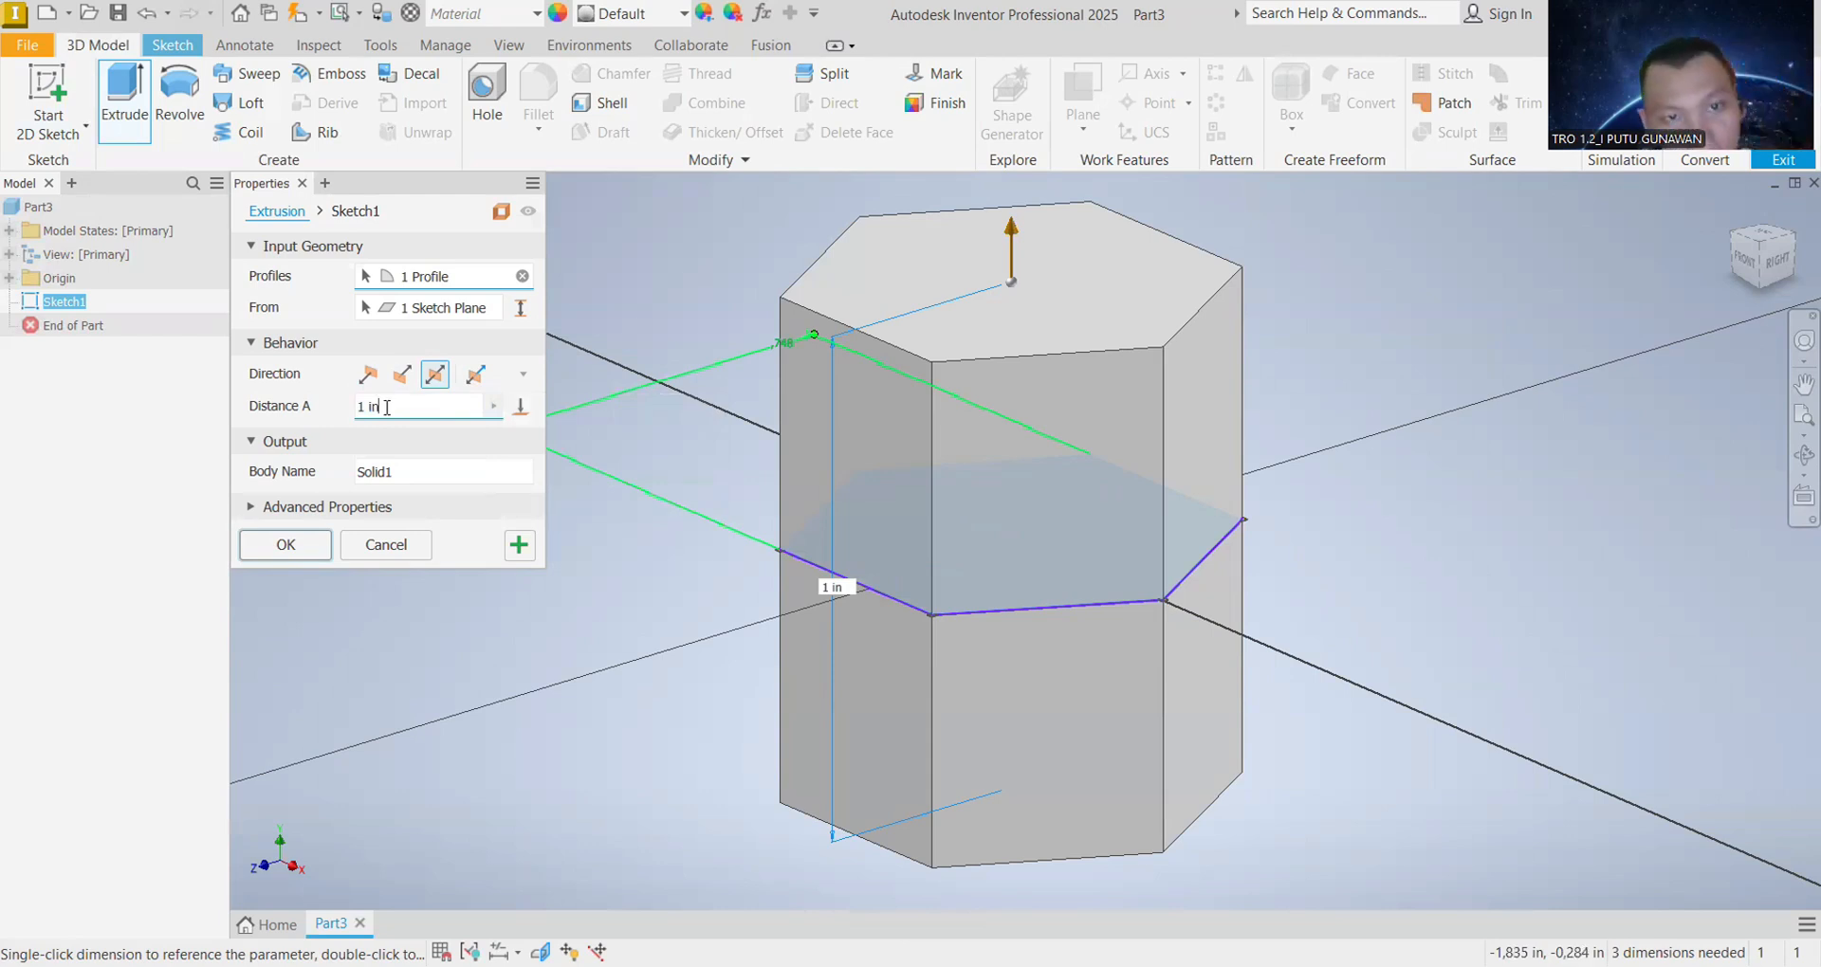
text(10)
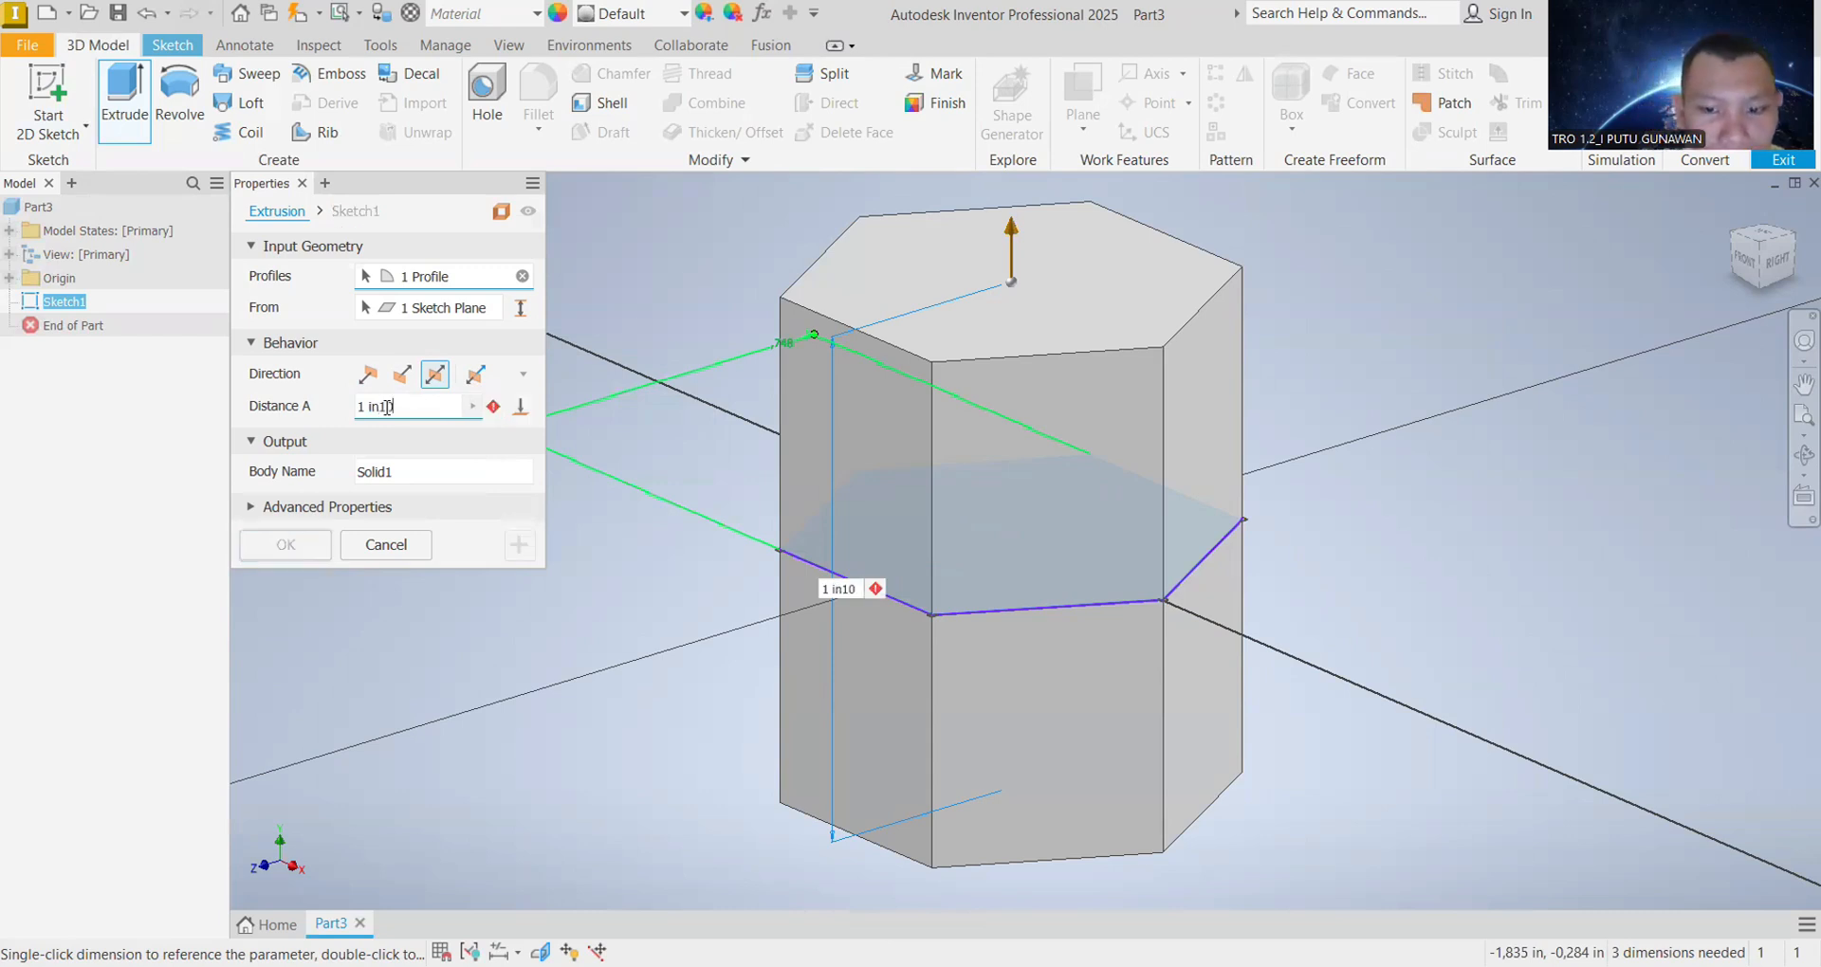
key(ctrl+a)
key(BackSpace)
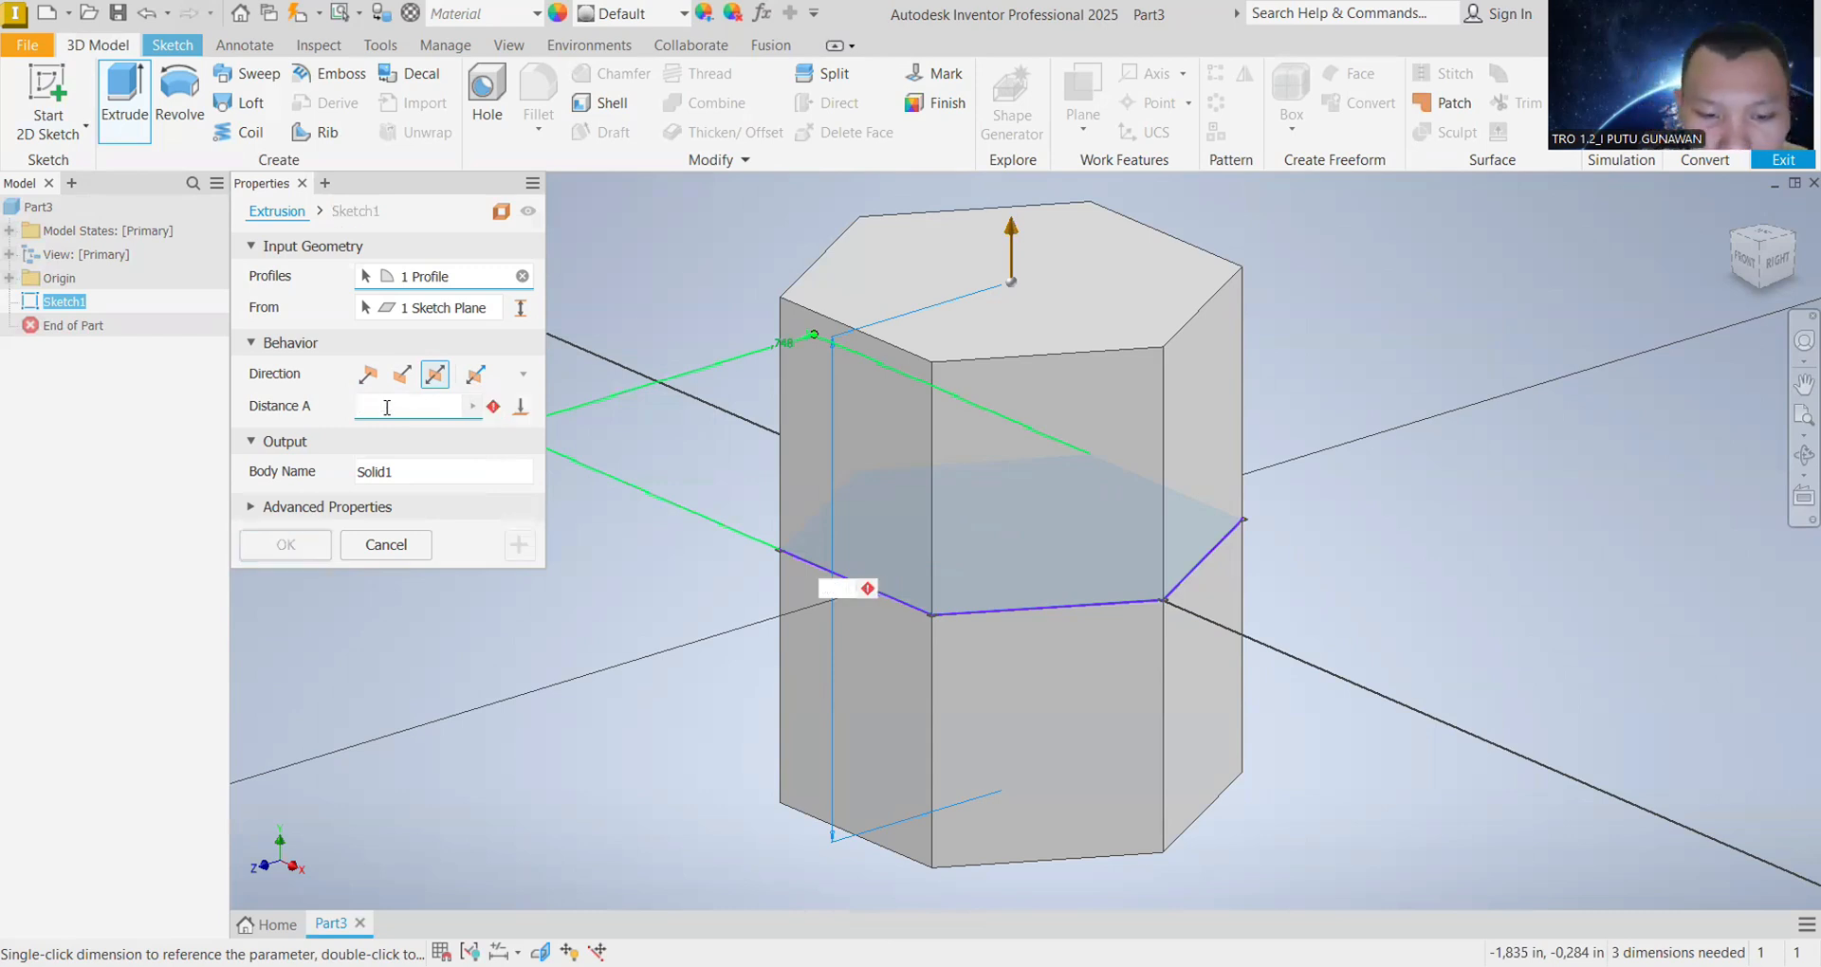
text(7.5mm)
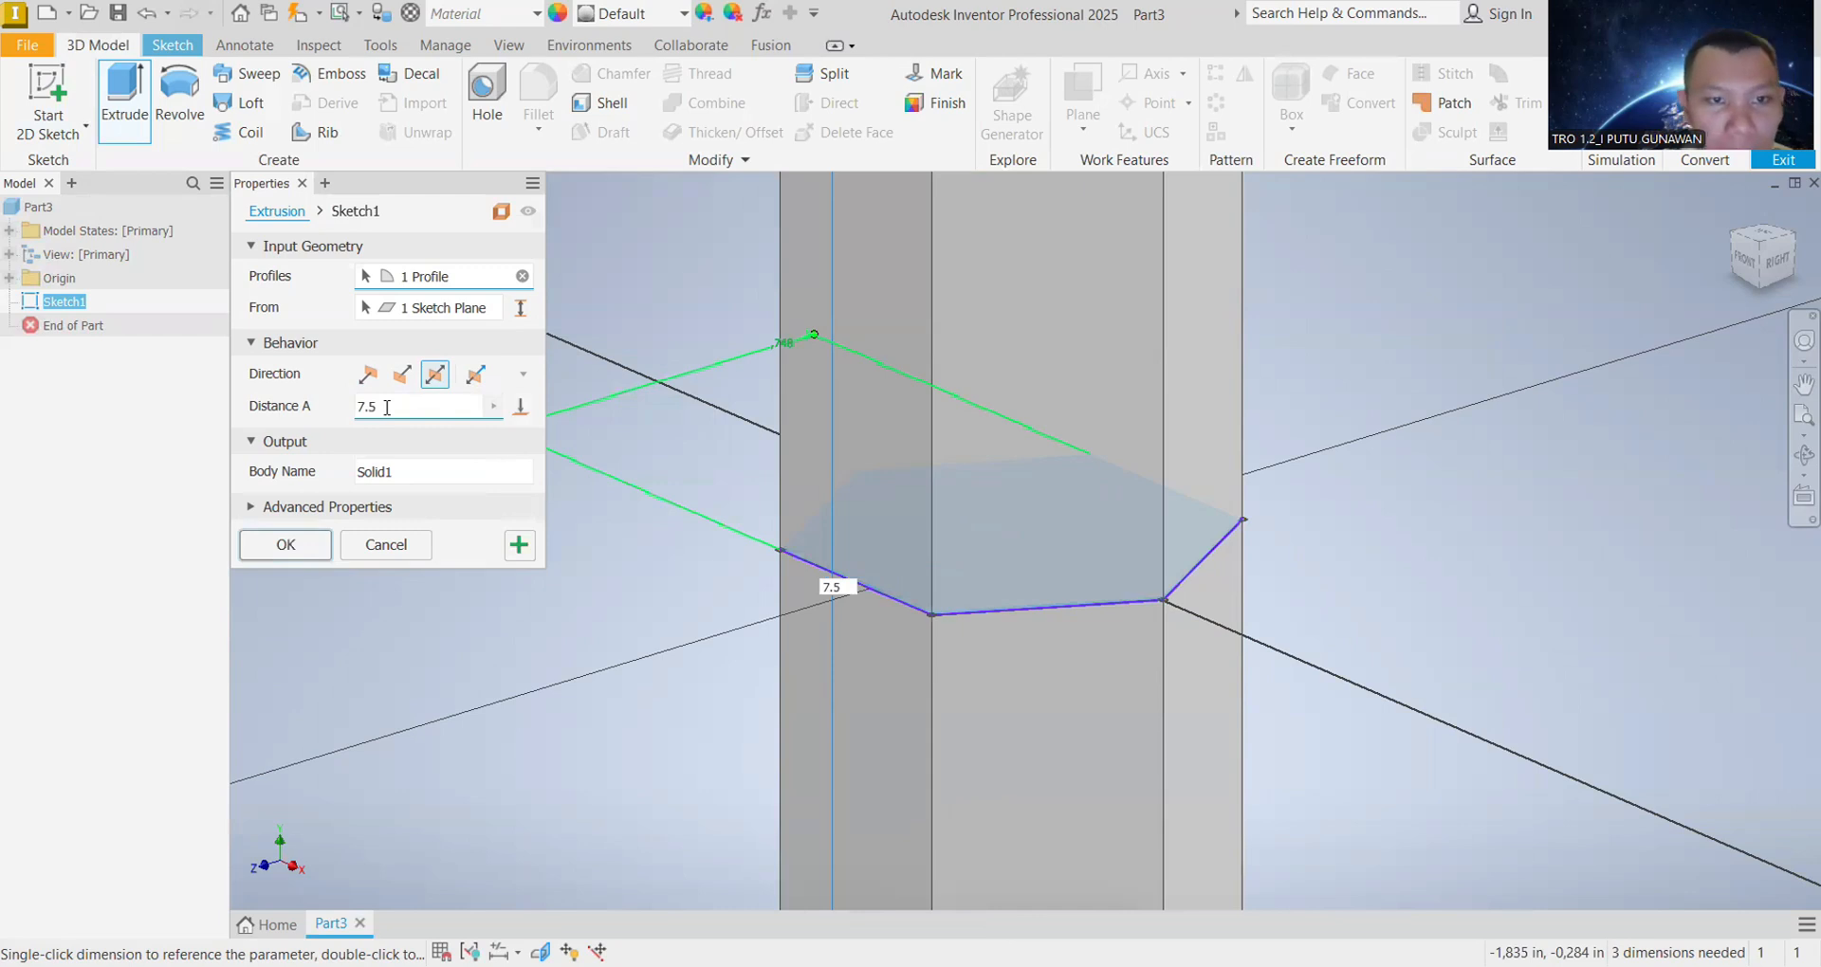
click(305, 554)
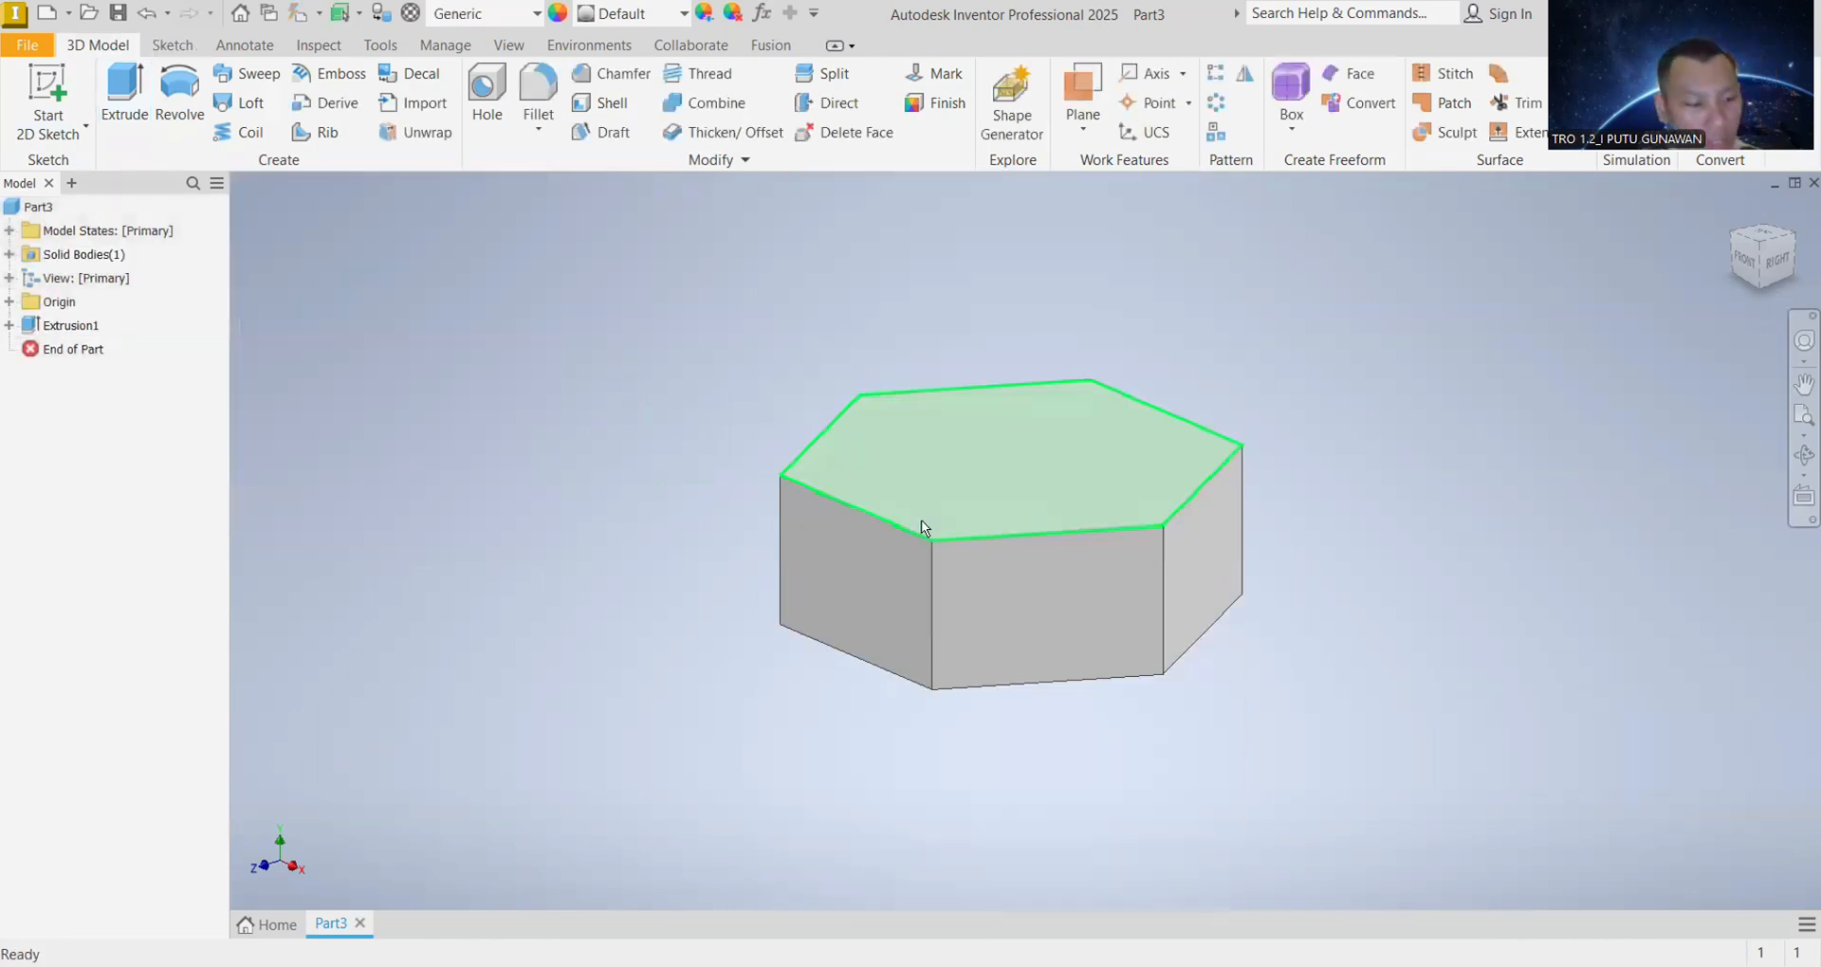
click(952, 552)
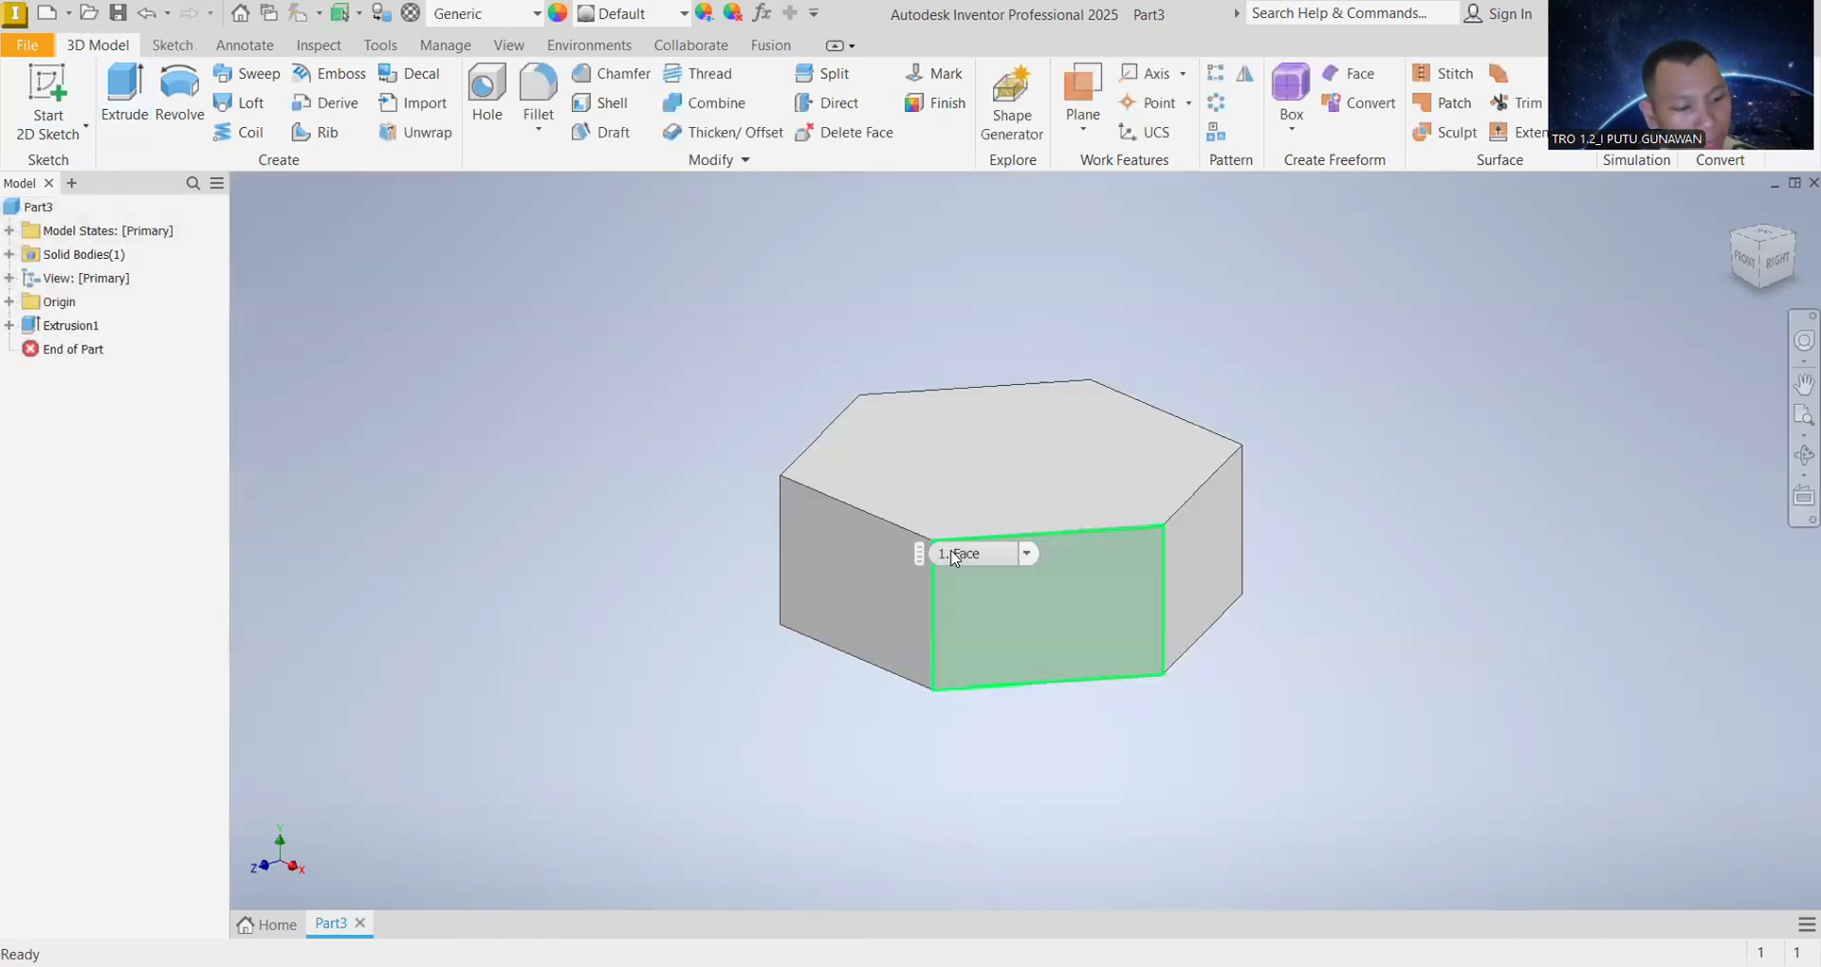
scroll(1138, 772, up, 5)
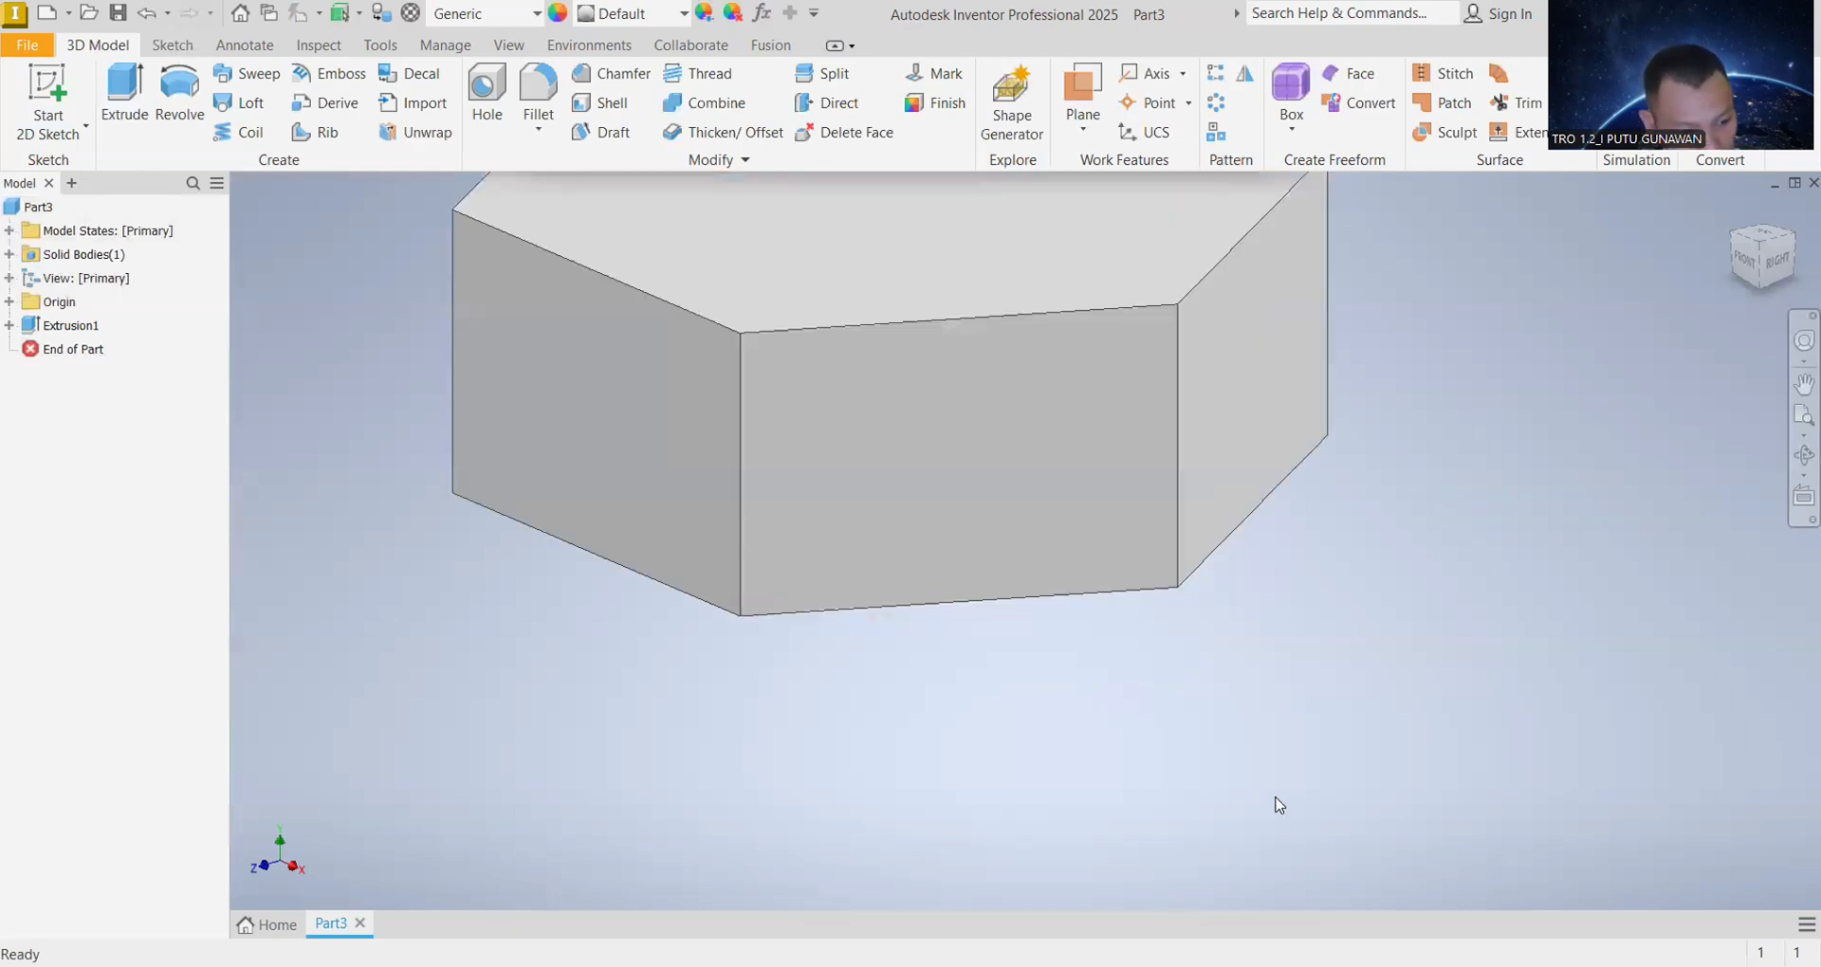
scroll(1247, 628, down, 5)
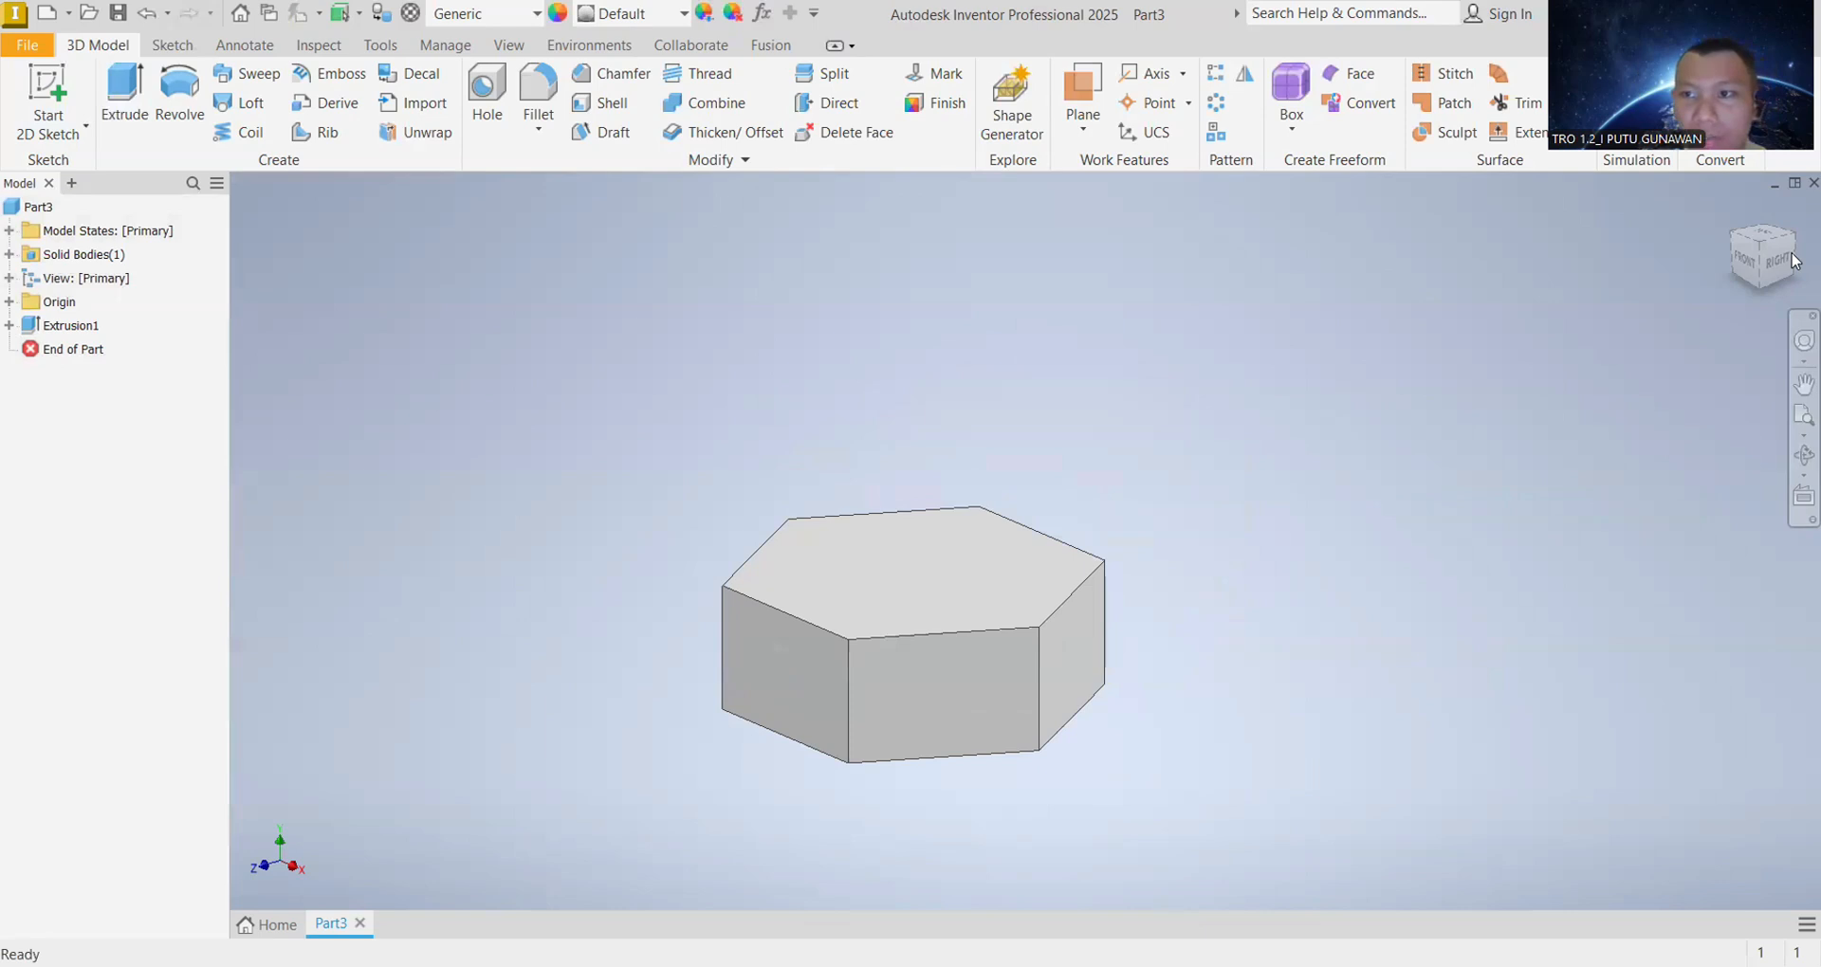
mouse_move(1758, 285)
mouse_down()
mouse_move(1757, 308)
mouse_move(1757, 213)
mouse_move(1756, 282)
mouse_move(1766, 230)
mouse_up()
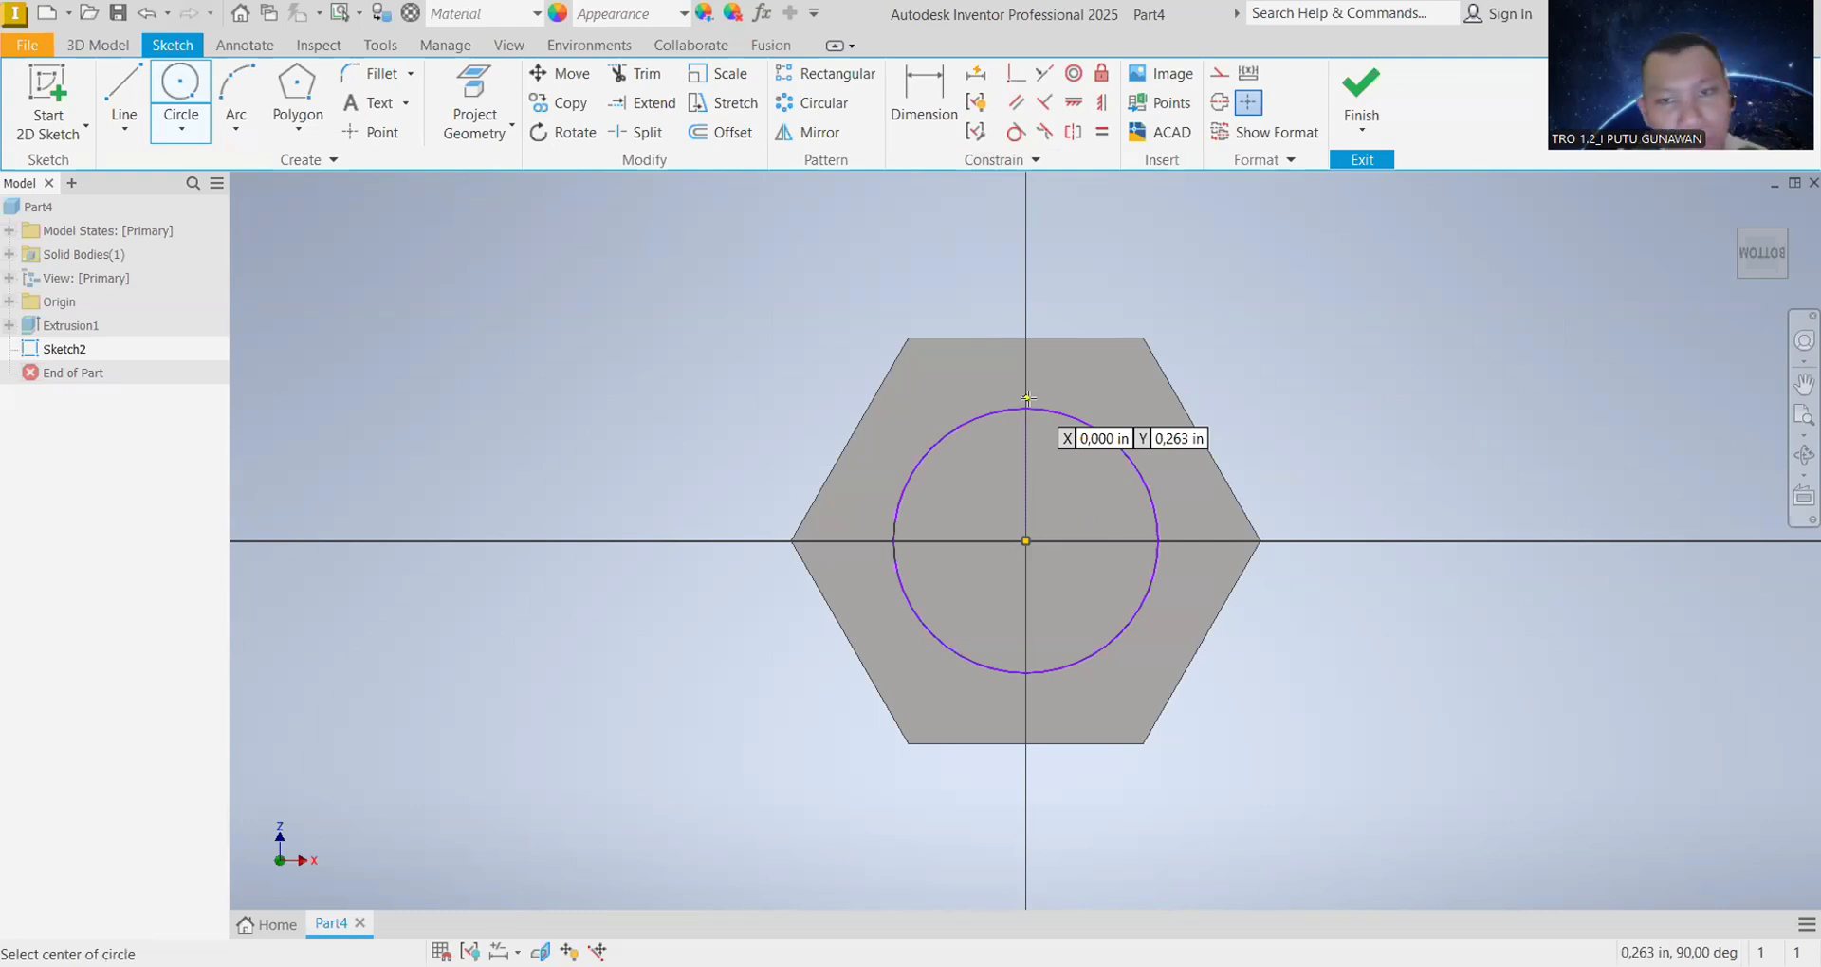
Step: Dimension the diameter of the circle sketched on the hexagonal body's underside and set it to 19 mm
key(d)
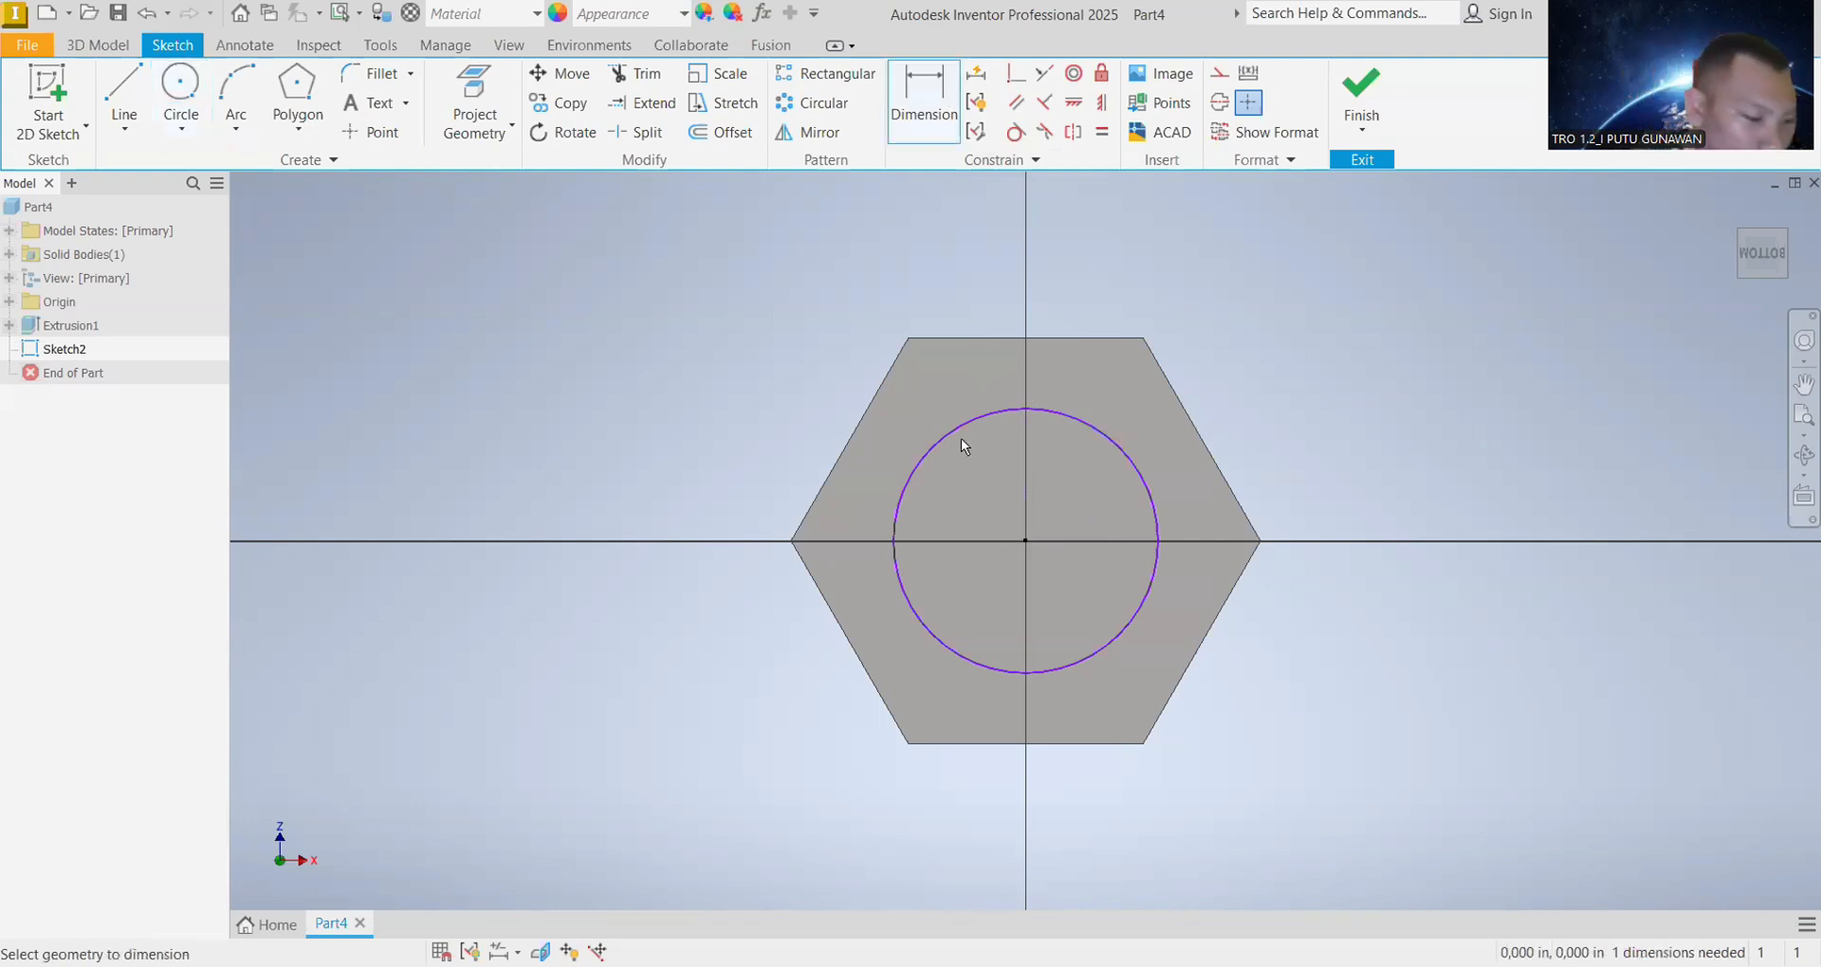
click(1063, 410)
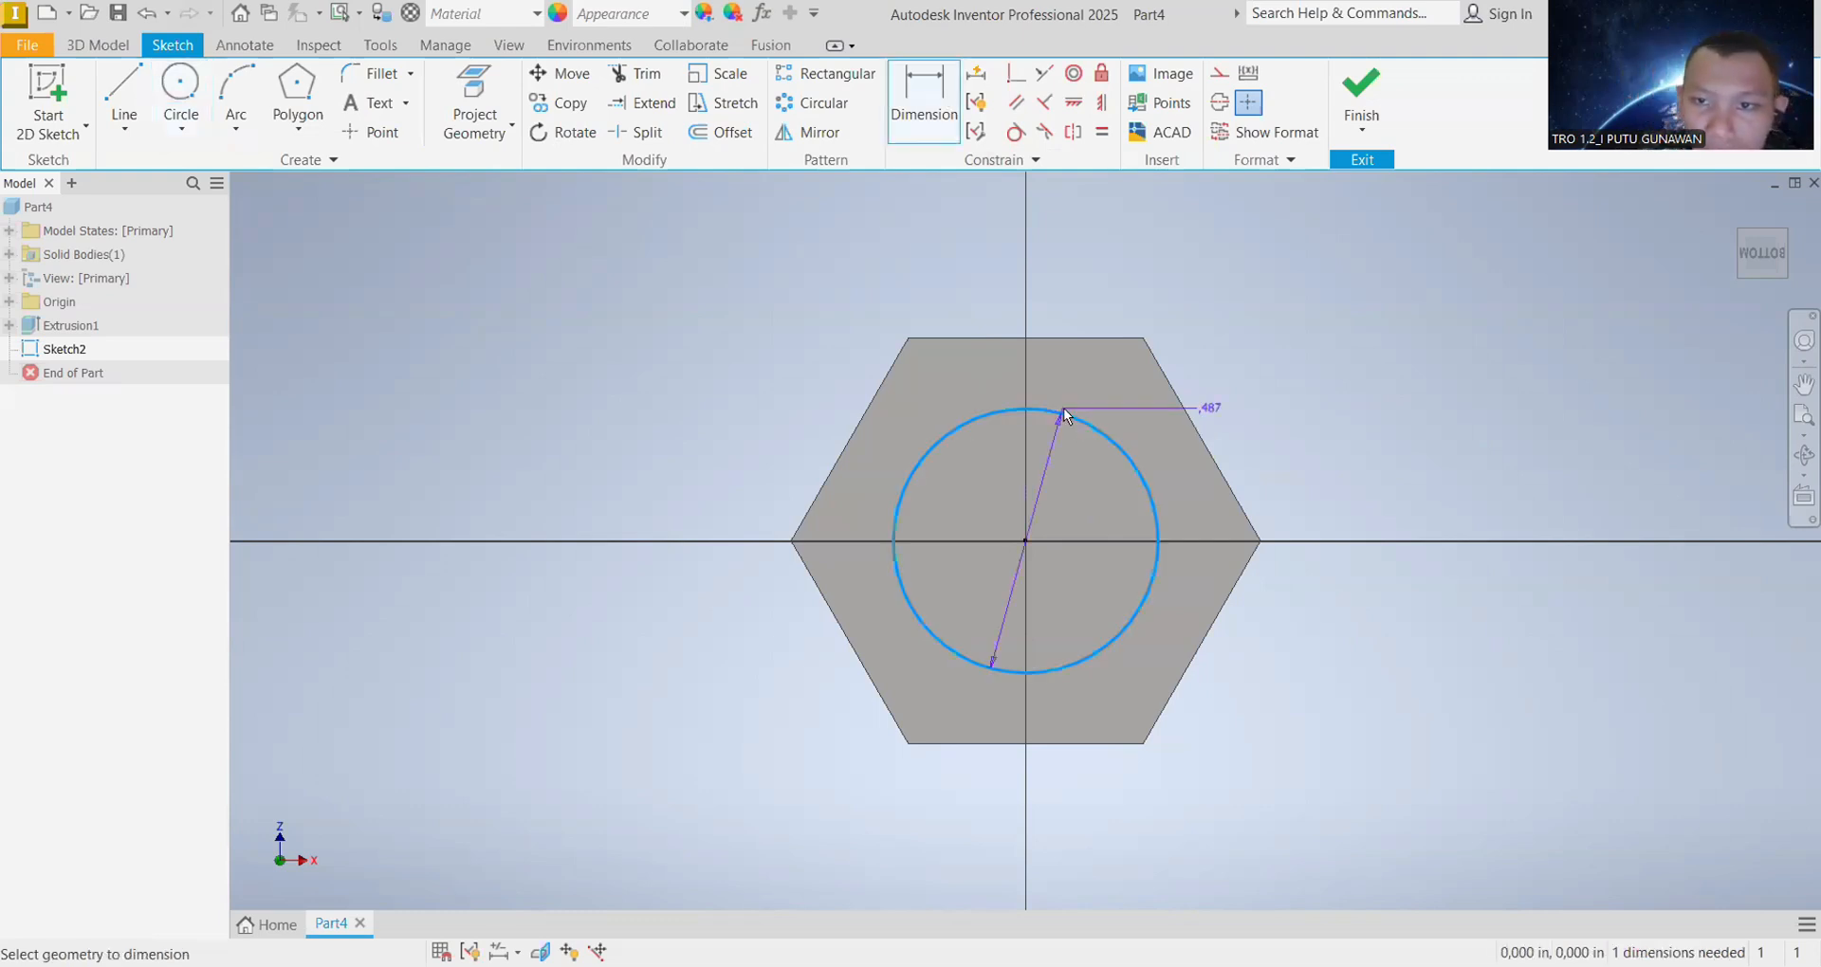
click(1193, 371)
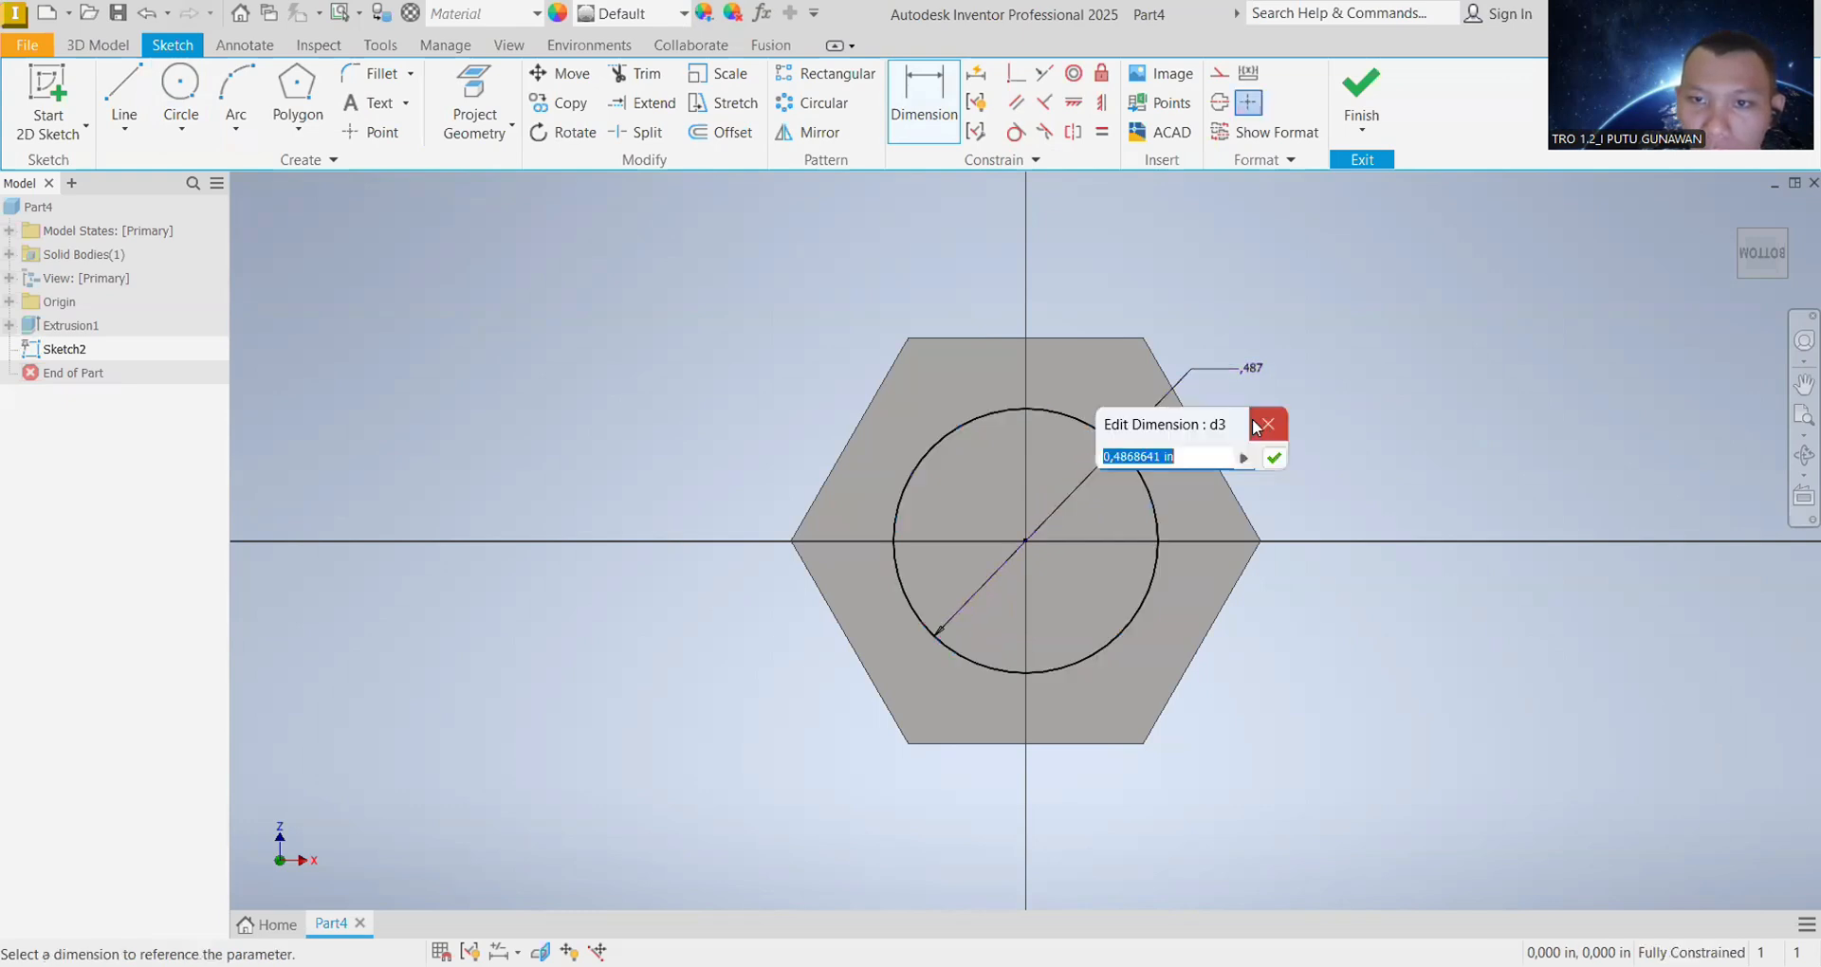
text(19 mm)
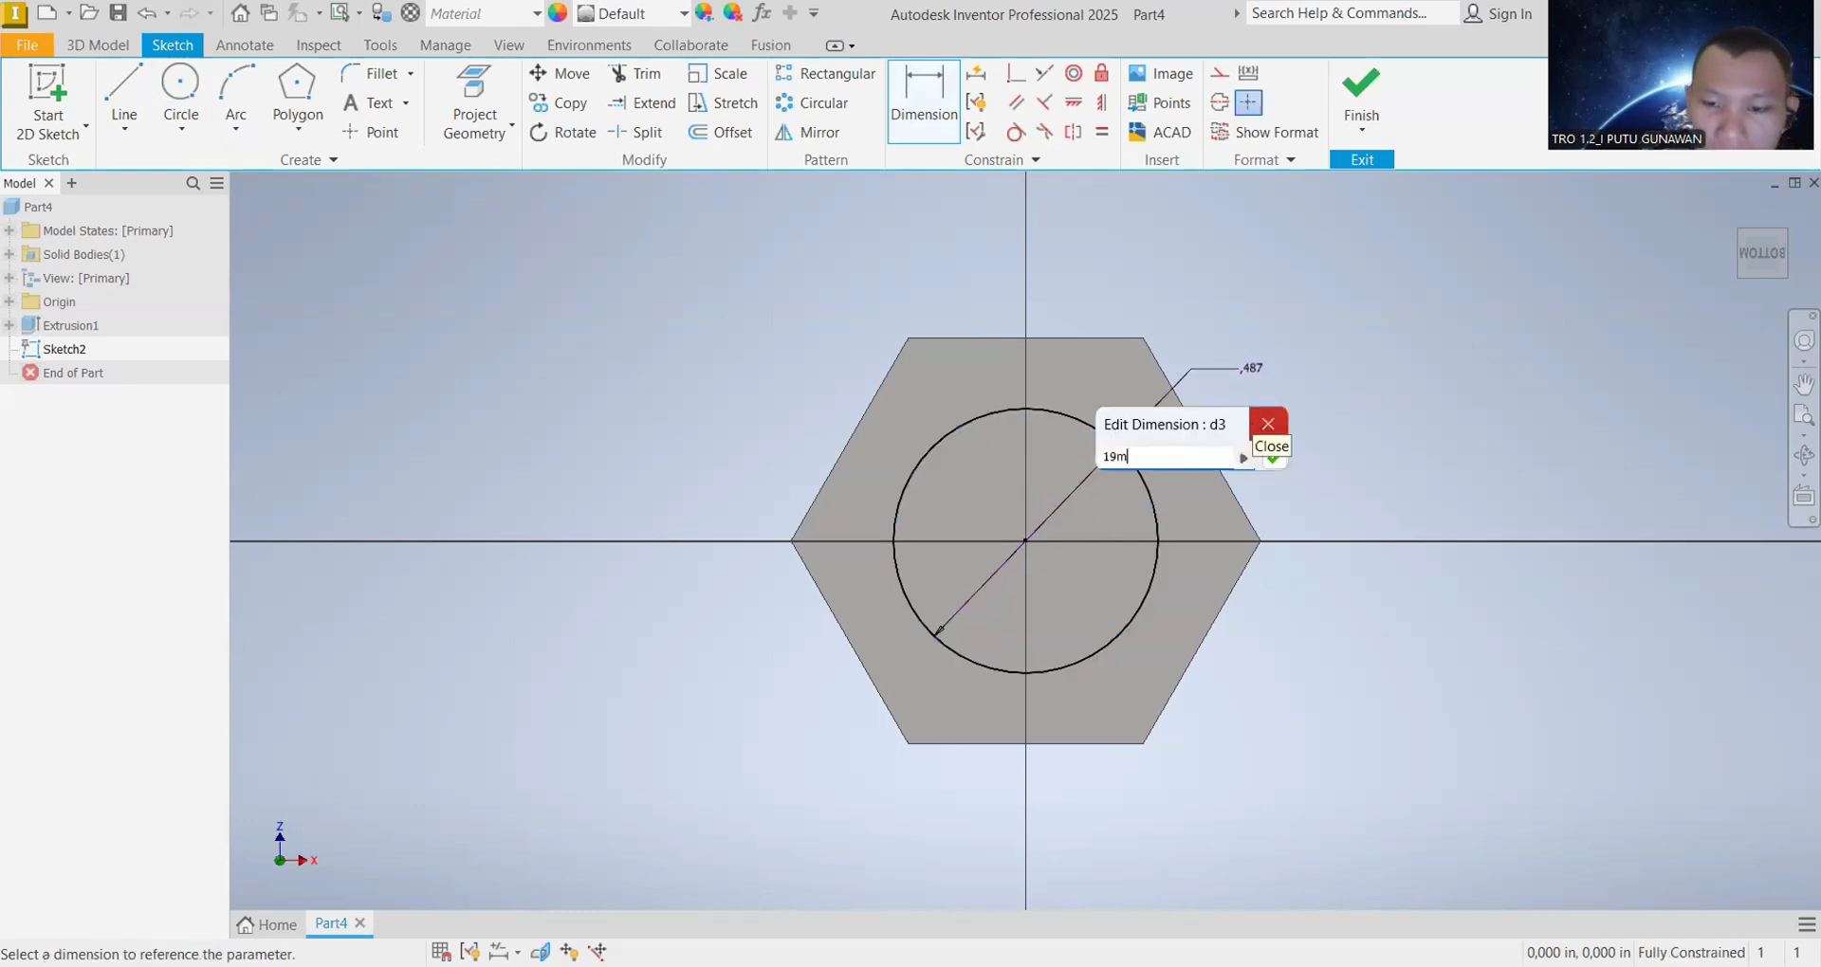
key(Return)
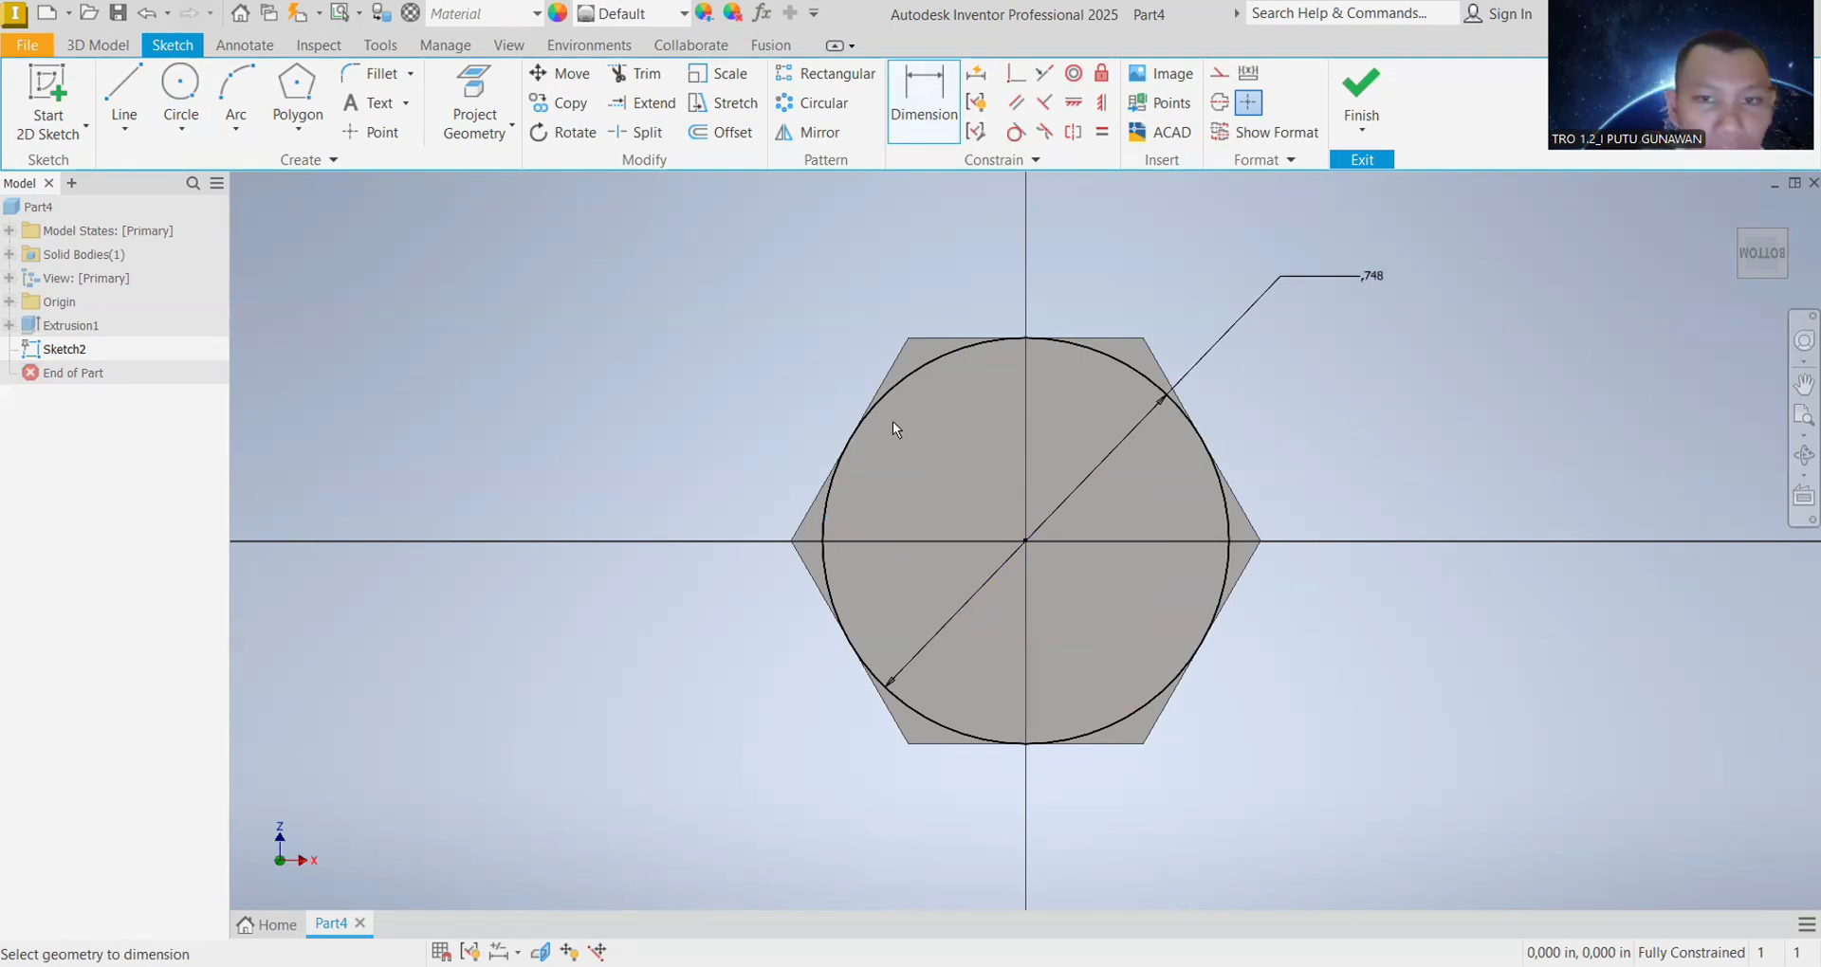
Step: Extrude the 19 mm circle 7.5 mm in the flipped direction into the hexagonal body as an intersection with a 45-degree taper
click(98, 45)
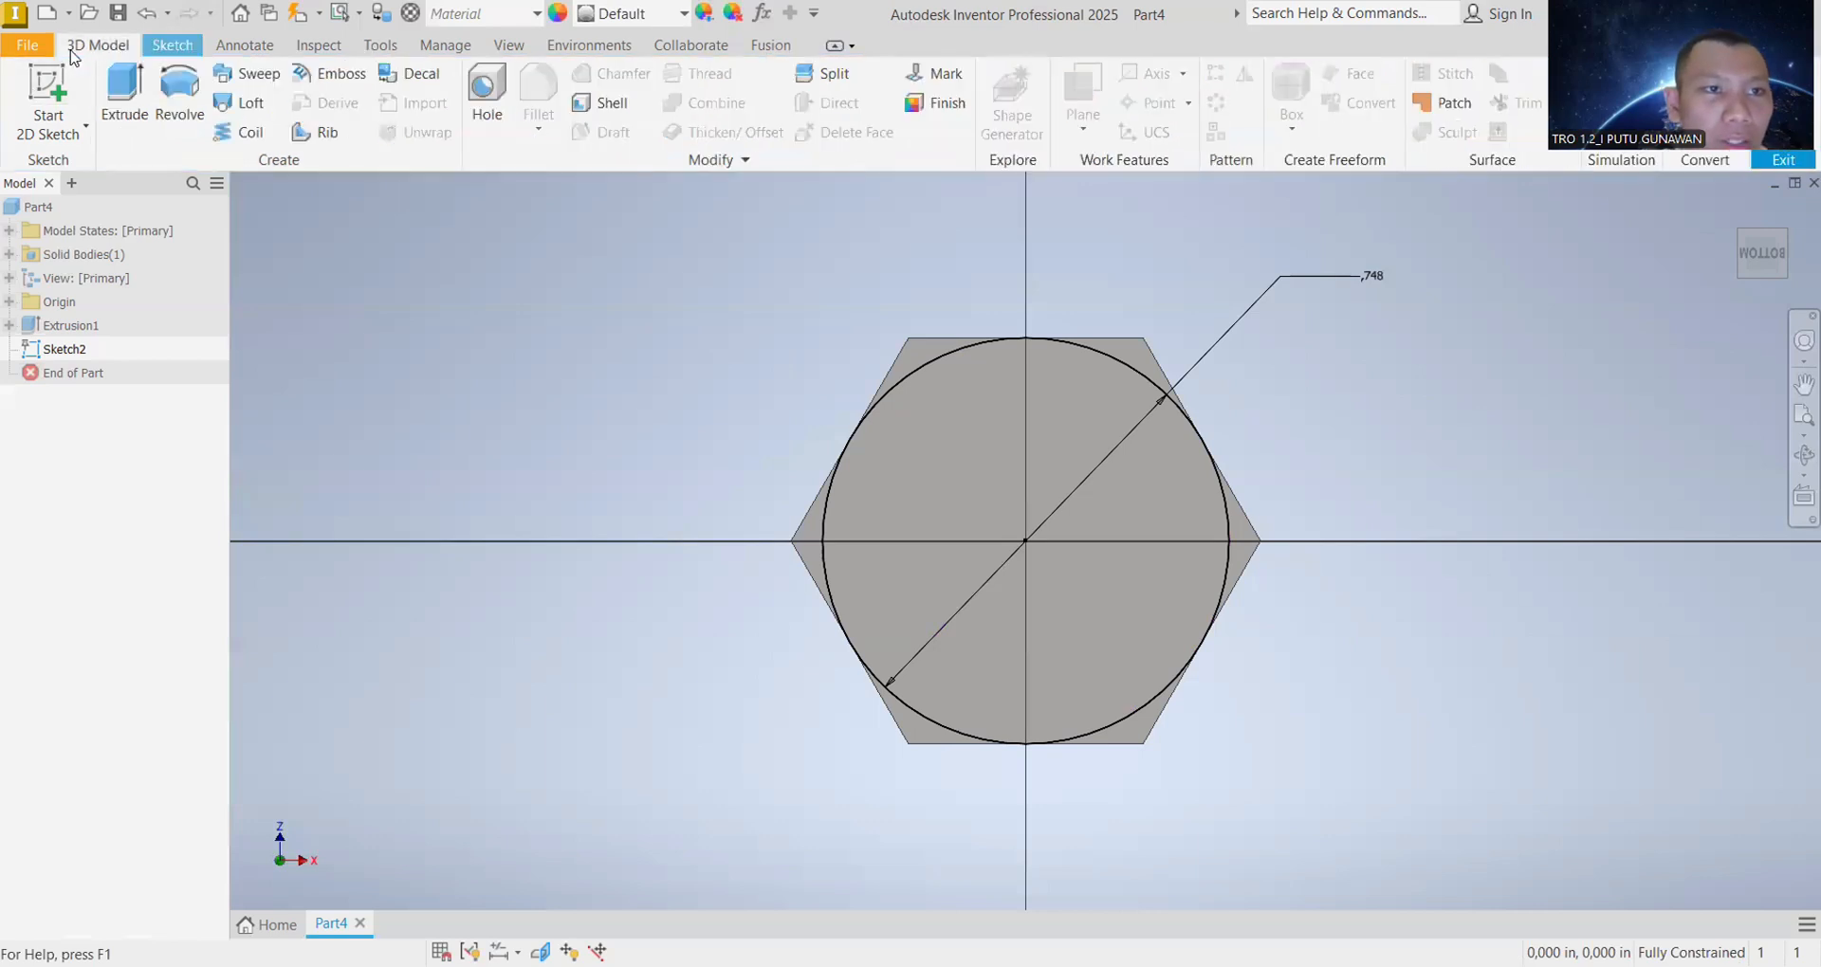
click(133, 96)
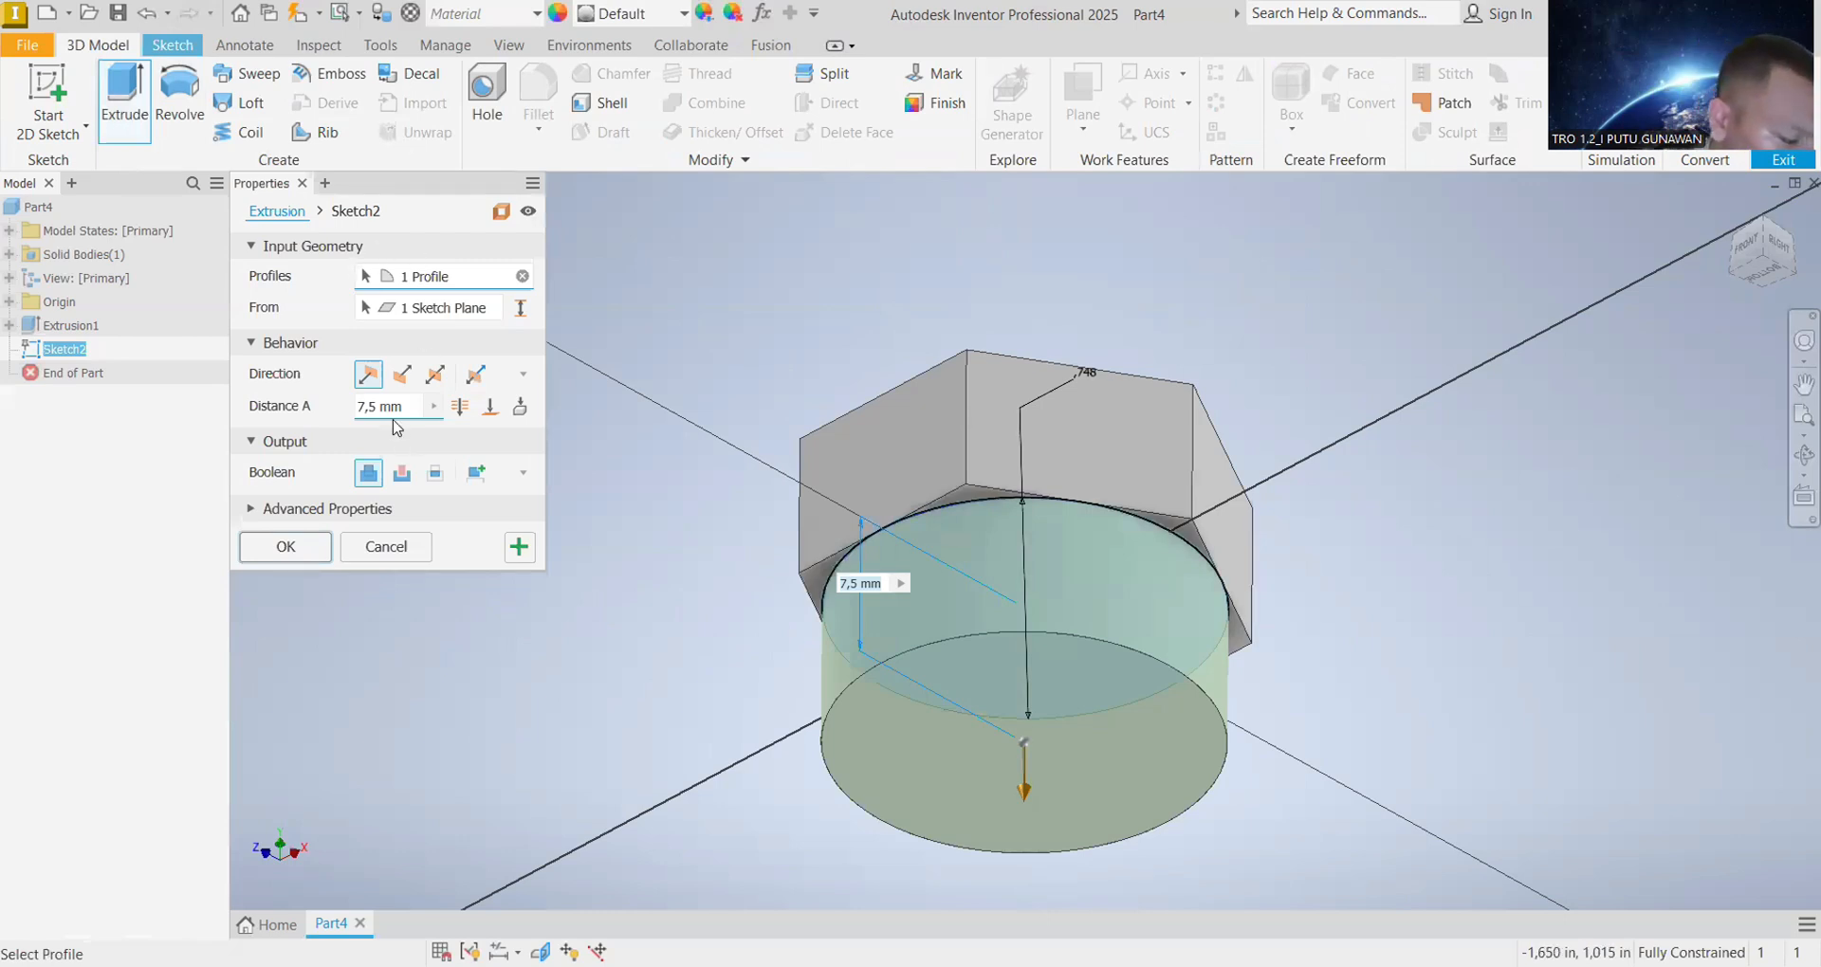
click(433, 473)
click(523, 474)
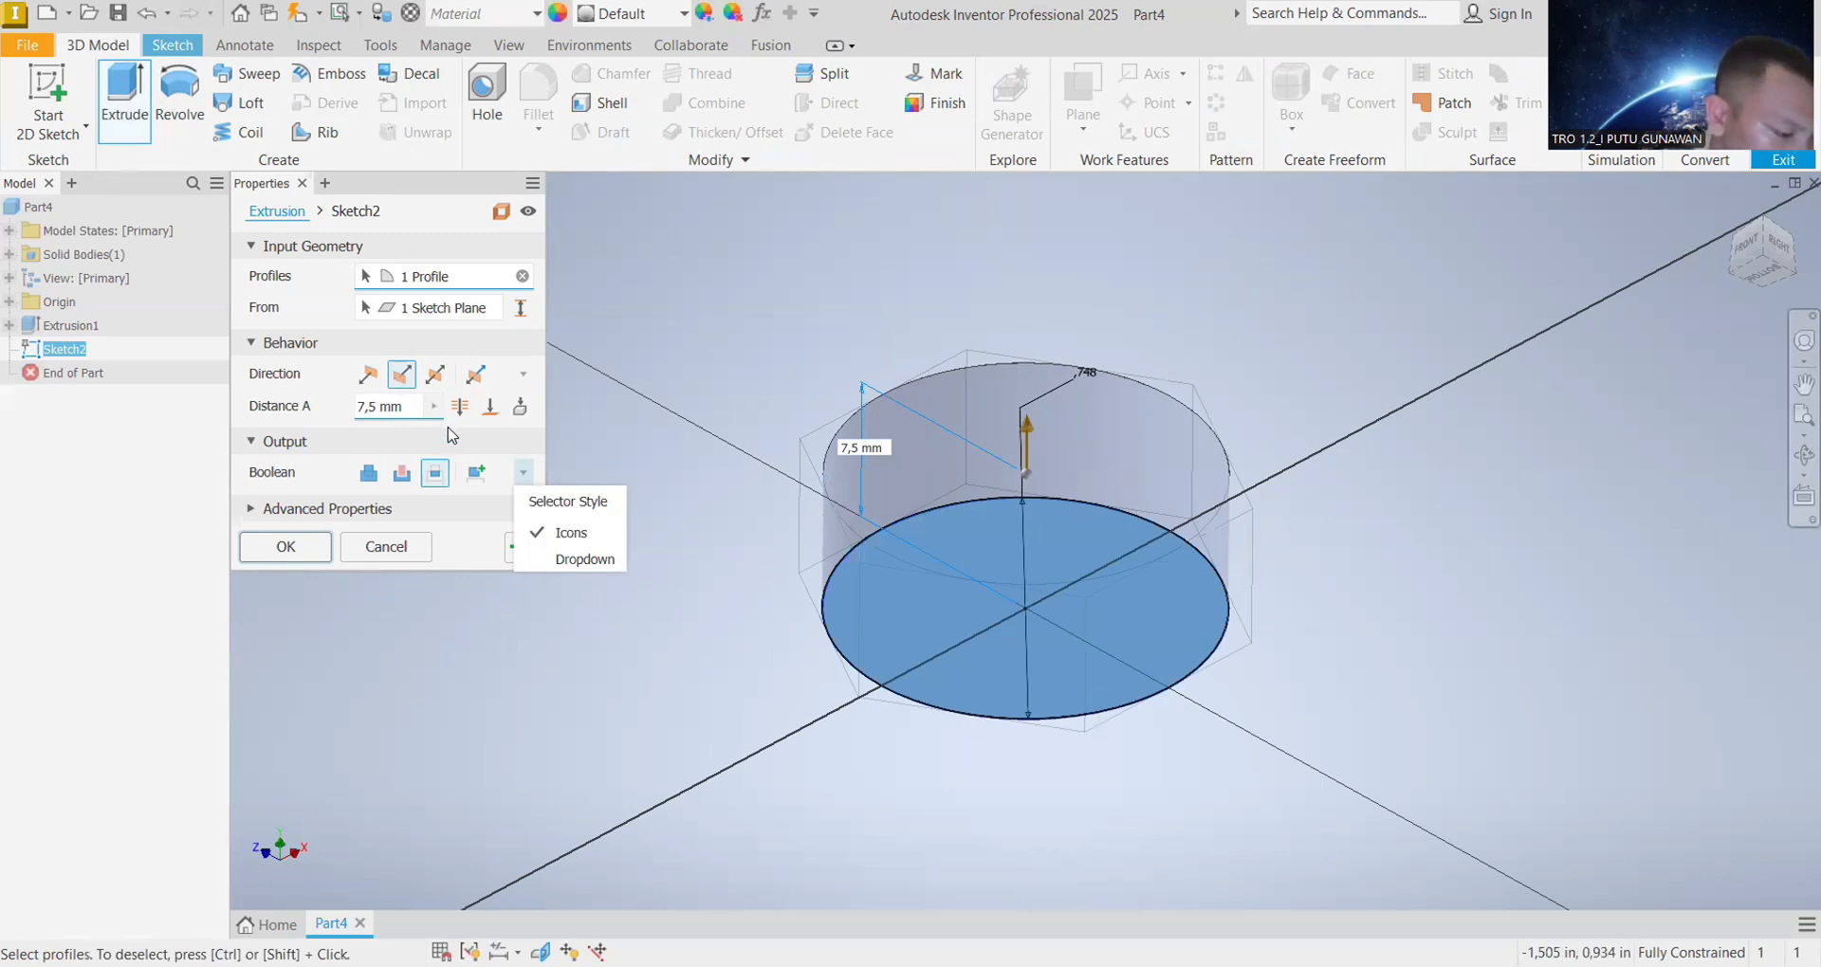
click(262, 517)
click(238, 510)
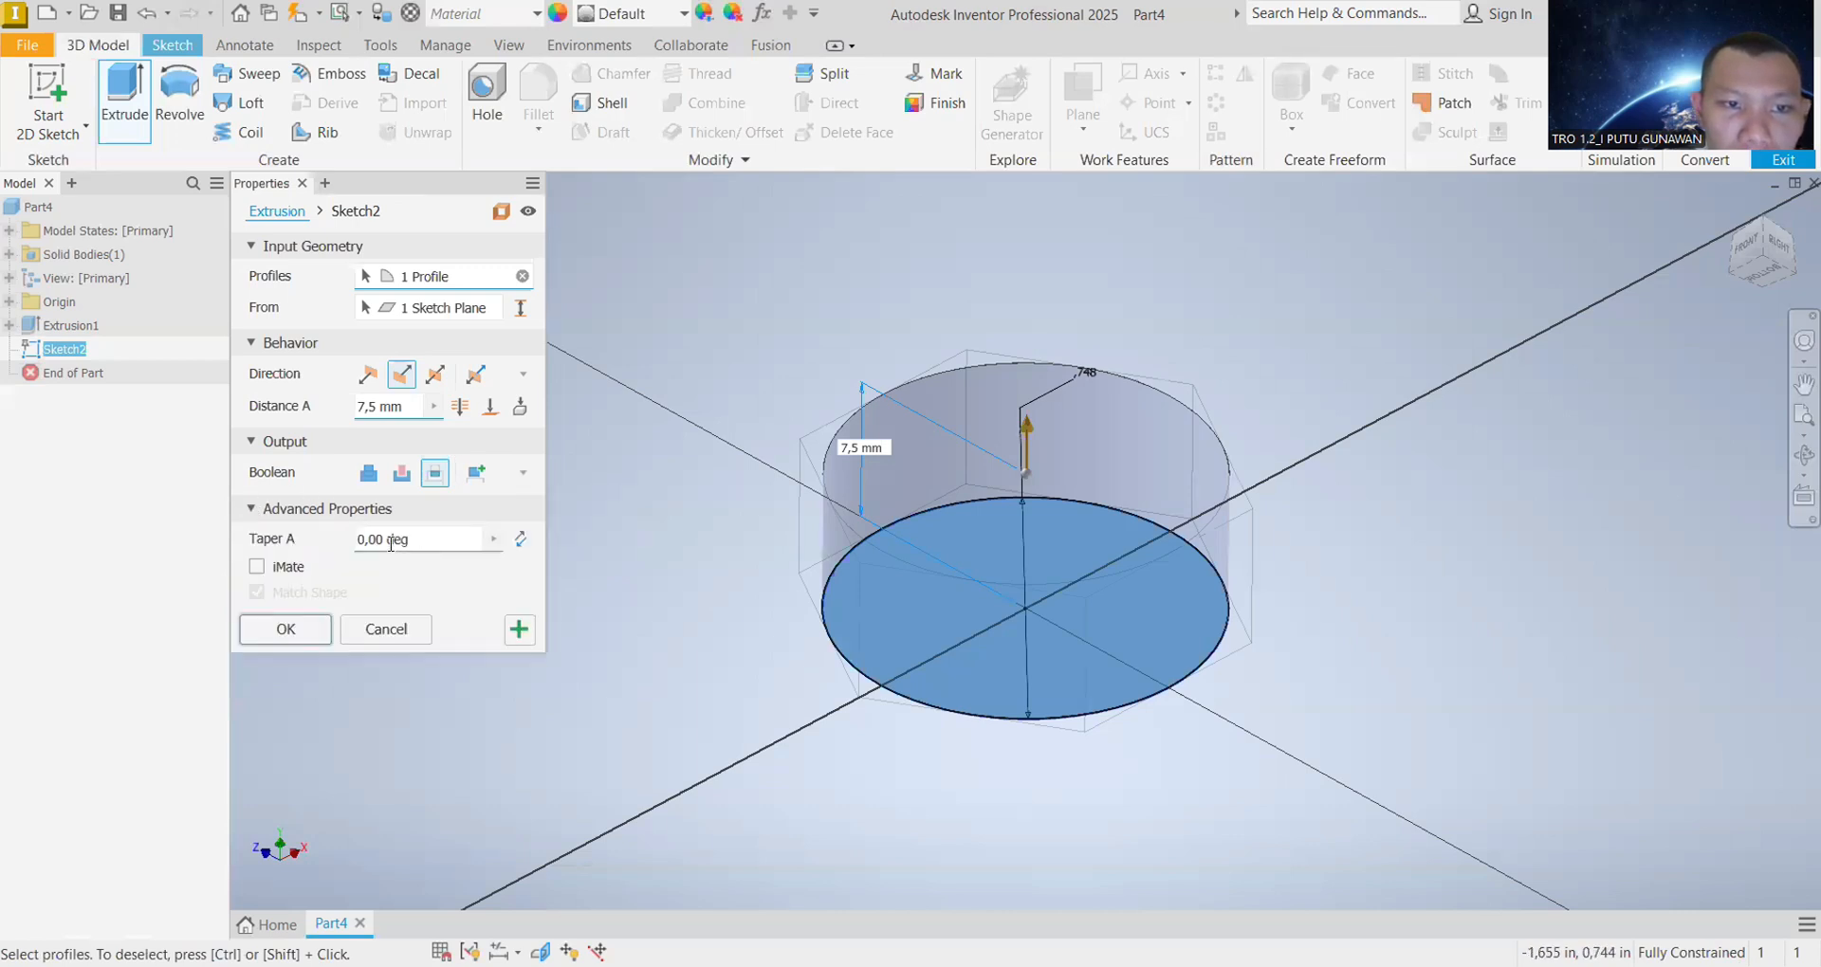
click(390, 543)
text(45)
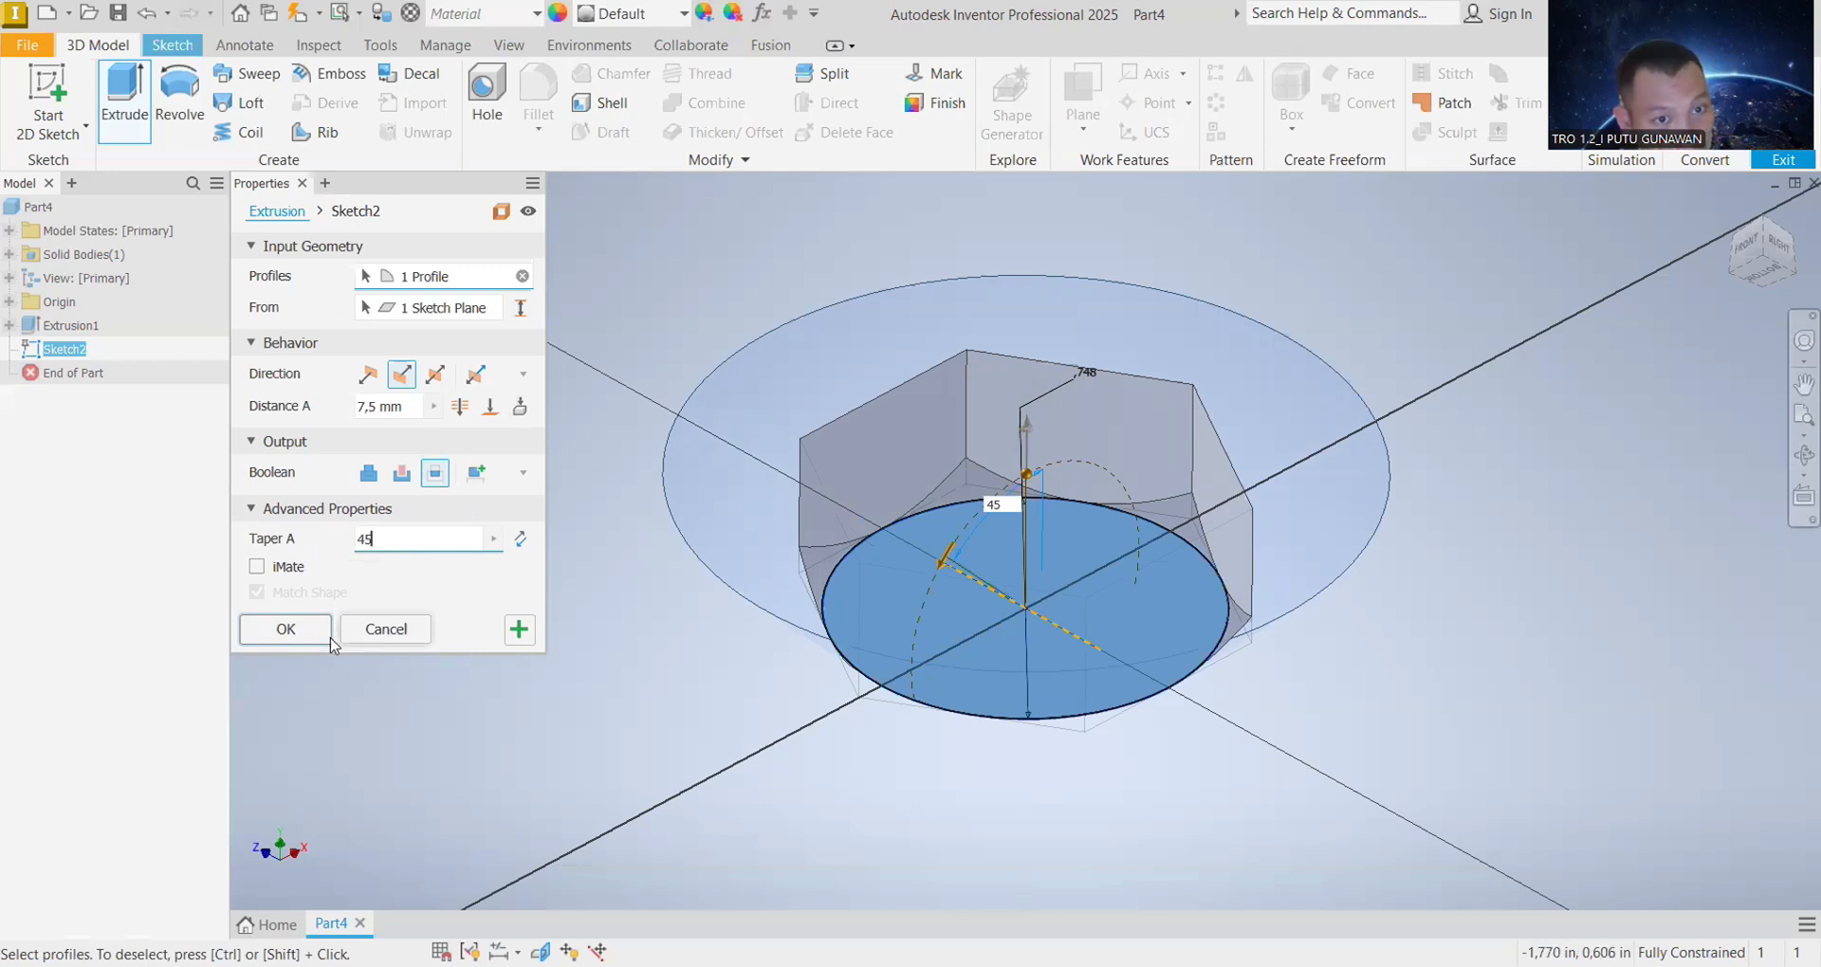
click(297, 633)
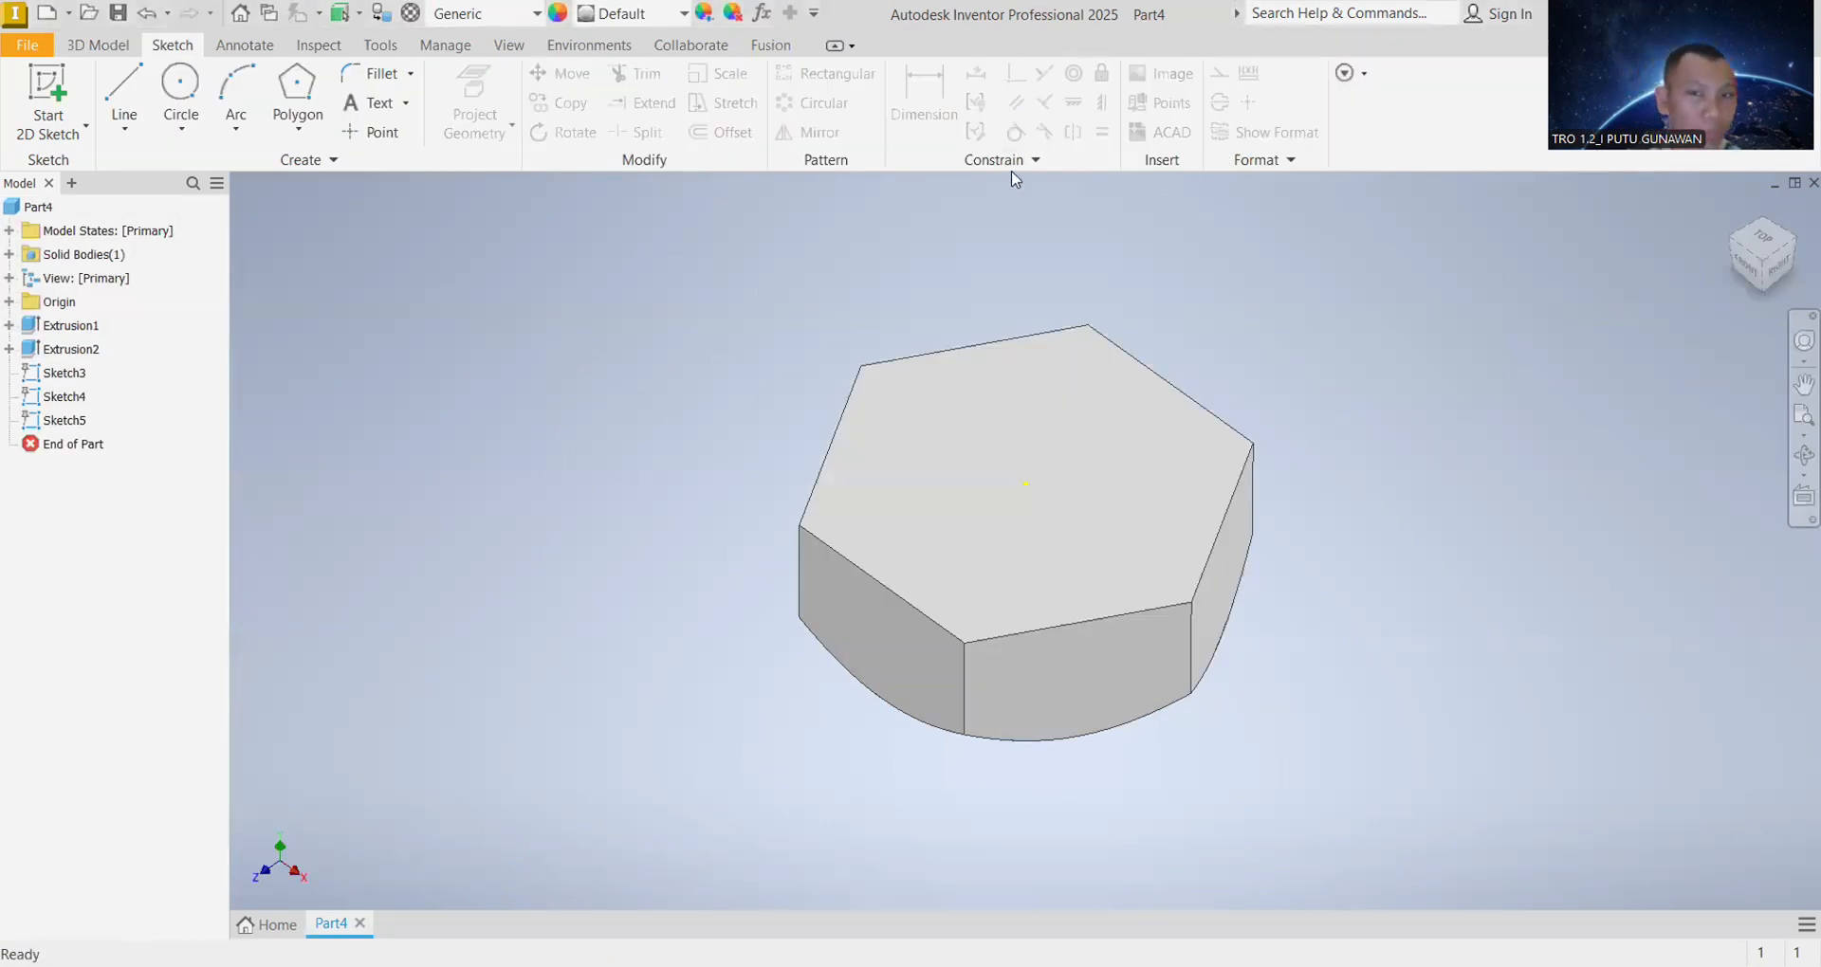
Step: Start a sketch on the top hexagonal face and draw a circle about 0.497 in in diameter centred on the origin
click(1058, 531)
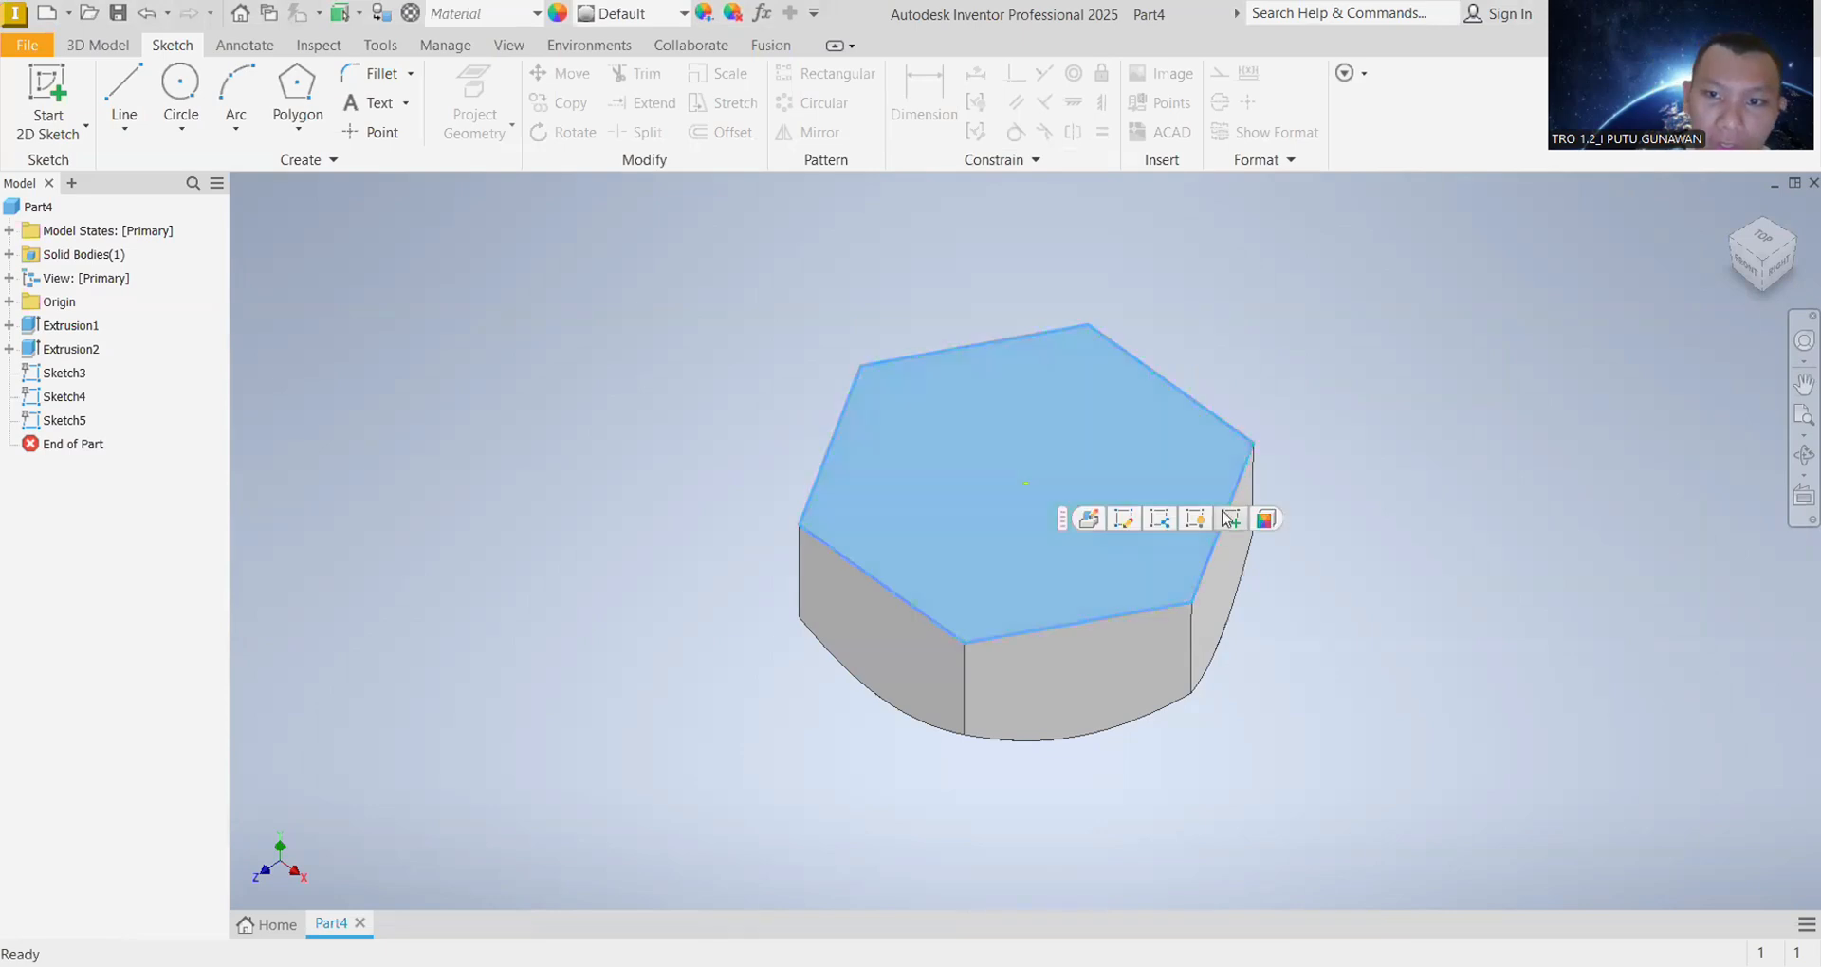
click(1230, 520)
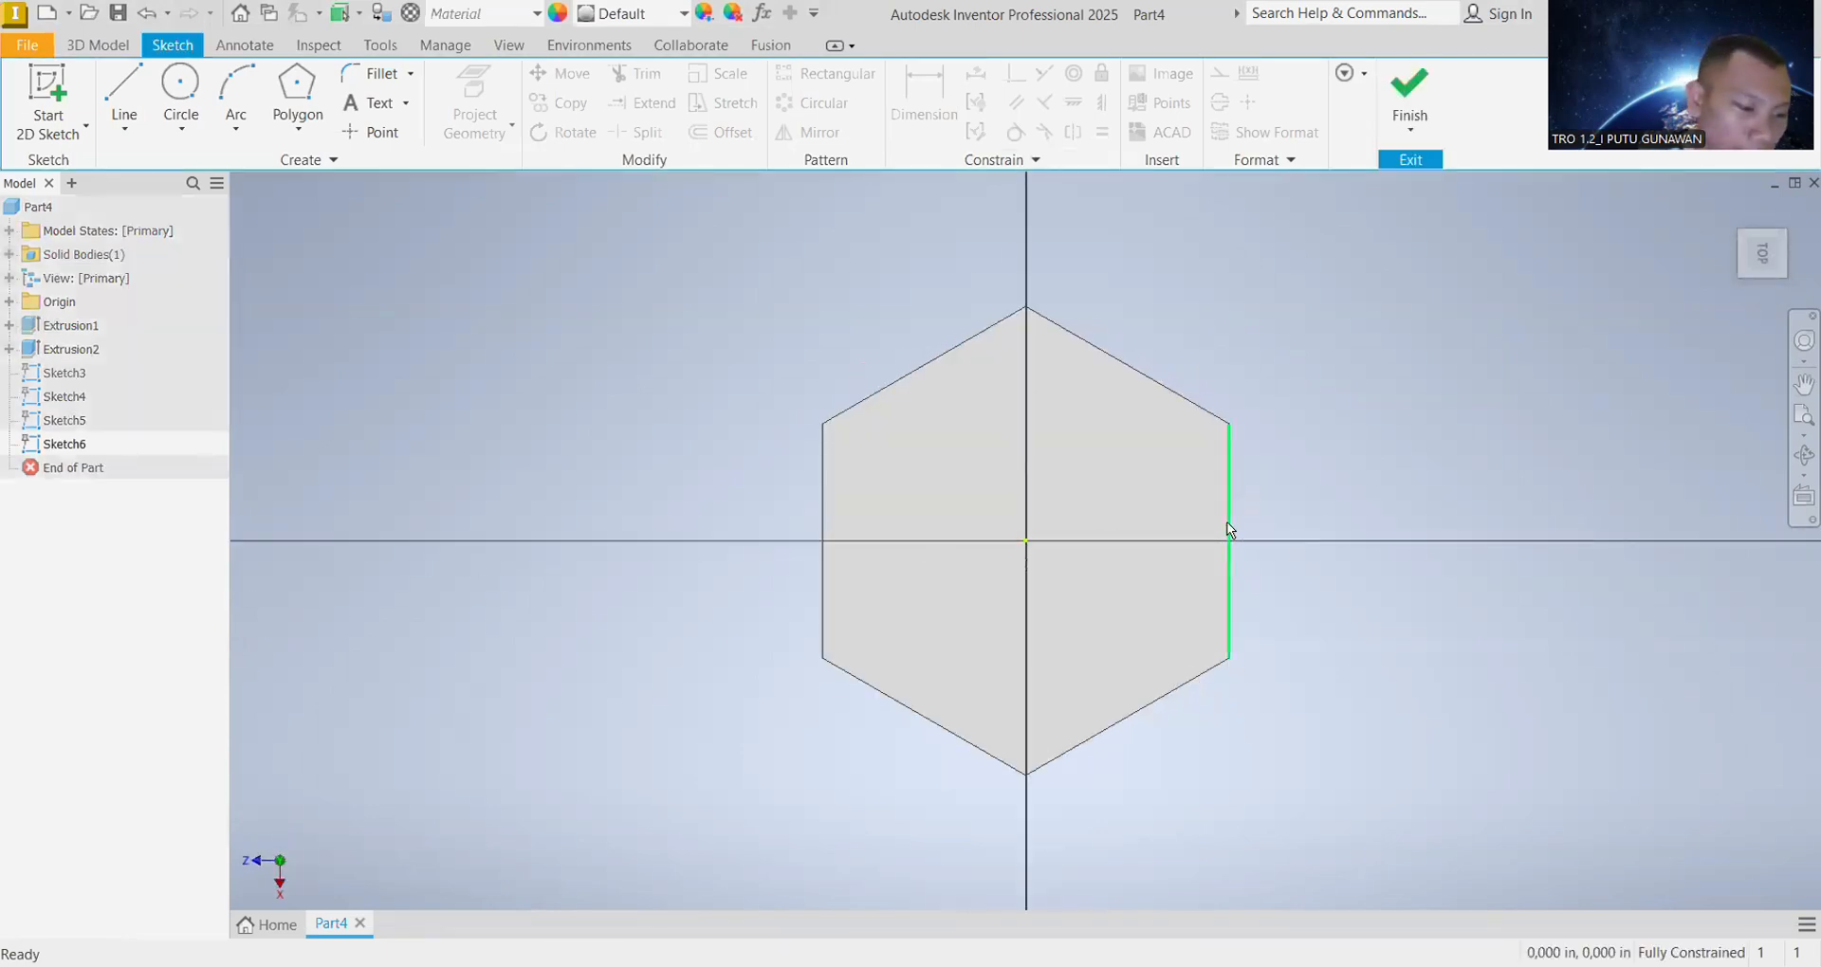
key(c)
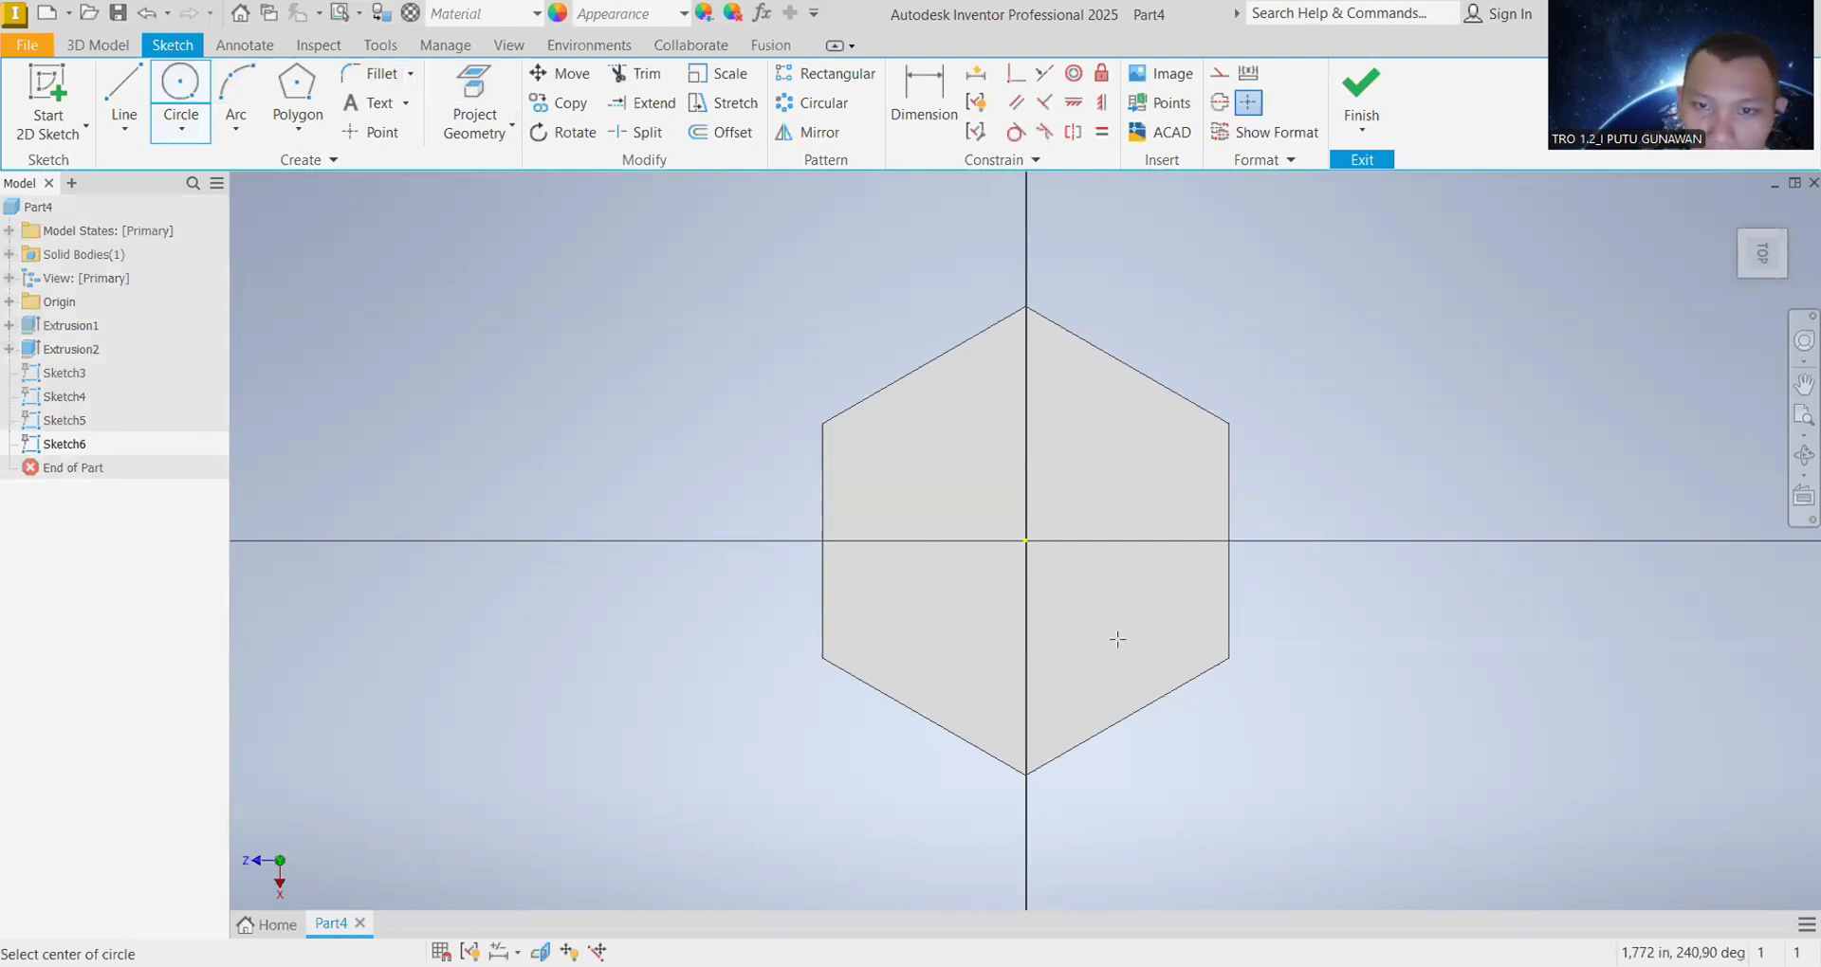
click(1025, 541)
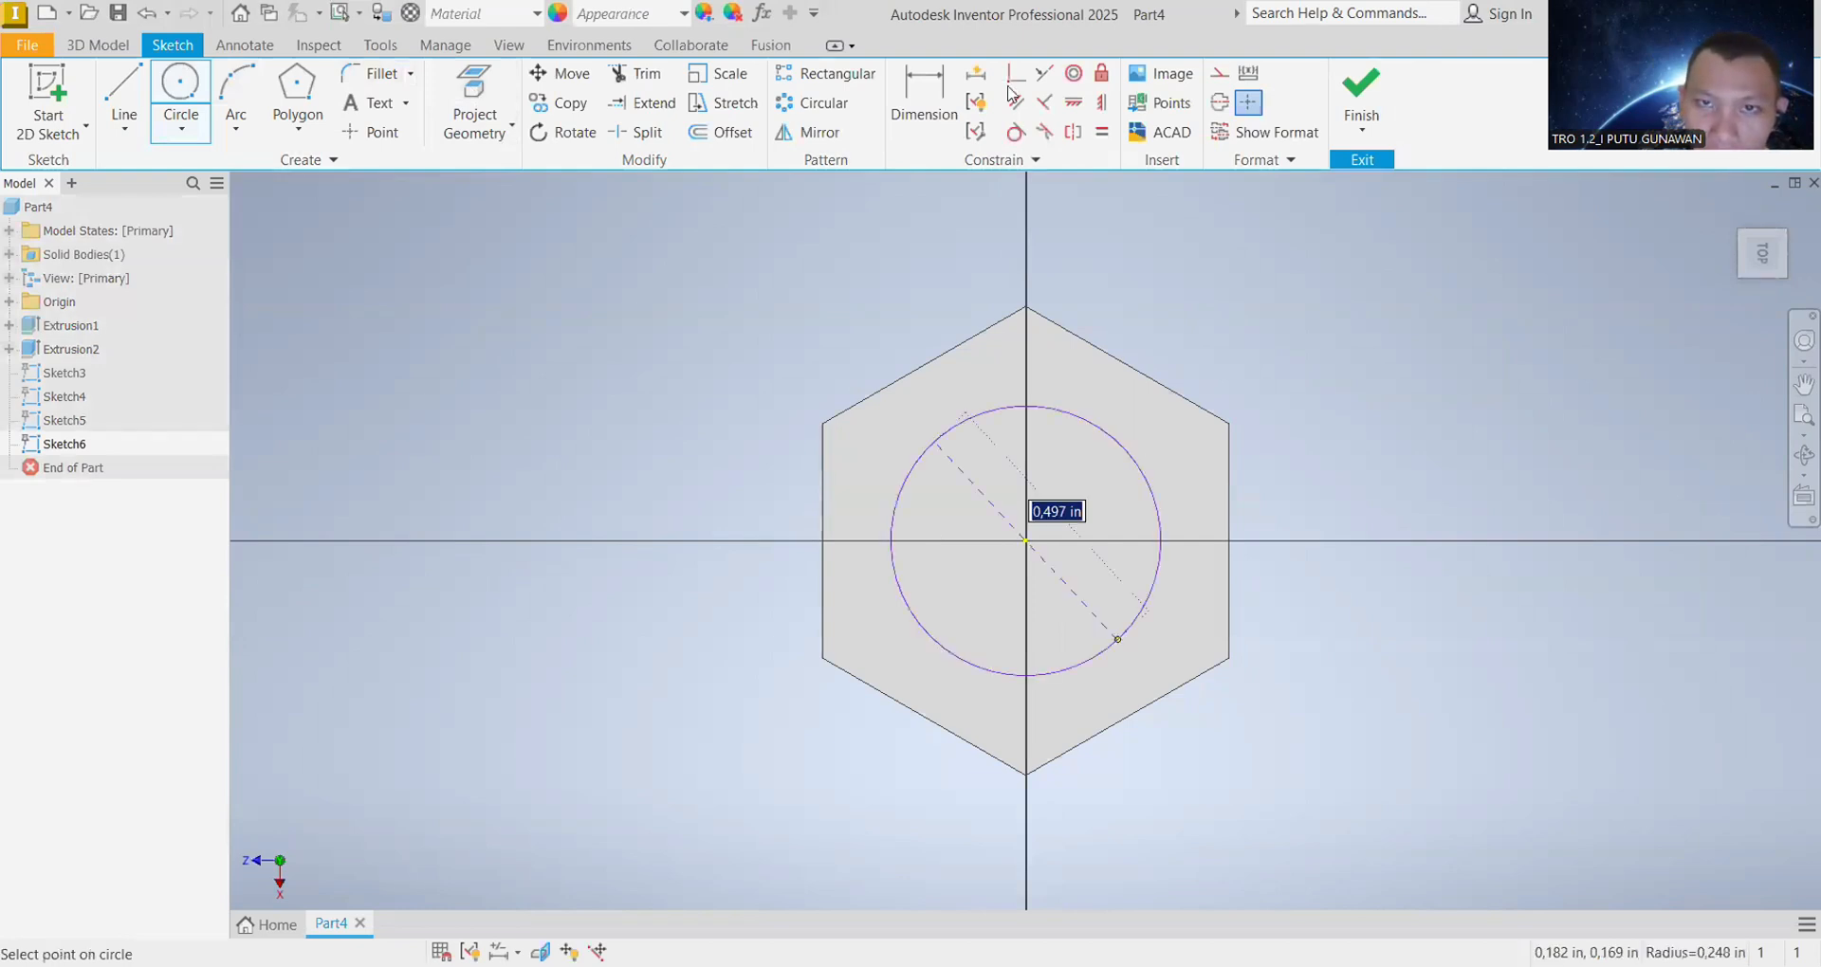
Step: Dimension the diameter of the circle on the top face and set it to 11 mm
click(923, 90)
click(951, 438)
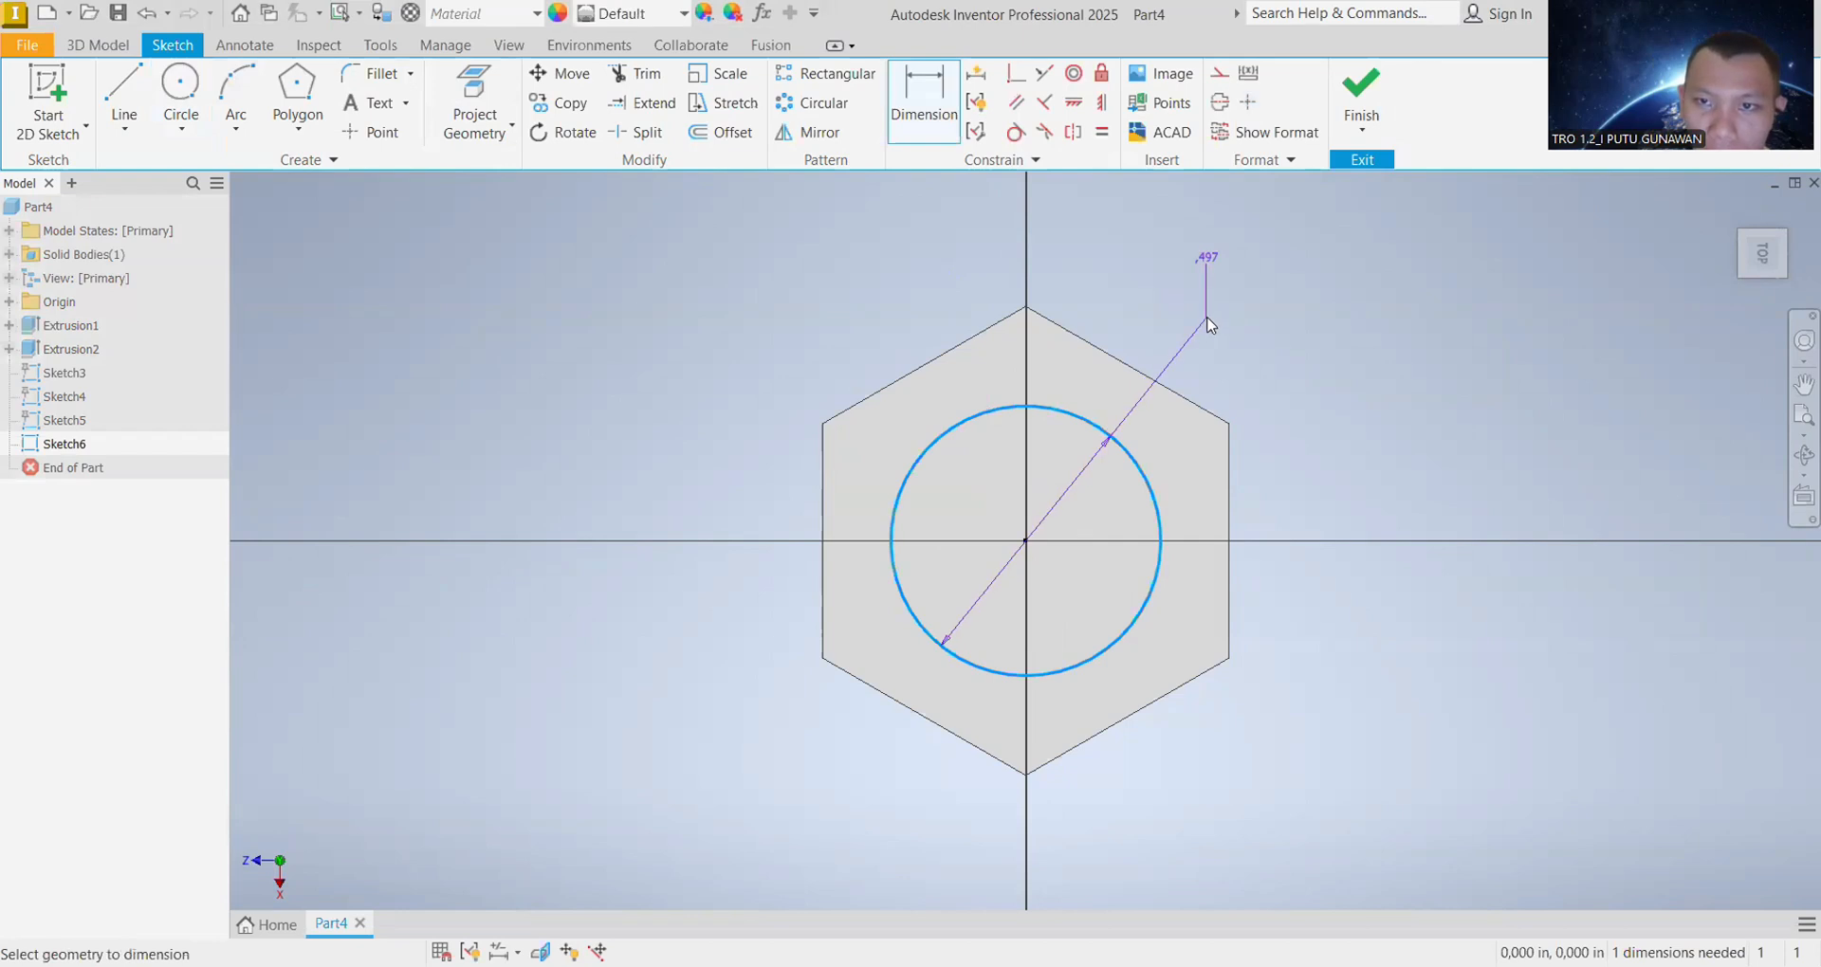
click(1207, 325)
text(11mm)
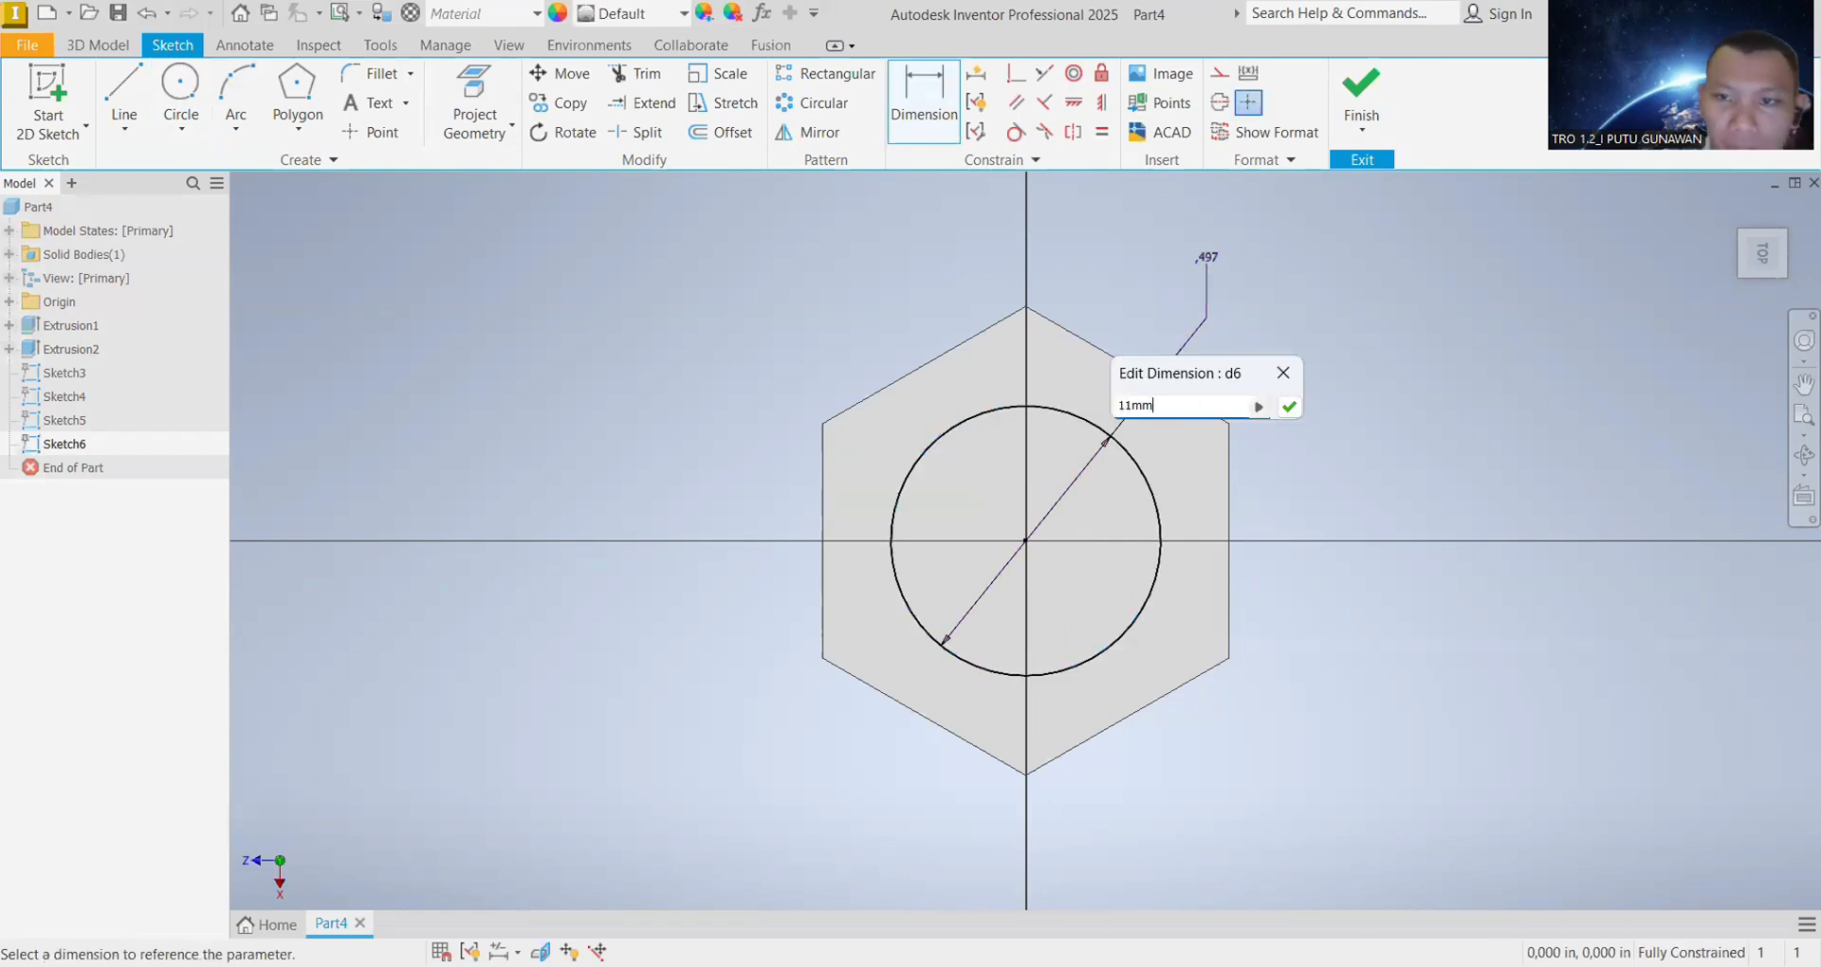
key(Return)
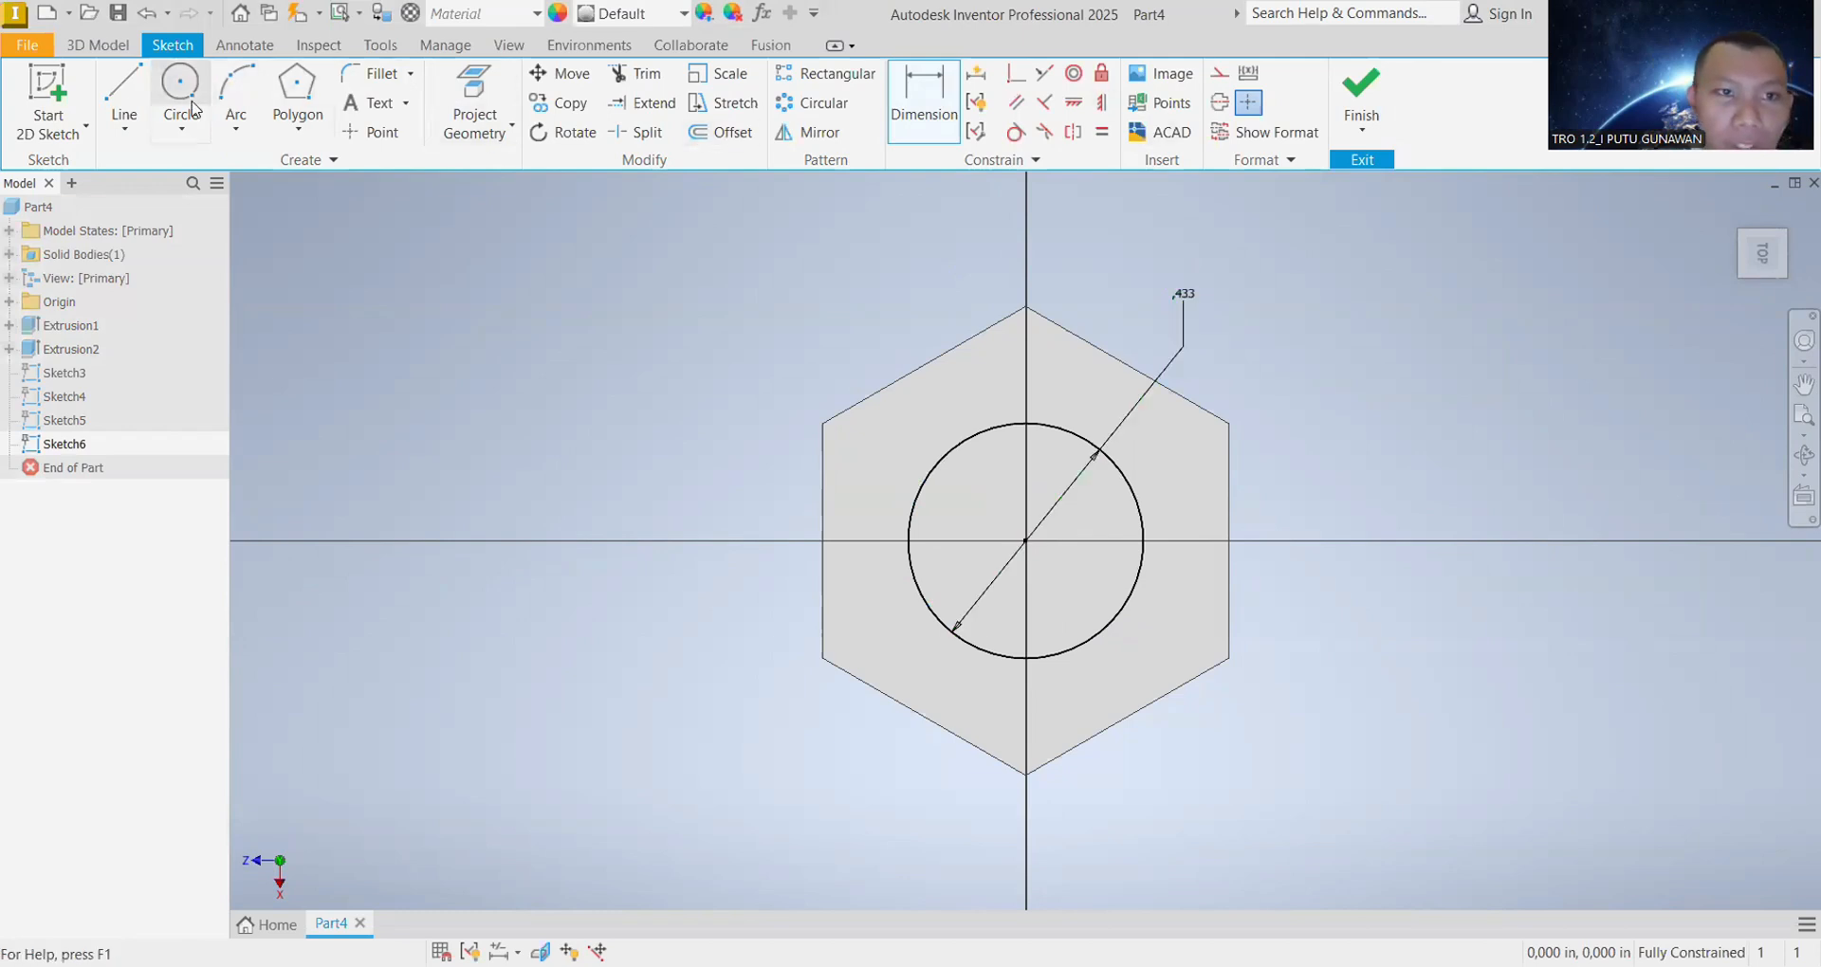
Step: Start extruding the 11 mm circle on the hexagonal face and preview the flipped, symmetric and asymmetric directions
click(98, 45)
click(126, 95)
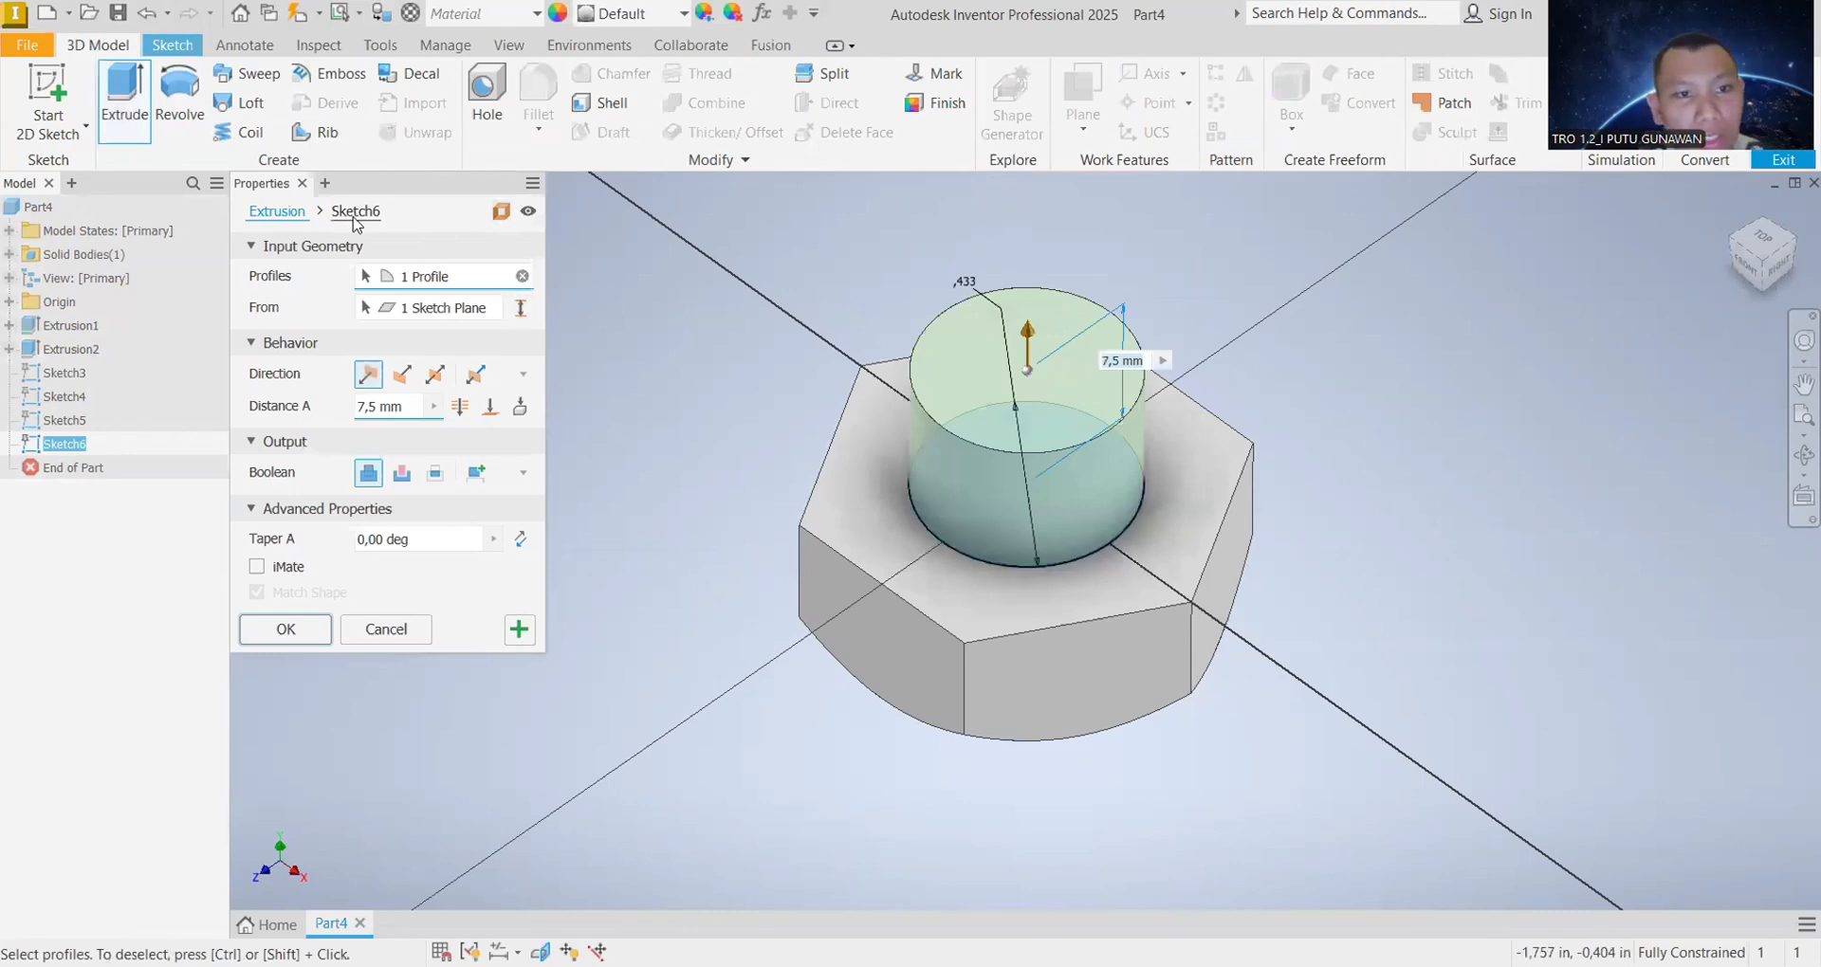
click(409, 380)
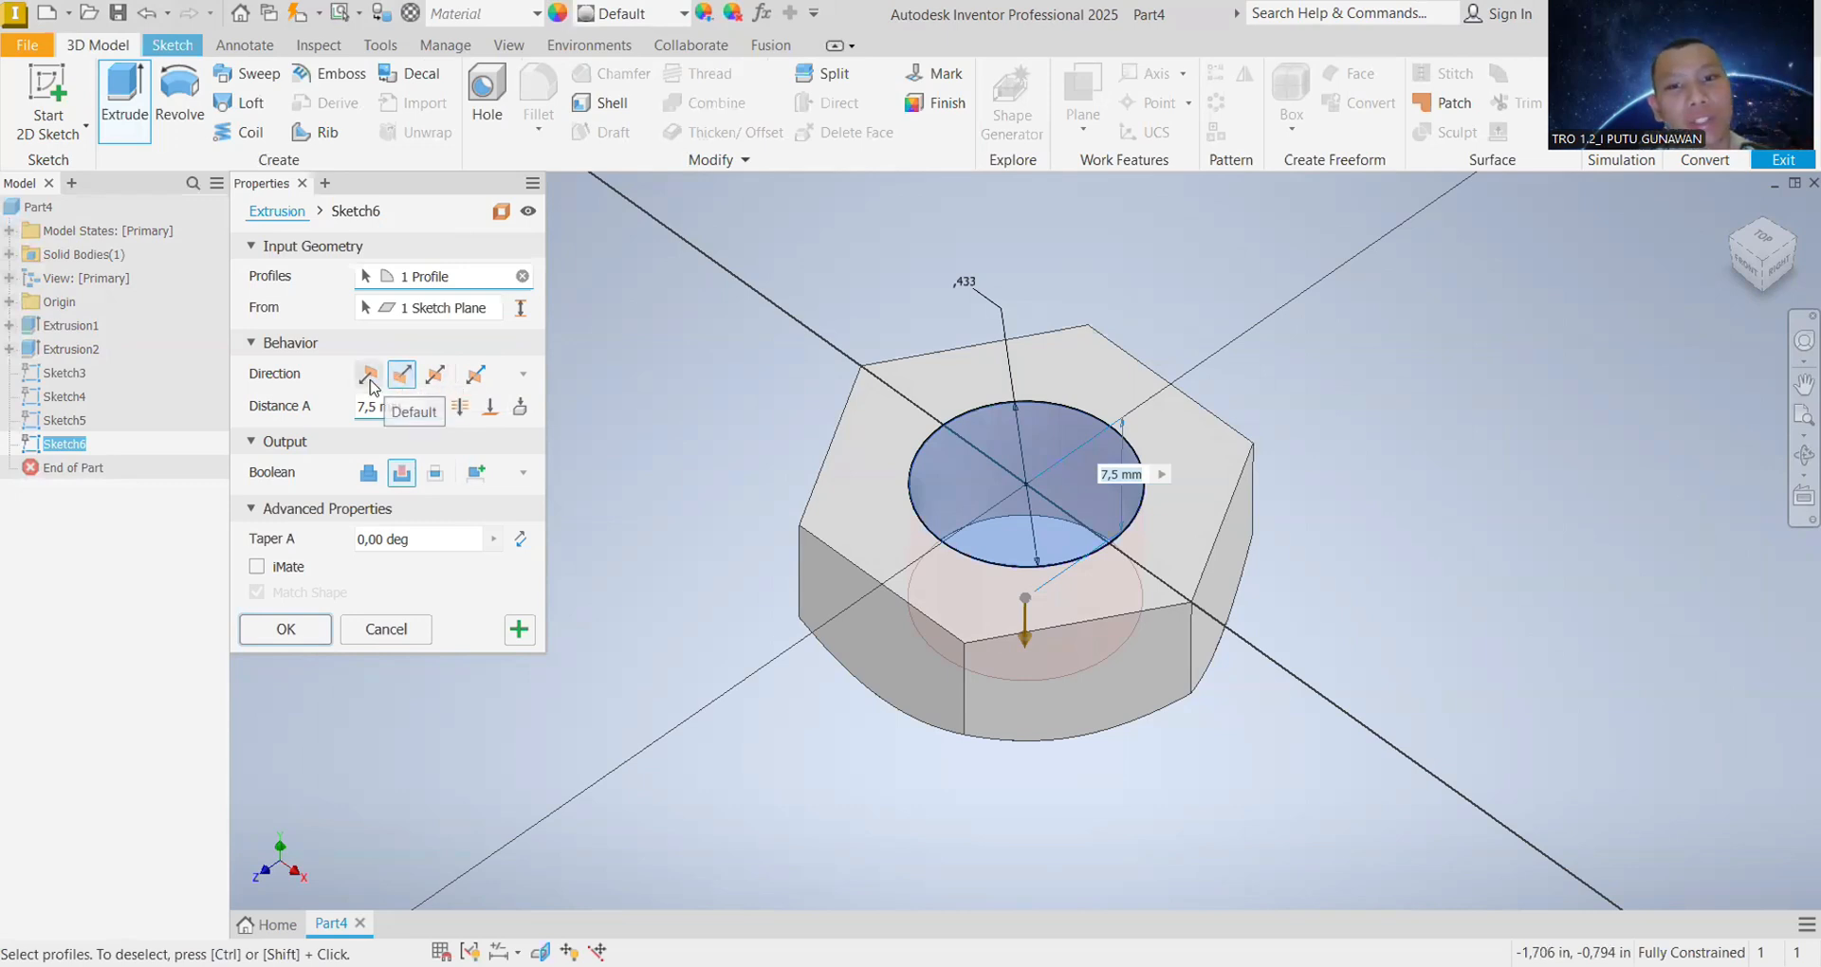
click(370, 379)
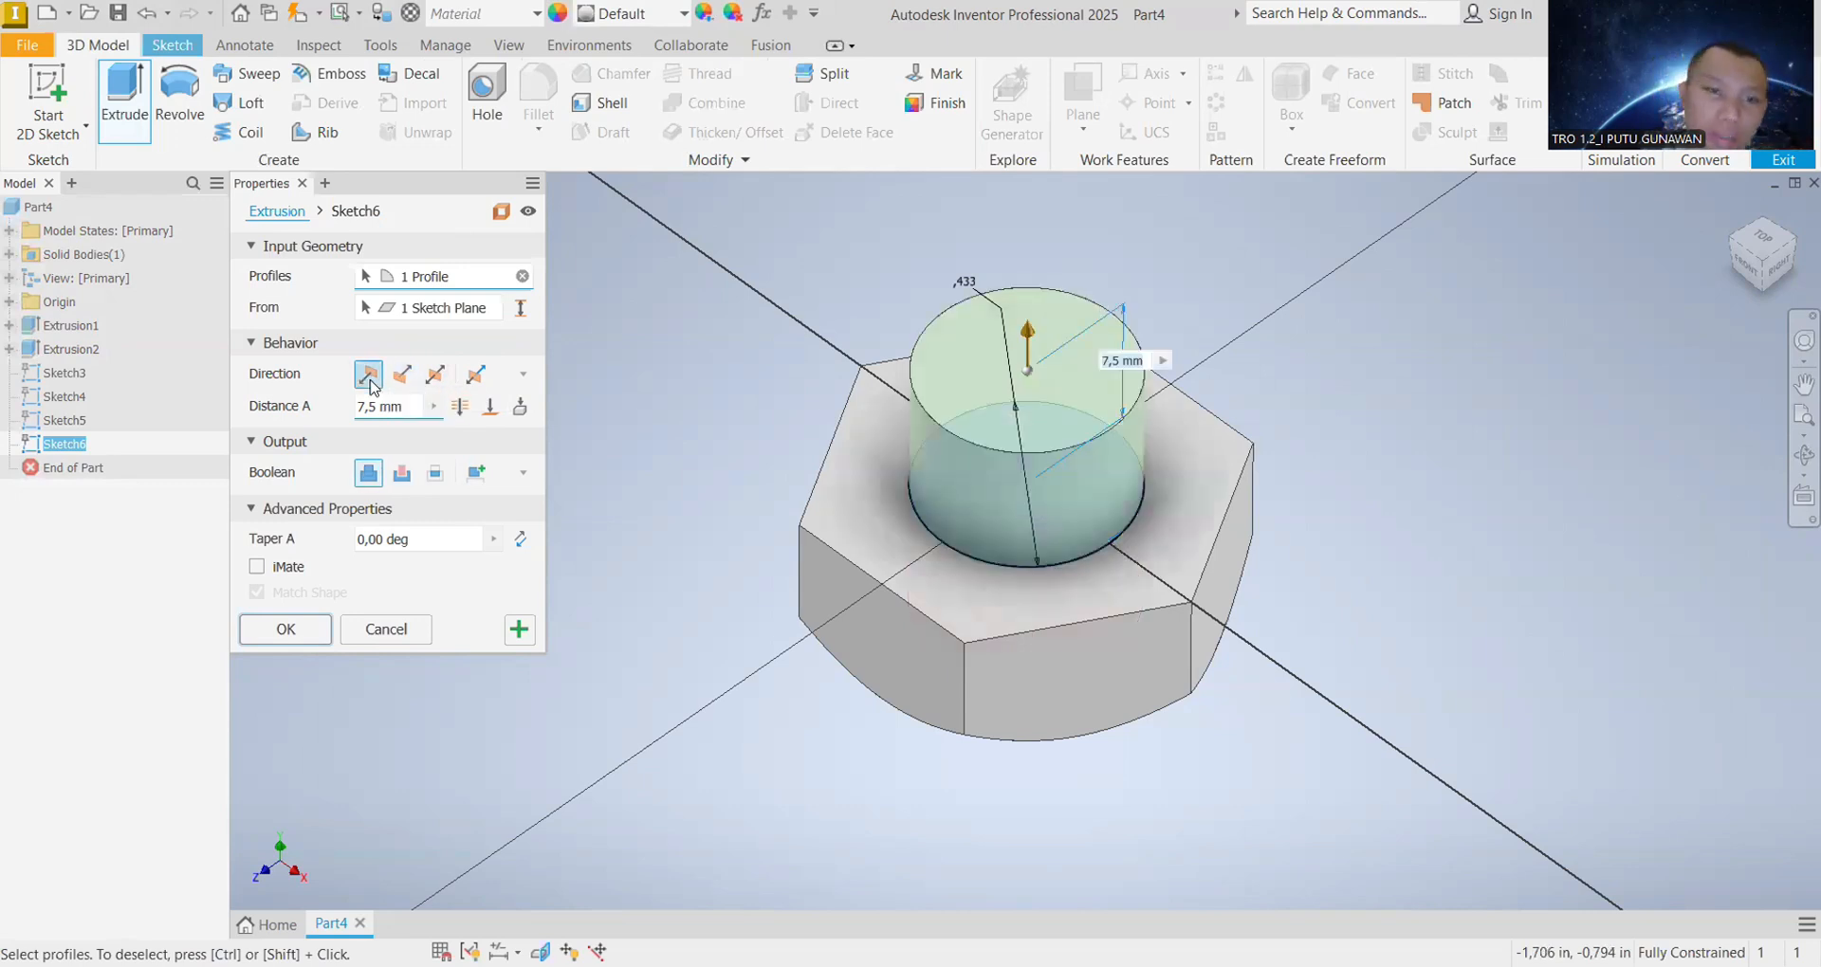
click(434, 374)
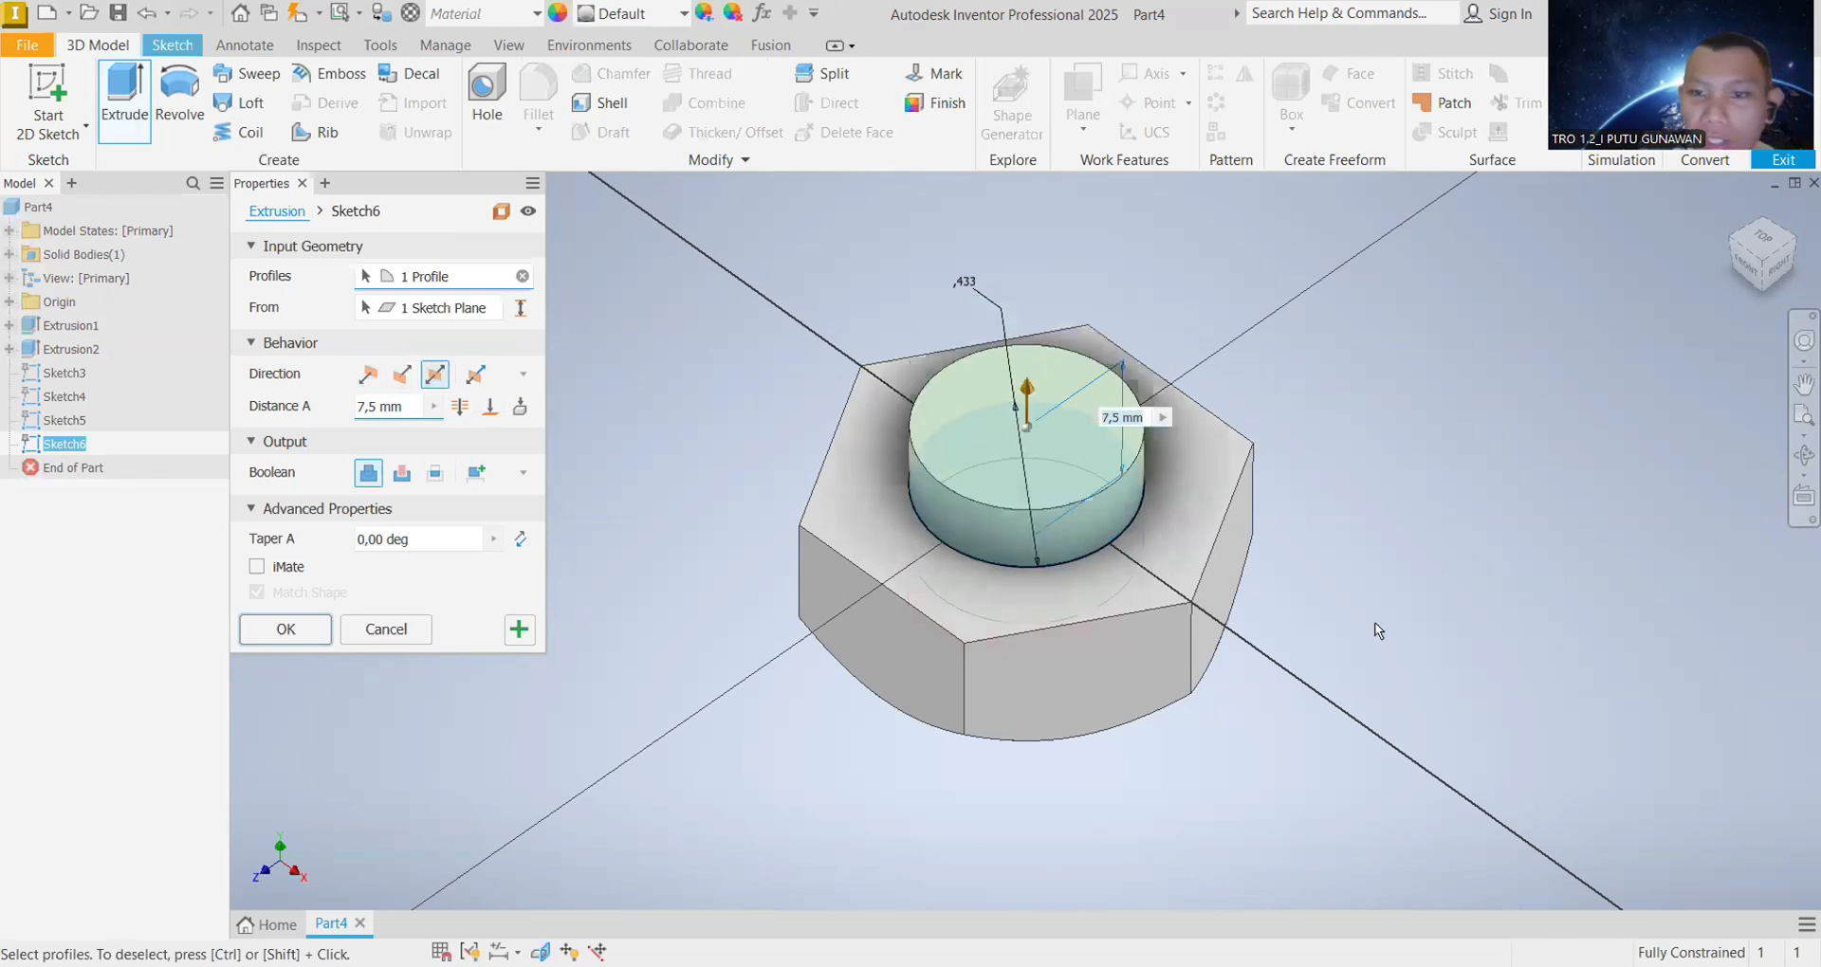
click(1732, 291)
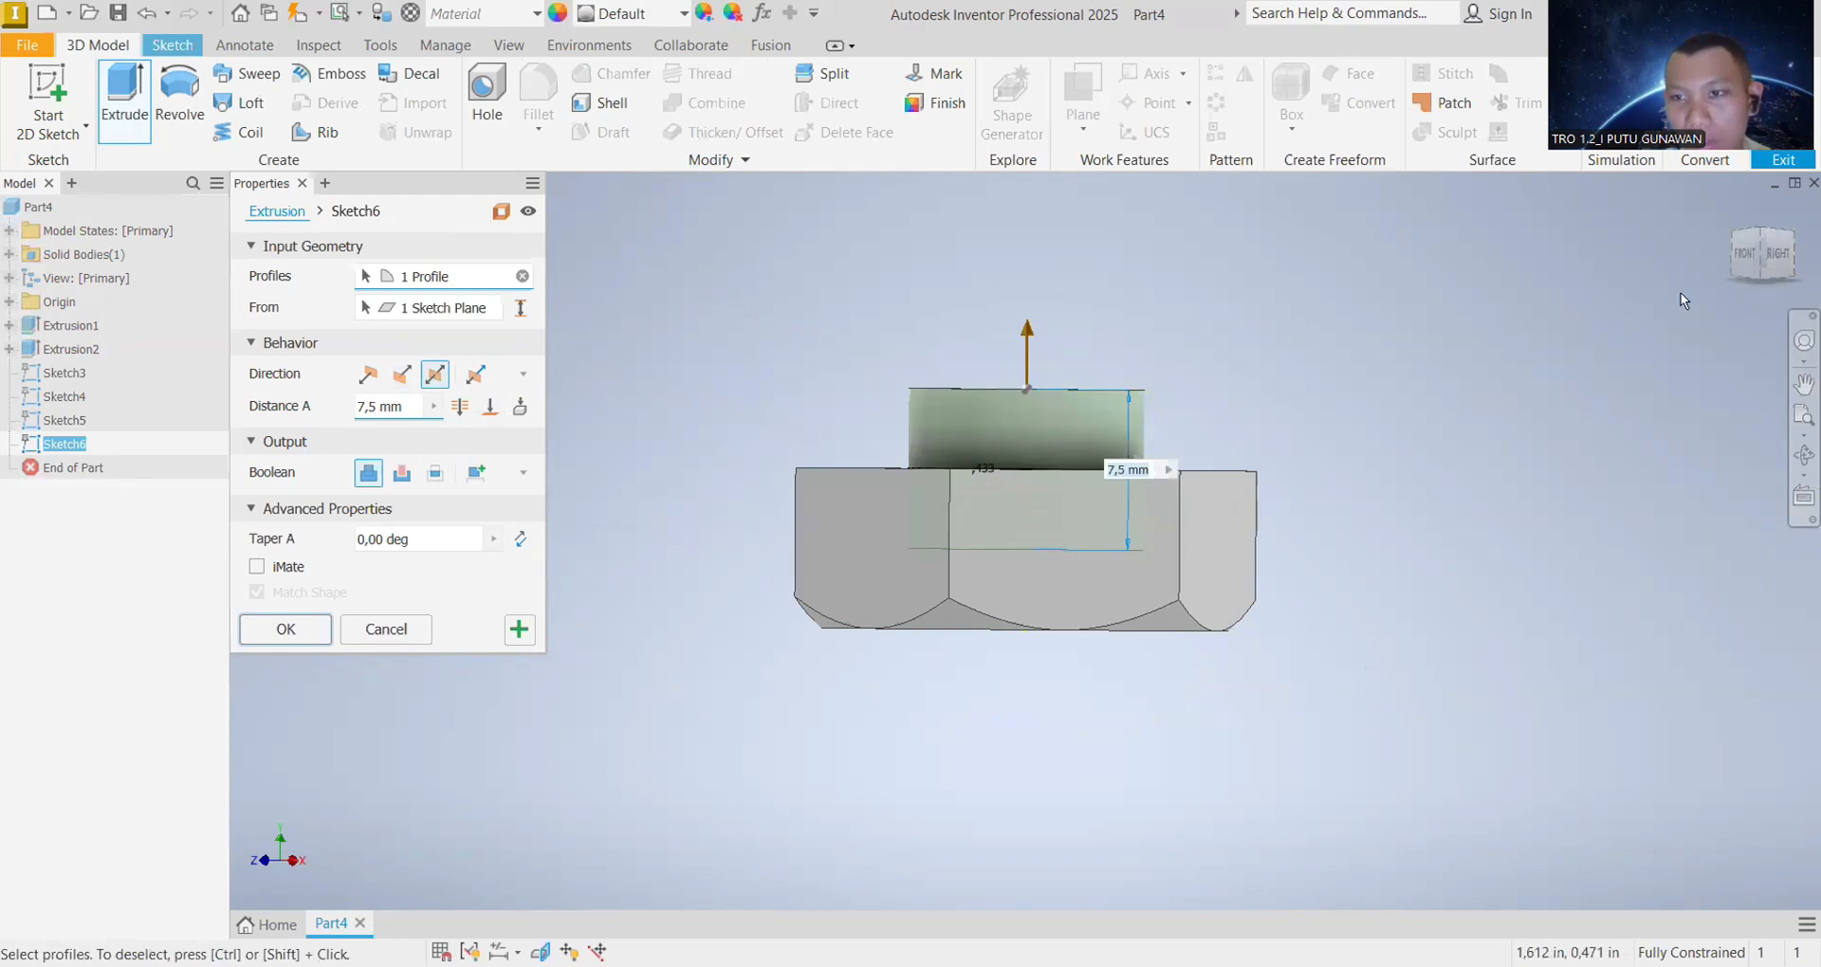
click(1742, 249)
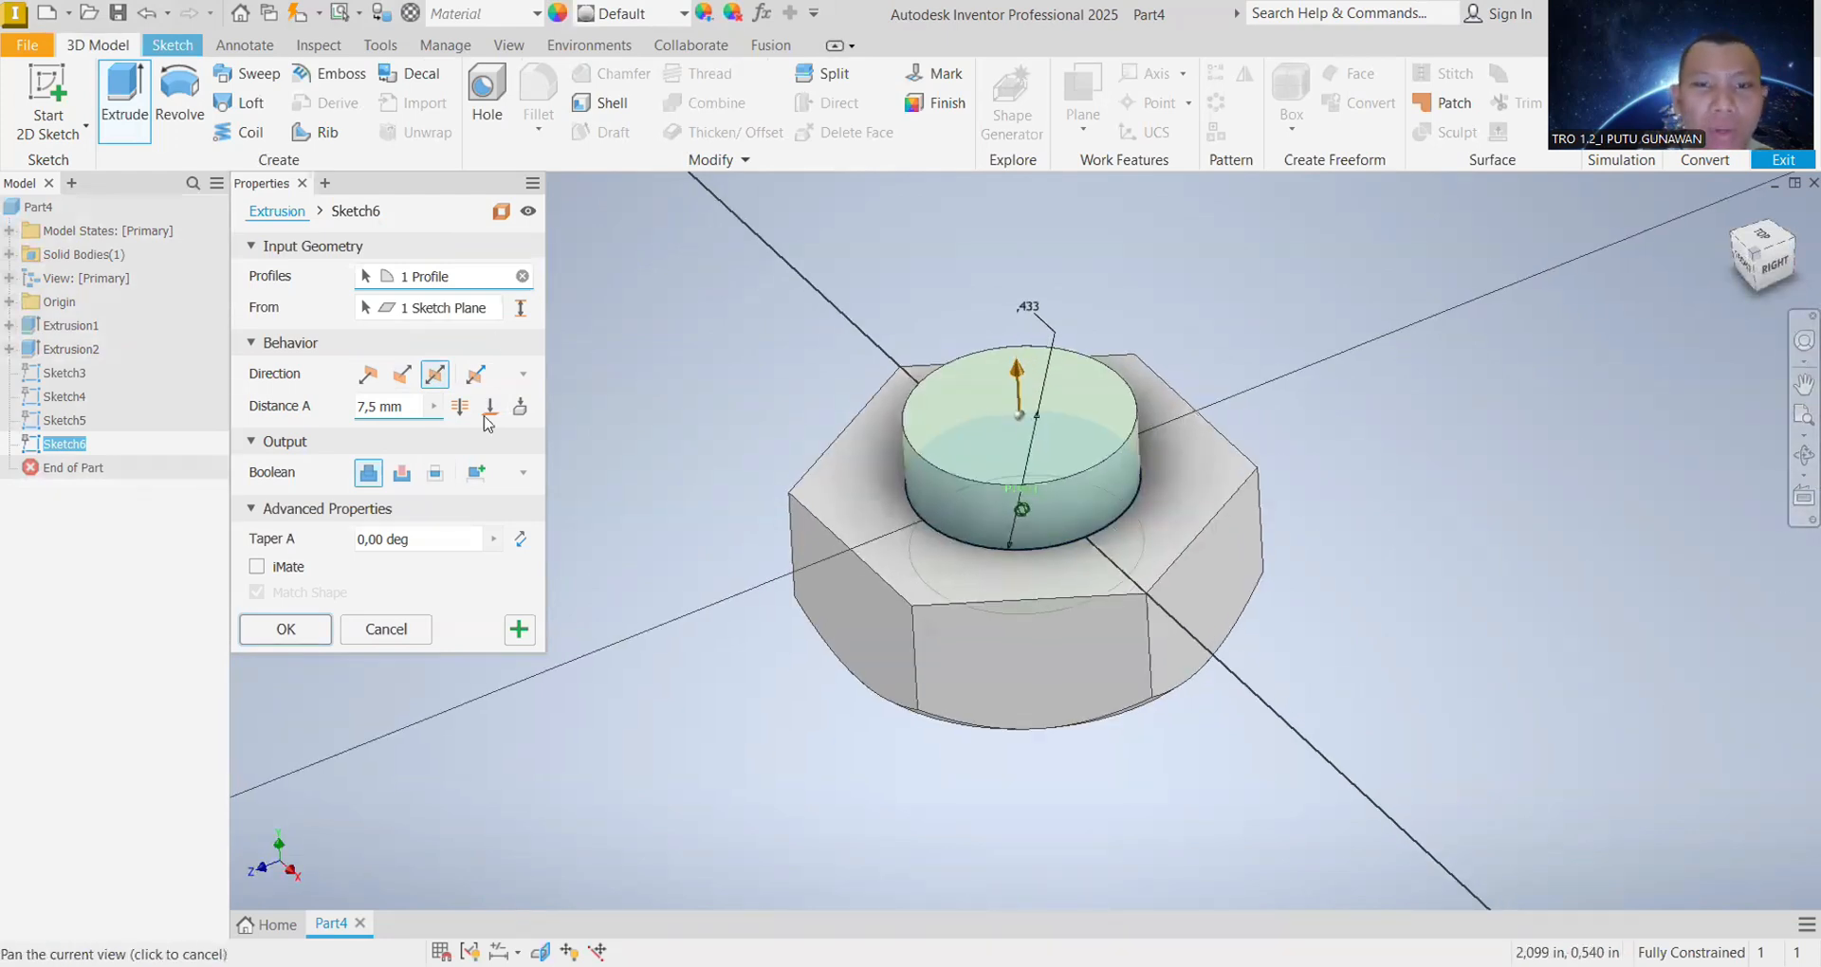
click(475, 374)
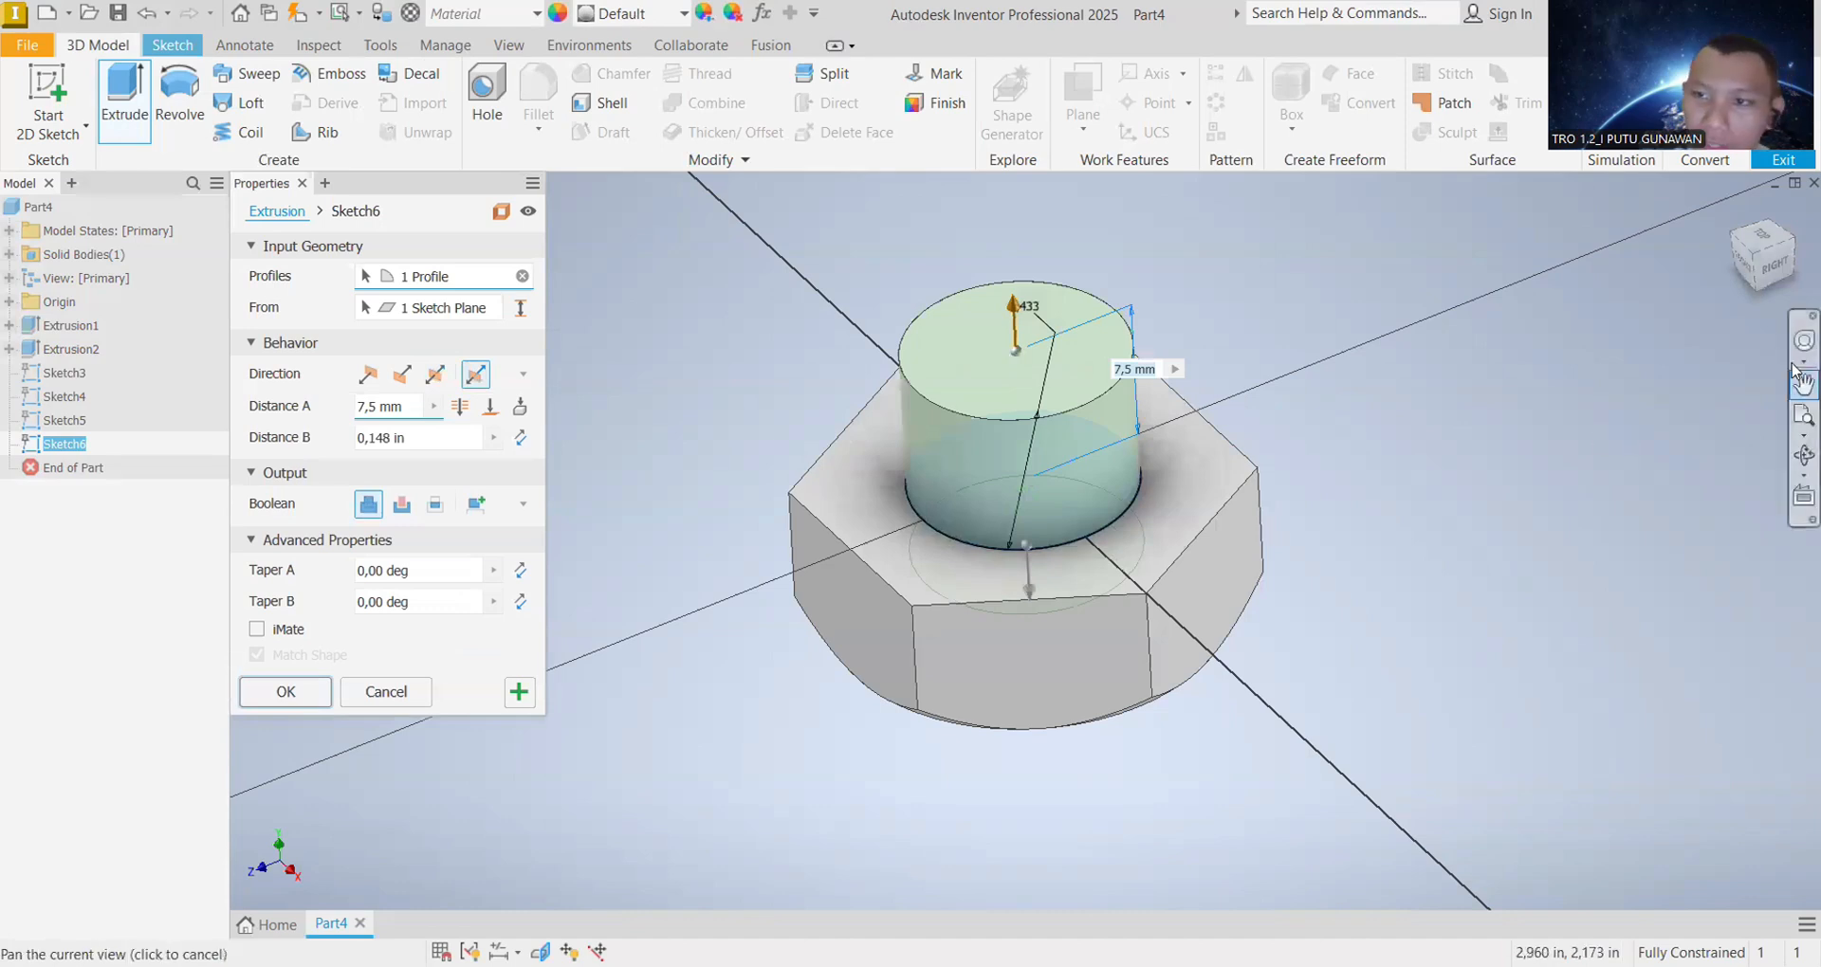
drag(1770, 270, 1760, 214)
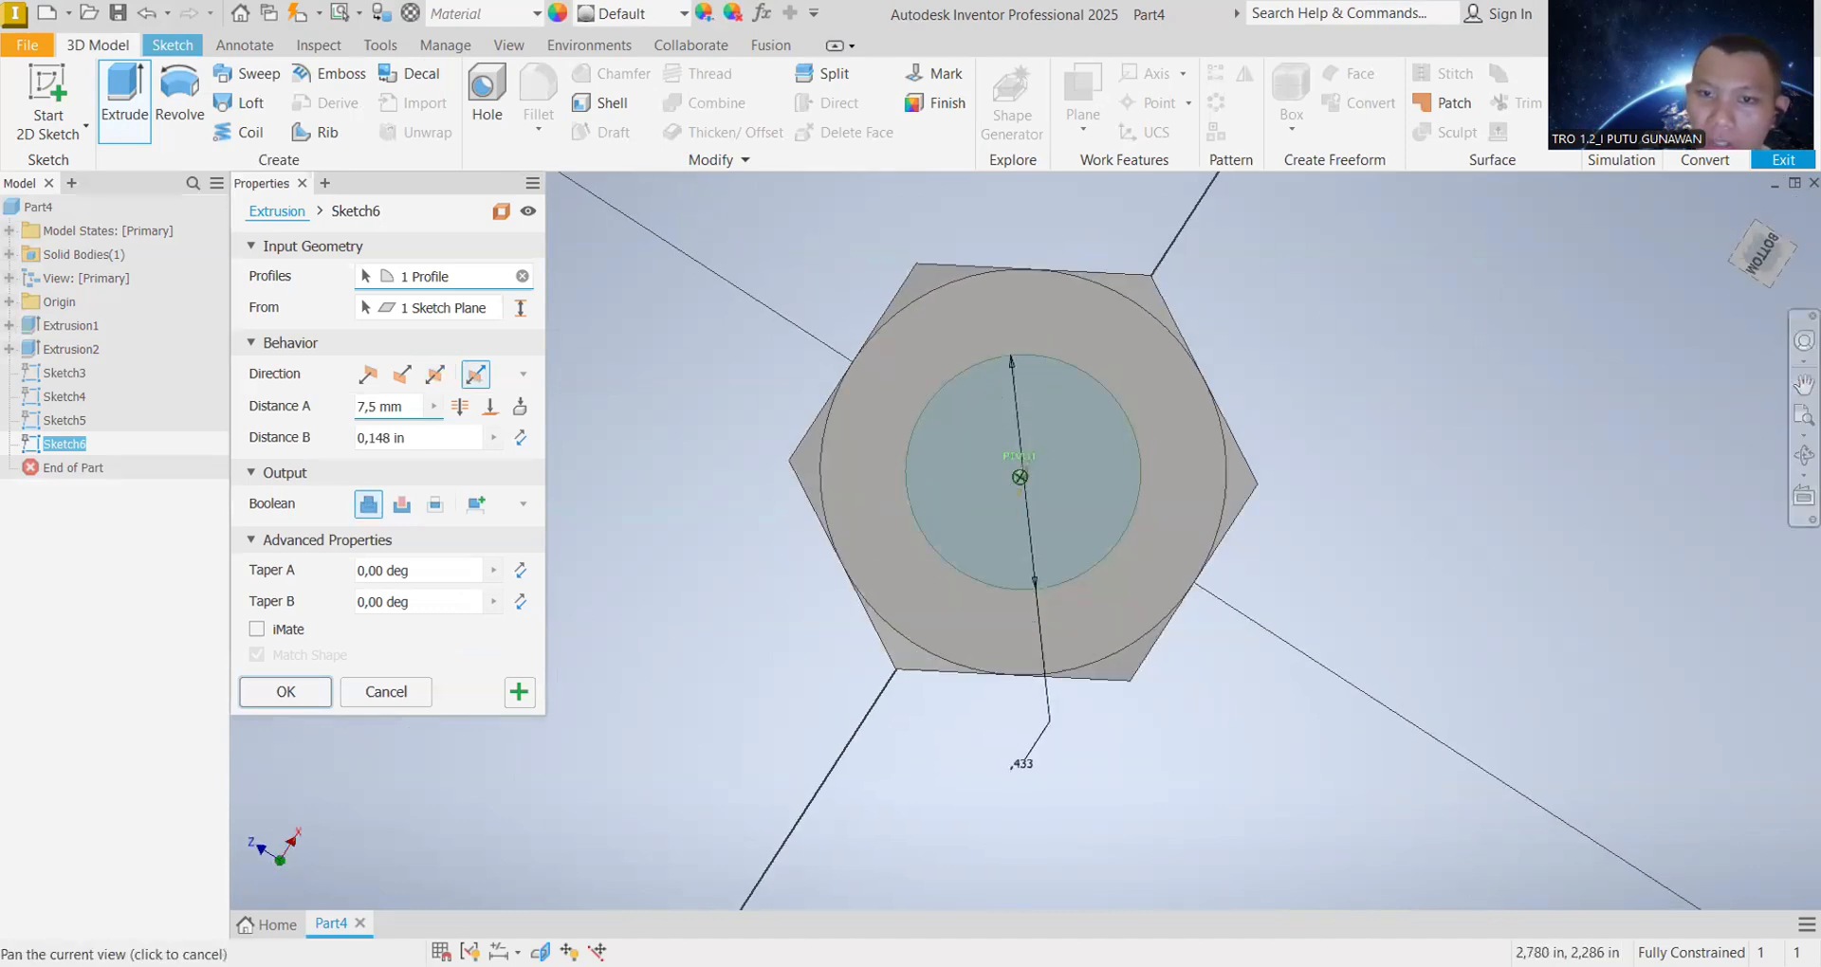
shift+middle_drag(1020, 477, 1024, 373)
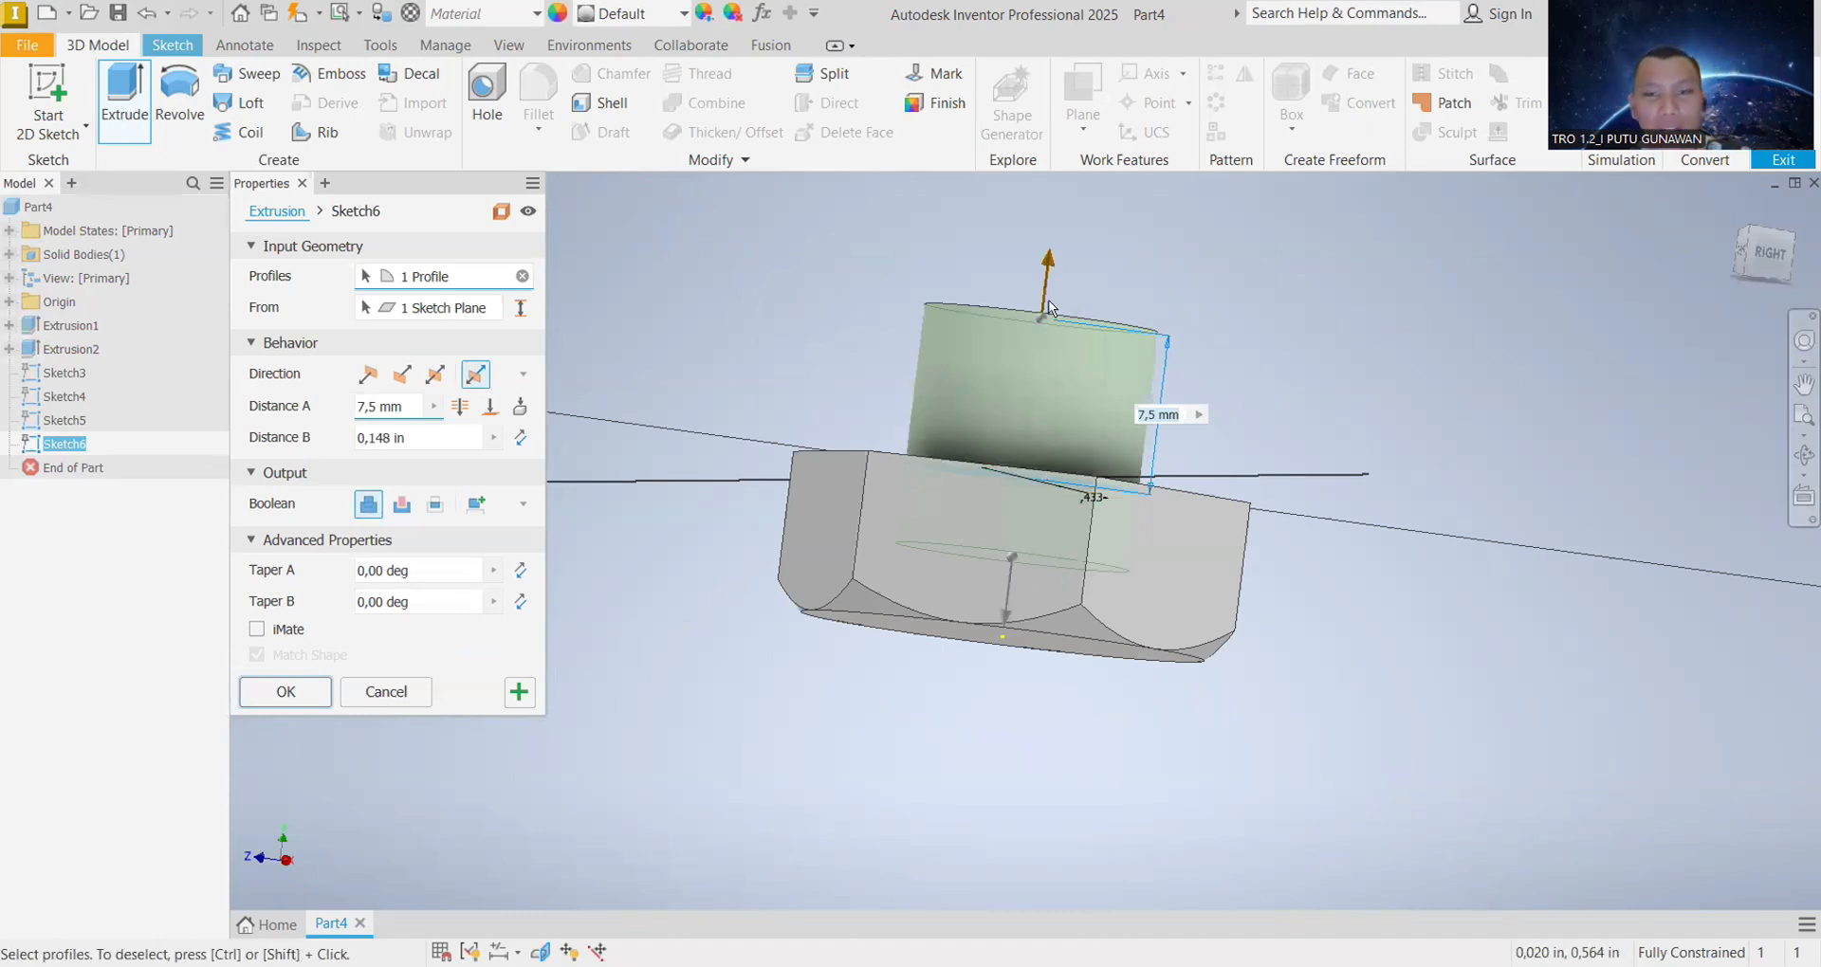
Step: Extrude the 11 mm circle 40 mm in the default direction, joining it to the hexagonal head
click(370, 376)
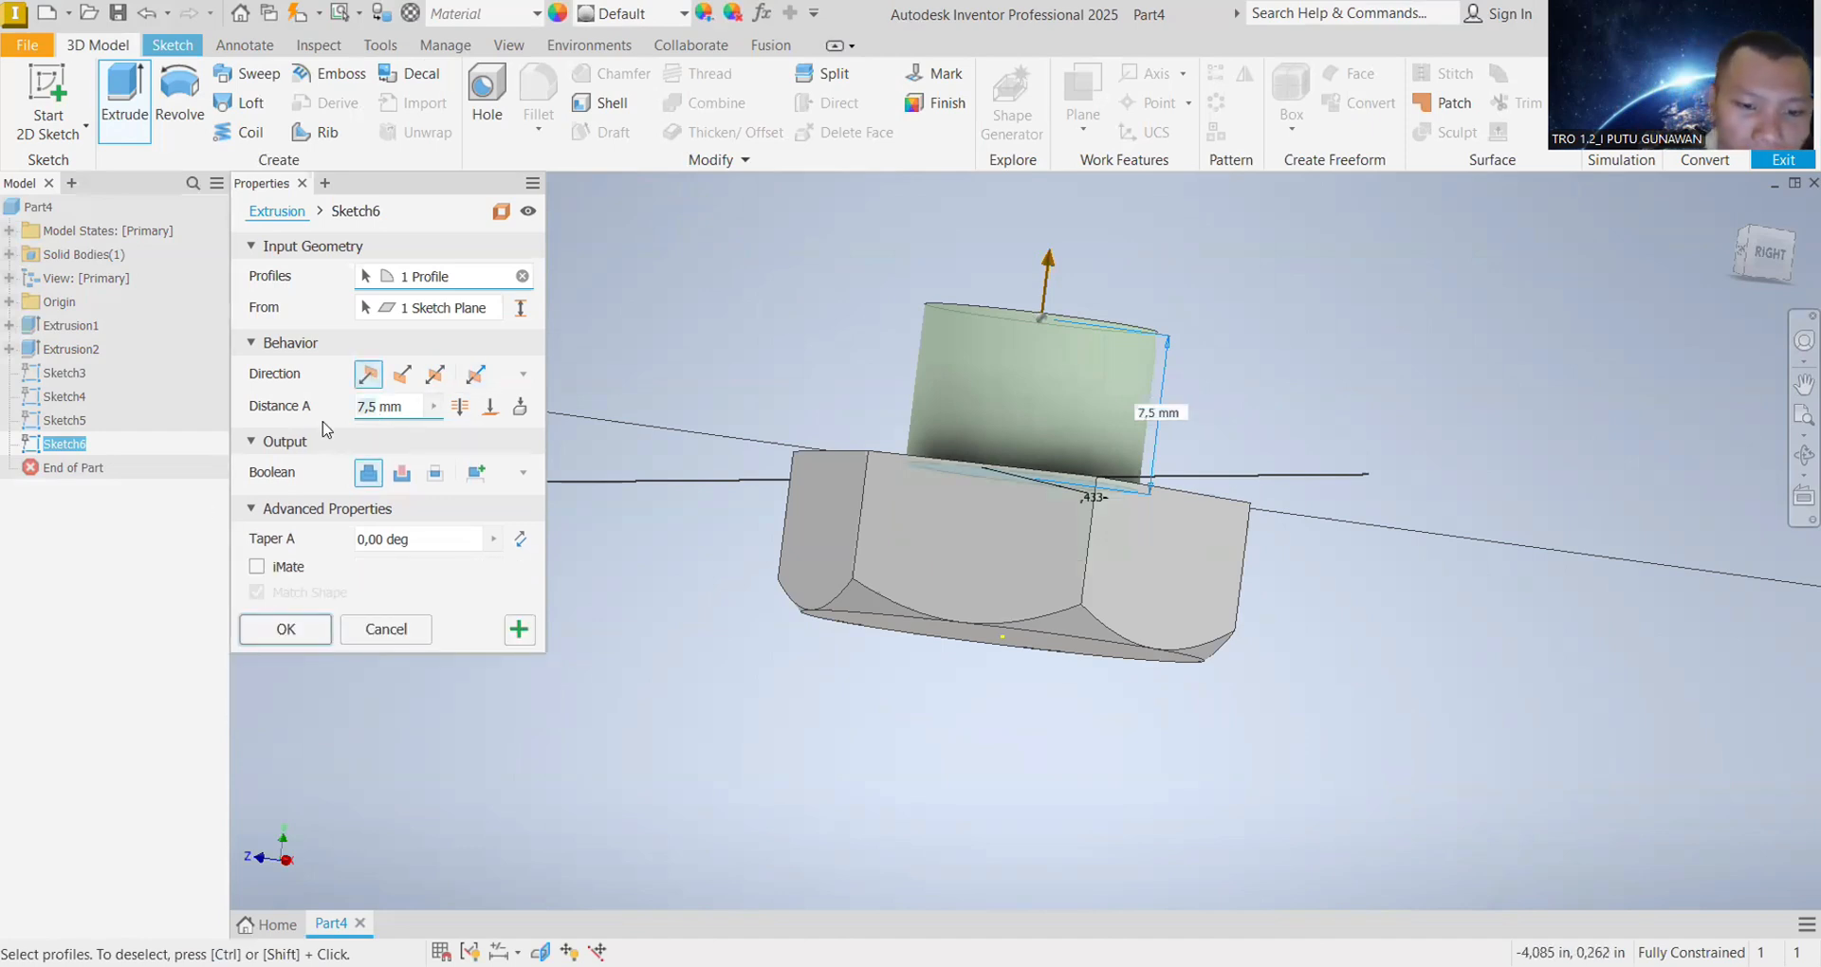
text(40)
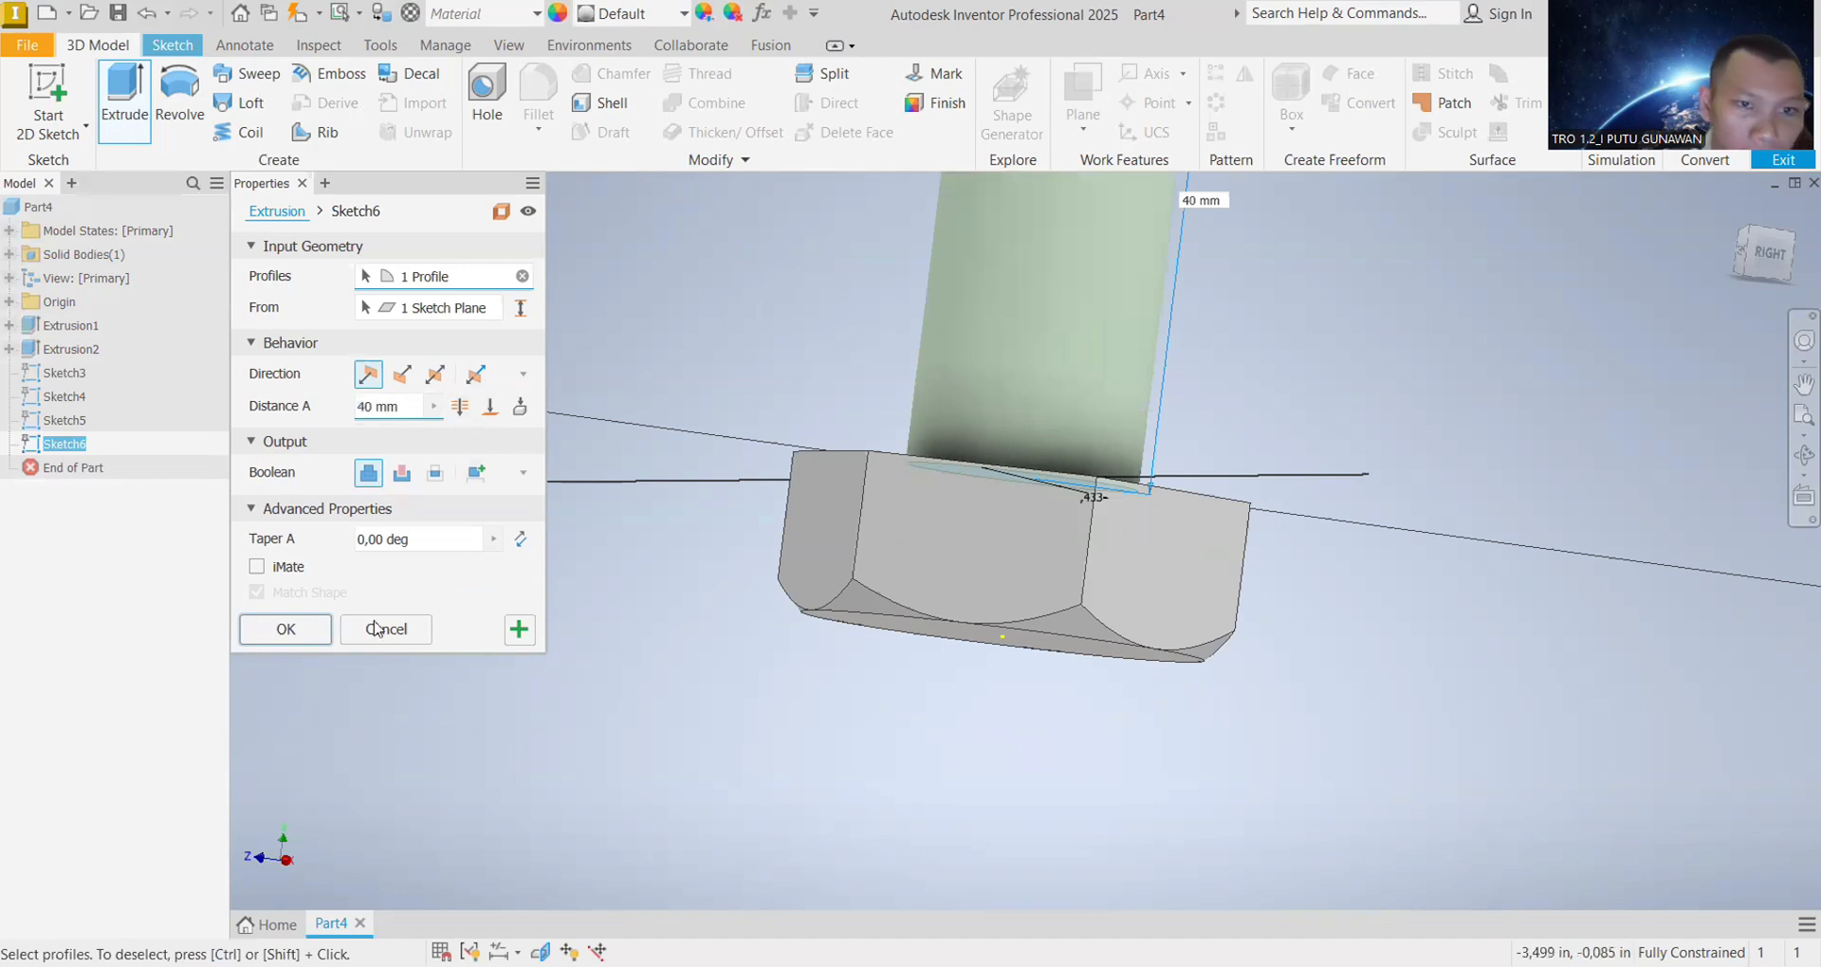
click(287, 630)
Step: Chamfer the circular edge at the free end of the shank with a distance of 1 mm
scroll(992, 630, up, 3)
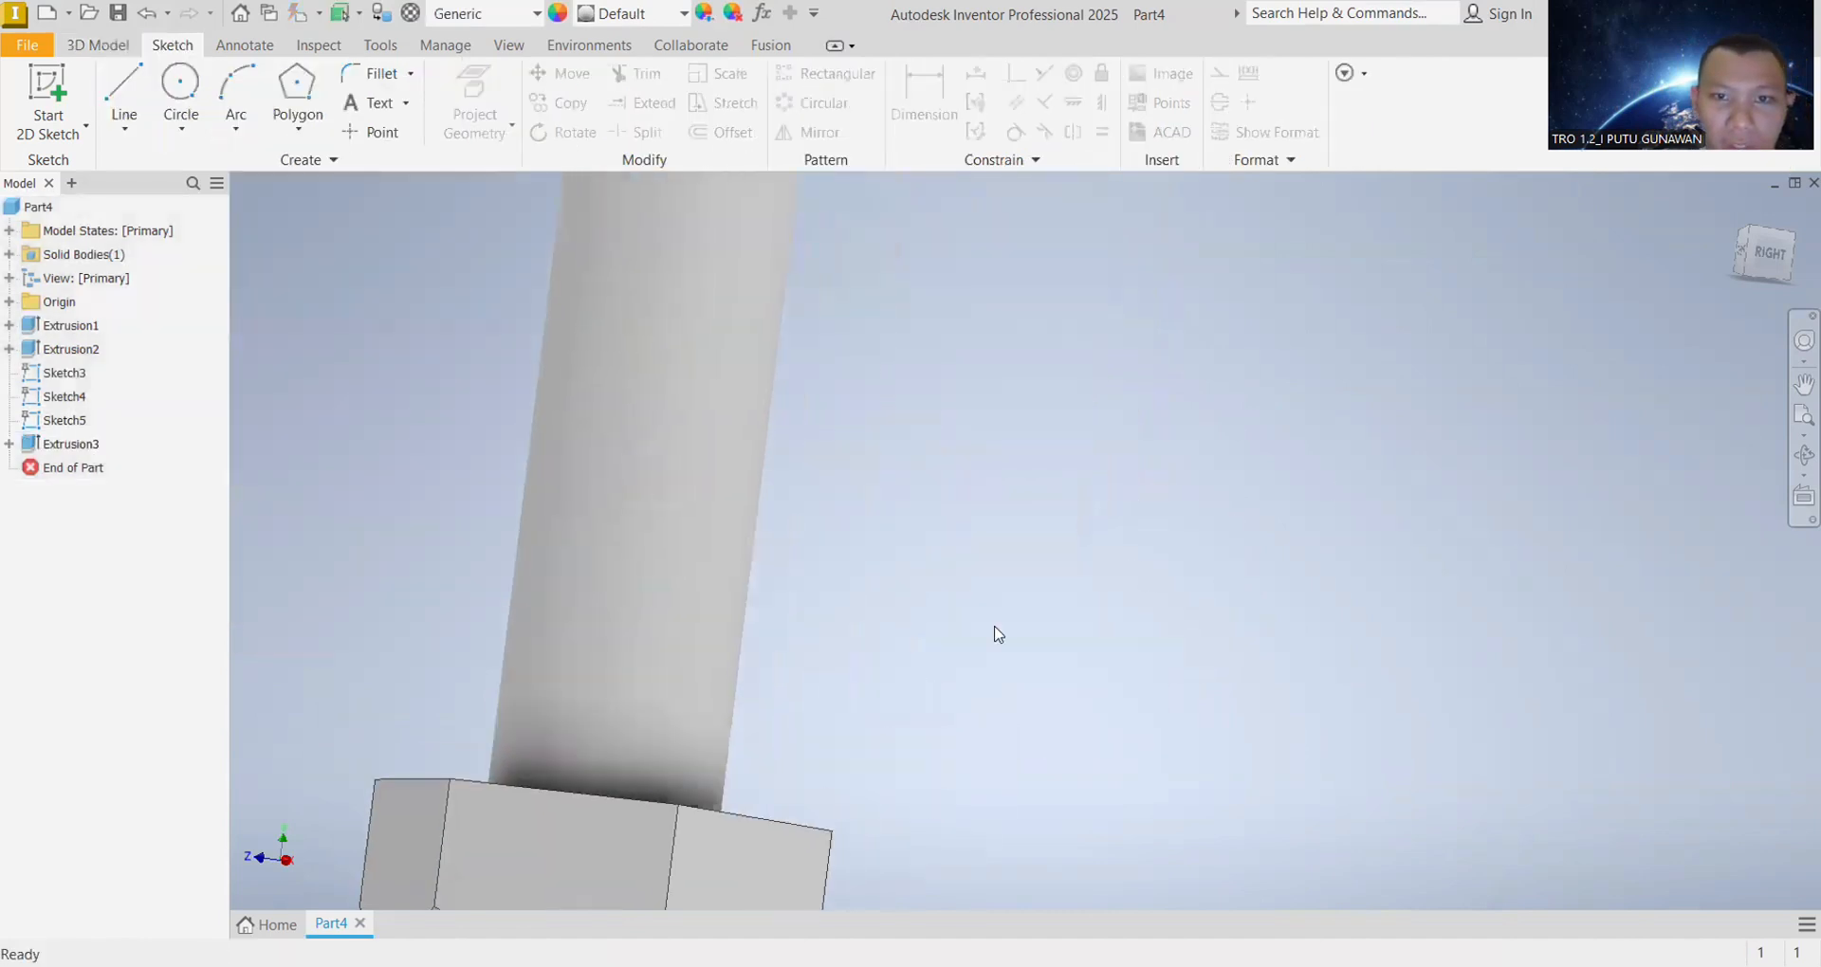
scroll(992, 616, down, 5)
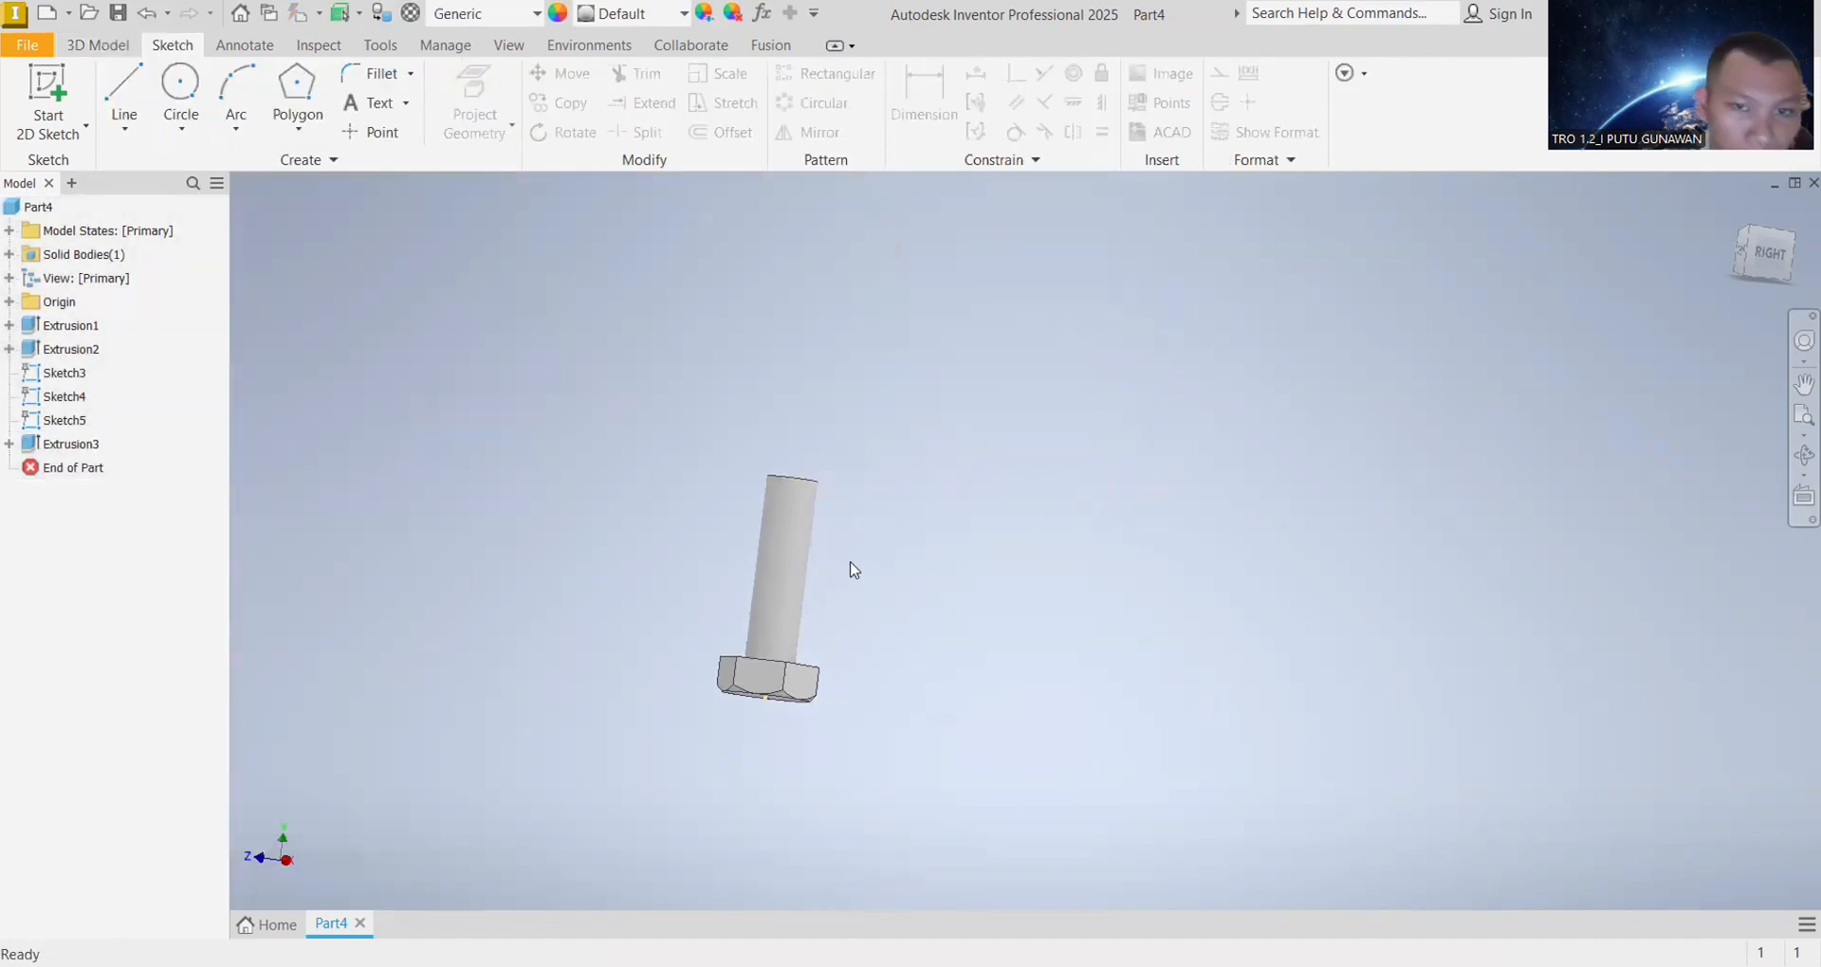
scroll(858, 607, up, 2)
drag(1769, 248, 1491, 264)
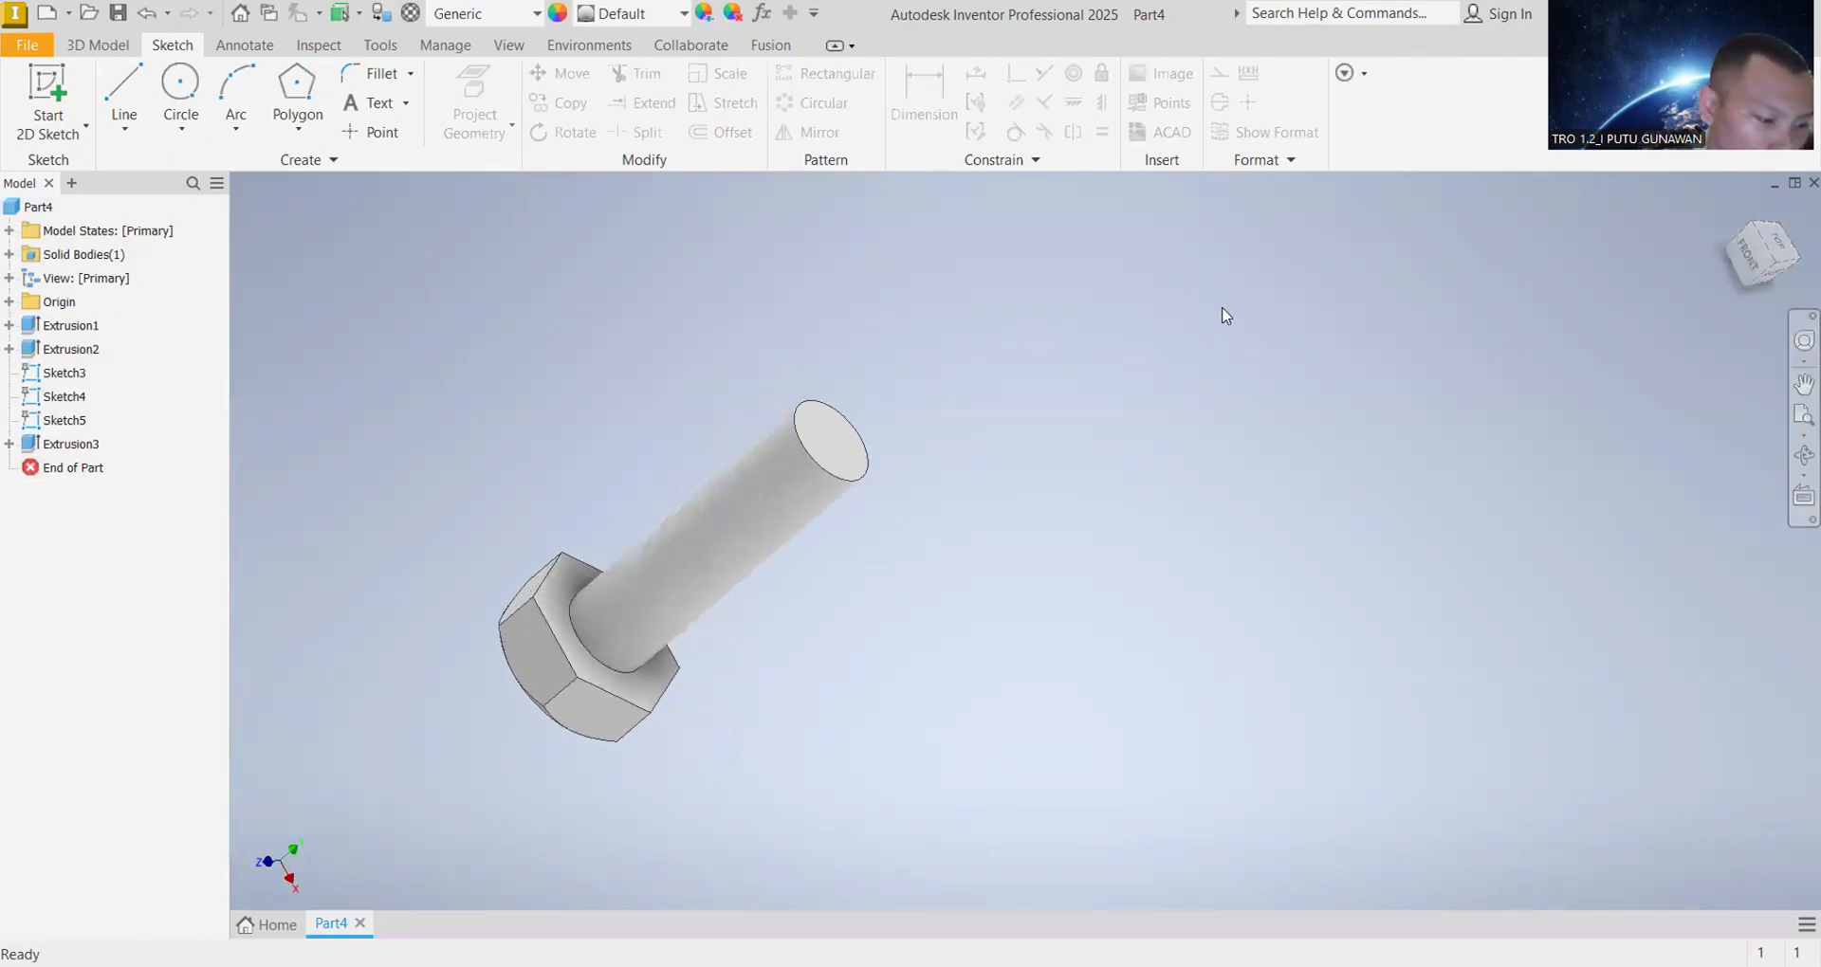
click(806, 453)
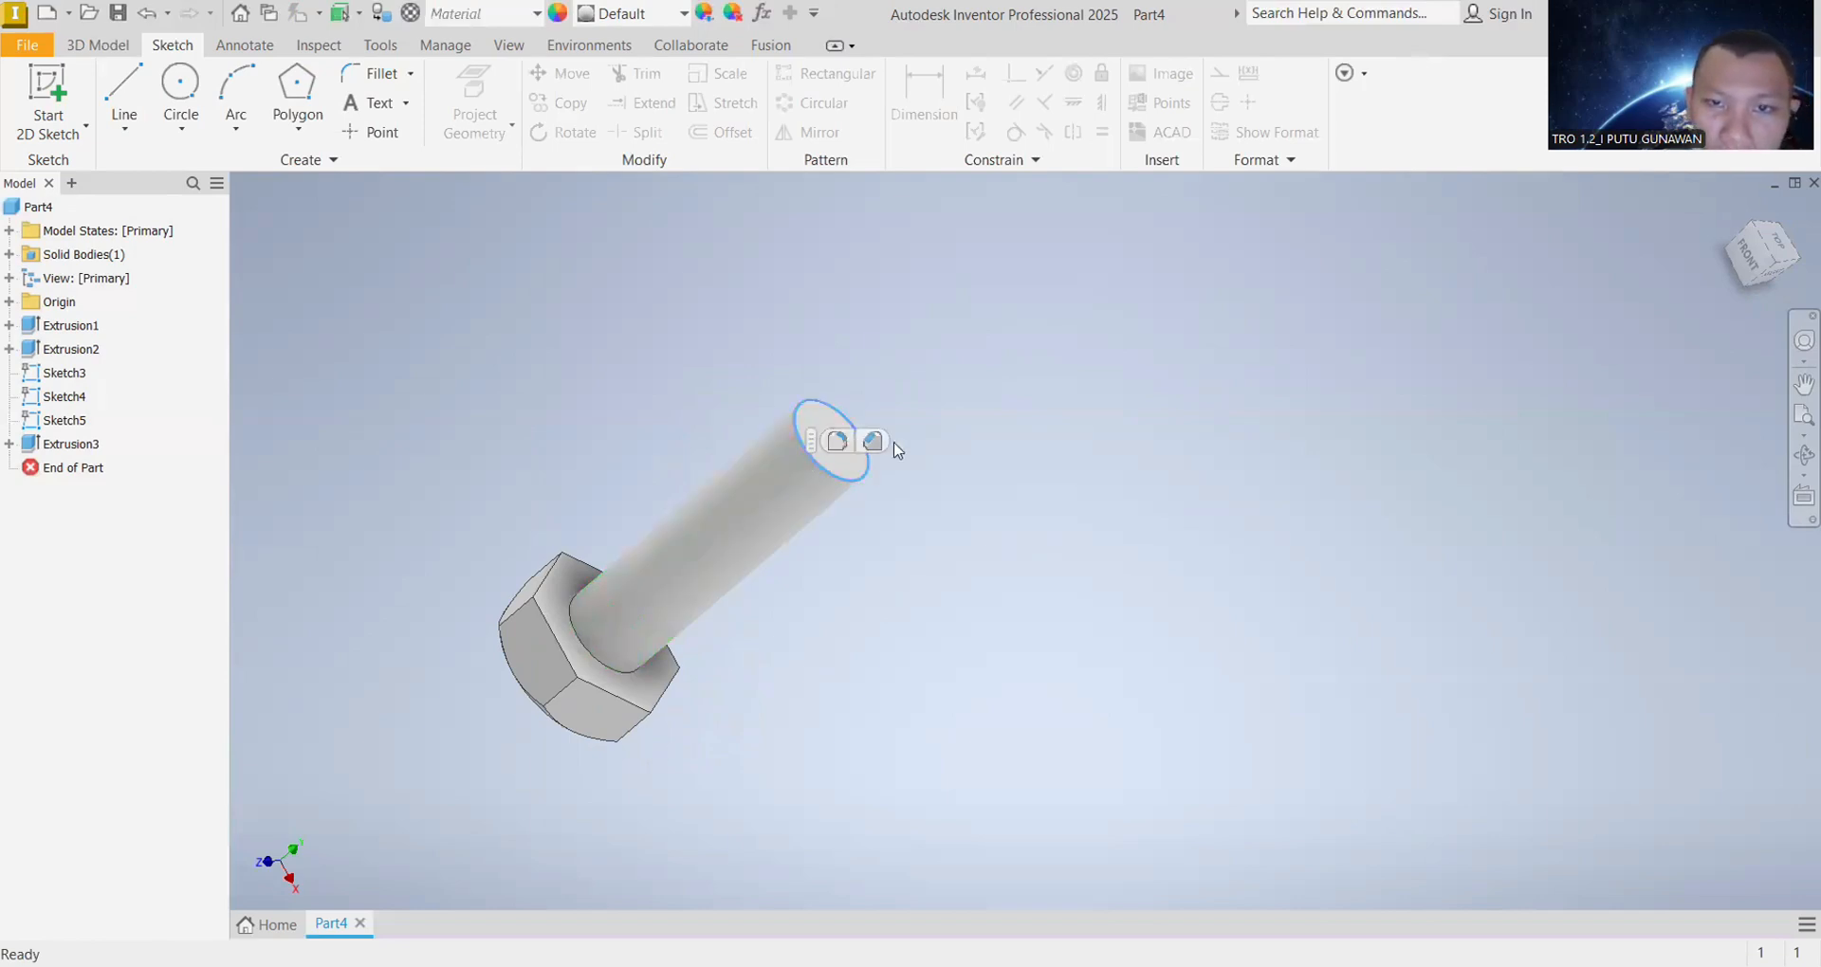
click(872, 442)
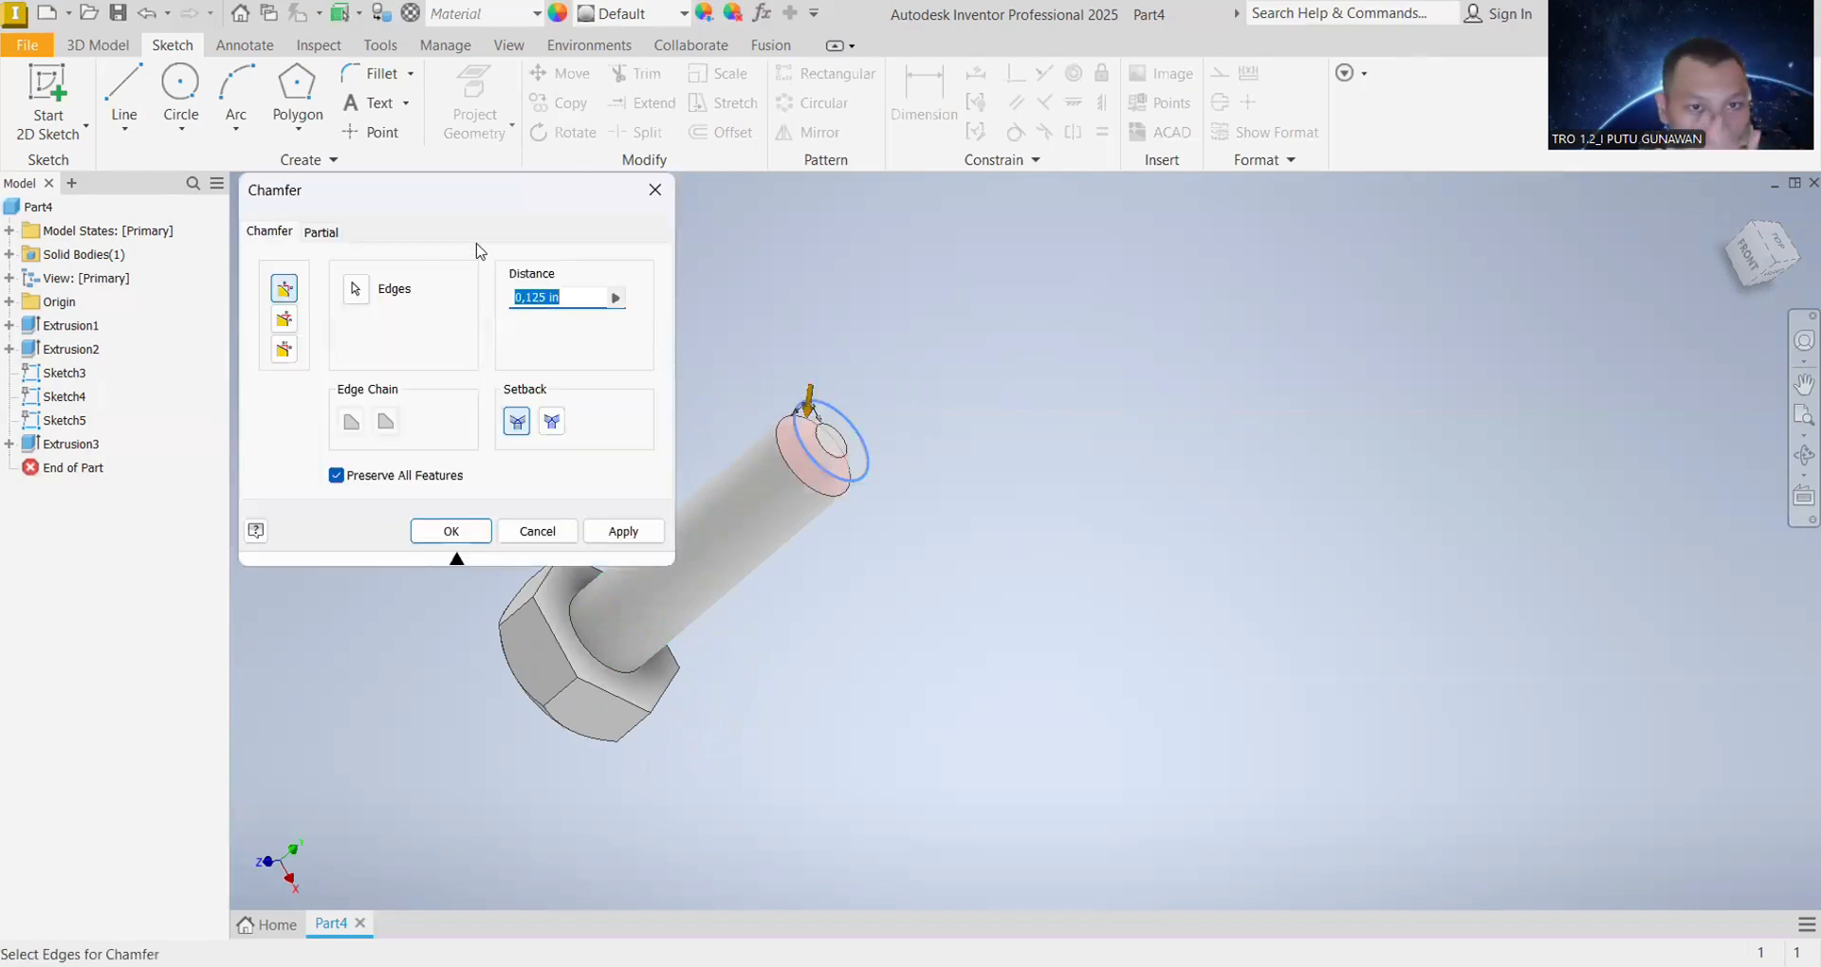
text(1mm)
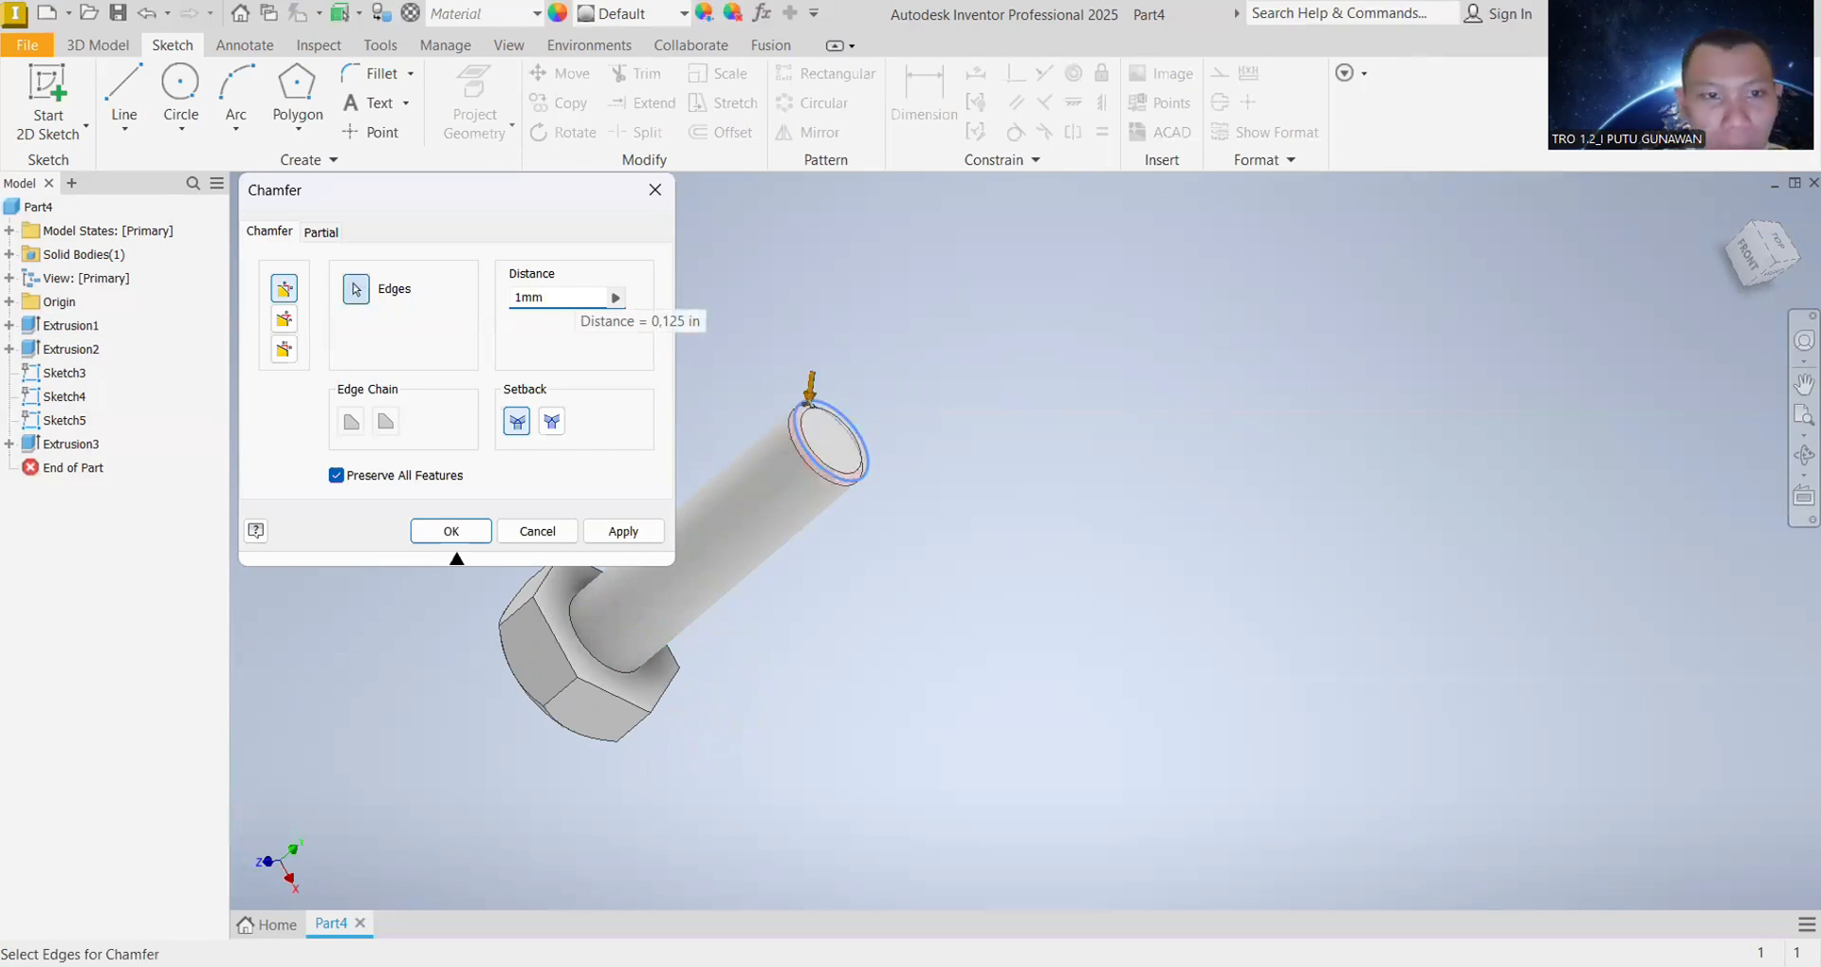
click(451, 531)
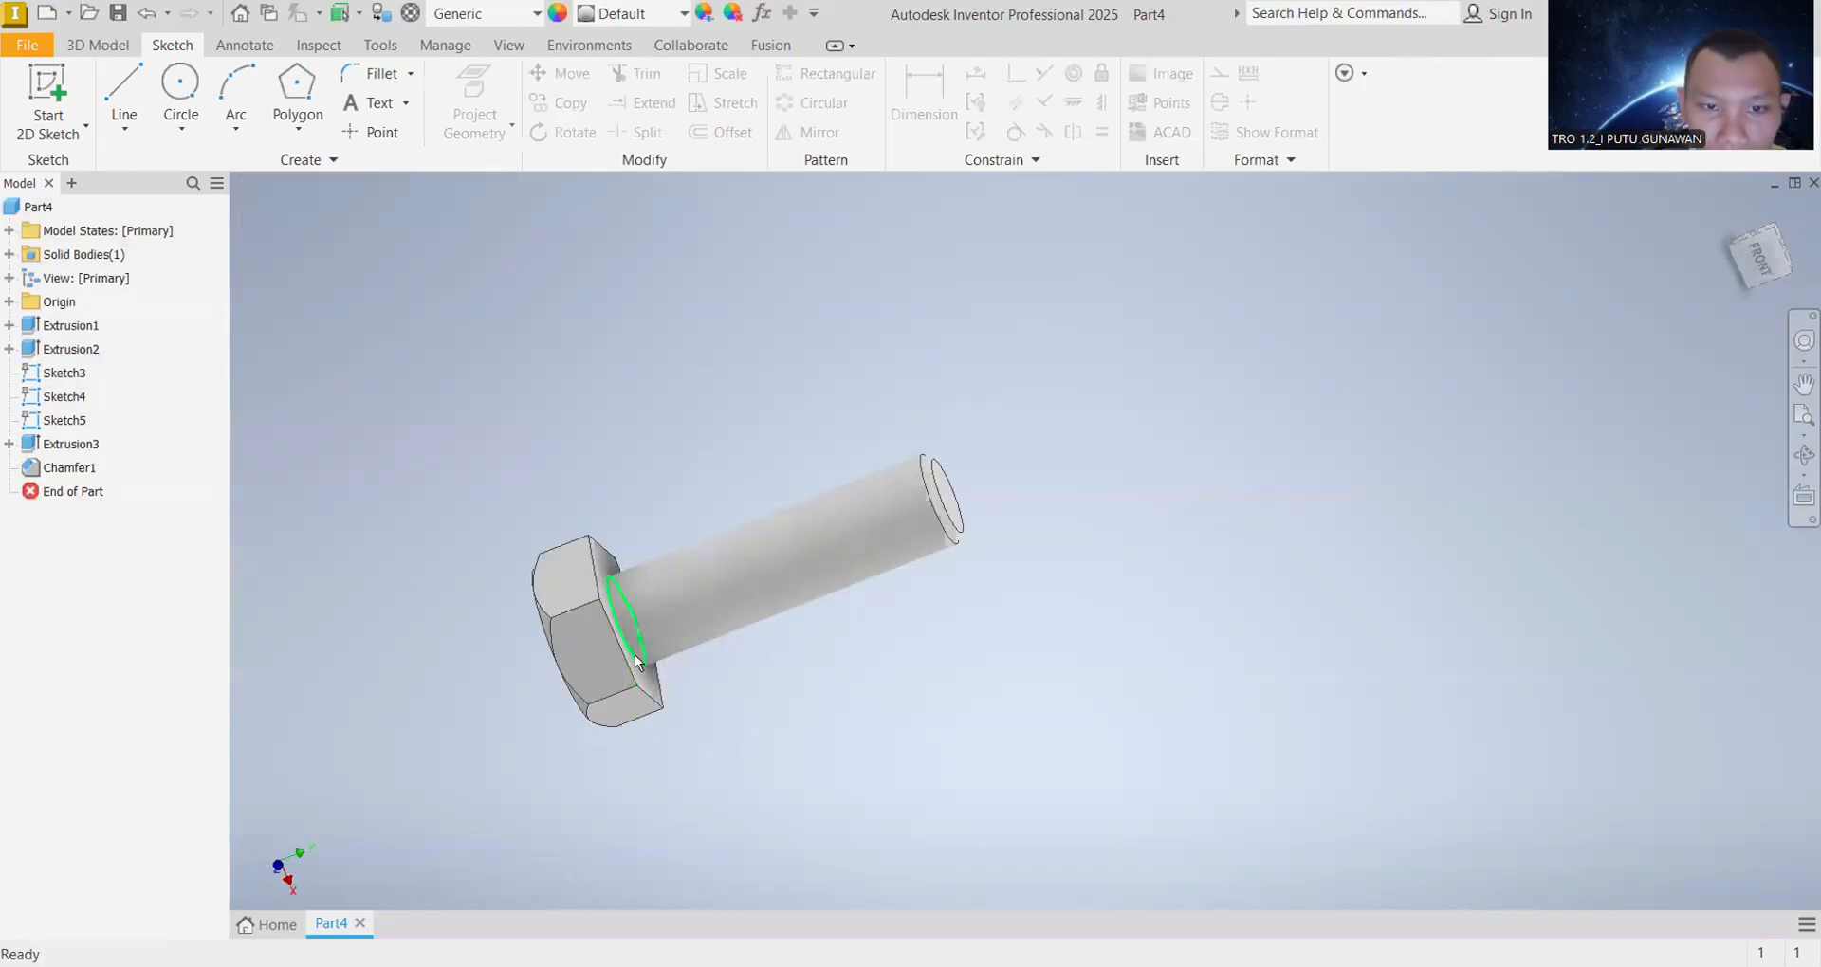
Step: Fillet the circular edge where the shank meets the hexagonal head with a 1 mm radius
click(637, 661)
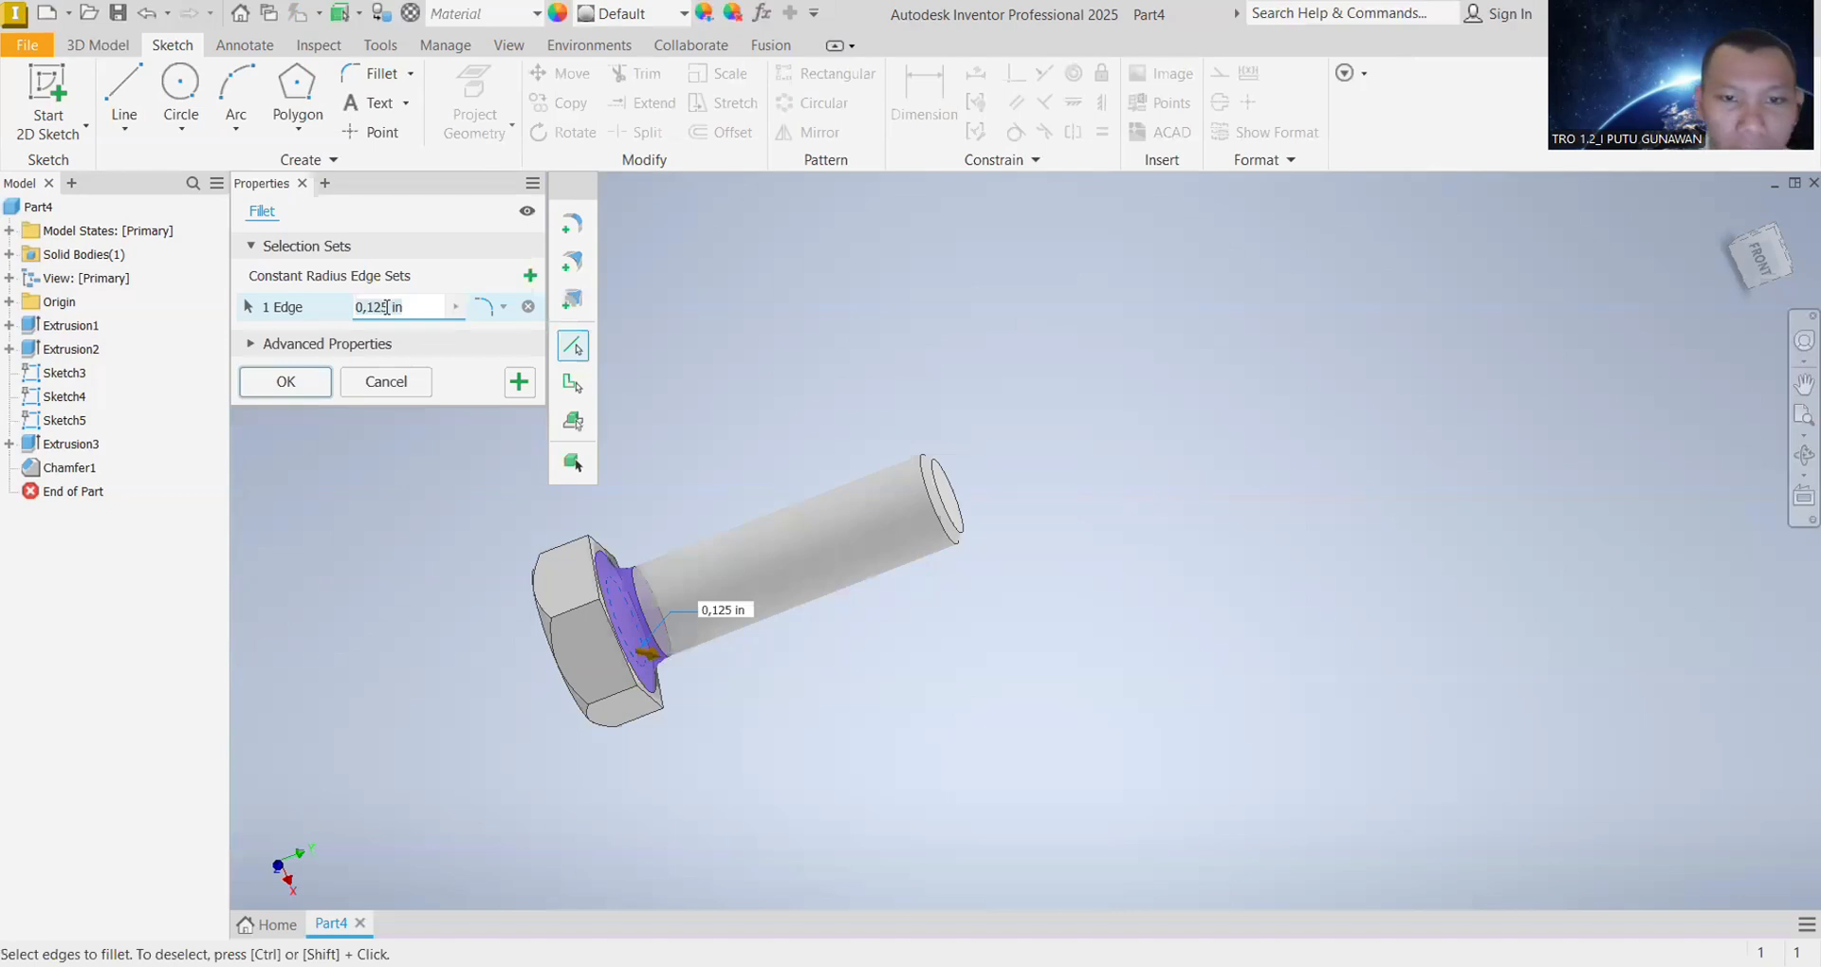
click(386, 308)
text(1mm)
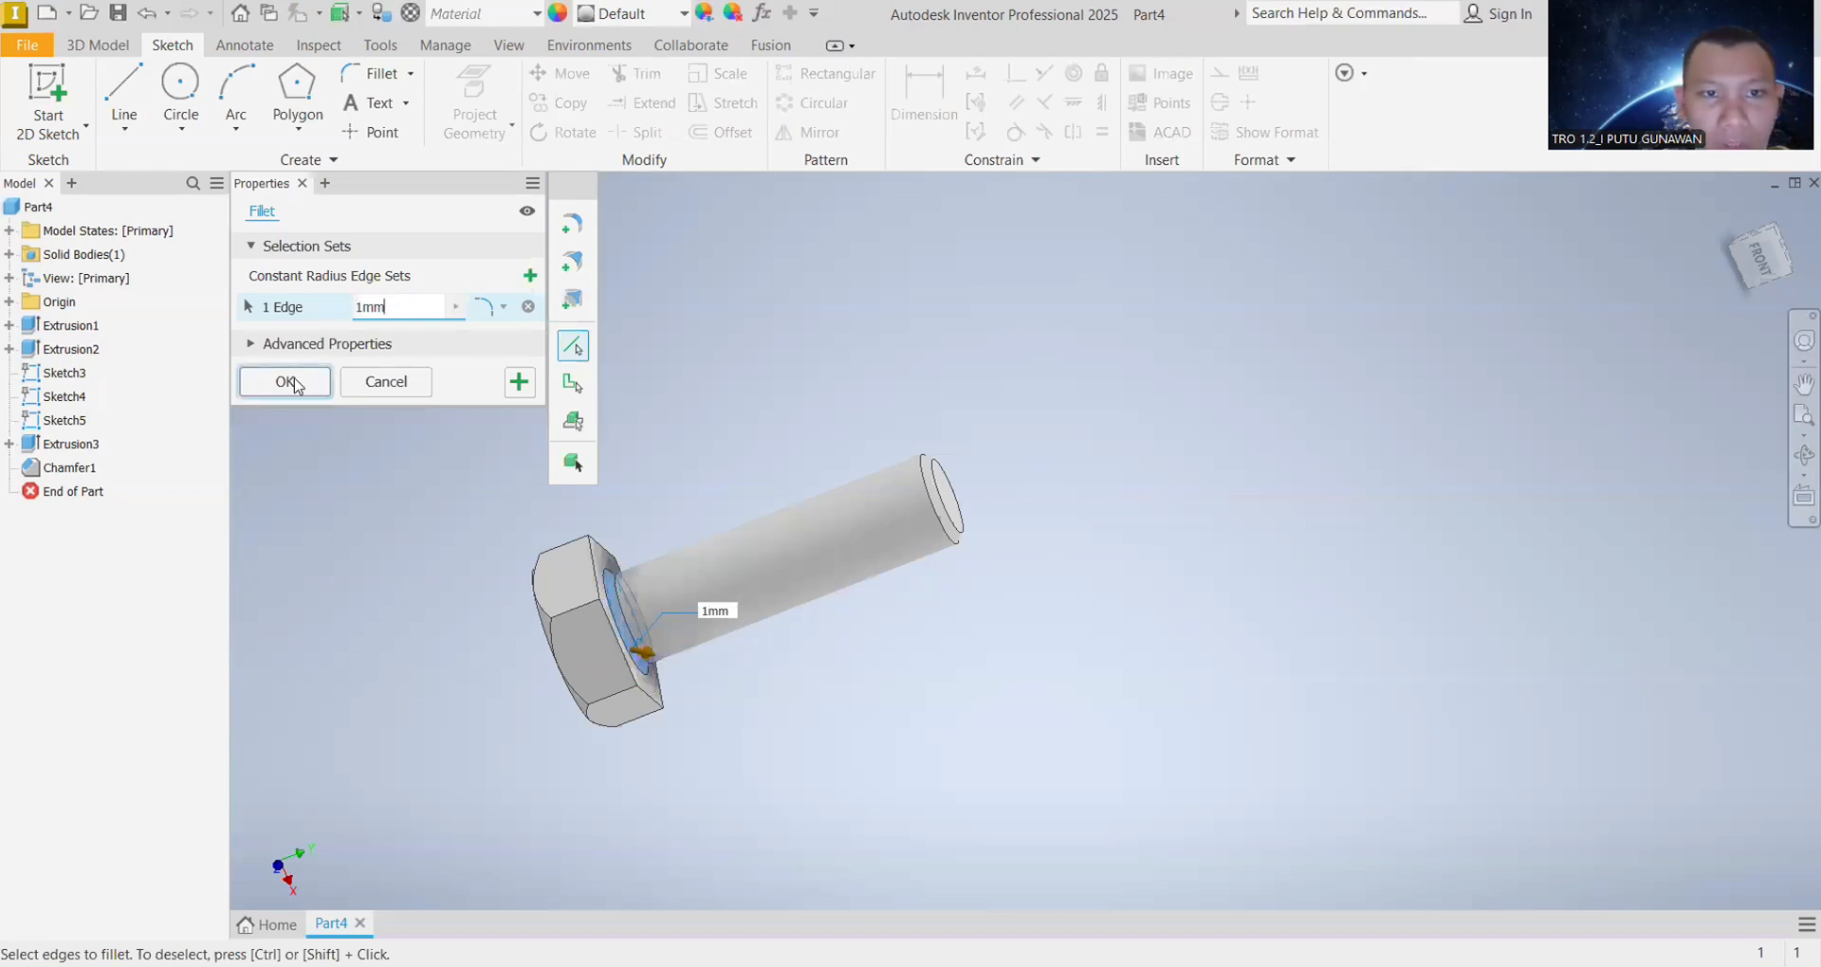
click(296, 384)
scroll(858, 728, down, 4)
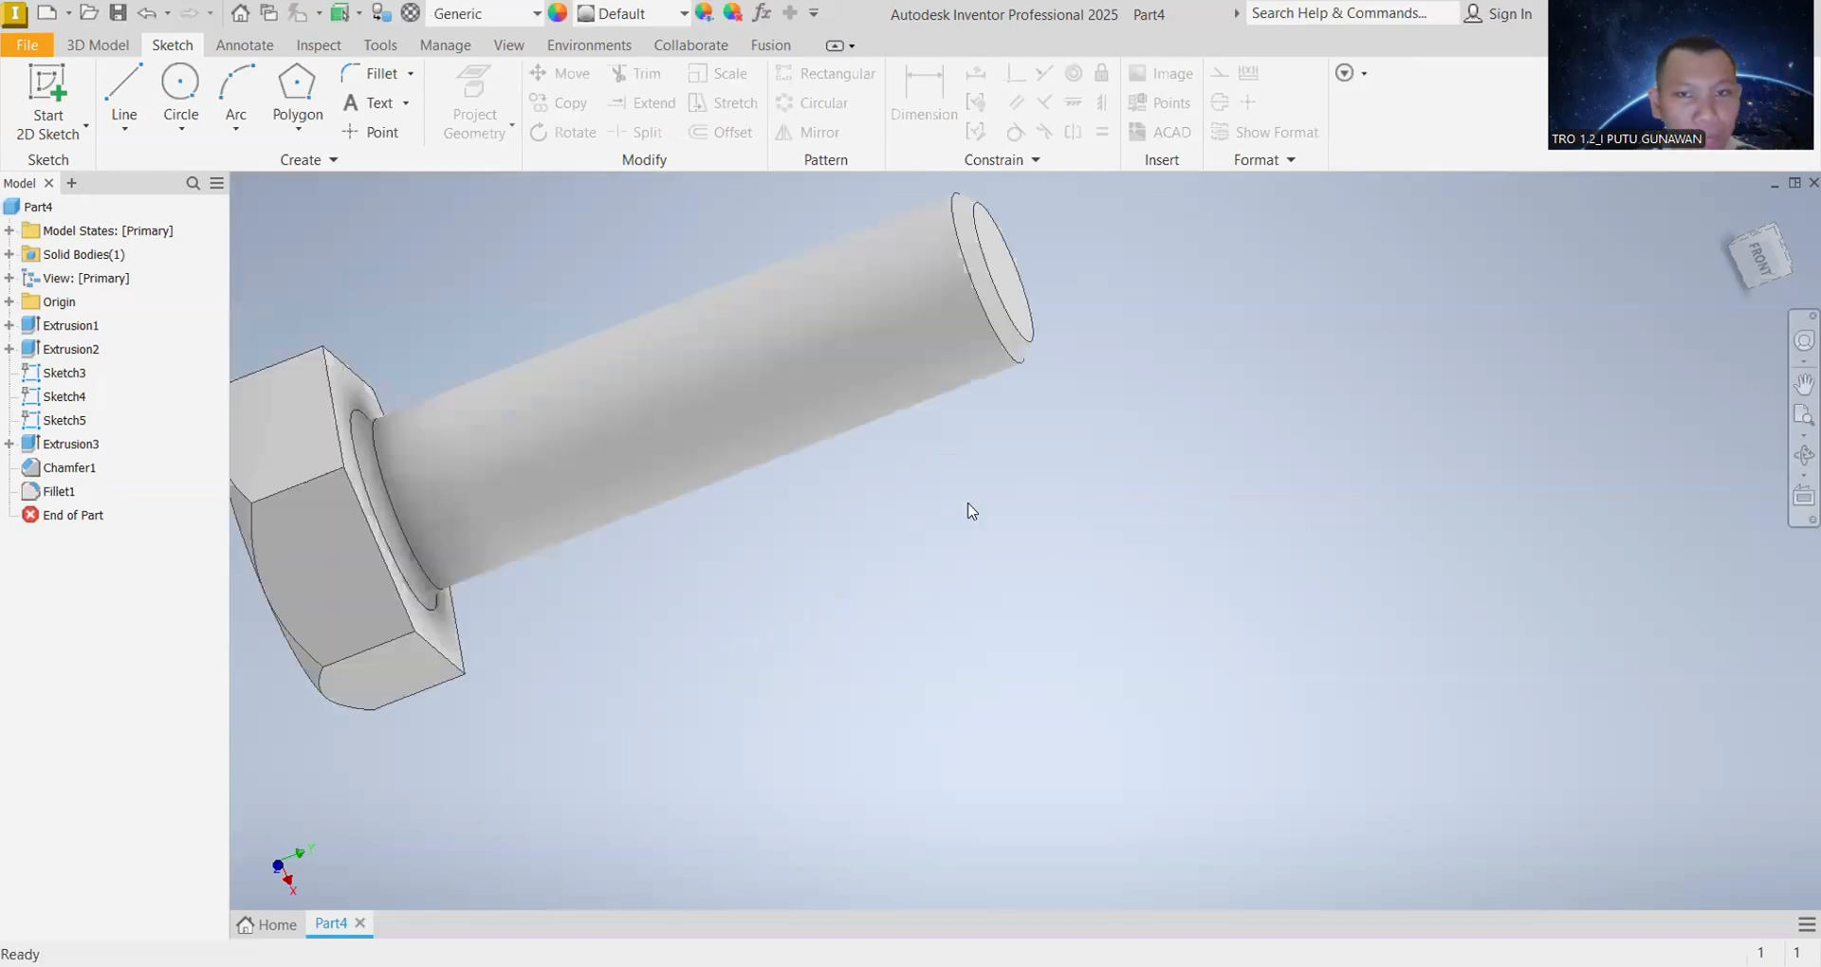
scroll(977, 519, up, 3)
click(1759, 245)
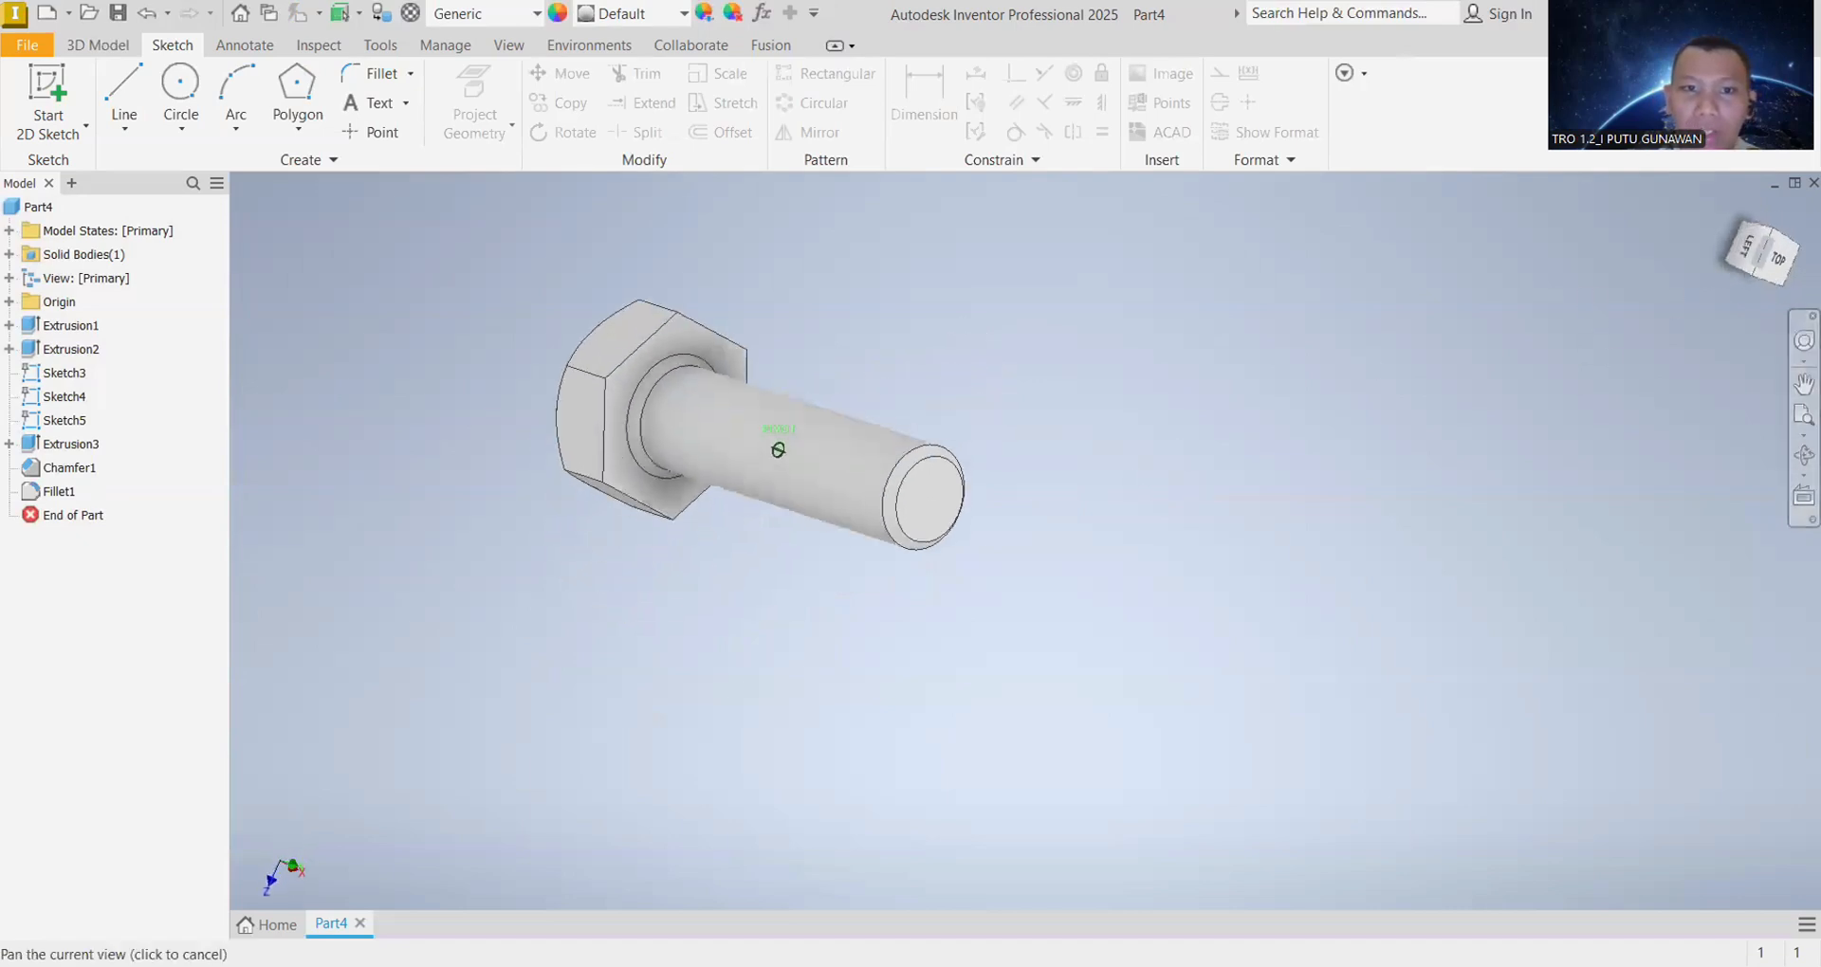
mouse_move(778, 449)
shift+middle_down()
mouse_move(536, 455)
mouse_move(569, 517)
mouse_move(607, 479)
mouse_move(559, 470)
shift+middle_up()
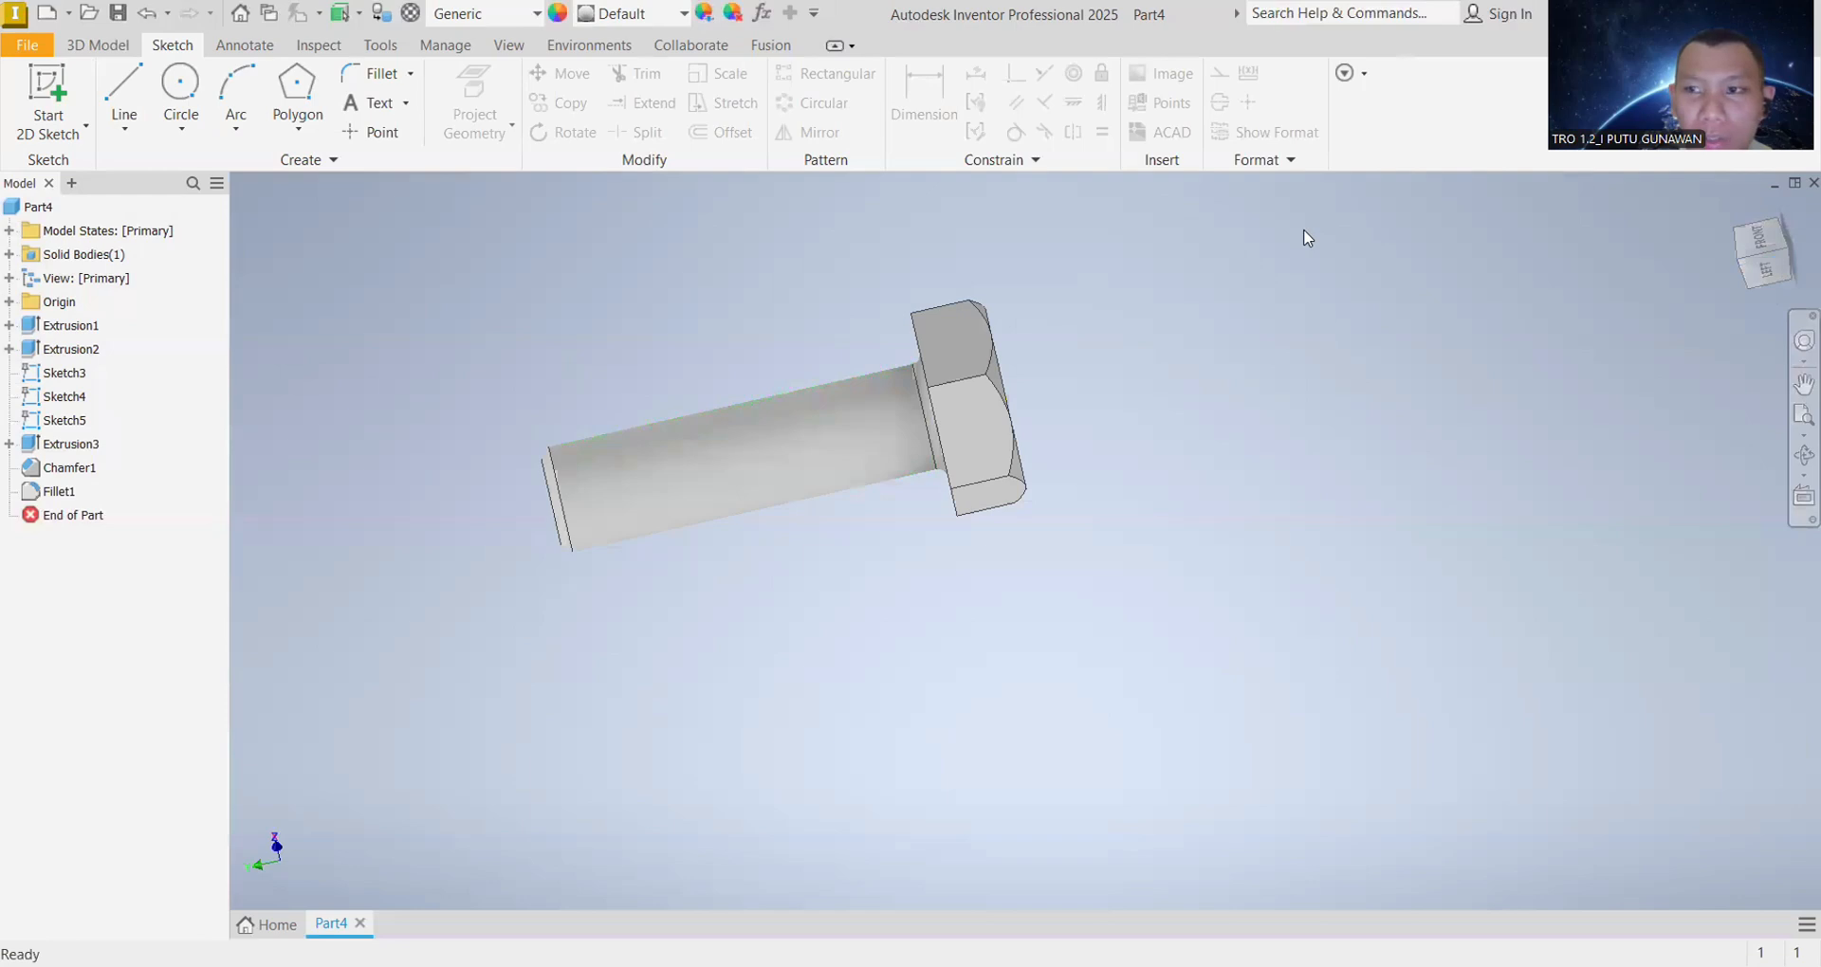
click(1762, 235)
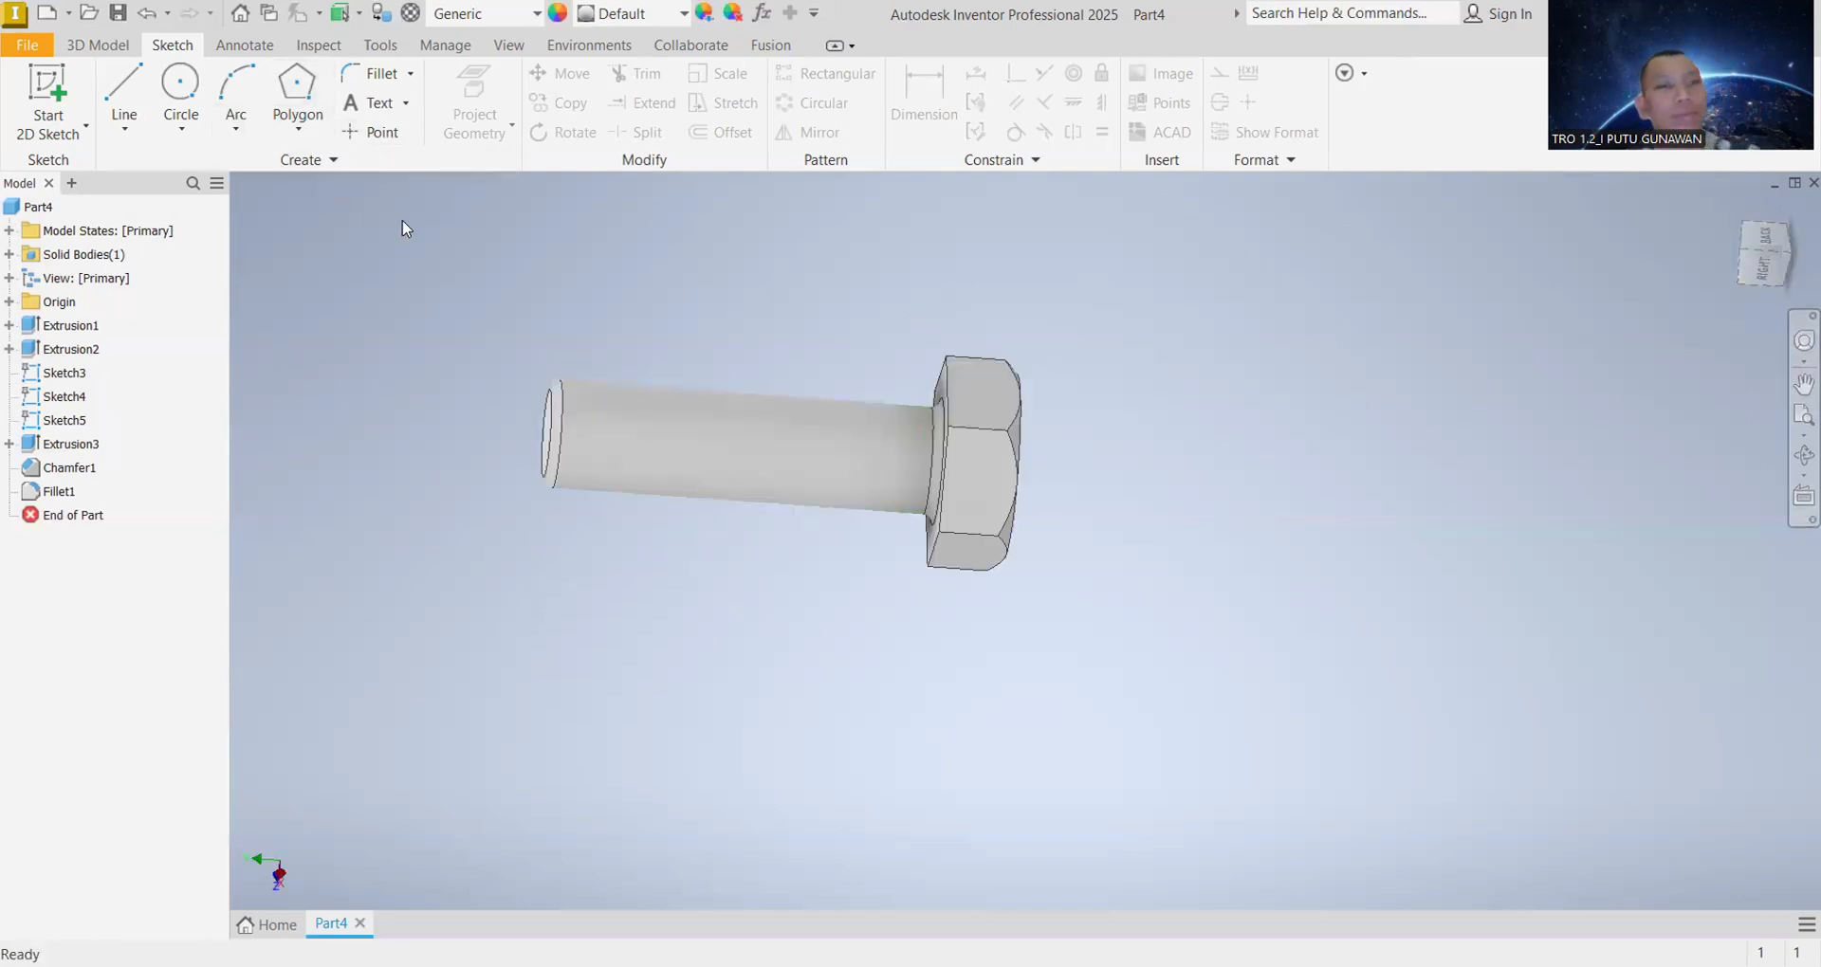
click(702, 444)
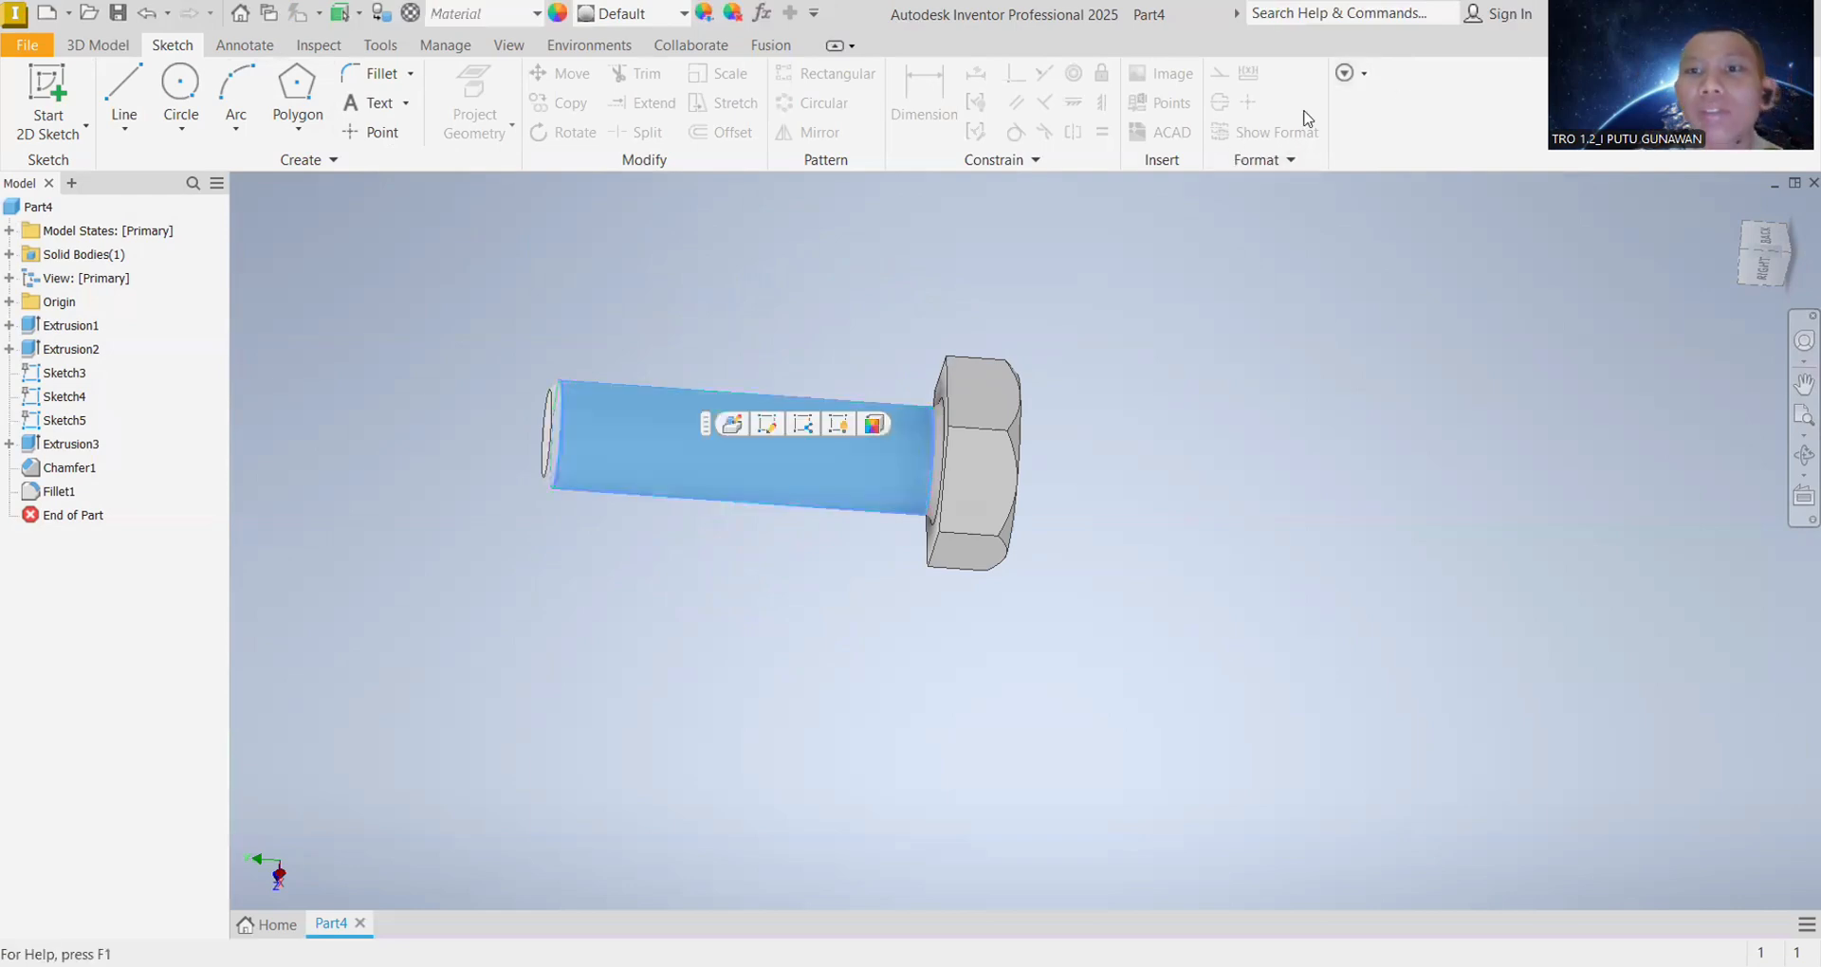
click(823, 329)
Step: Start a sketch on the YZ plane and draw a downward-pointing triangle beside the shank, with a line from its apex to the horizontal edge's midpoint
click(9, 301)
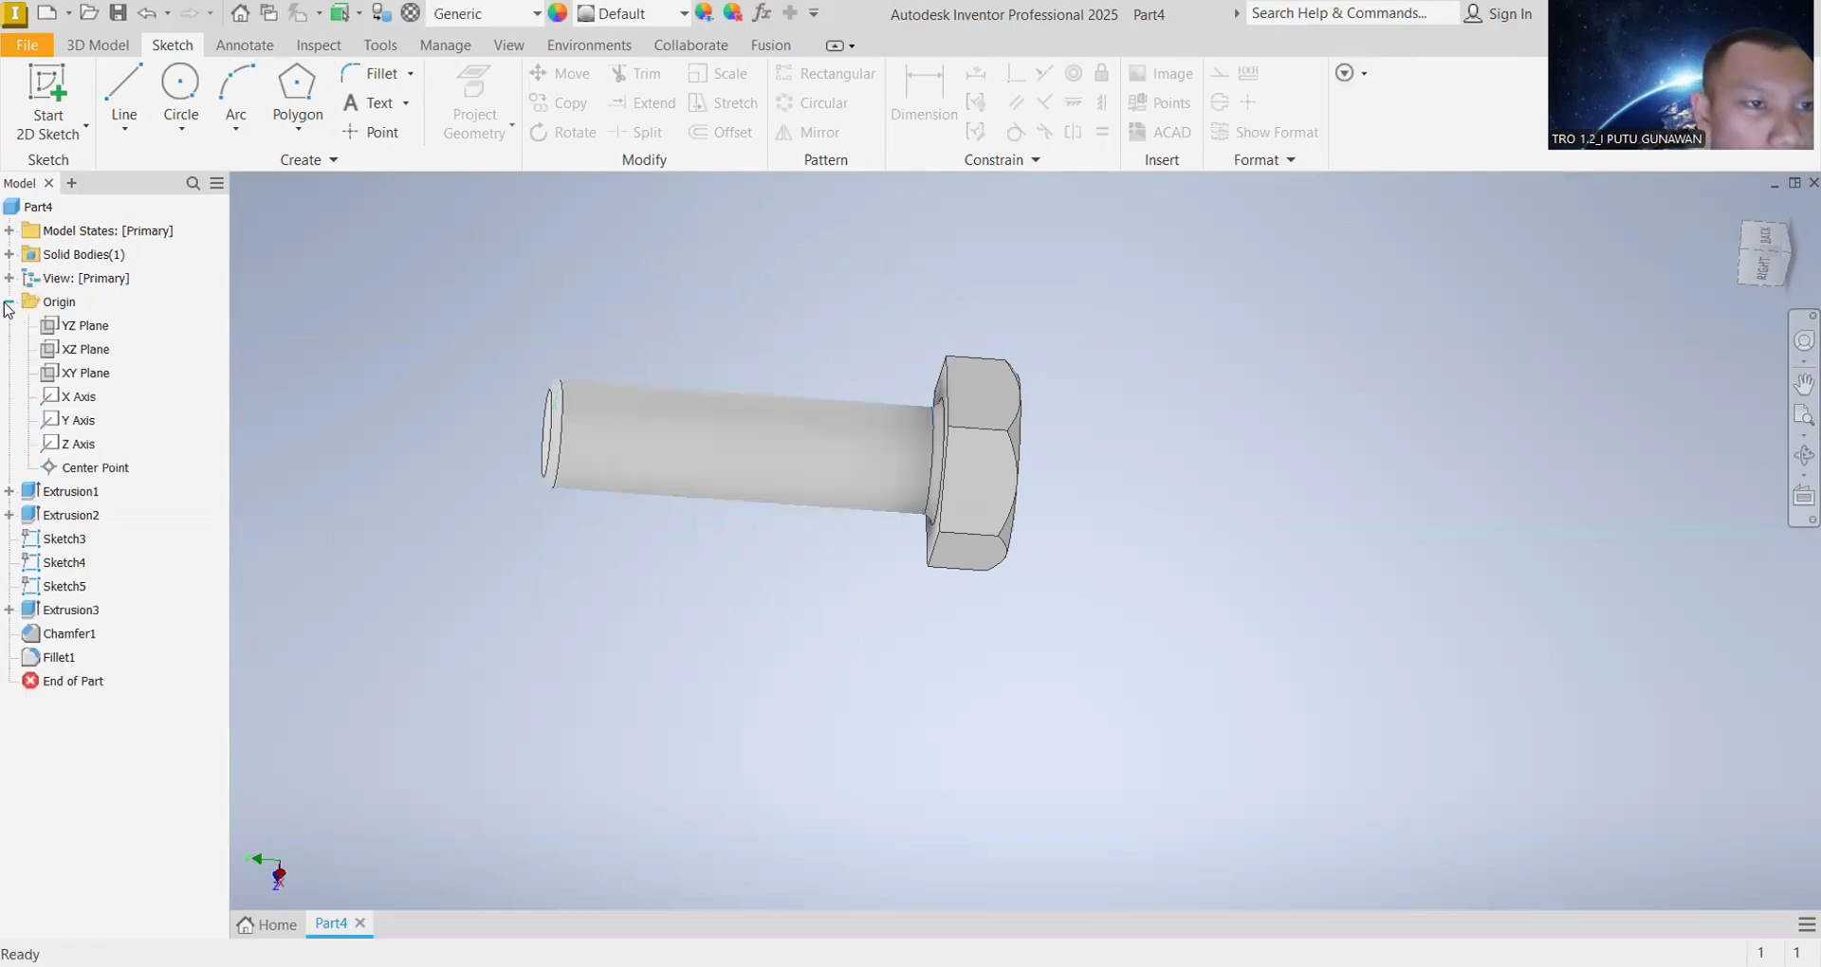
click(83, 326)
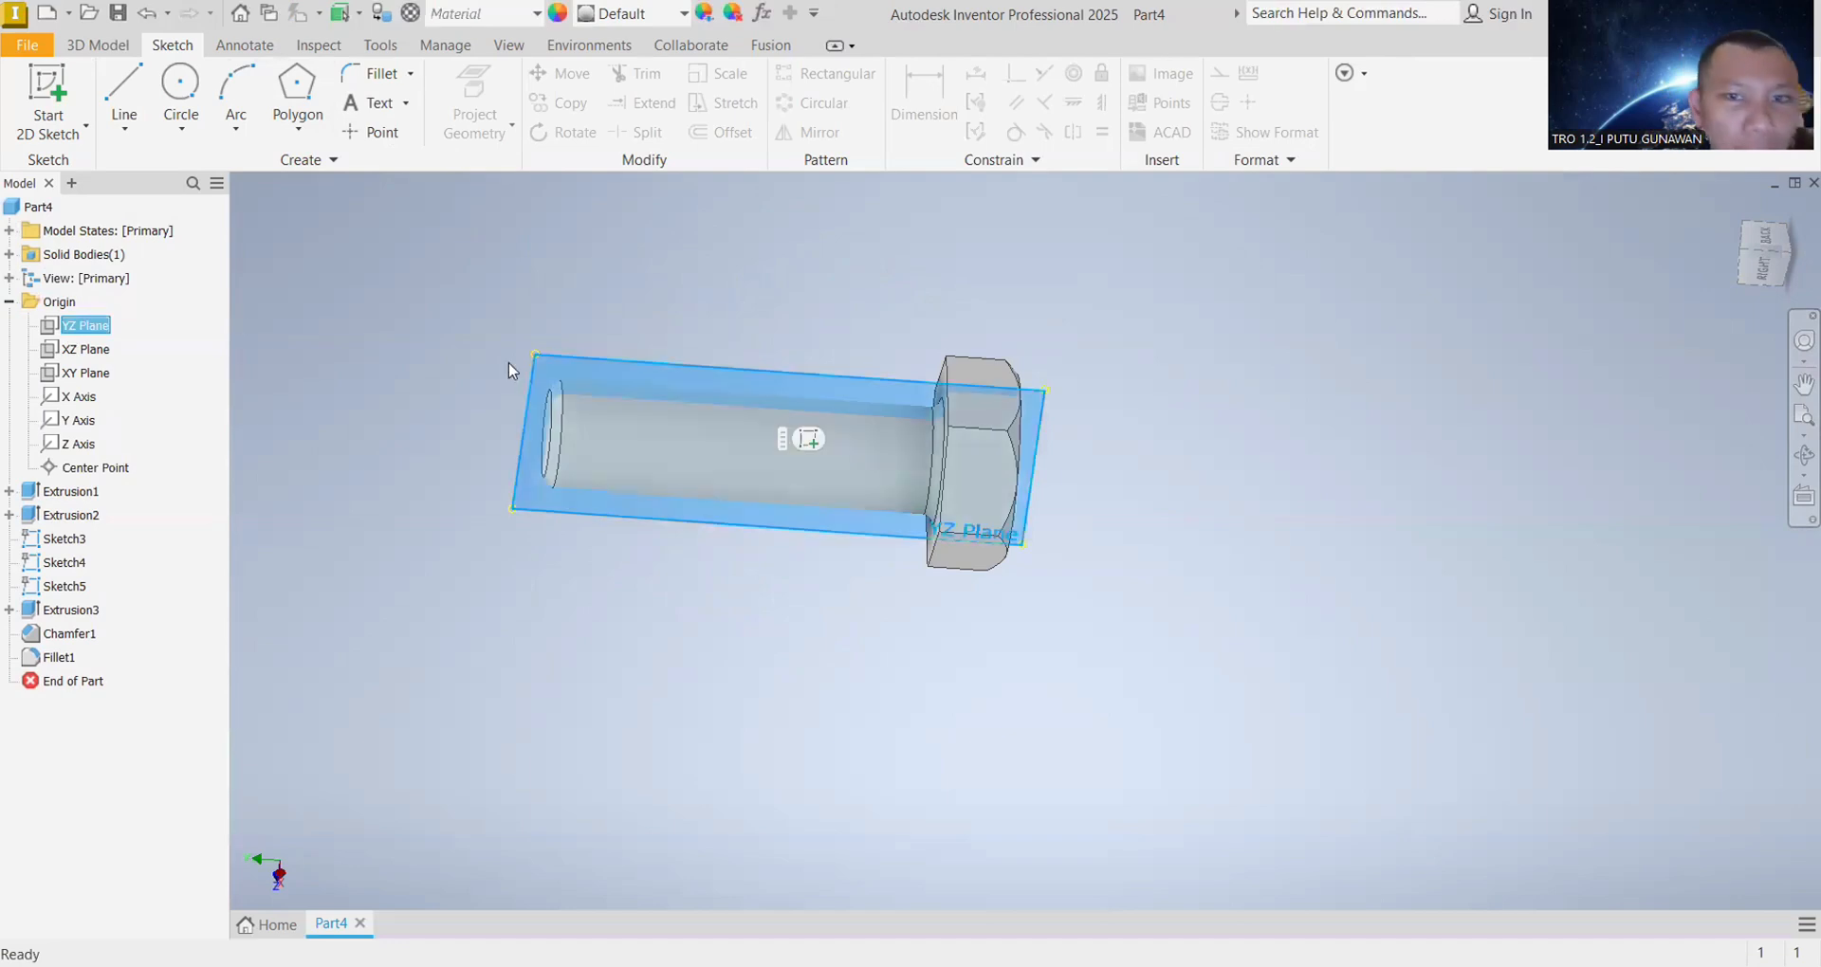
click(809, 440)
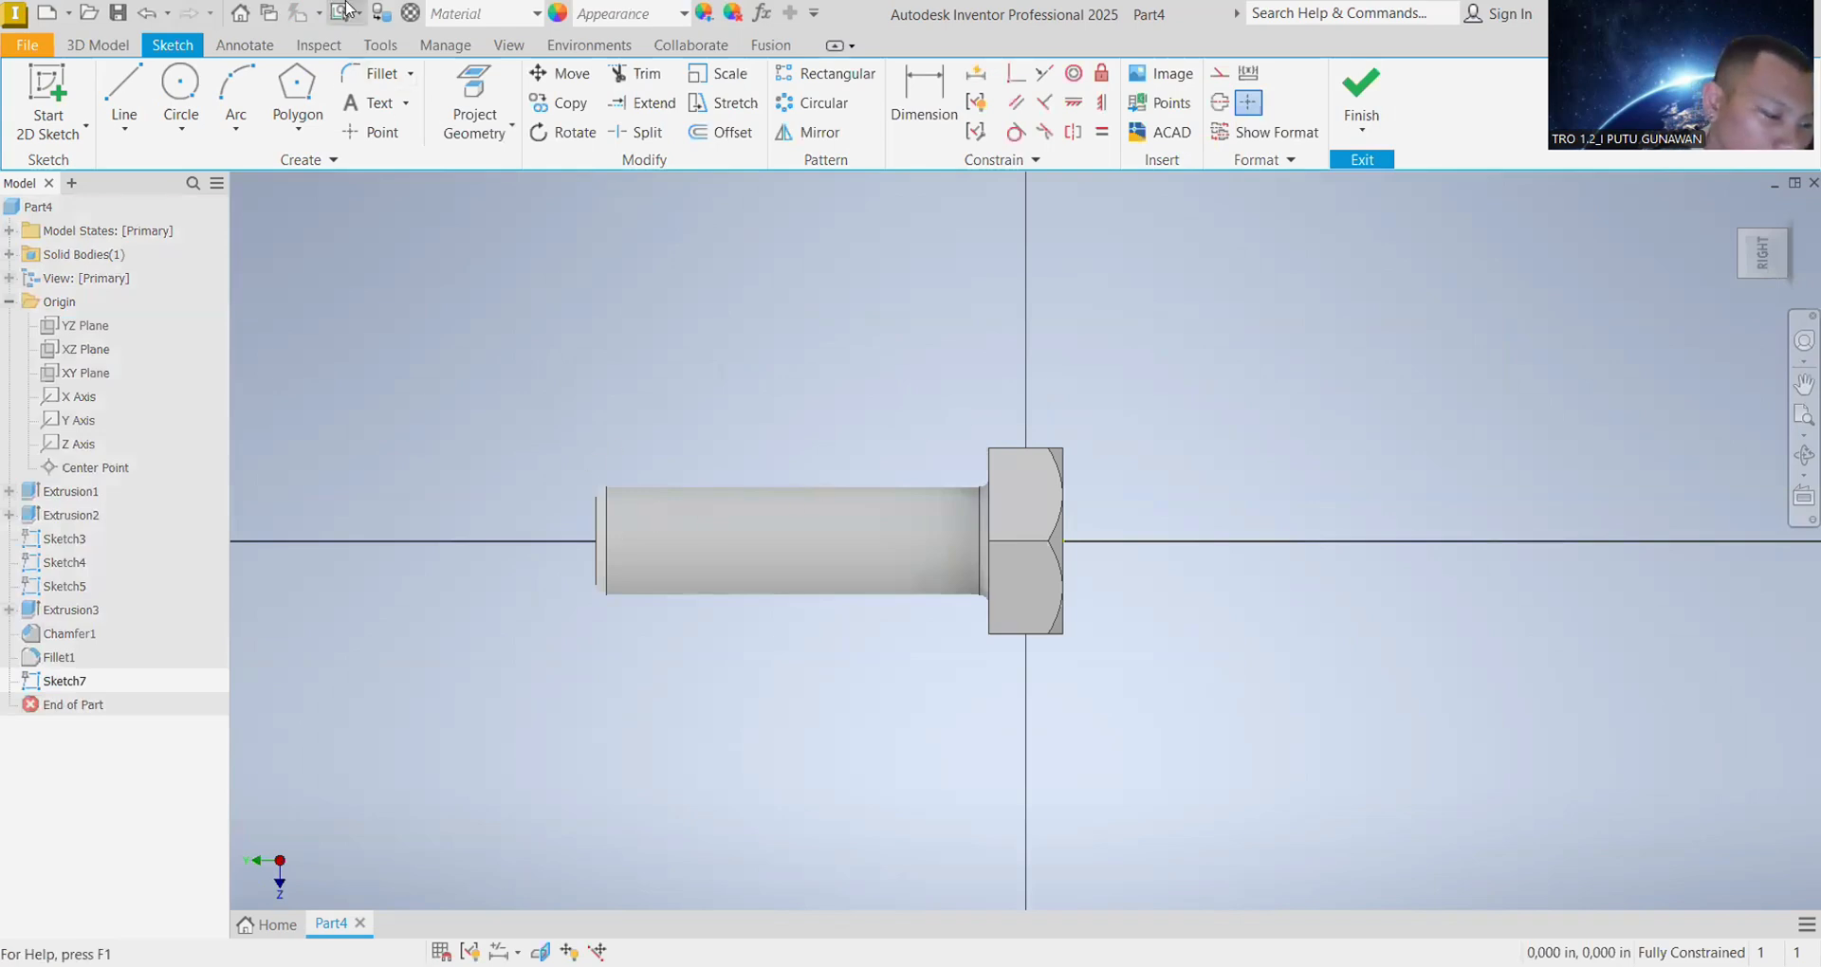
click(124, 97)
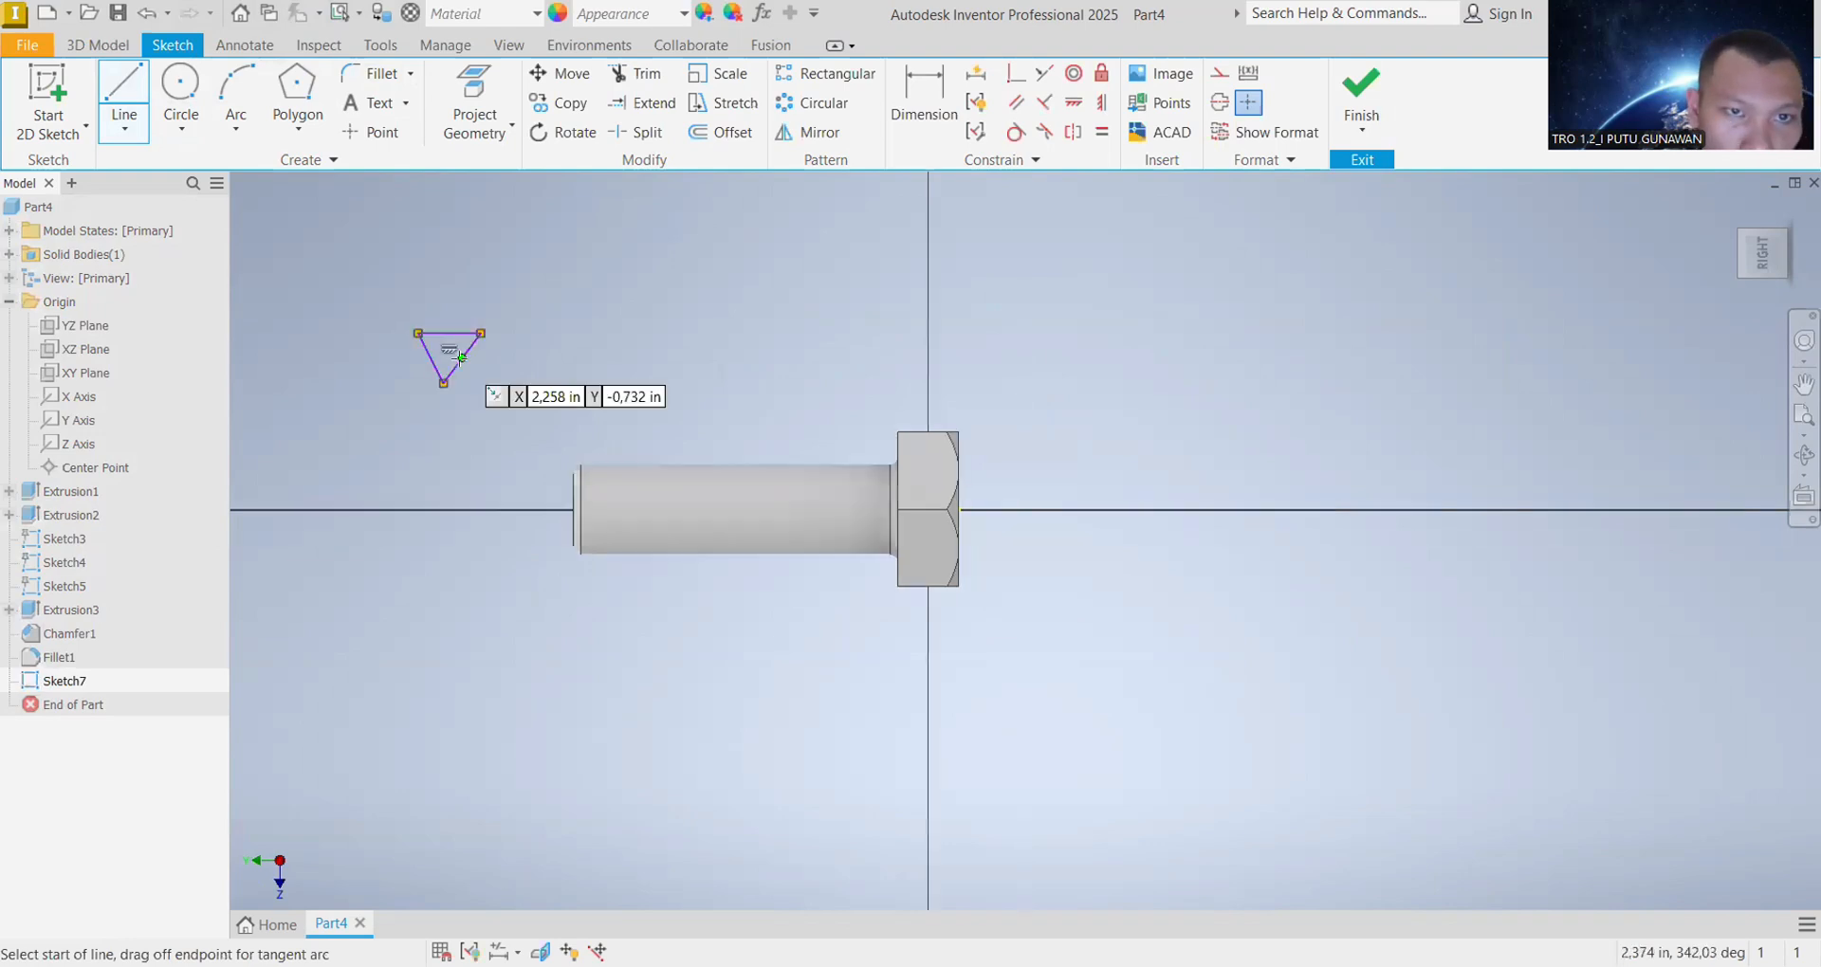
scroll(459, 358, up, 12)
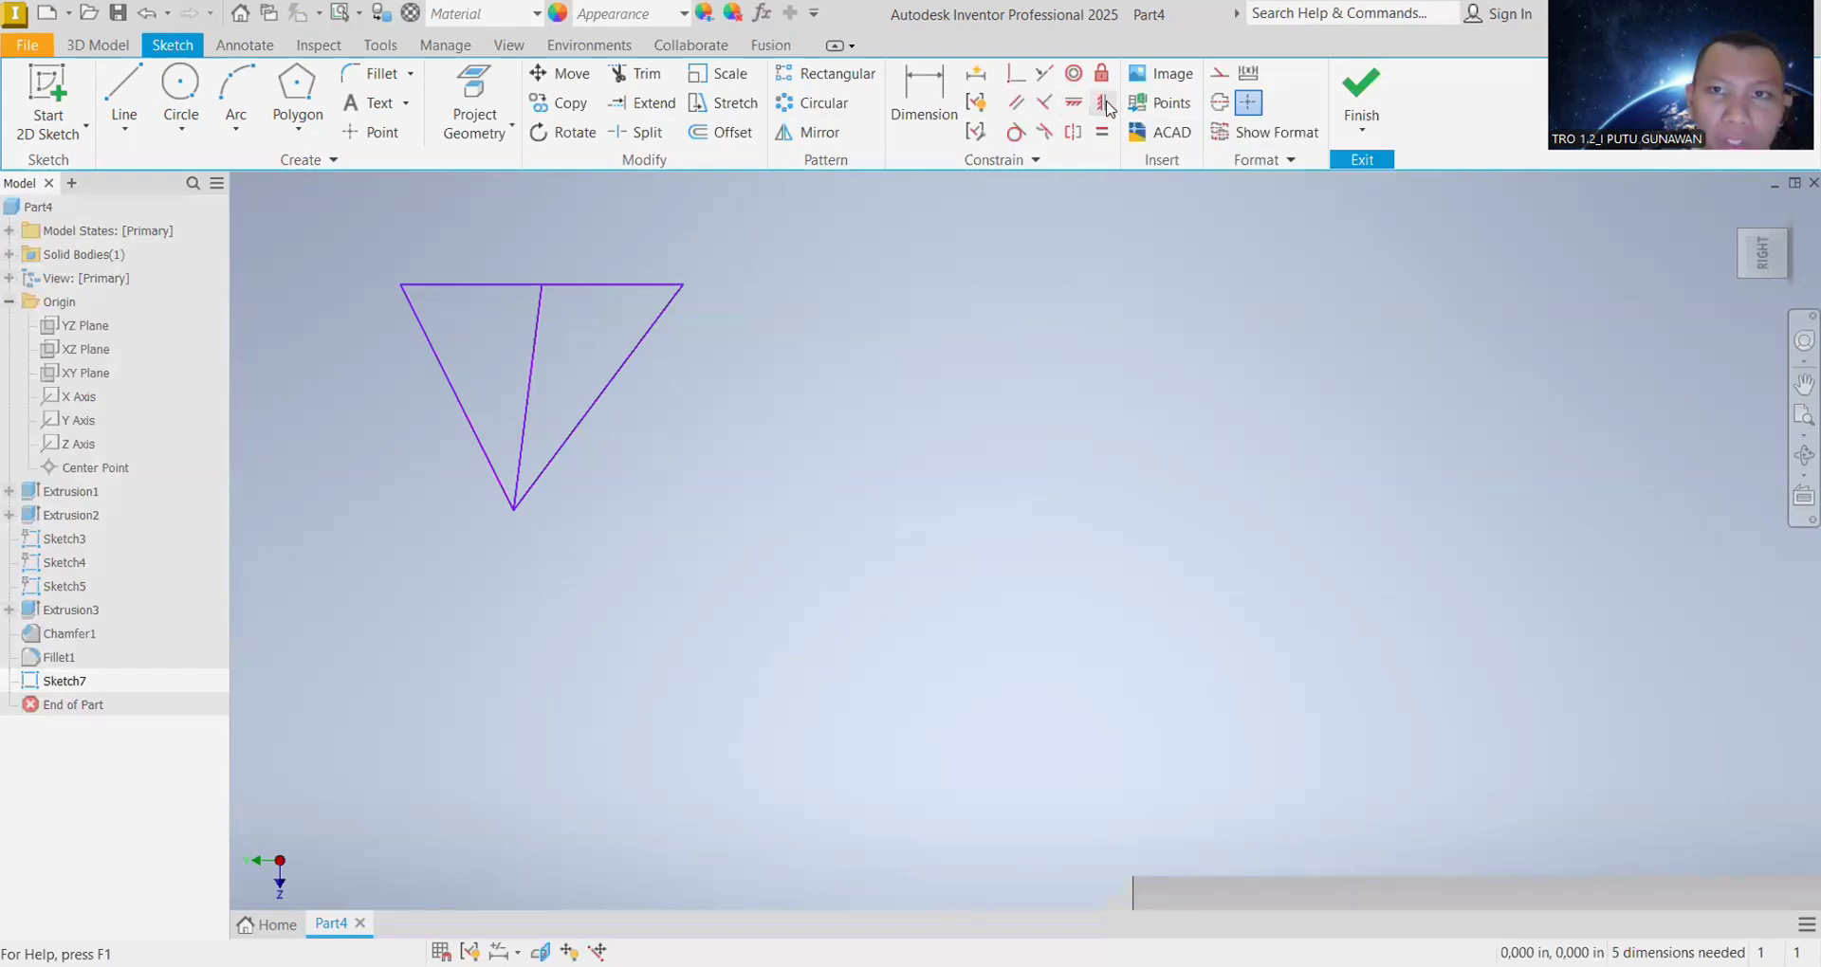
Step: Apply a vertical constraint to the line joining the triangle's apex to the midpoint of its horizontal edge
click(1102, 103)
click(606, 285)
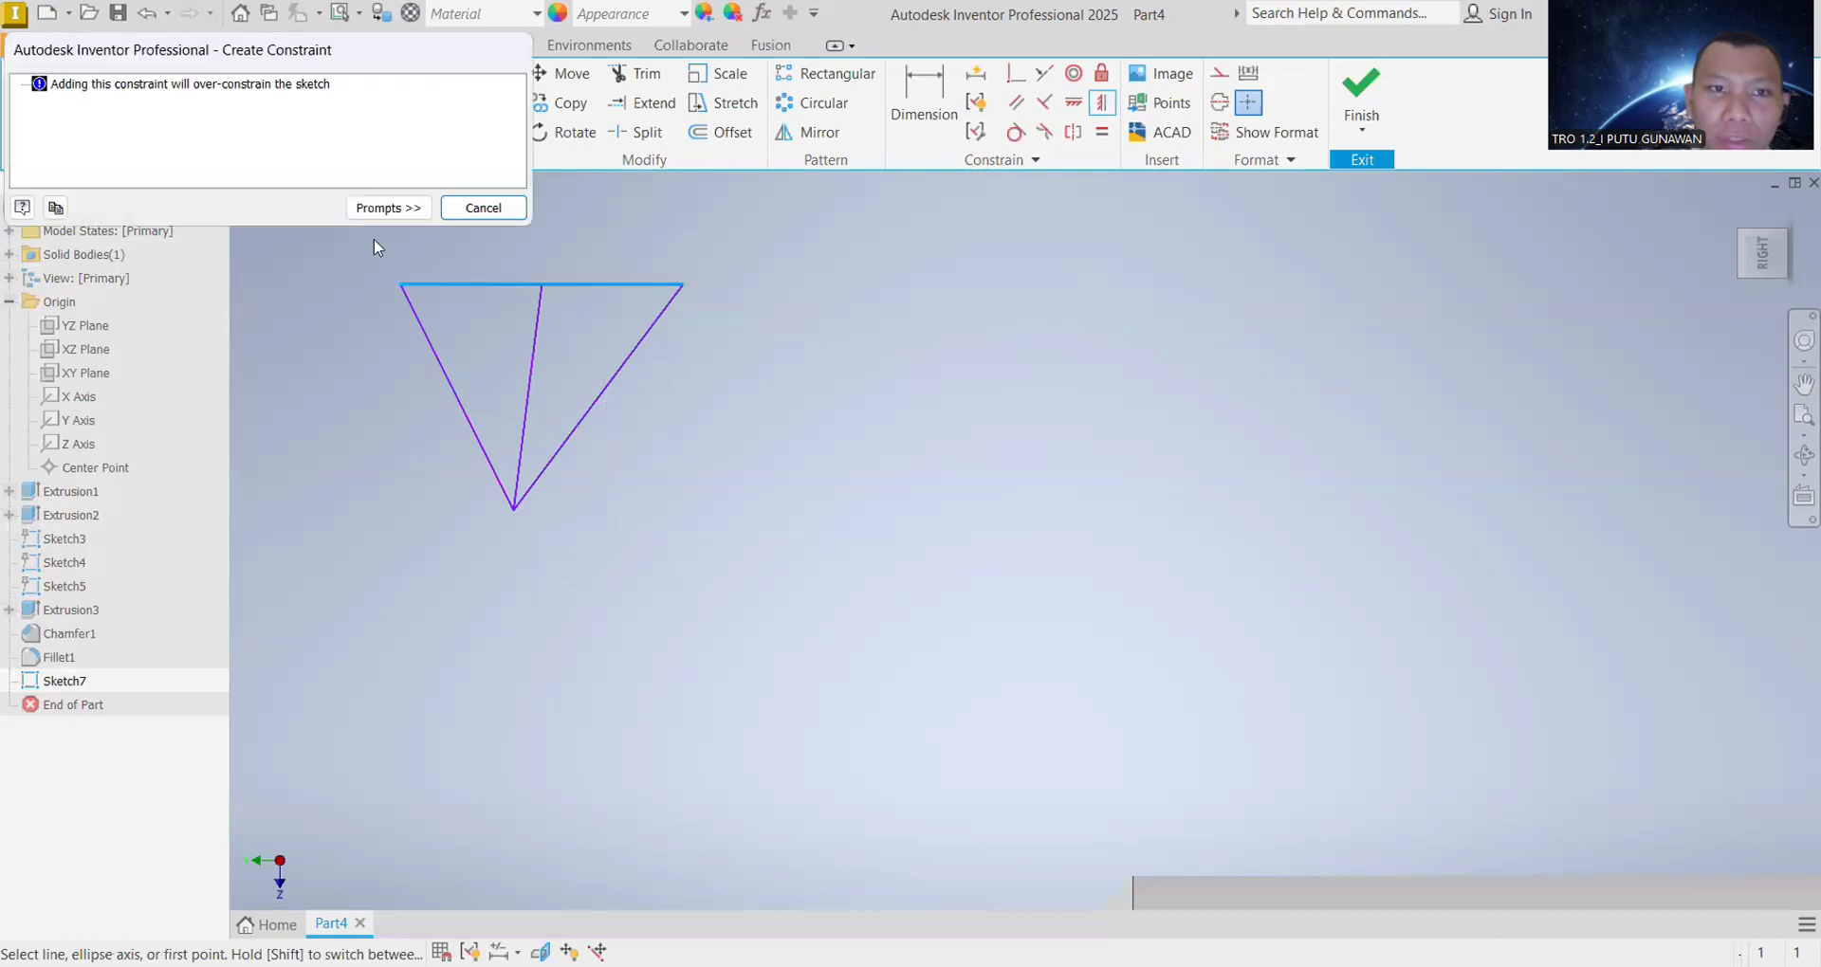
click(482, 207)
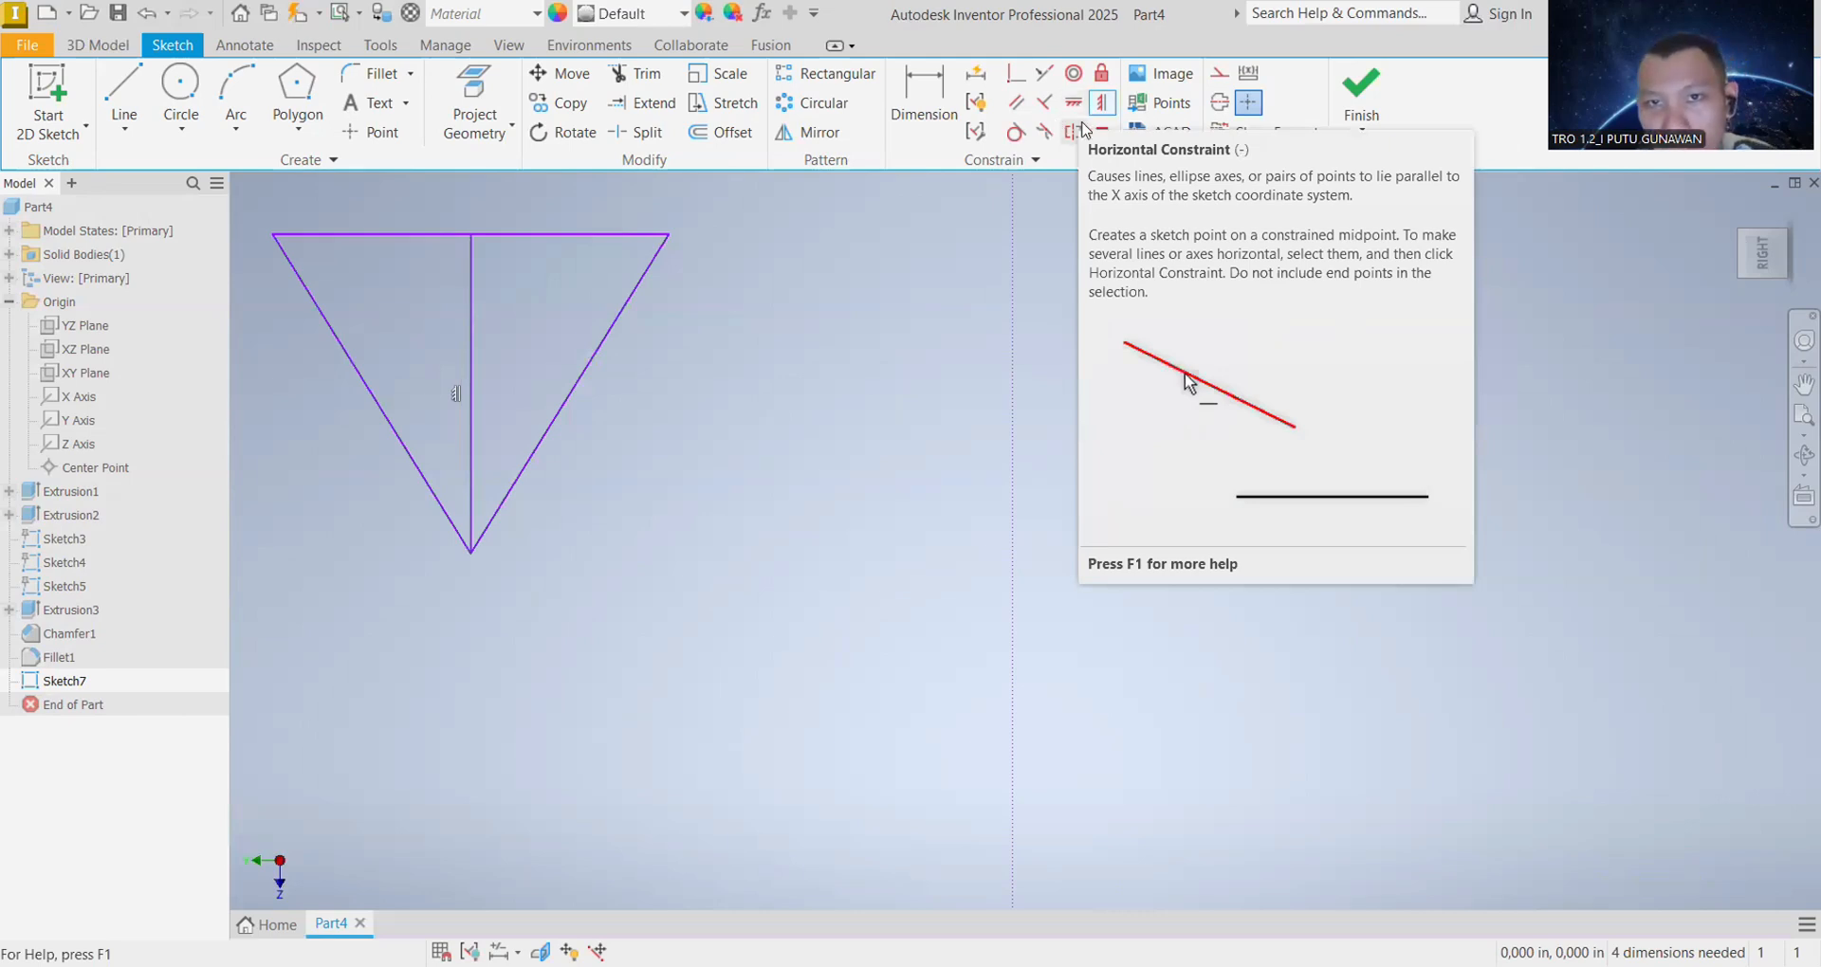
click(1074, 104)
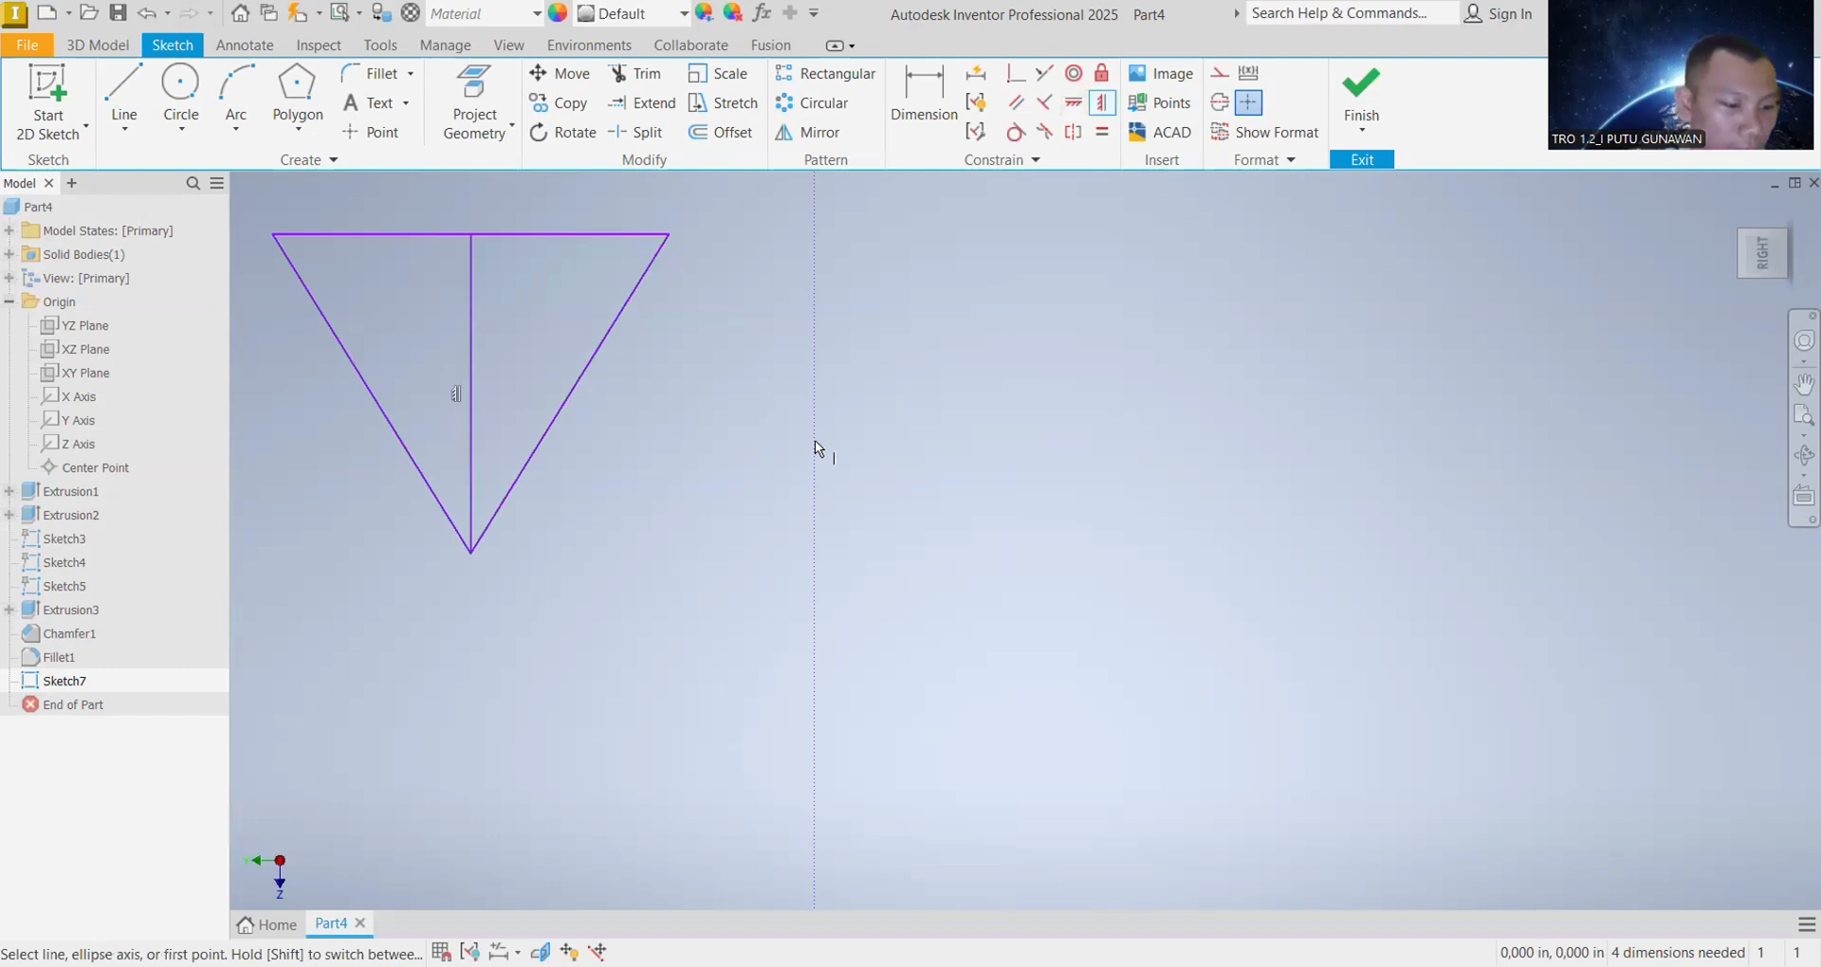
Step: Dimension the angle between the triangle's two slanted sides at 60 degrees
mouse_move(601, 341)
middle_down()
mouse_move(781, 577)
mouse_move(853, 520)
middle_up()
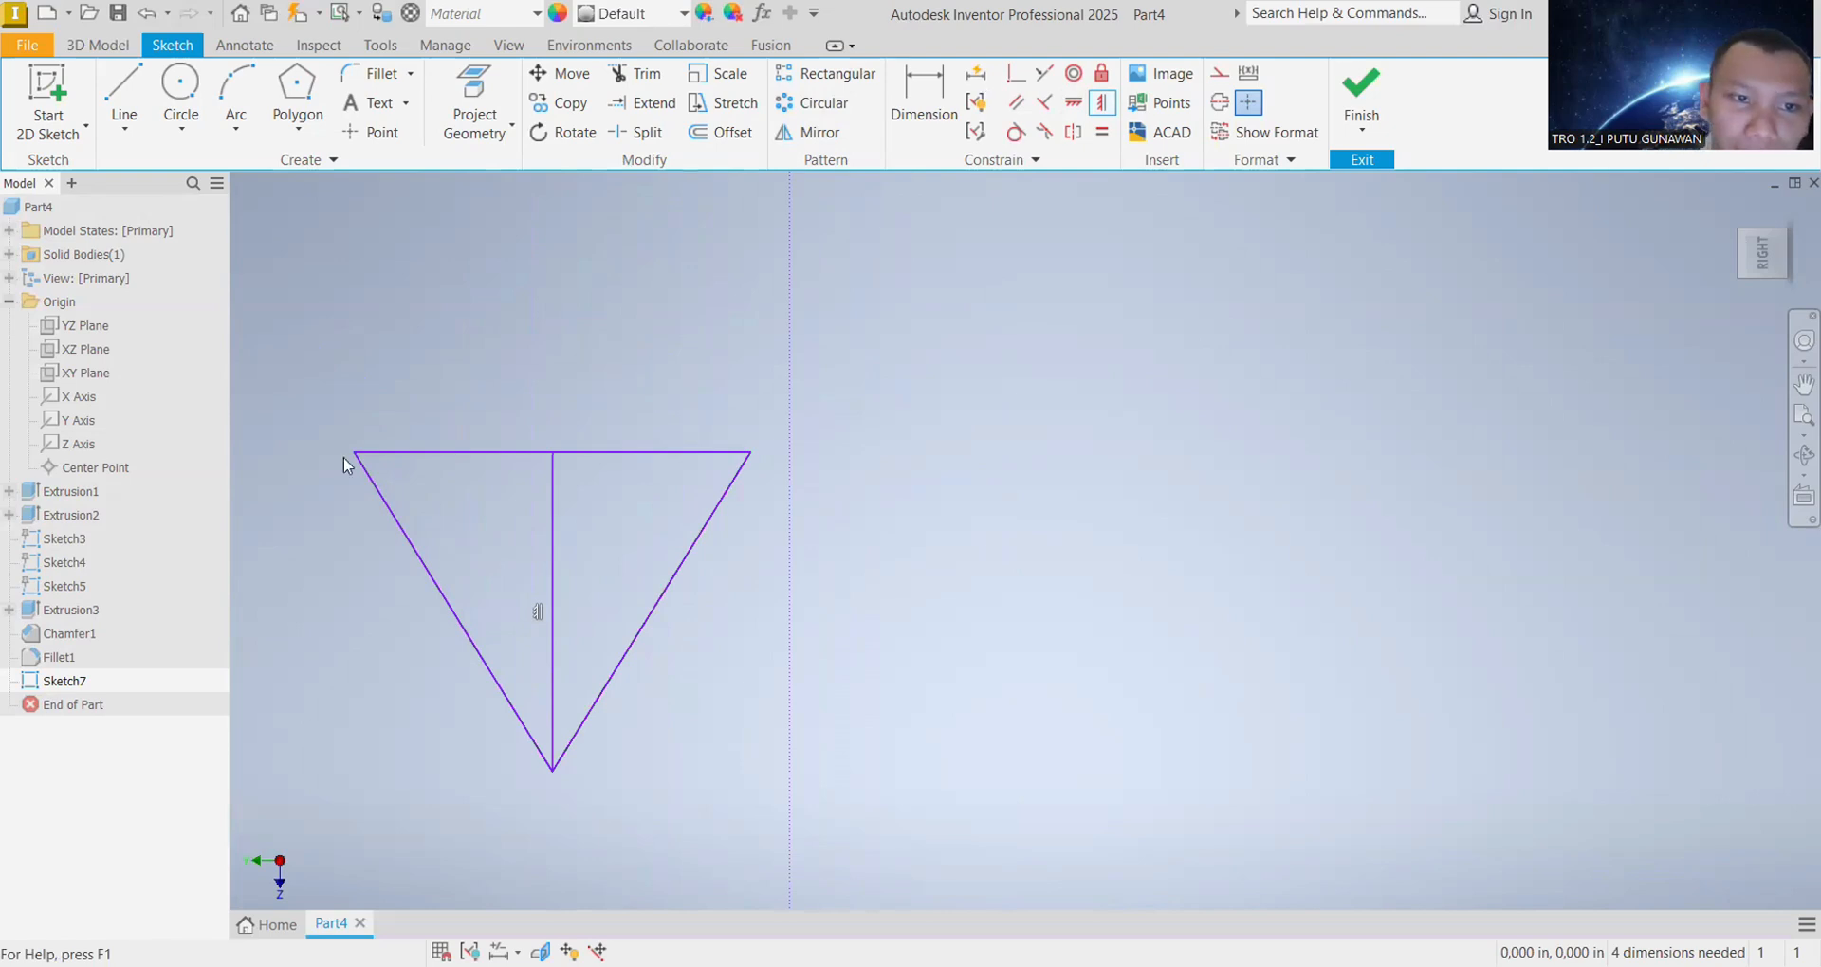
key(d)
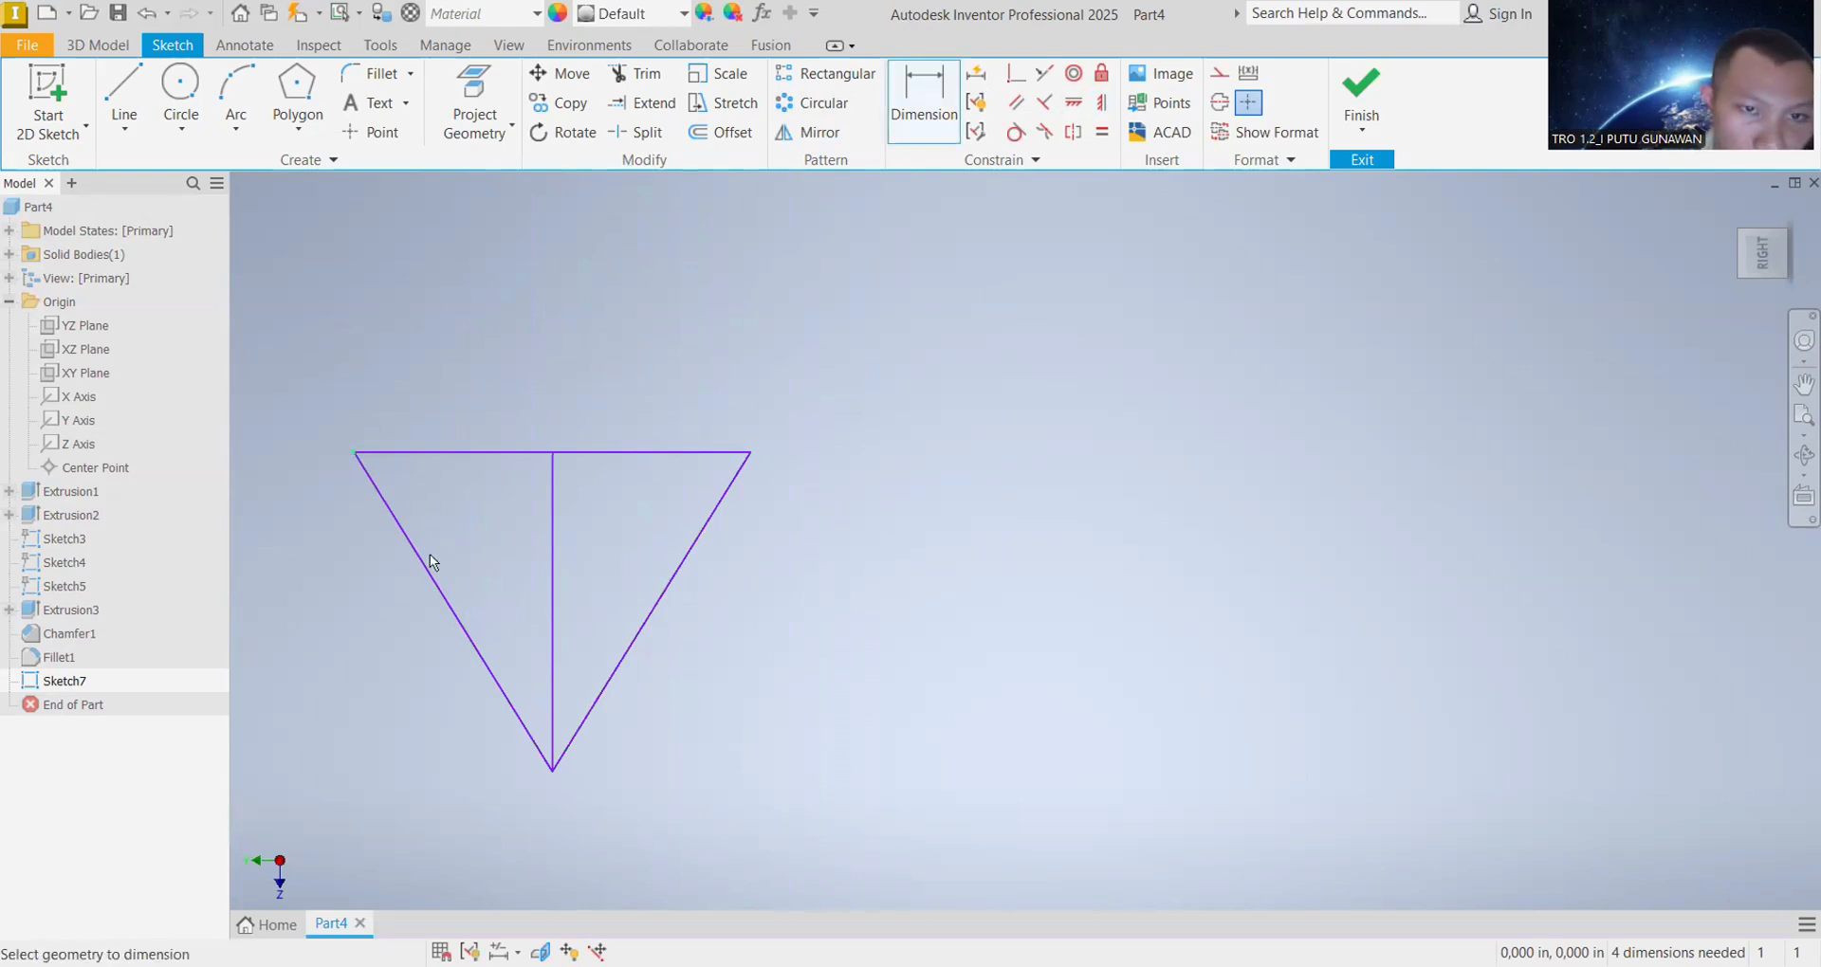
click(438, 596)
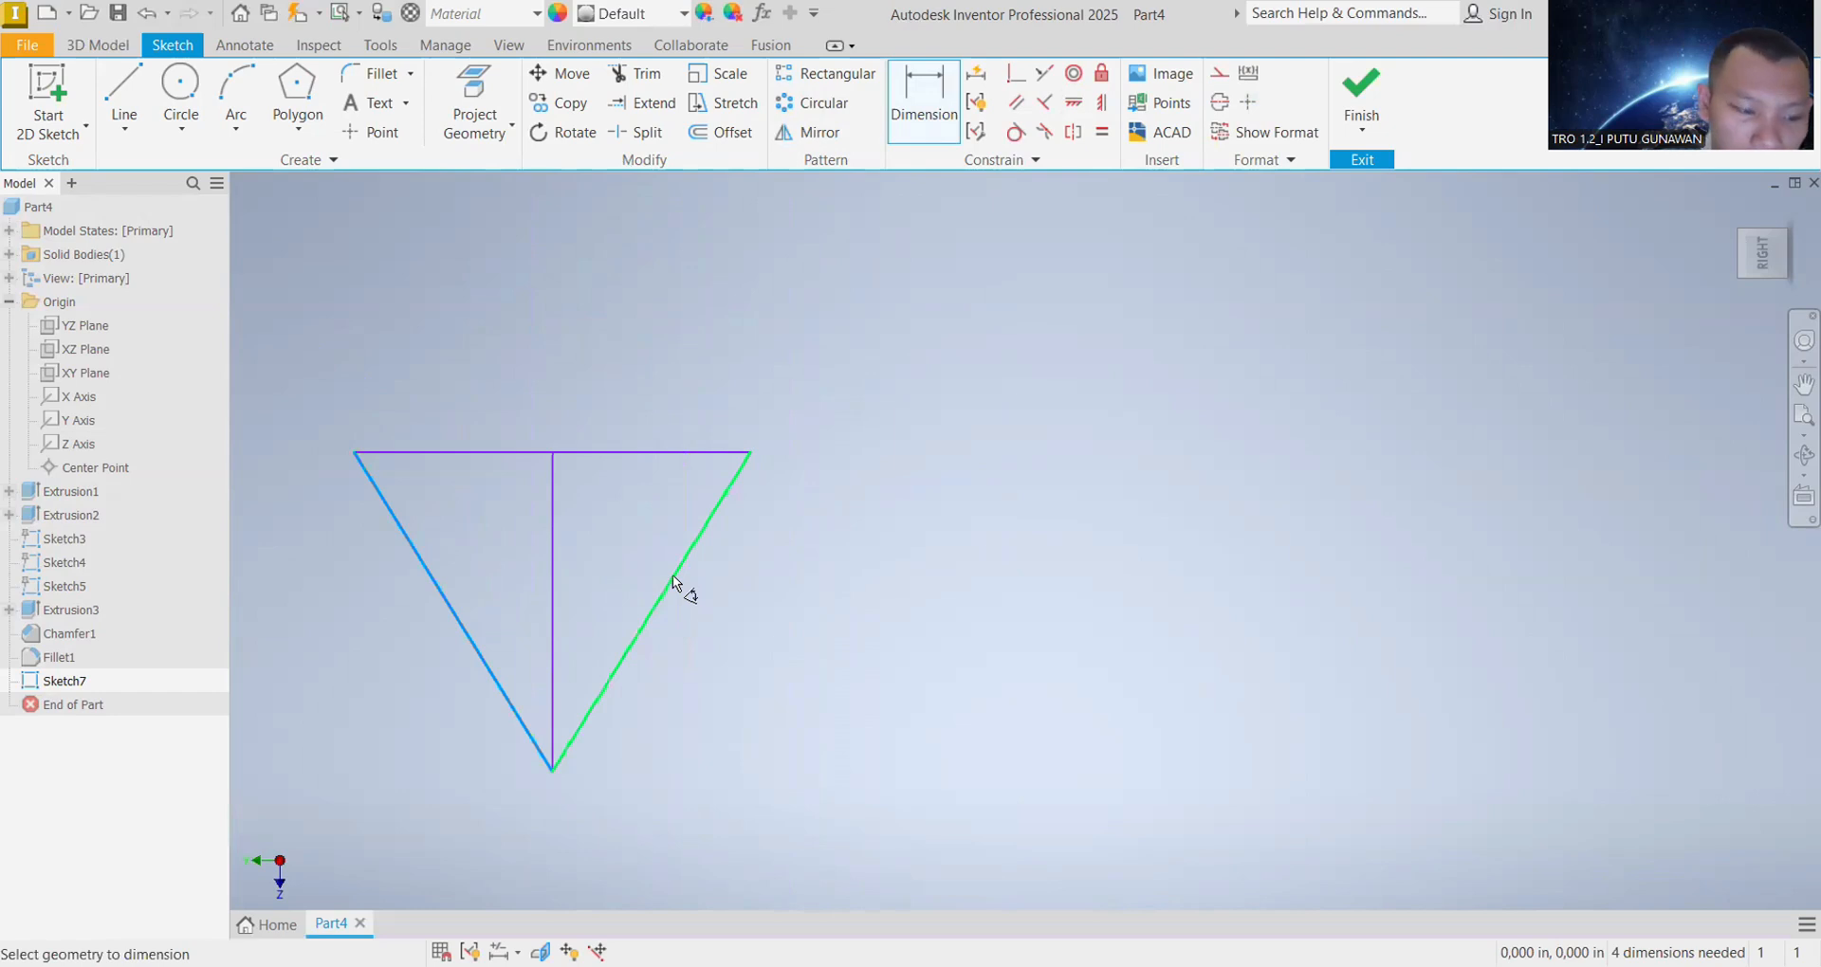
click(673, 582)
click(601, 310)
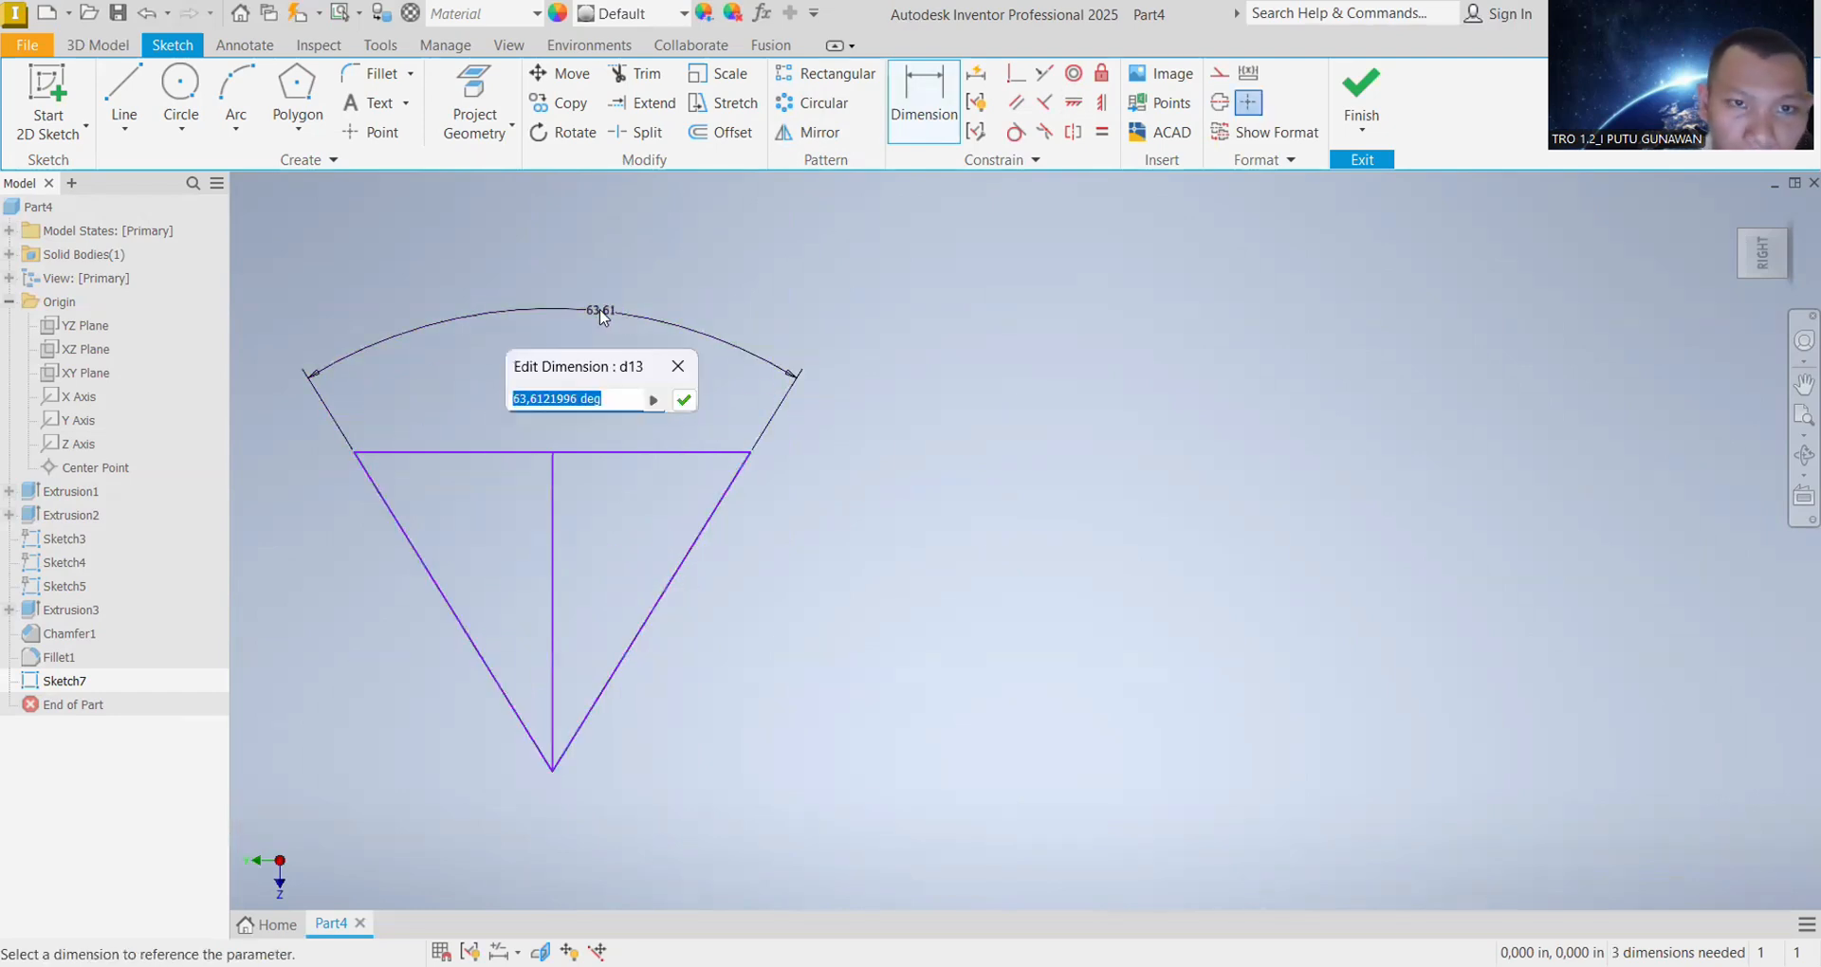
text(60)
key(Return)
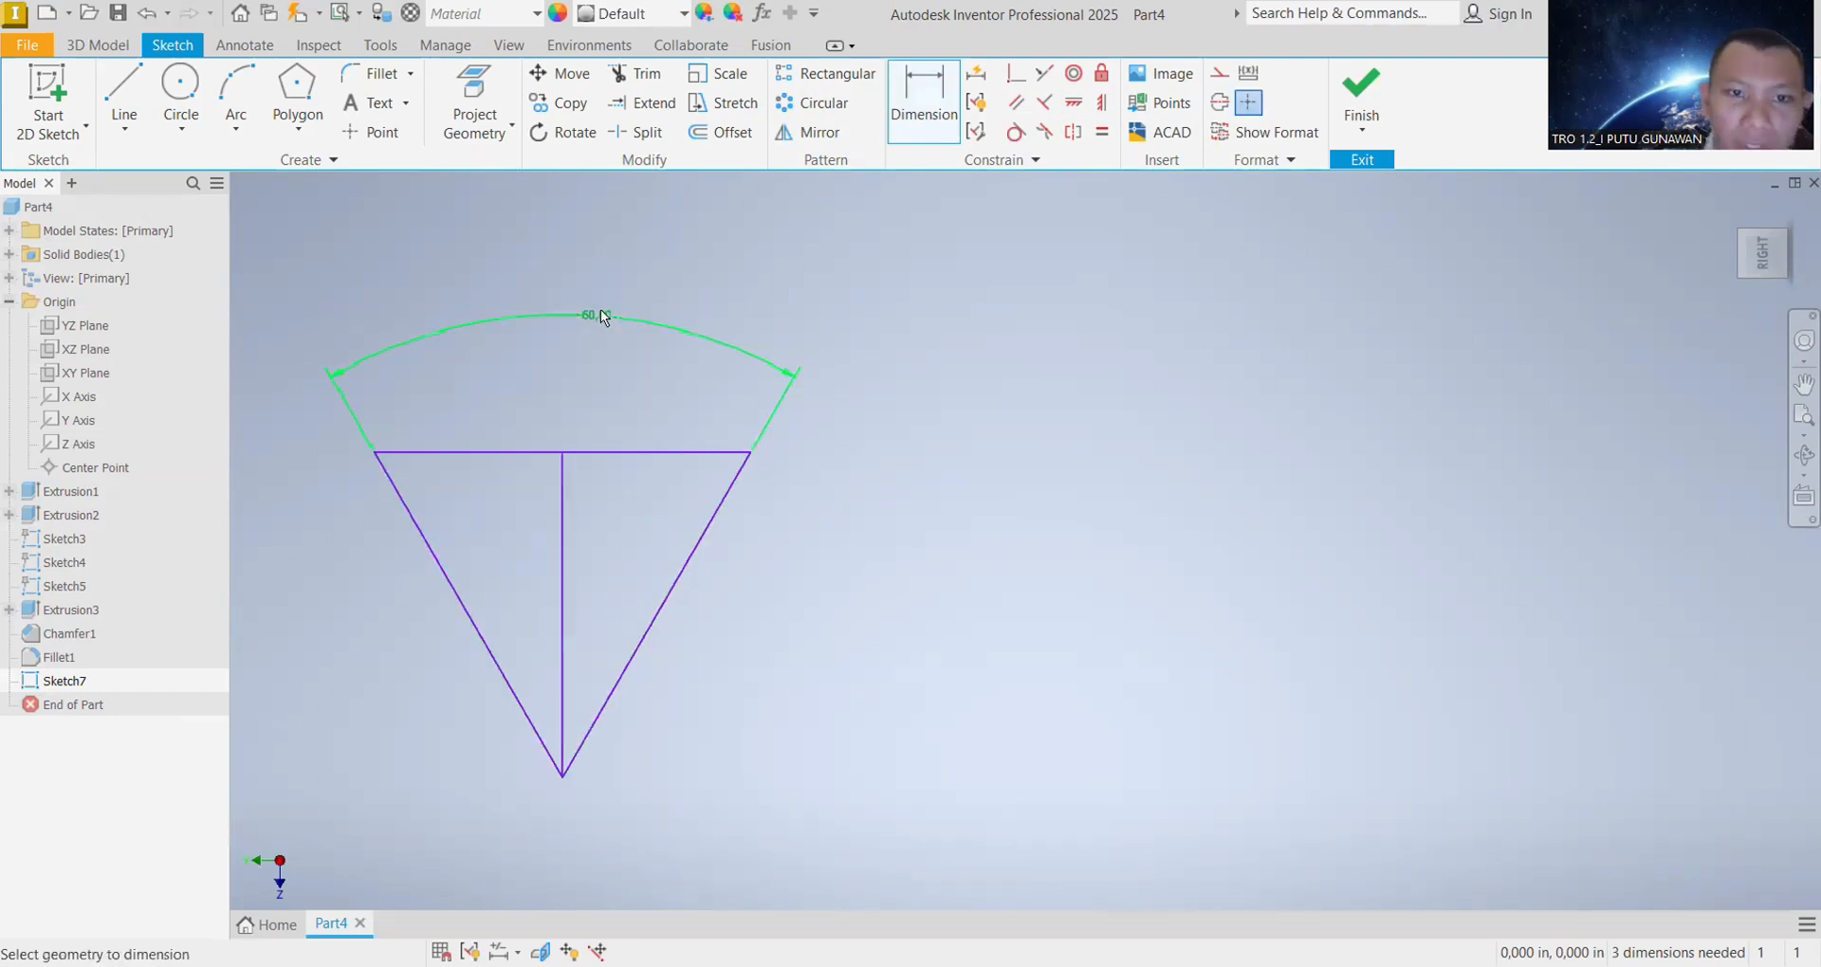
Step: Dimension the width of the triangle's horizontal edge between its two end points at 1.7 mm
click(373, 451)
click(751, 452)
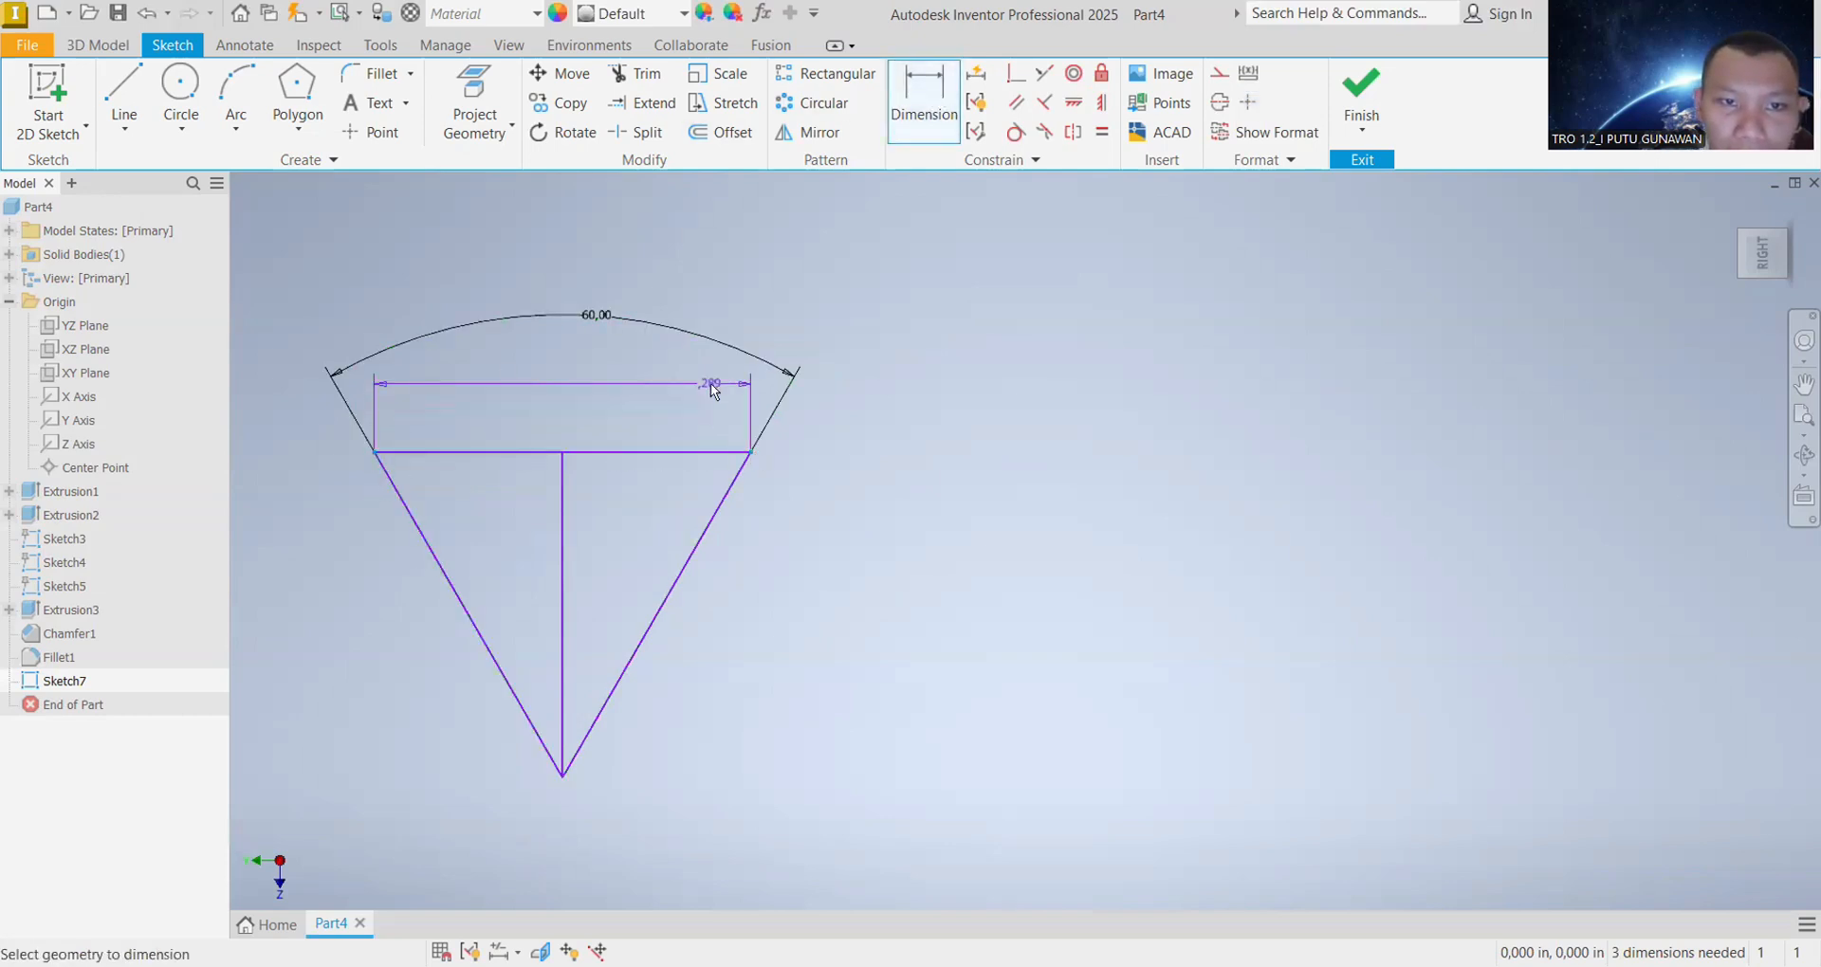
click(712, 388)
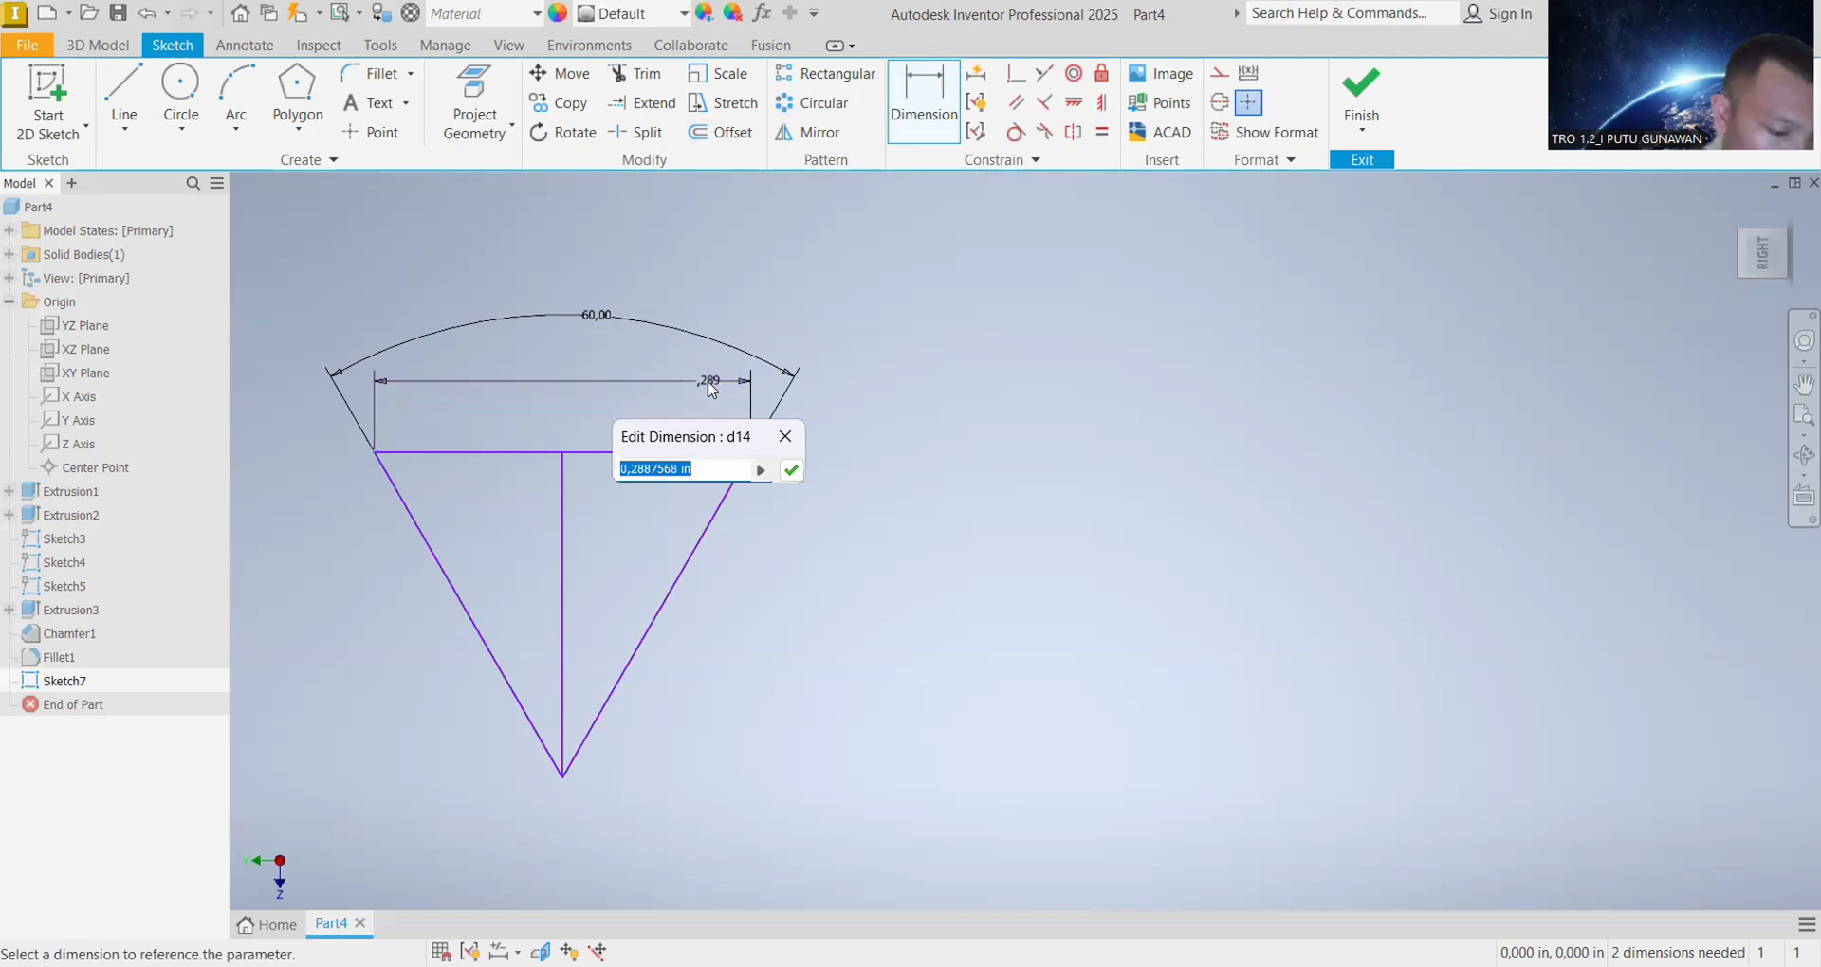
text(1)
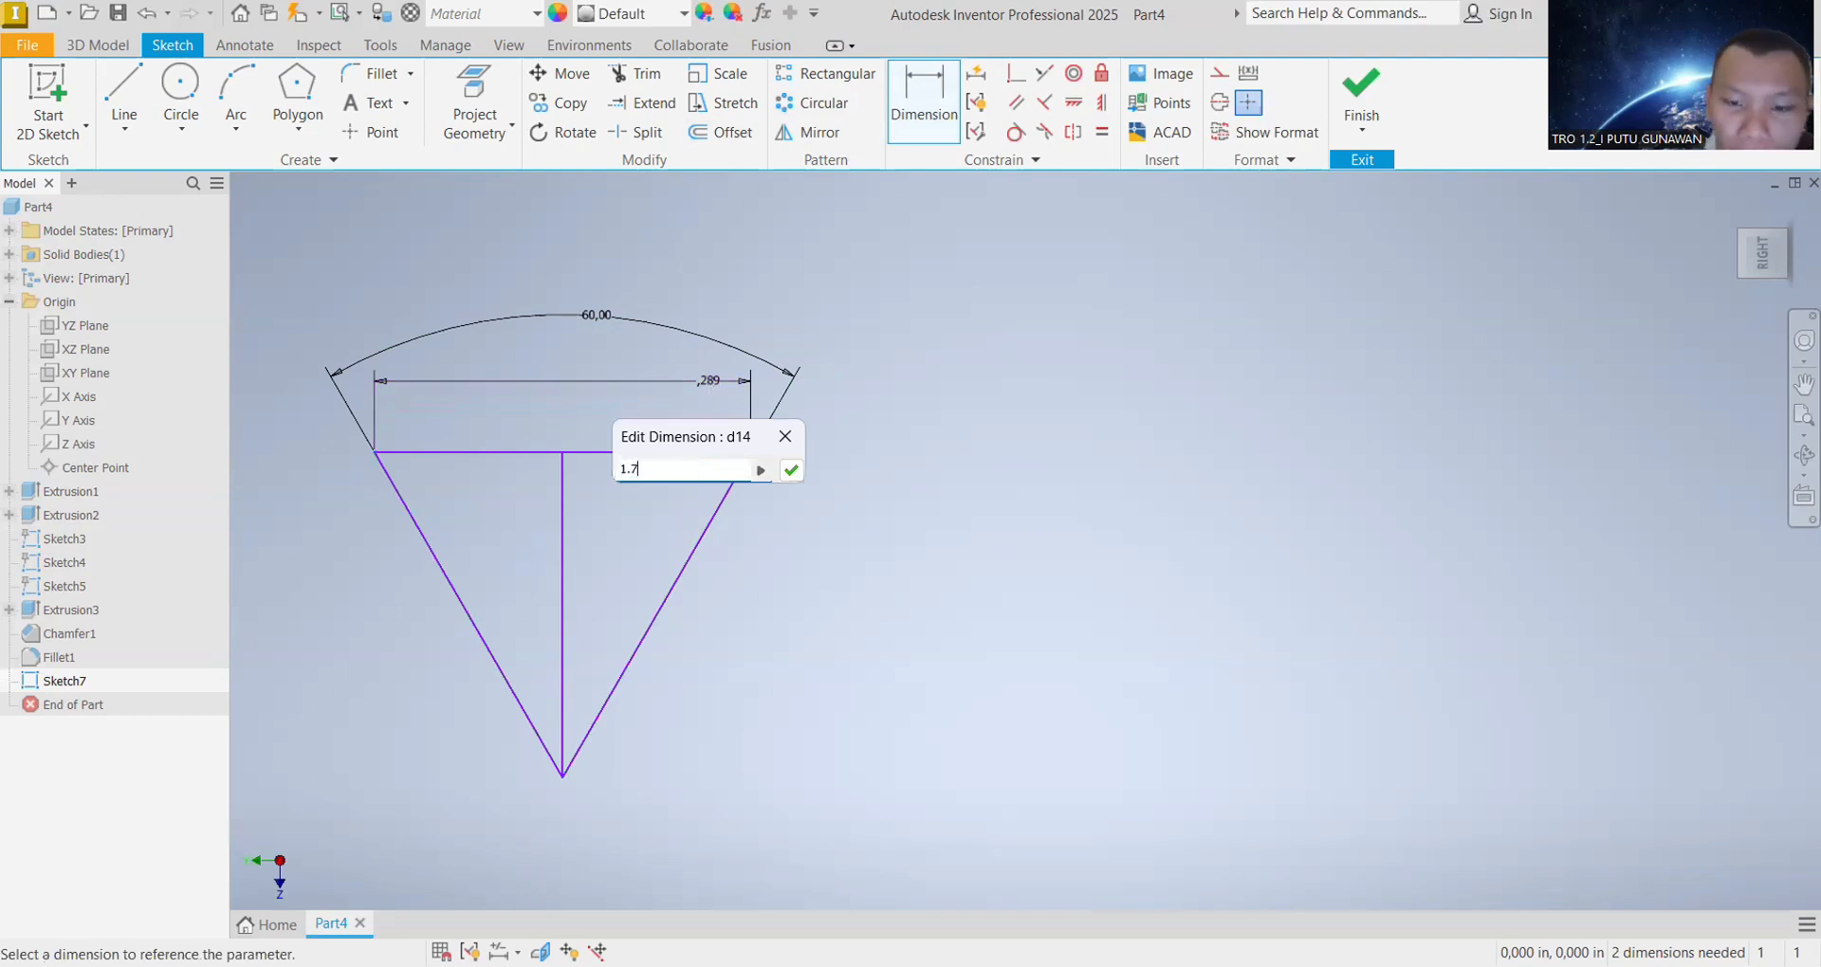
text(.7)
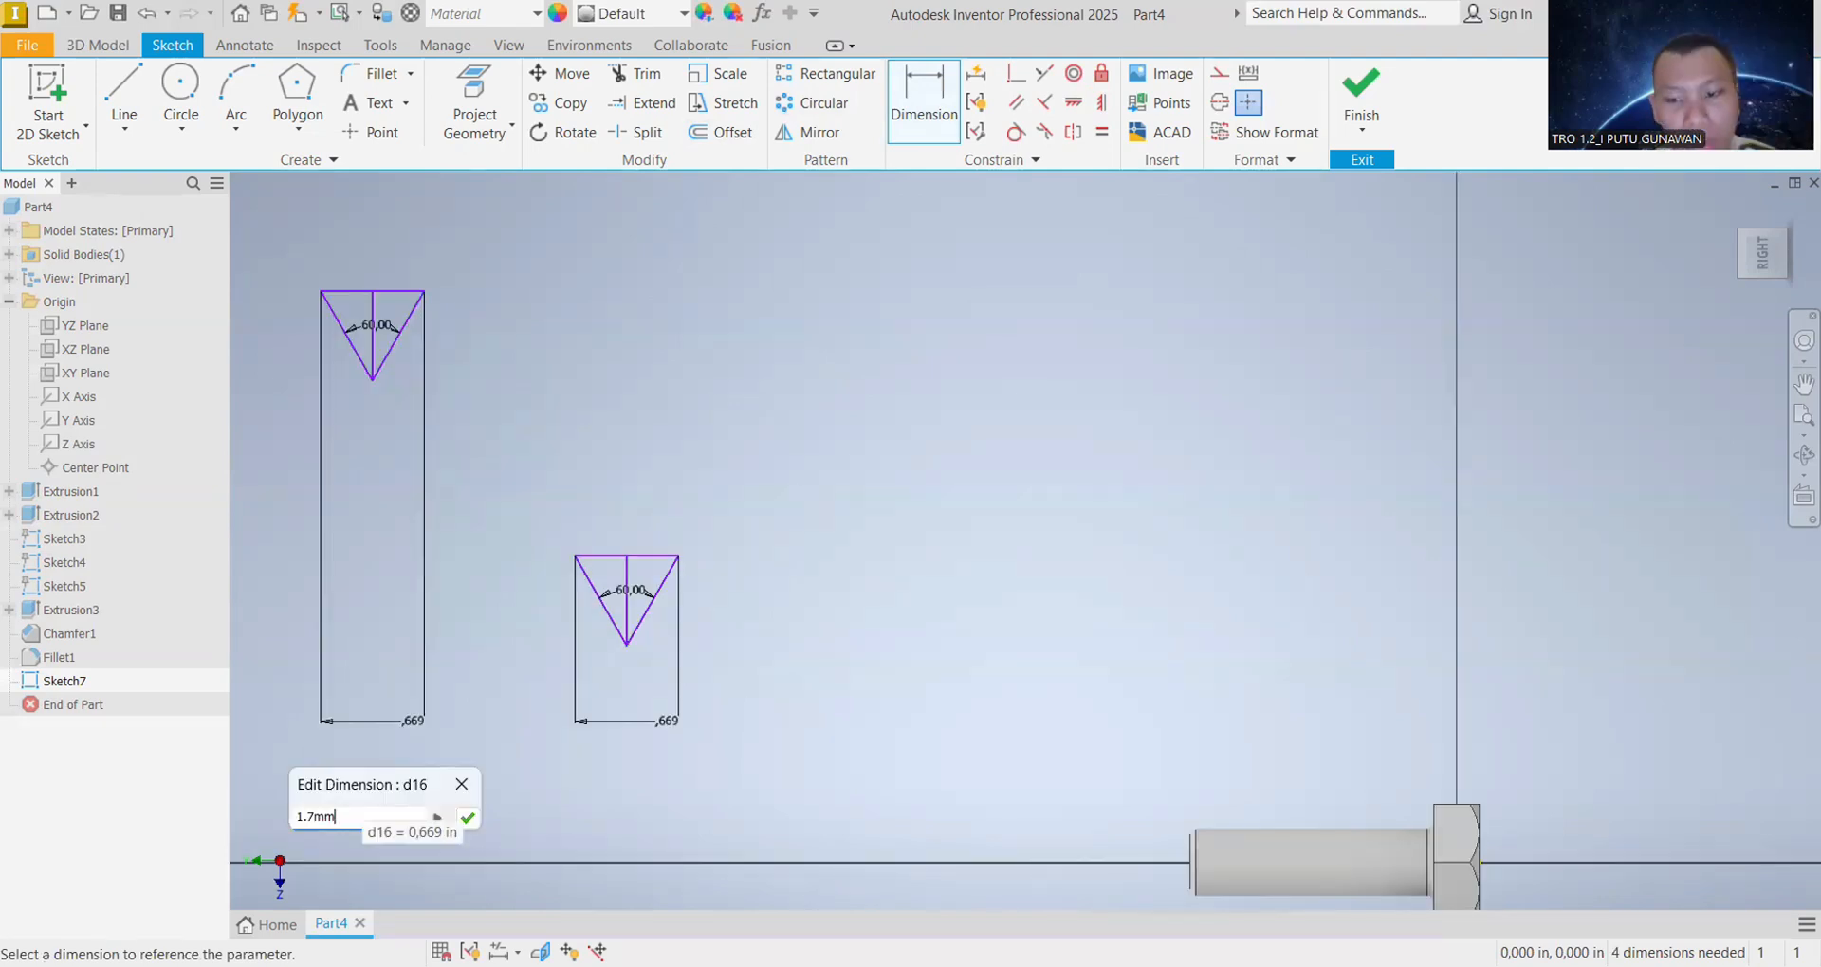
key(Return)
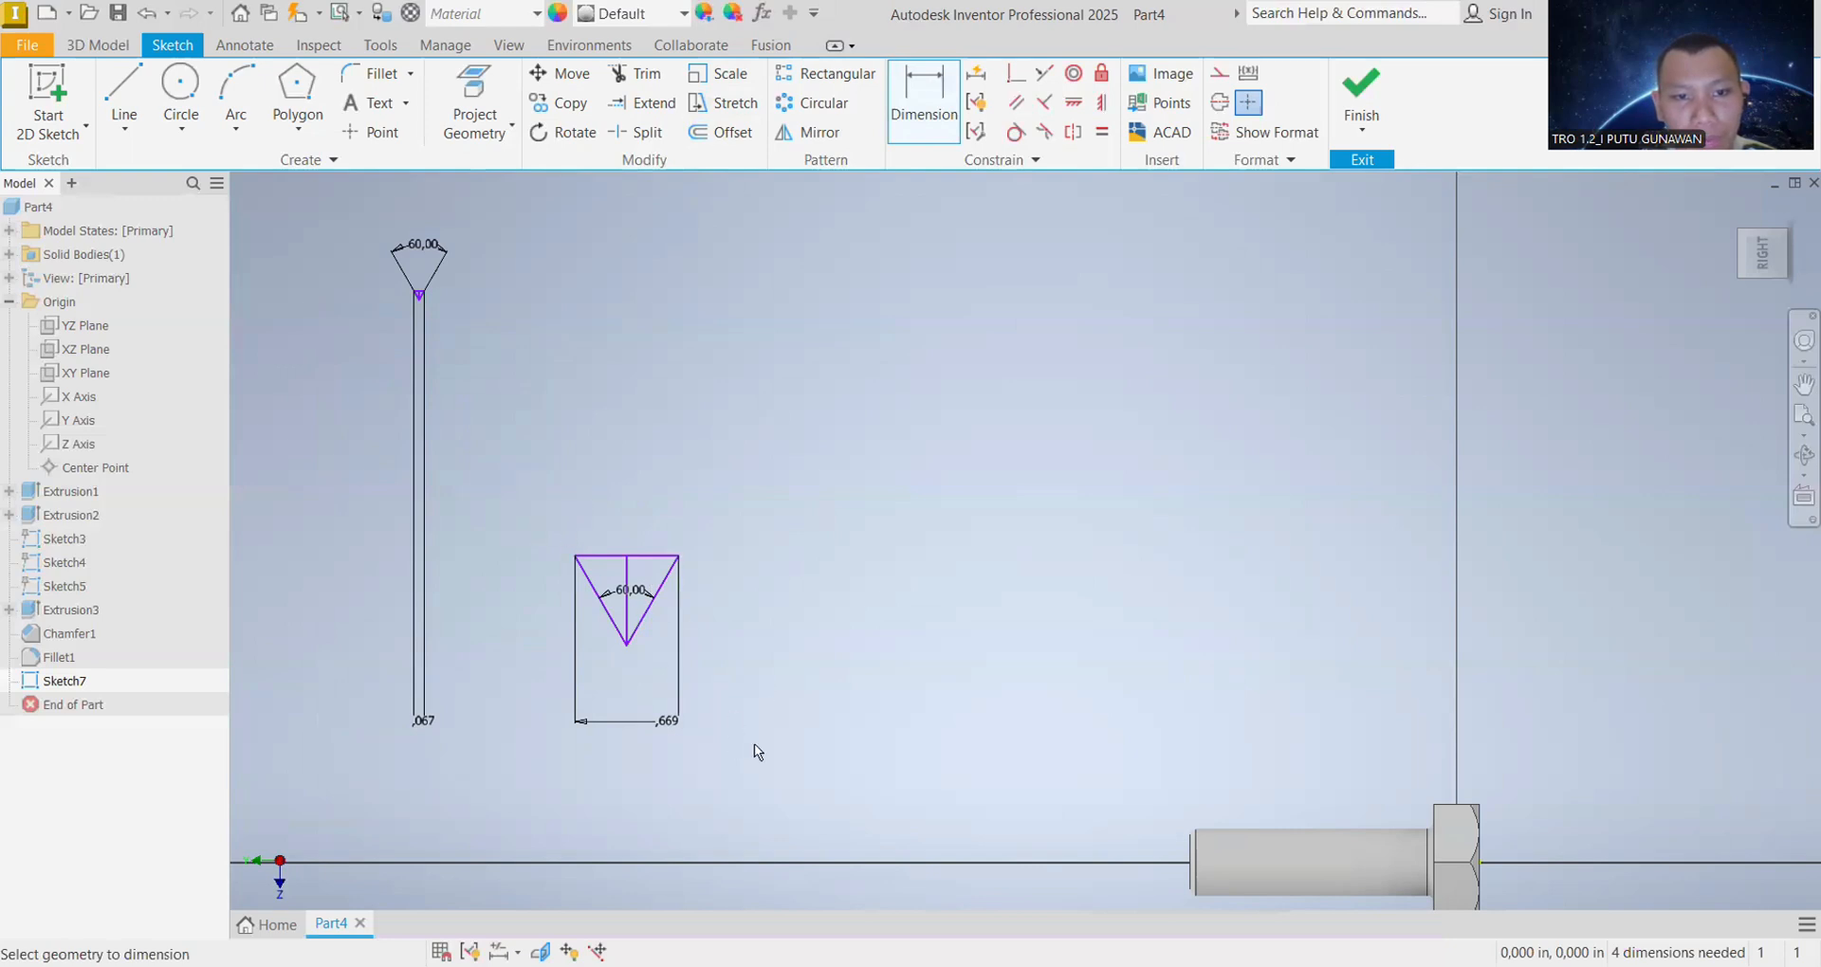
Step: Round the triangle's apex with a 0.2 mm radius sketch fillet between the two slanted sides
scroll(407, 294, up, 3)
scroll(555, 373, down, 8)
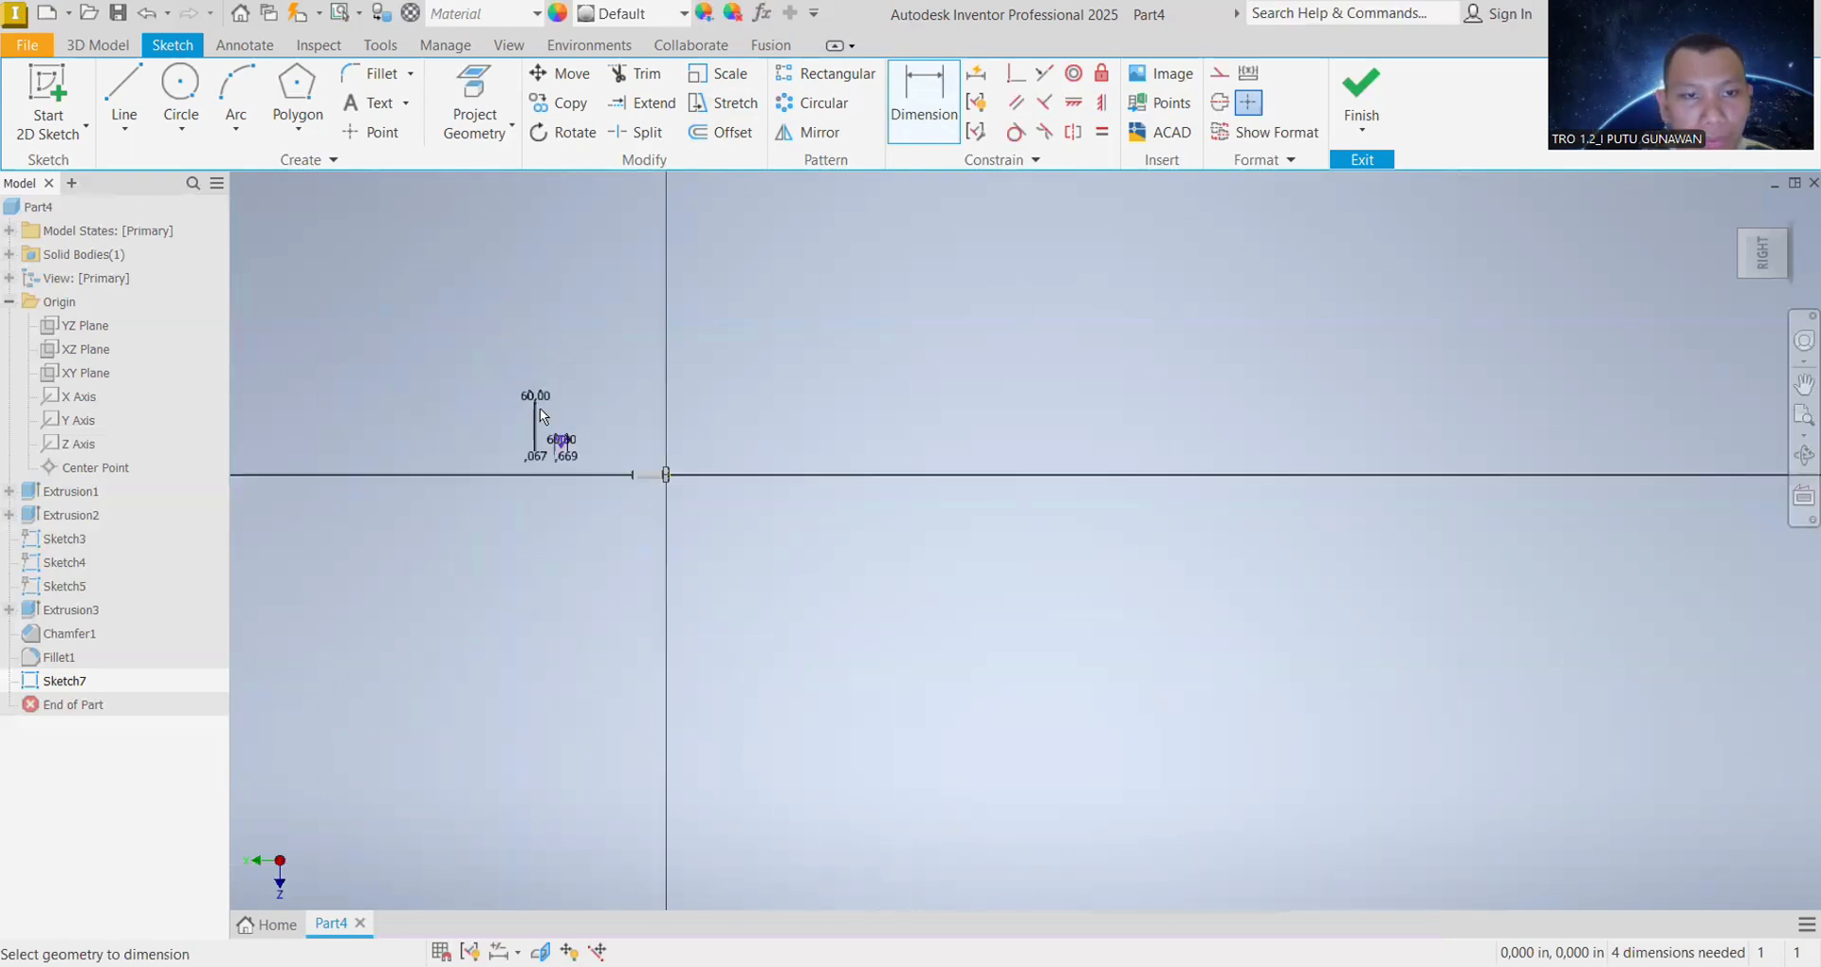
scroll(538, 408, up, 8)
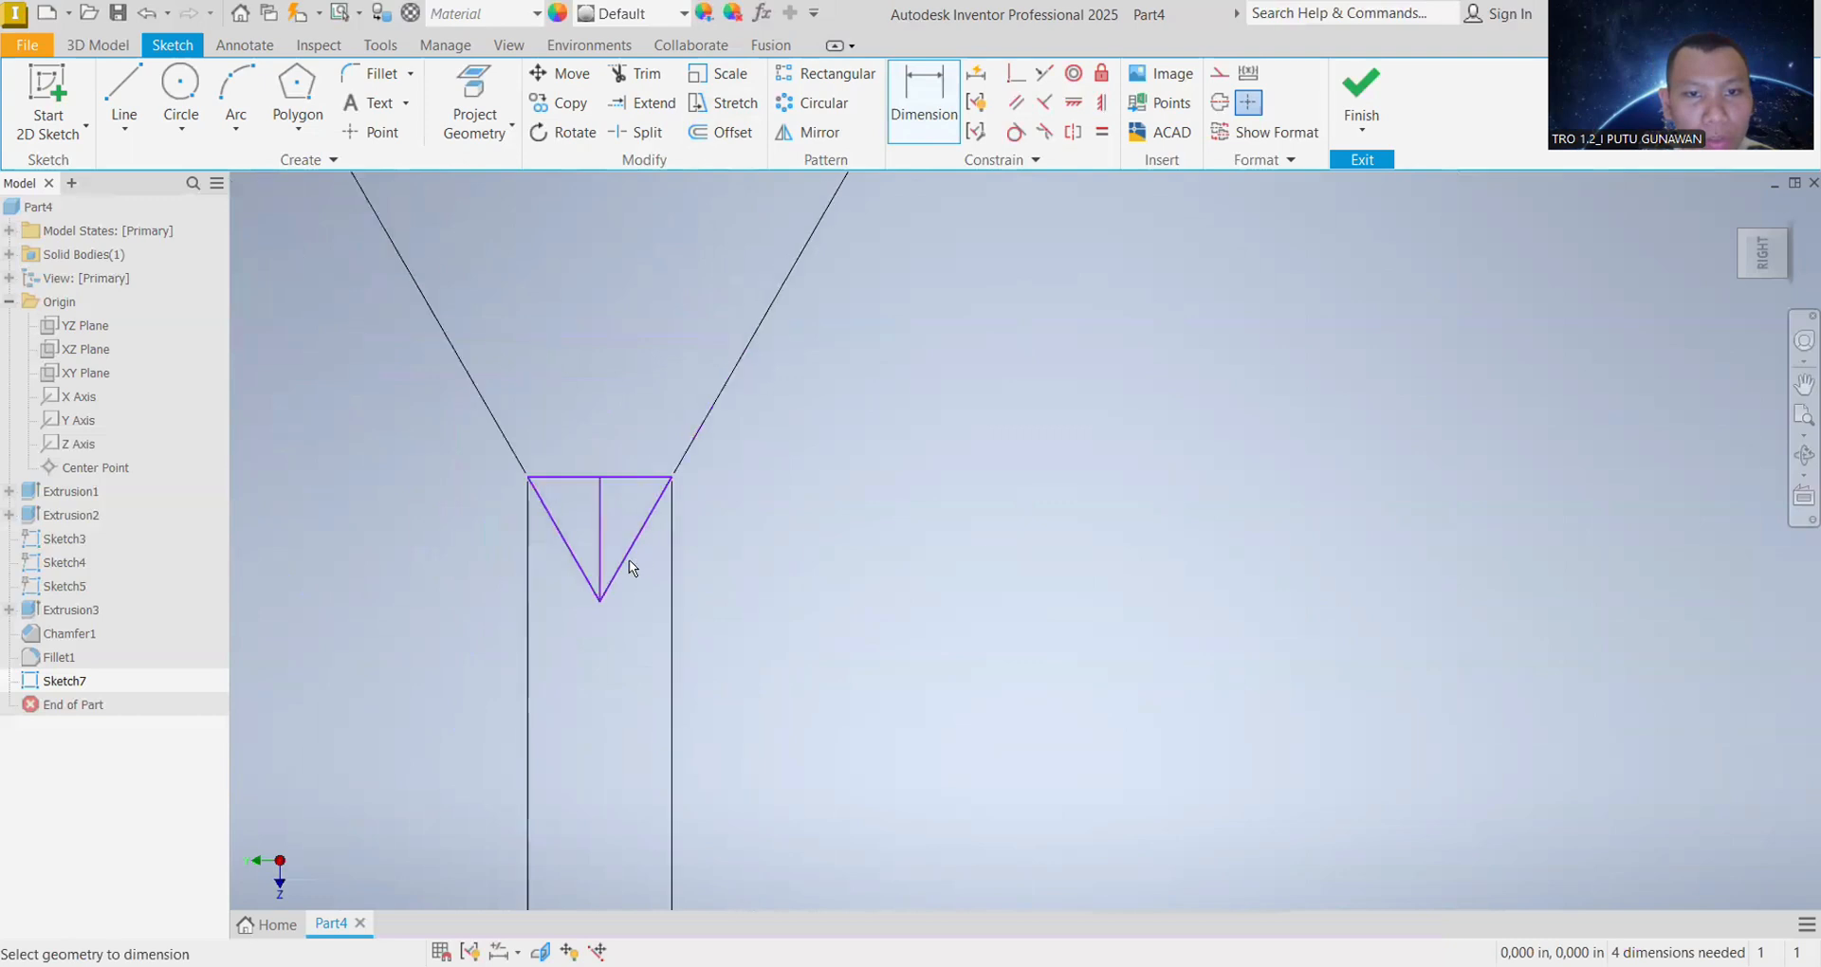
scroll(629, 559, down, 3)
scroll(696, 574, down, 3)
scroll(662, 575, up, 6)
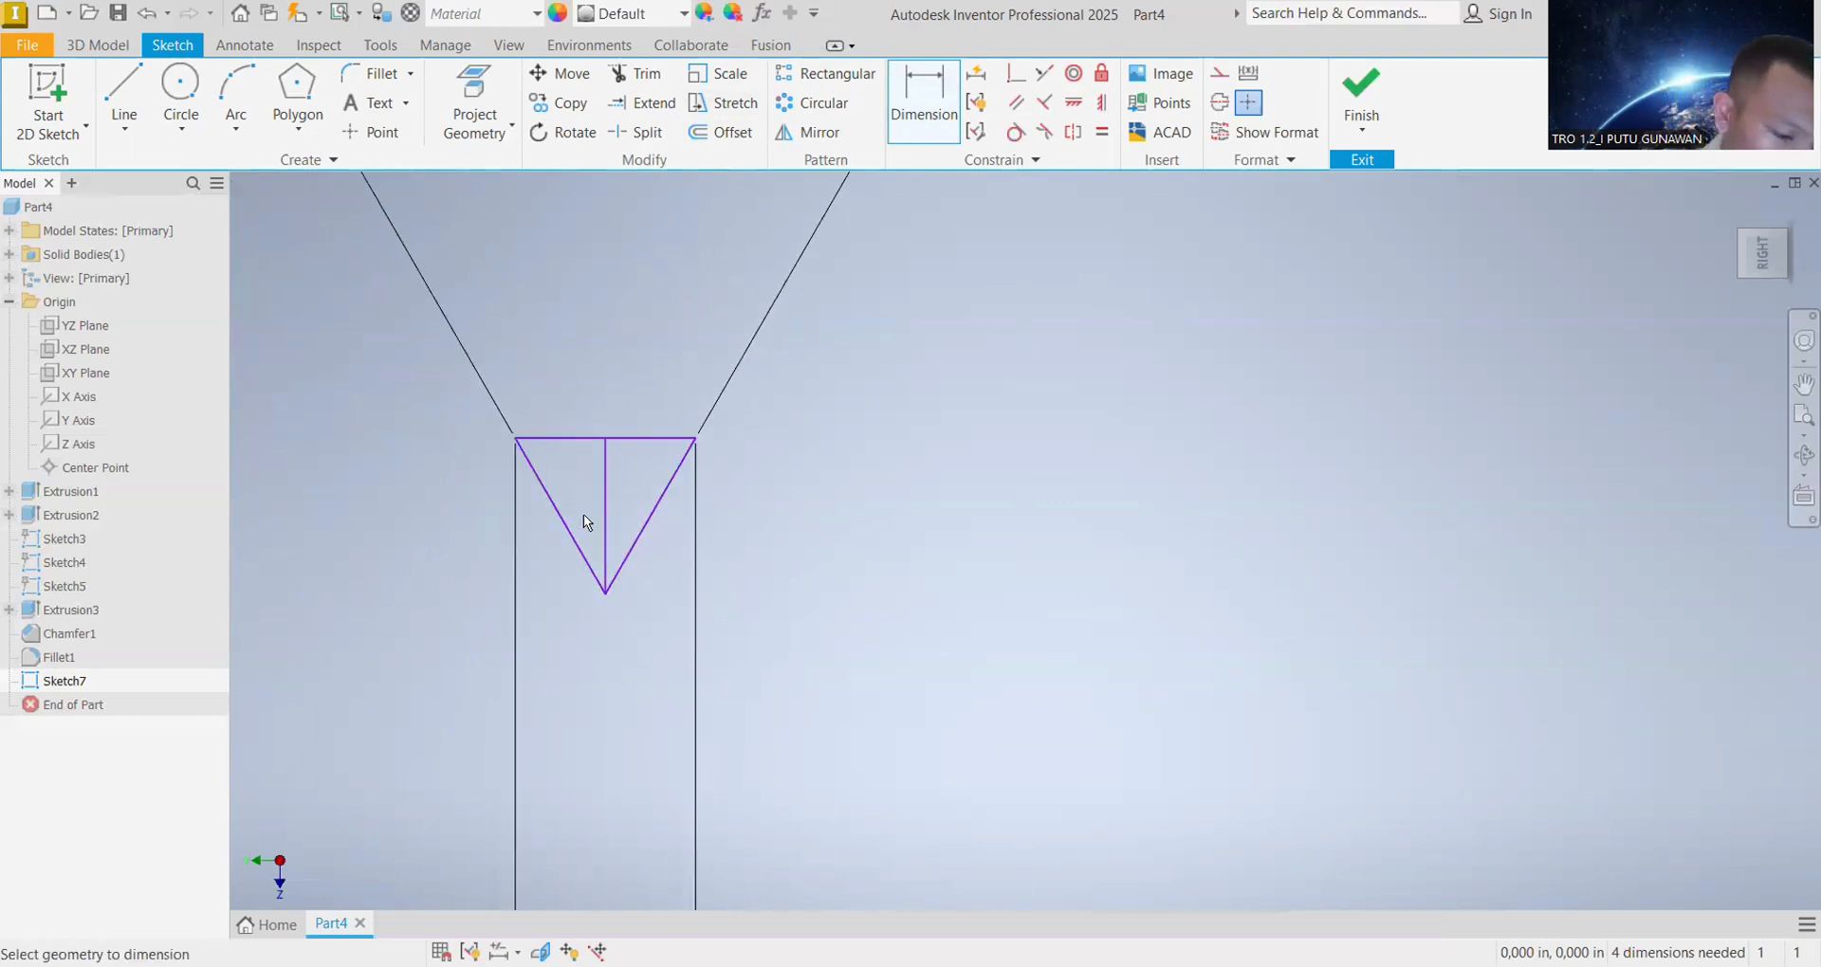
scroll(583, 514, down, 3)
scroll(580, 515, up, 7)
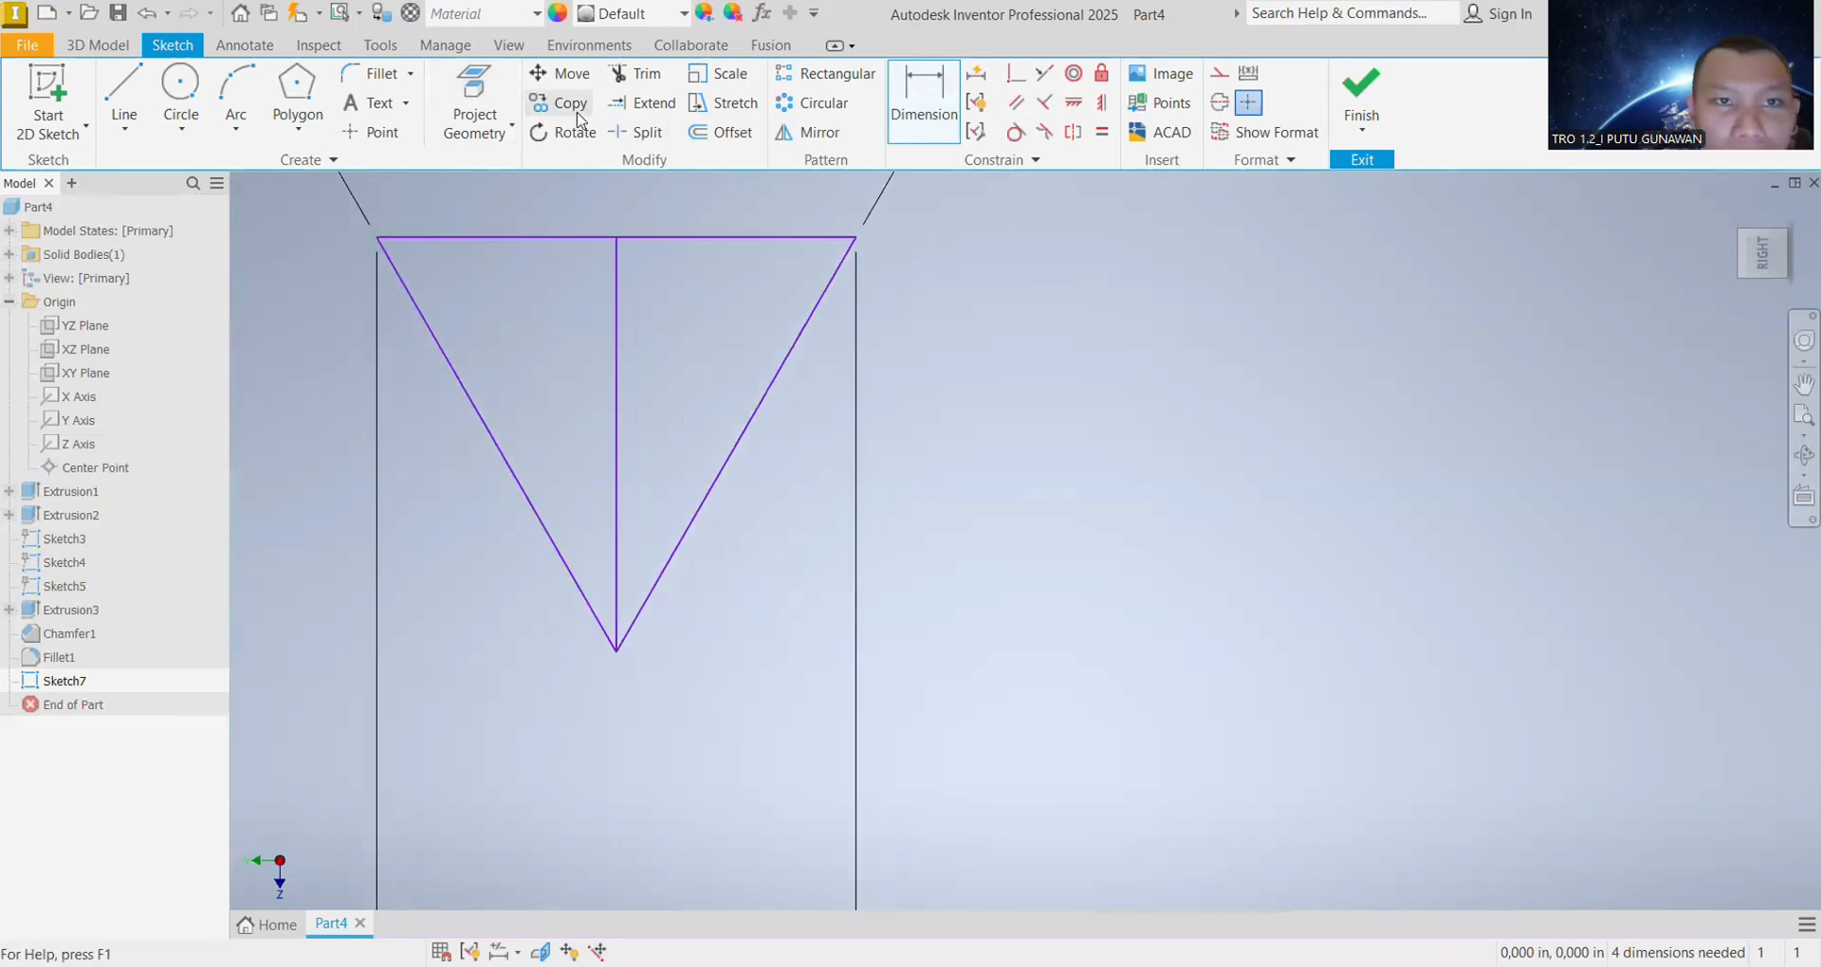
click(378, 76)
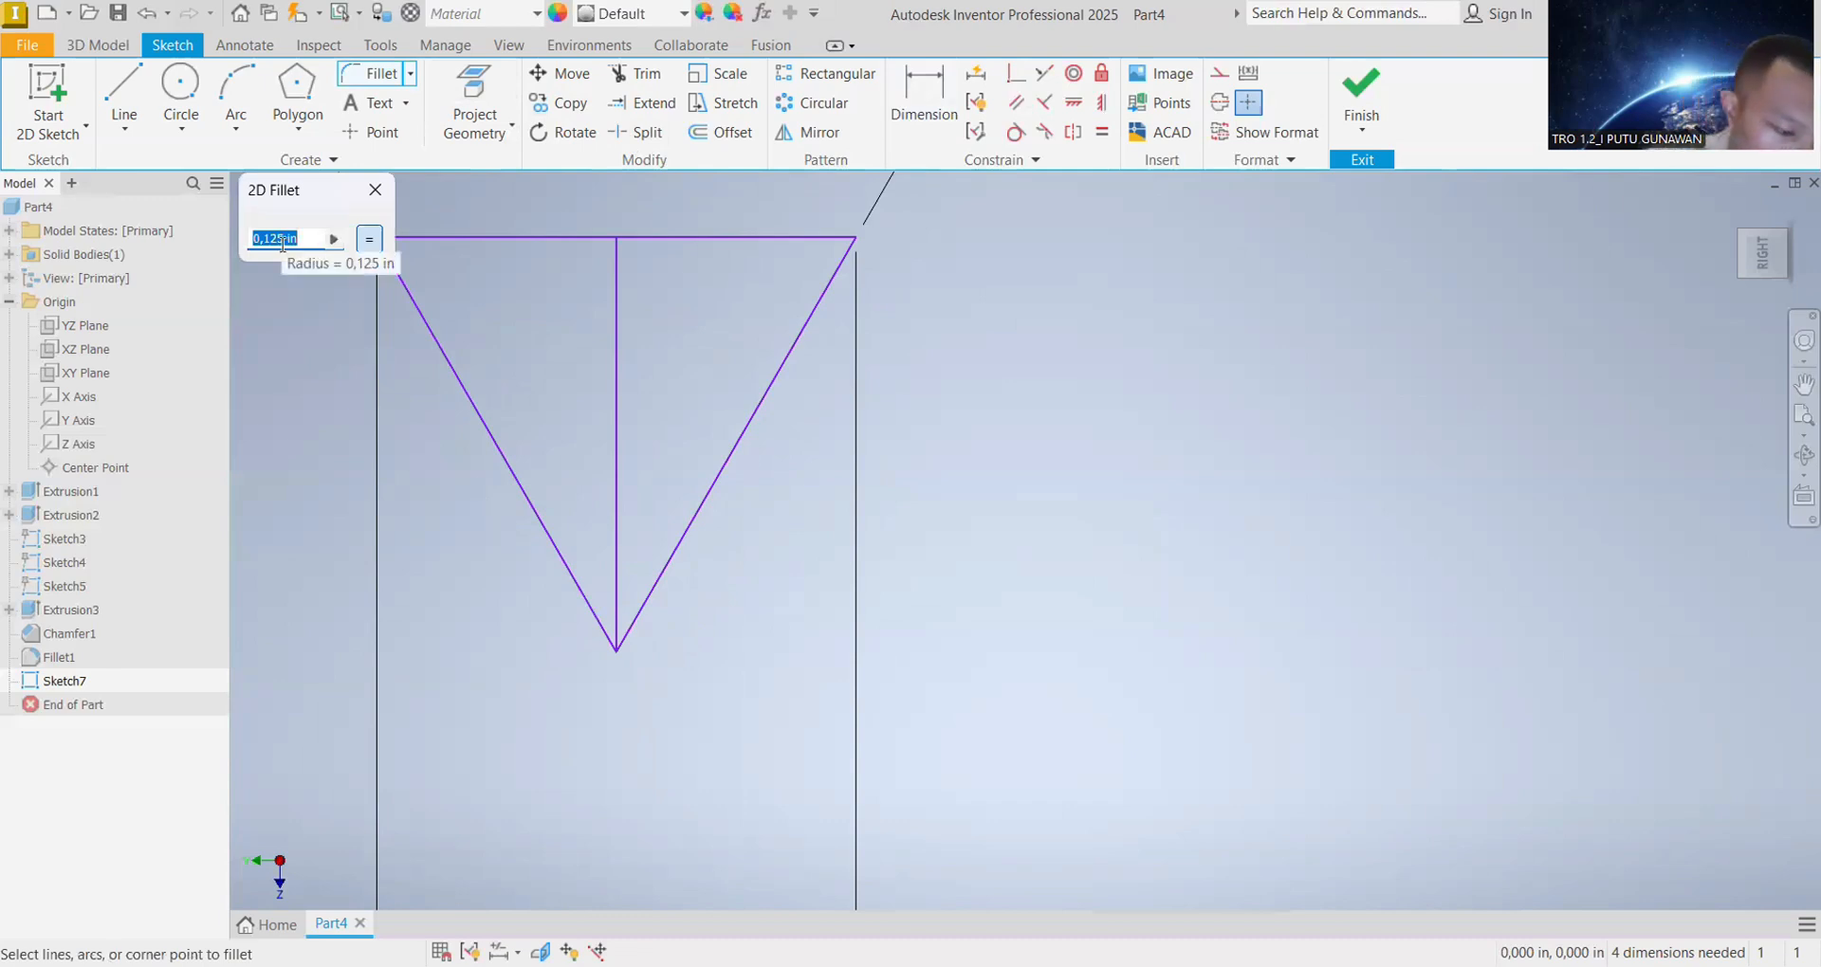
text(0.2mm)
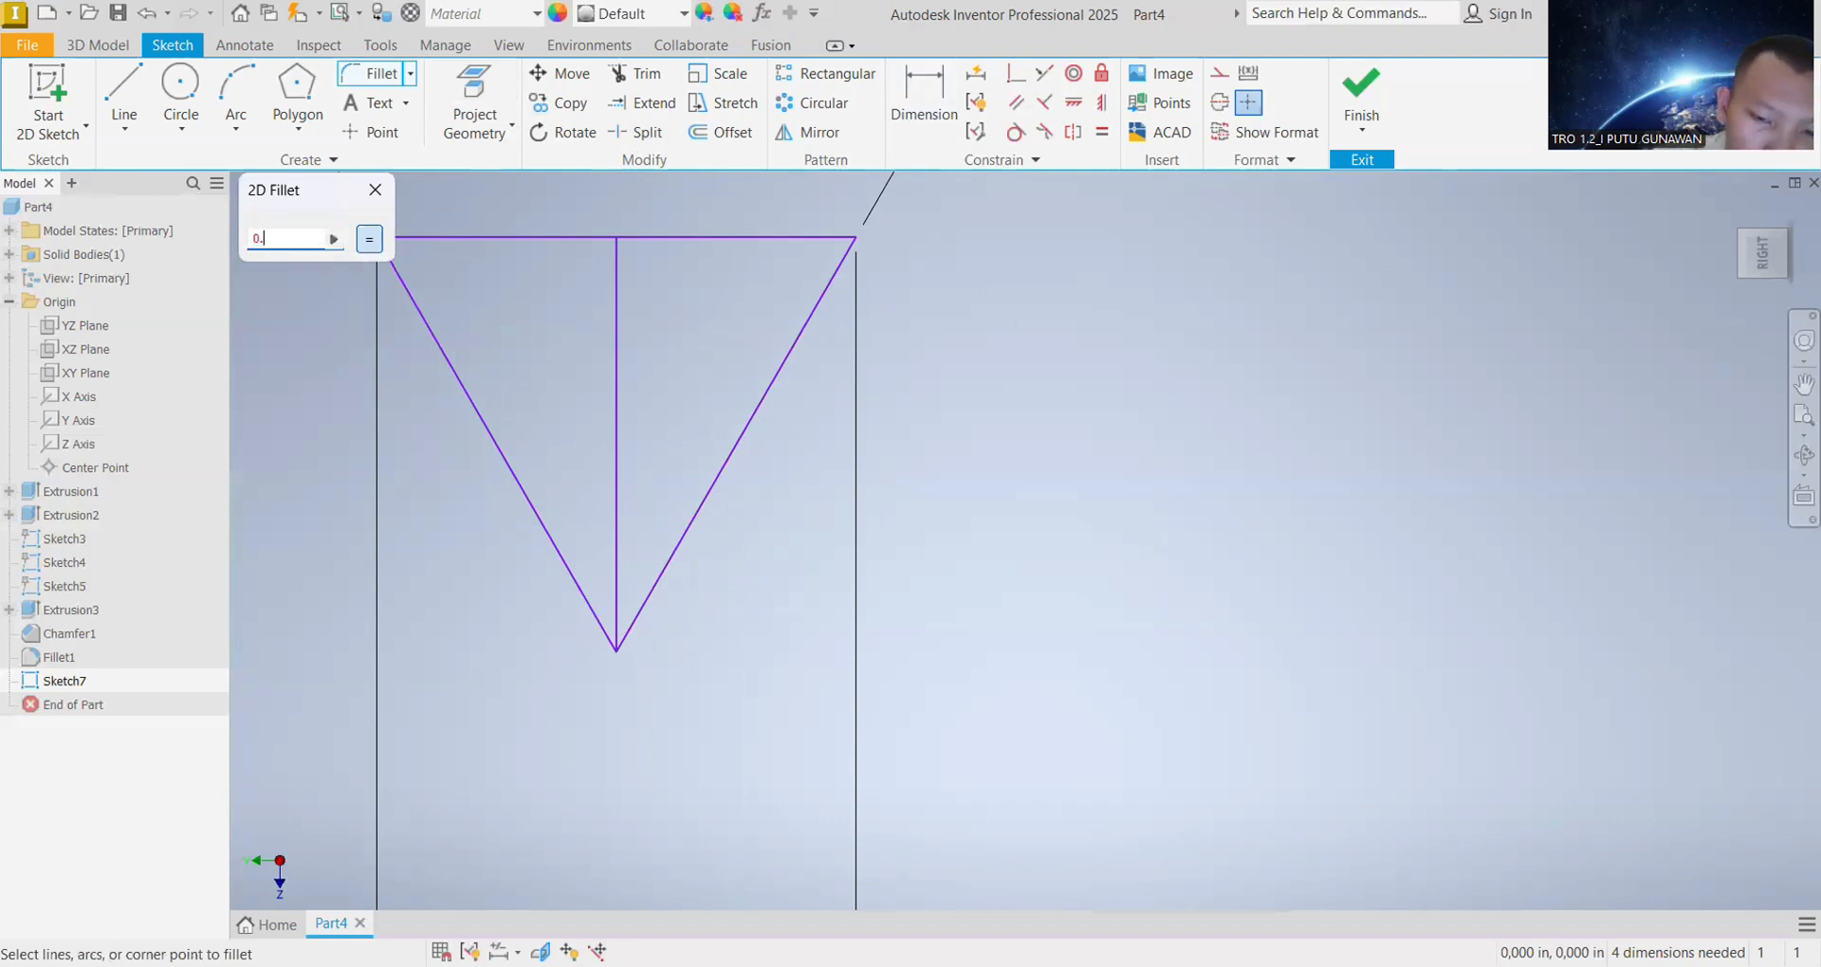
click(469, 398)
click(729, 459)
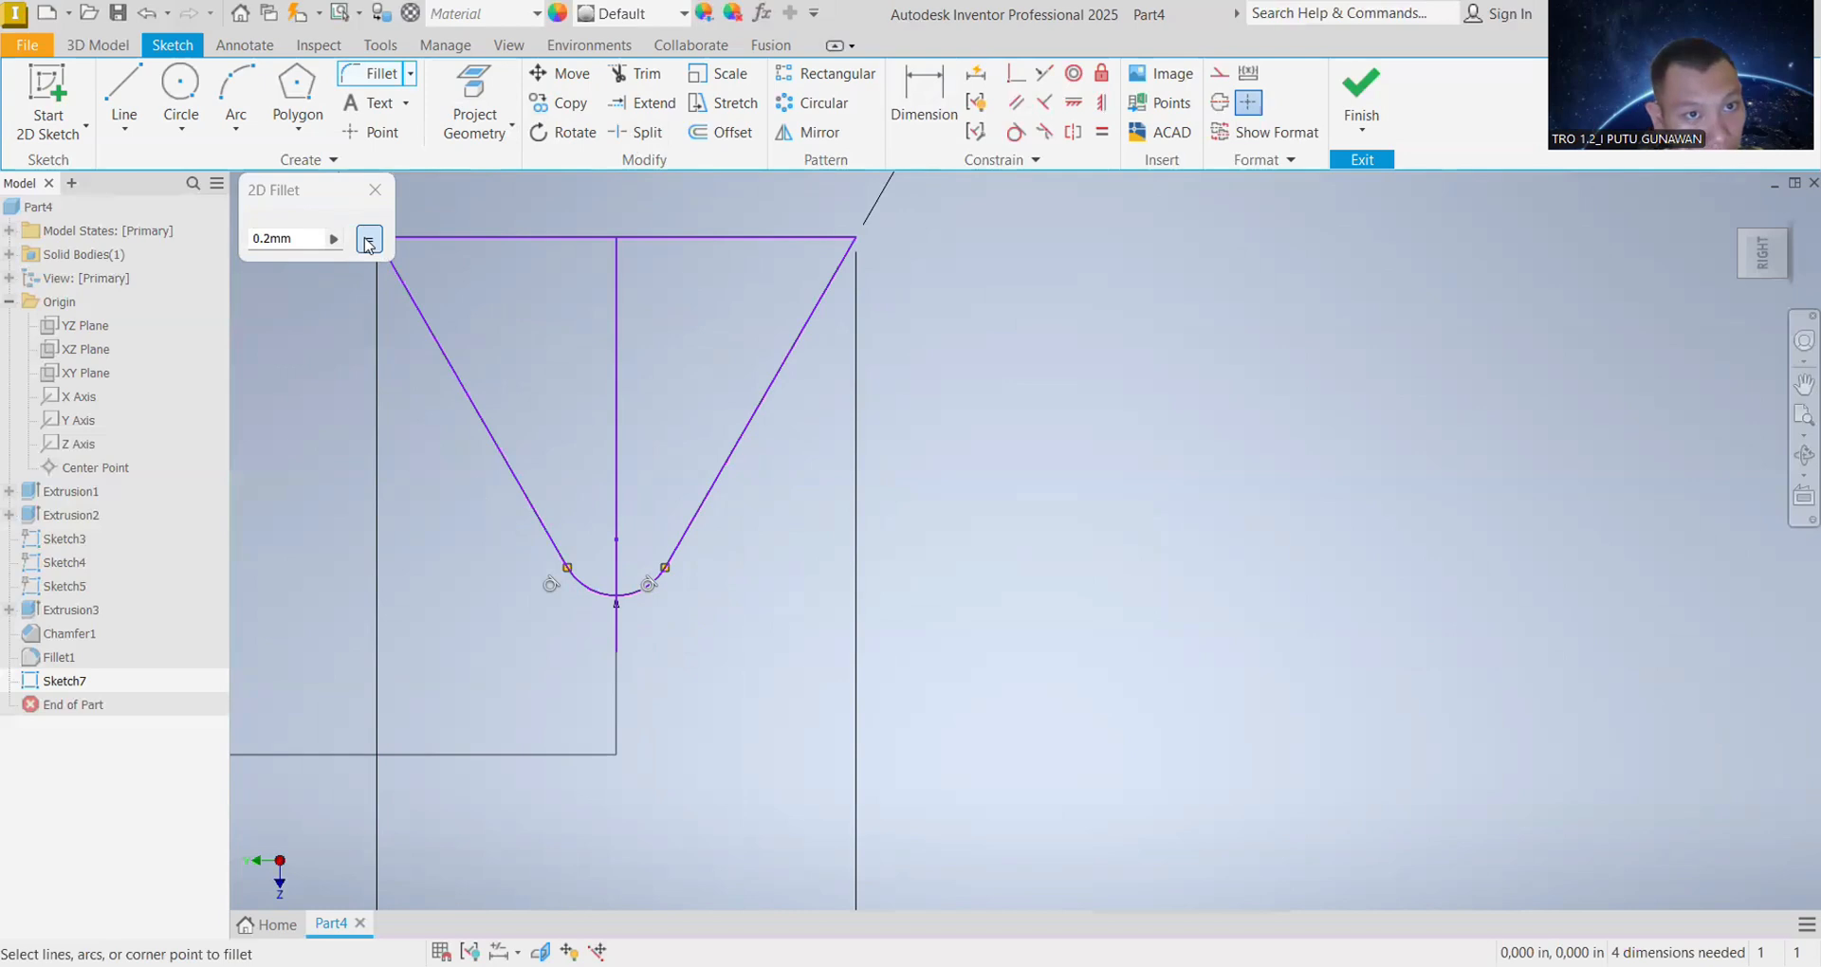
key(Escape)
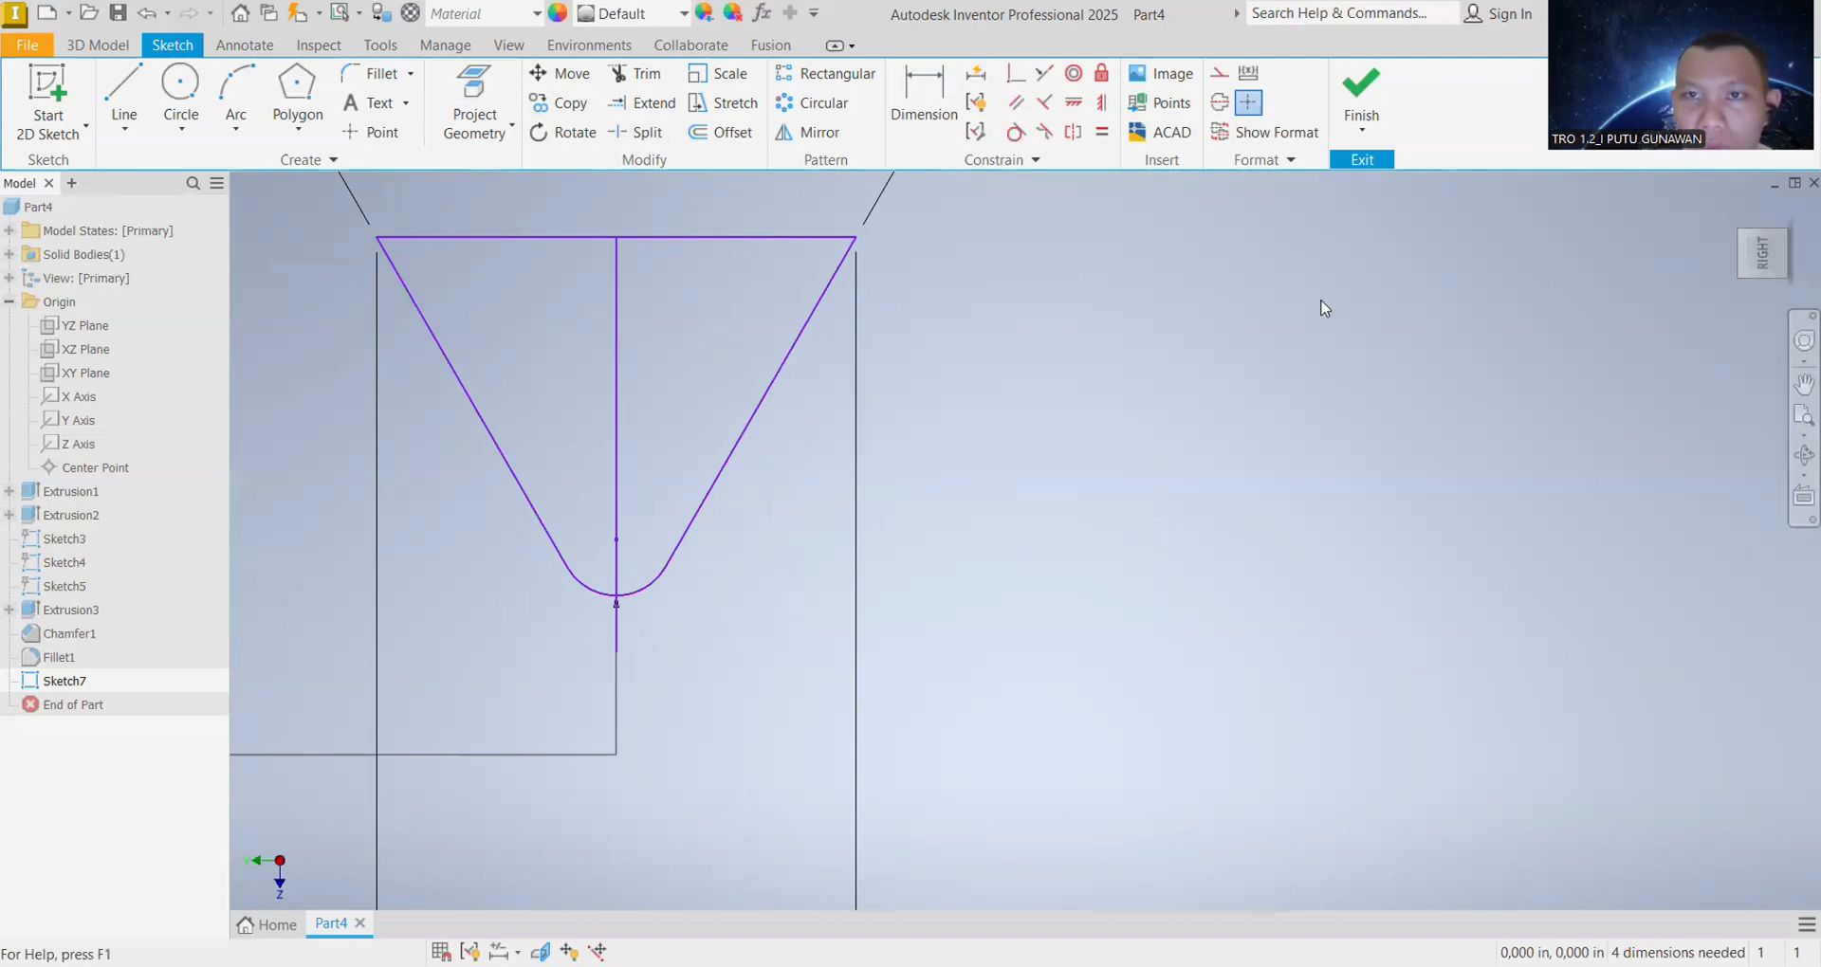
Step: Convert the vertical centre line inside the triangular profile to construction geometry
click(1218, 76)
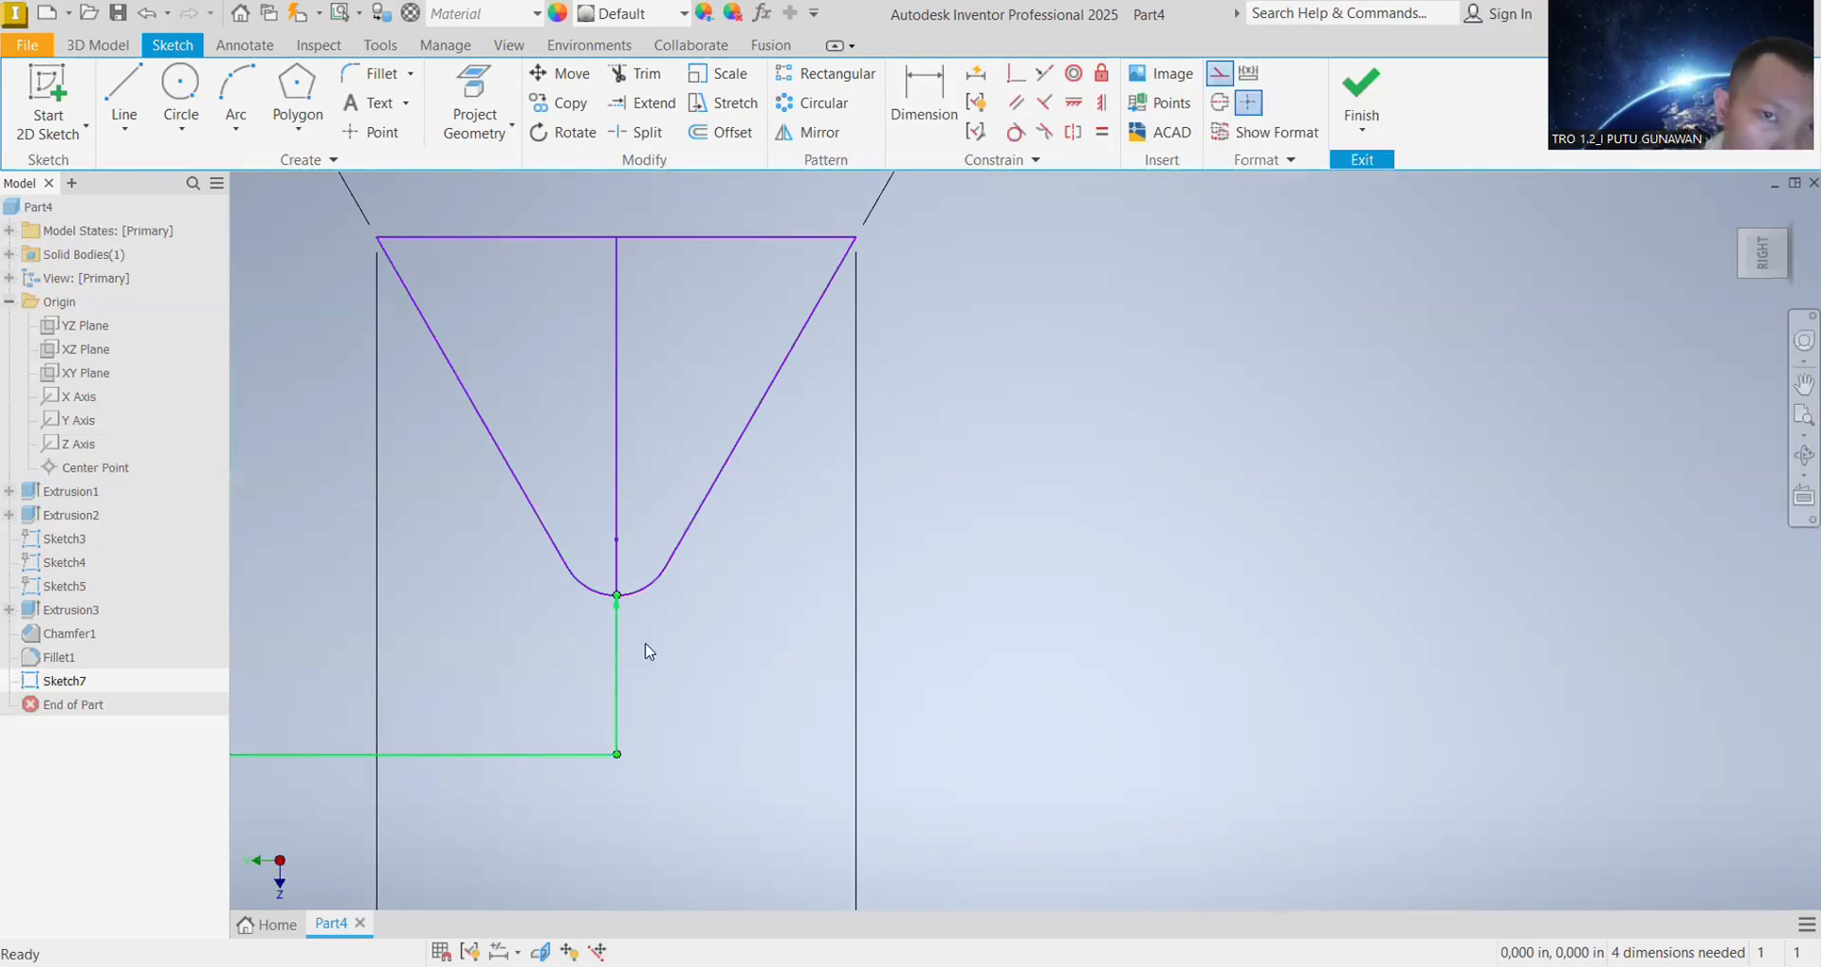
click(613, 499)
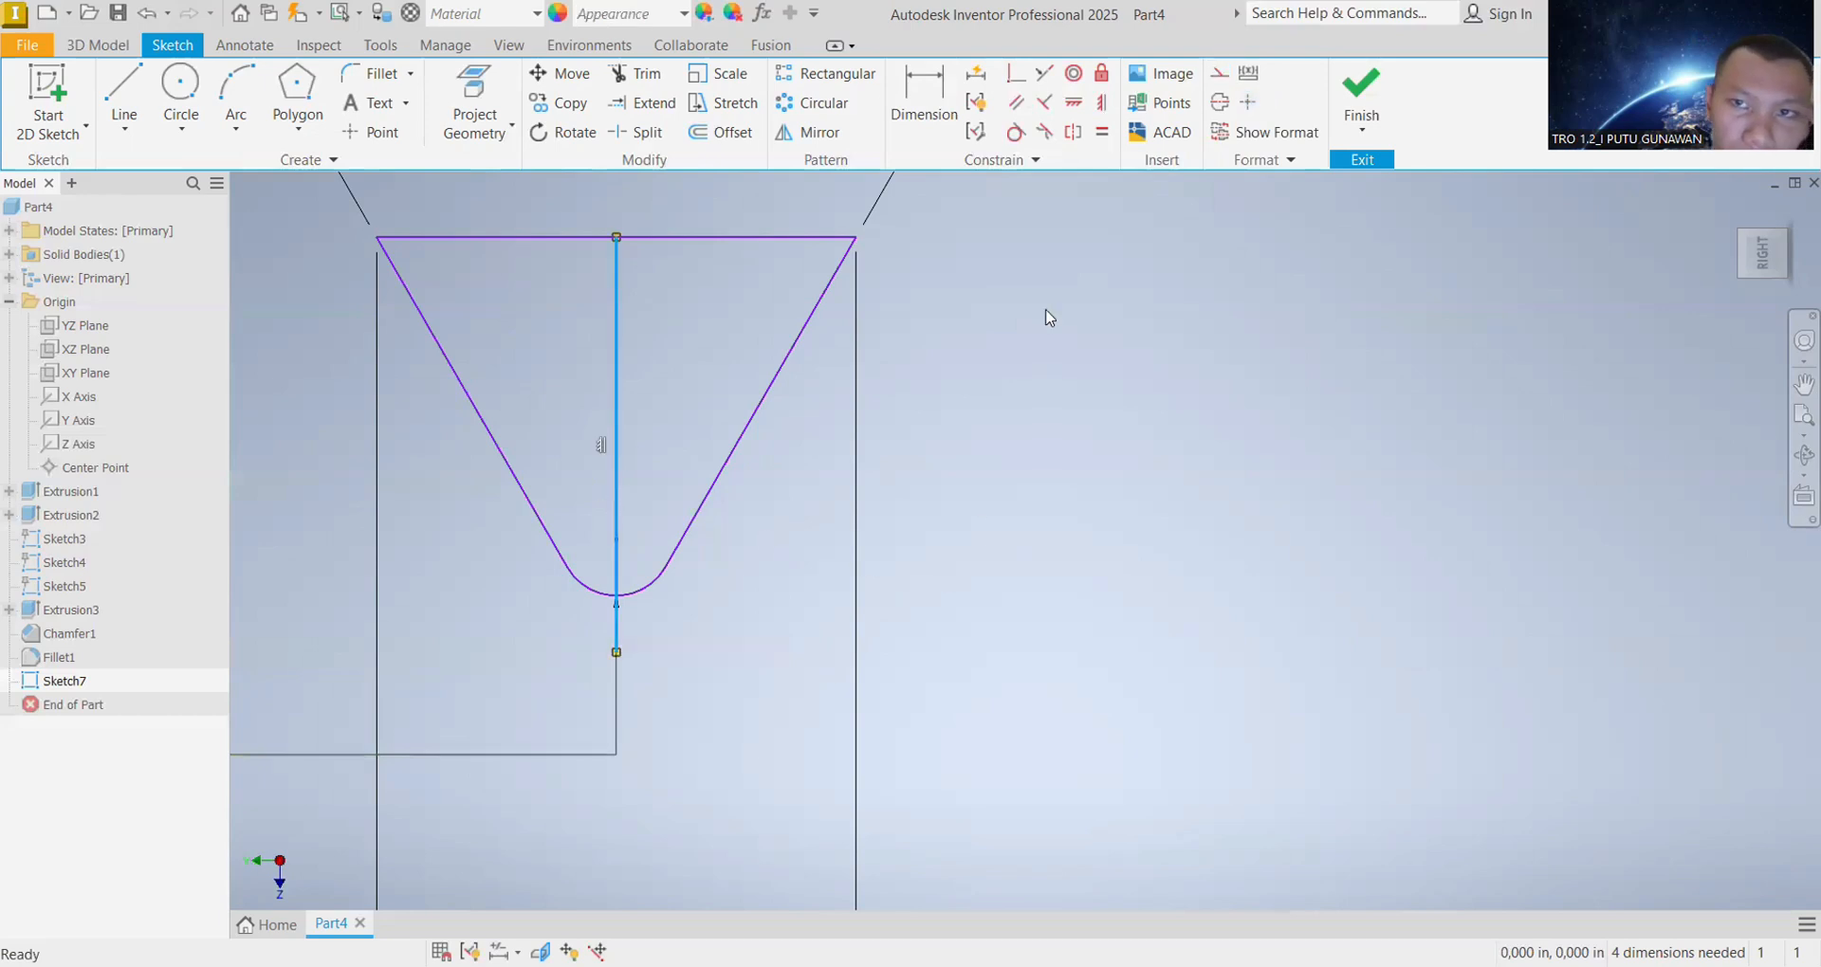
click(623, 395)
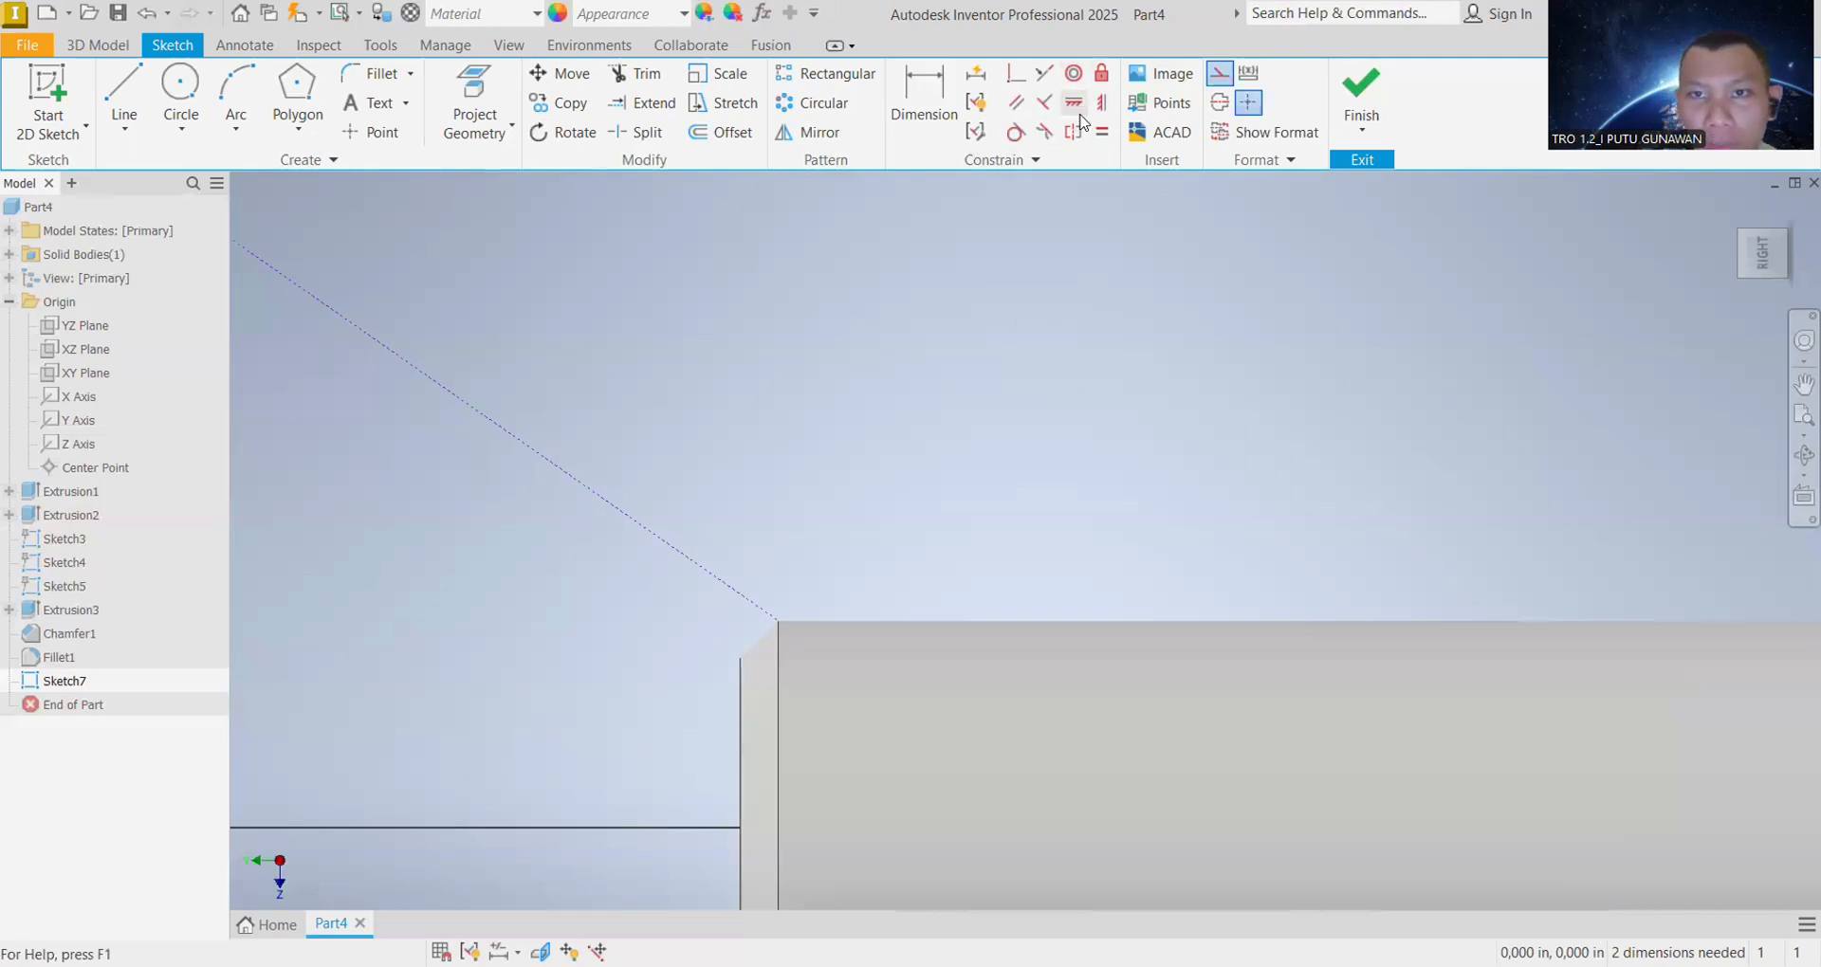
Step: Apply a horizontal constraint to the construction line joining the triangular profile to the shank's chamfer corner
click(1077, 106)
click(605, 503)
scroll(611, 500, up, 2)
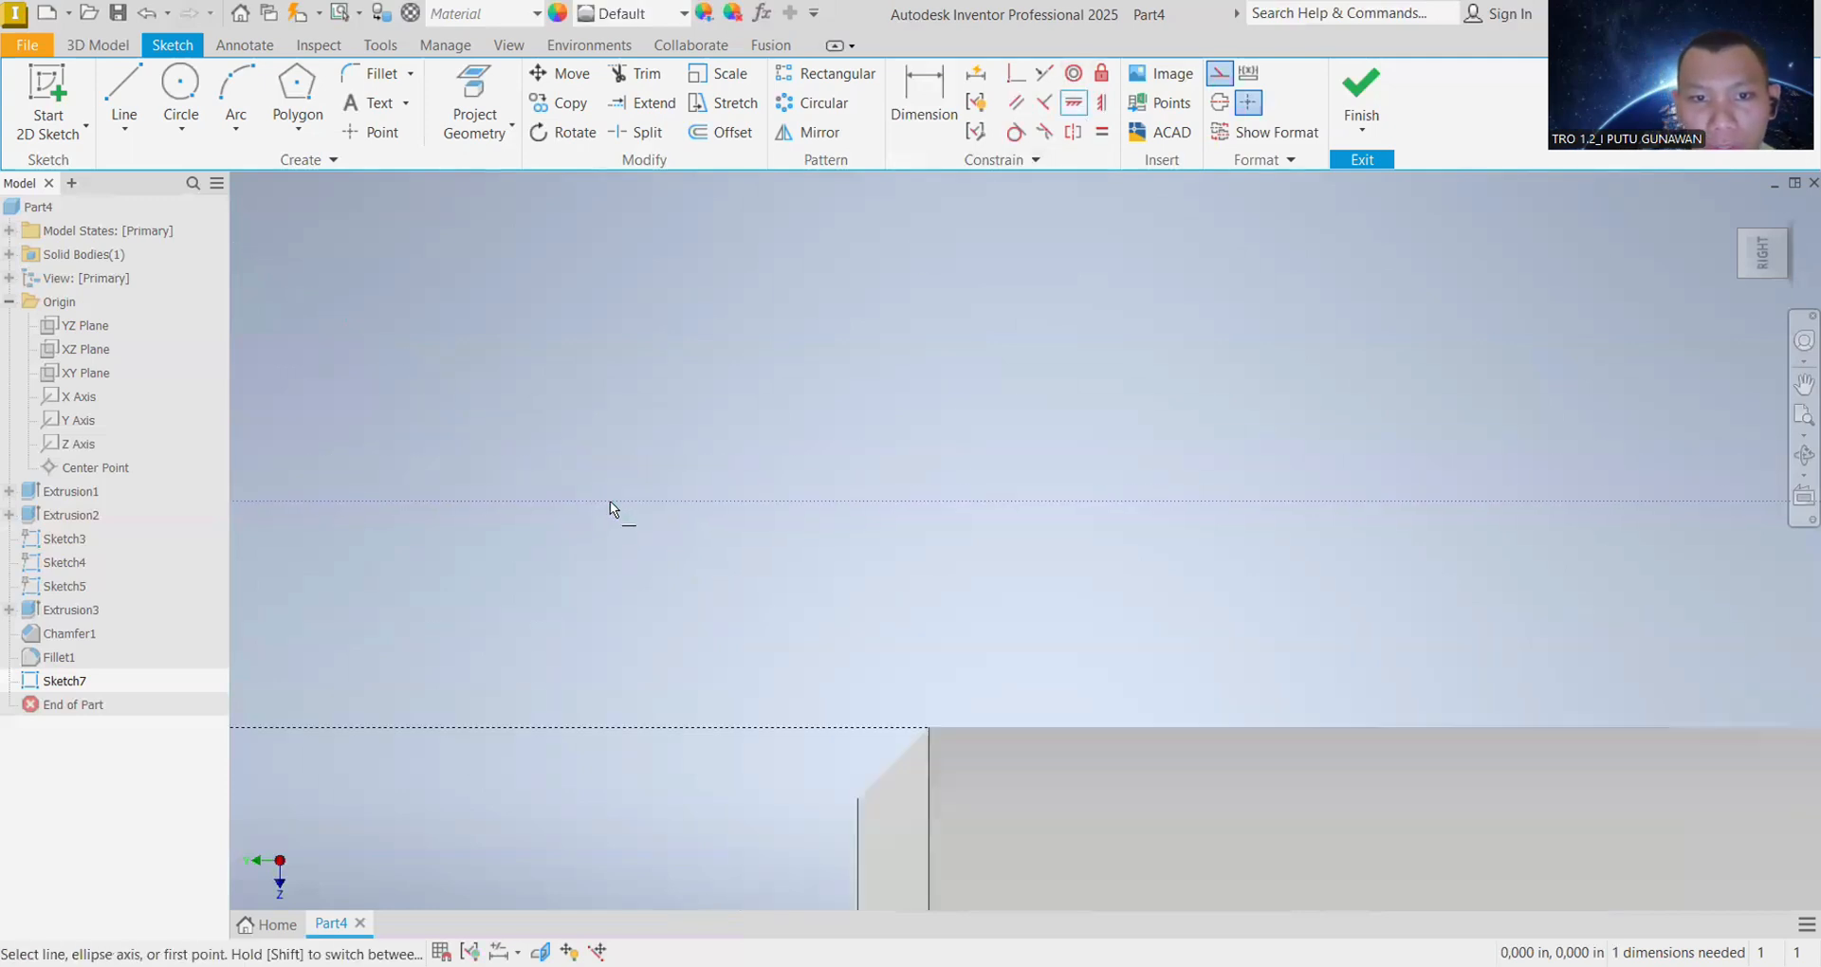
key(Escape)
Step: Dimension the horizontal construction line between the triangular profile and the shank's chamfer corner at 2 mm
right_click(617, 725)
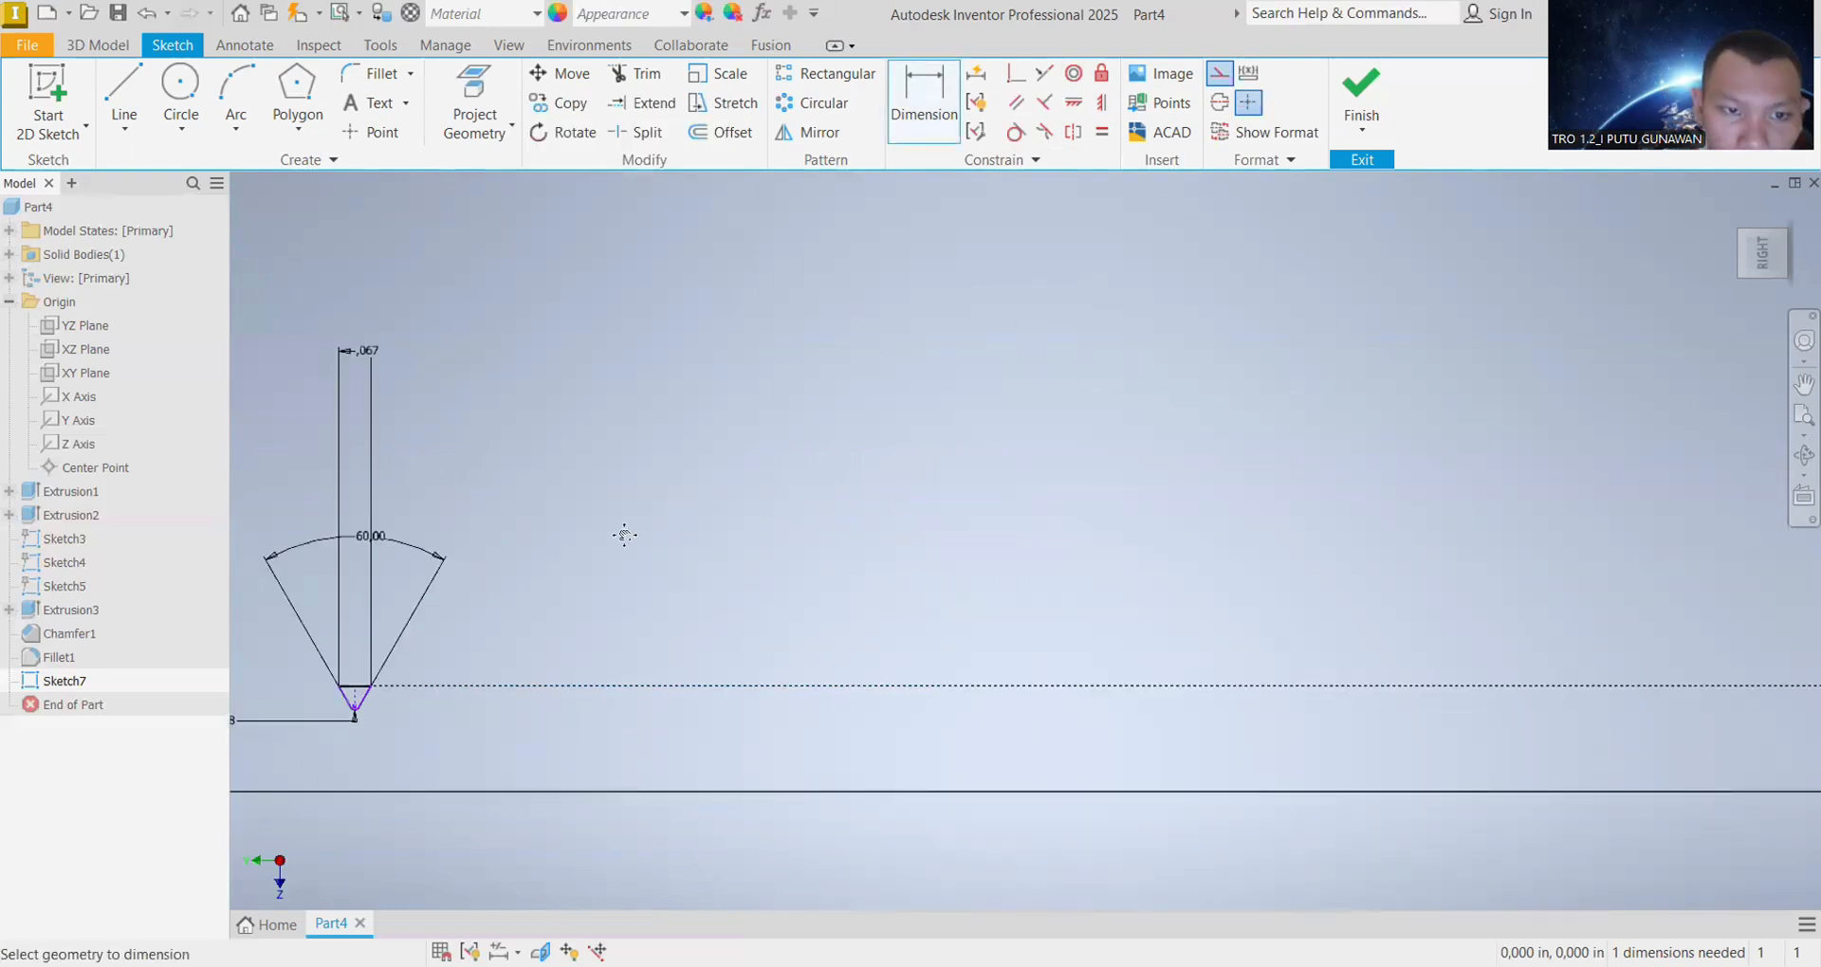
scroll(369, 668, up, 4)
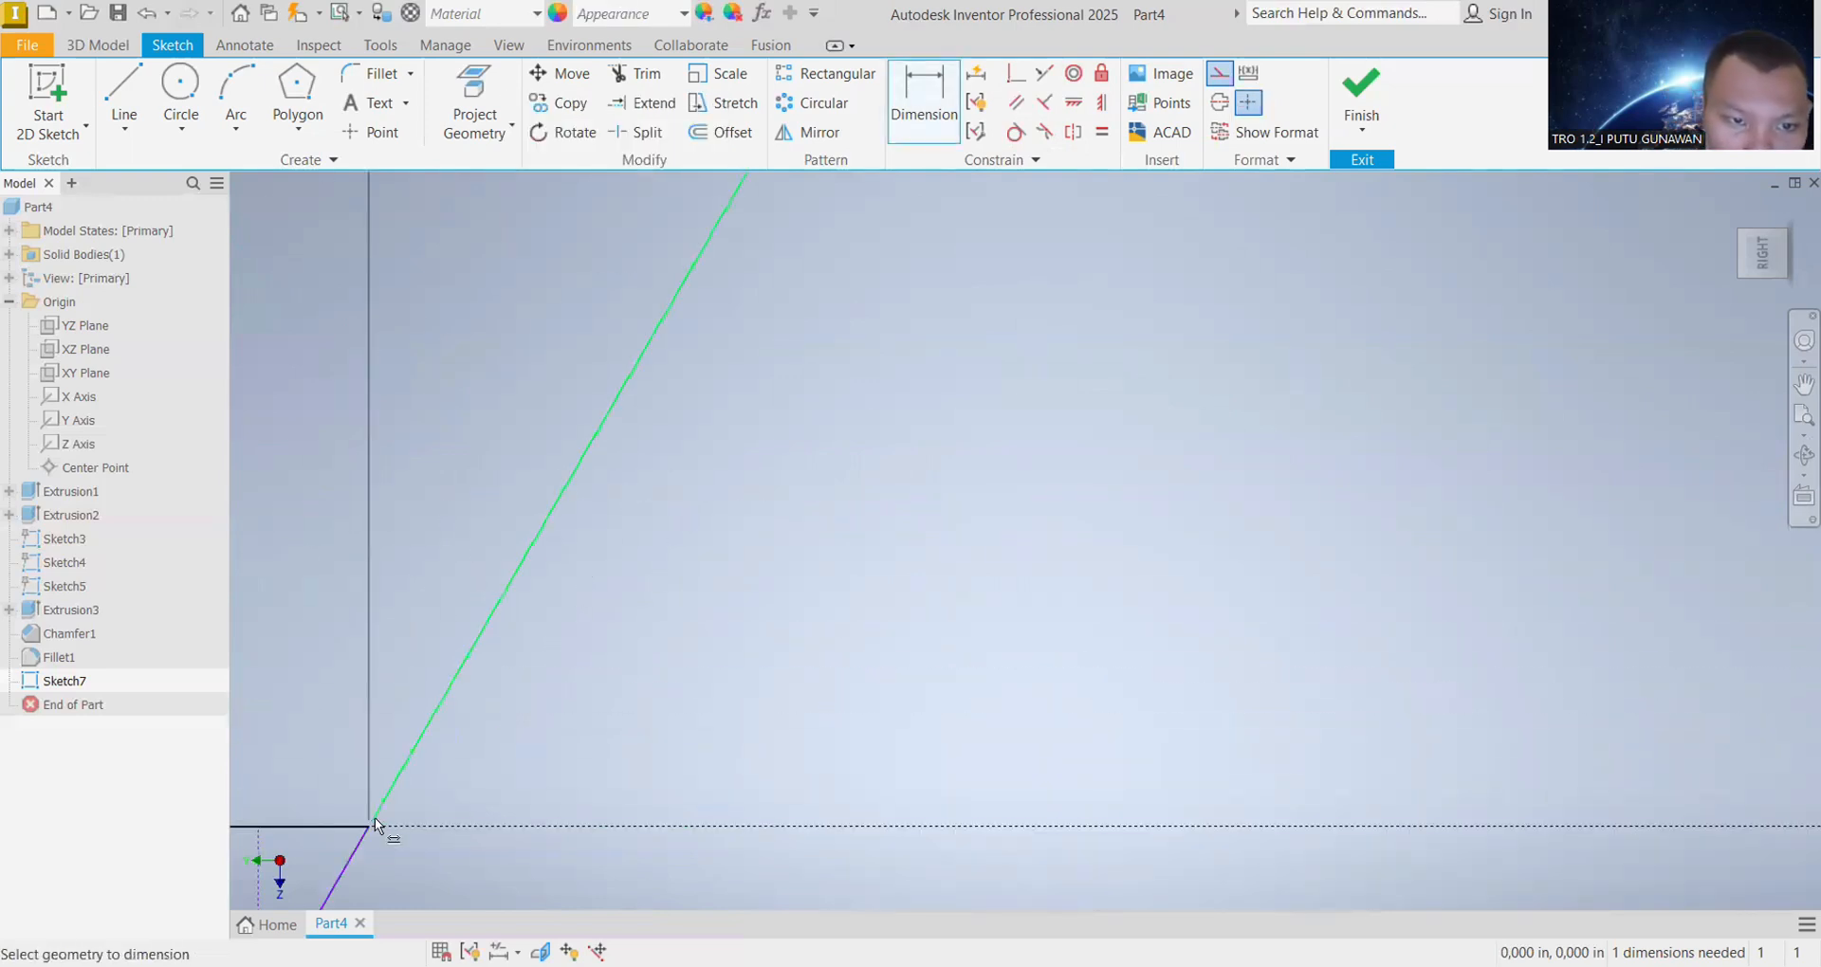
scroll(1148, 696, up, 2)
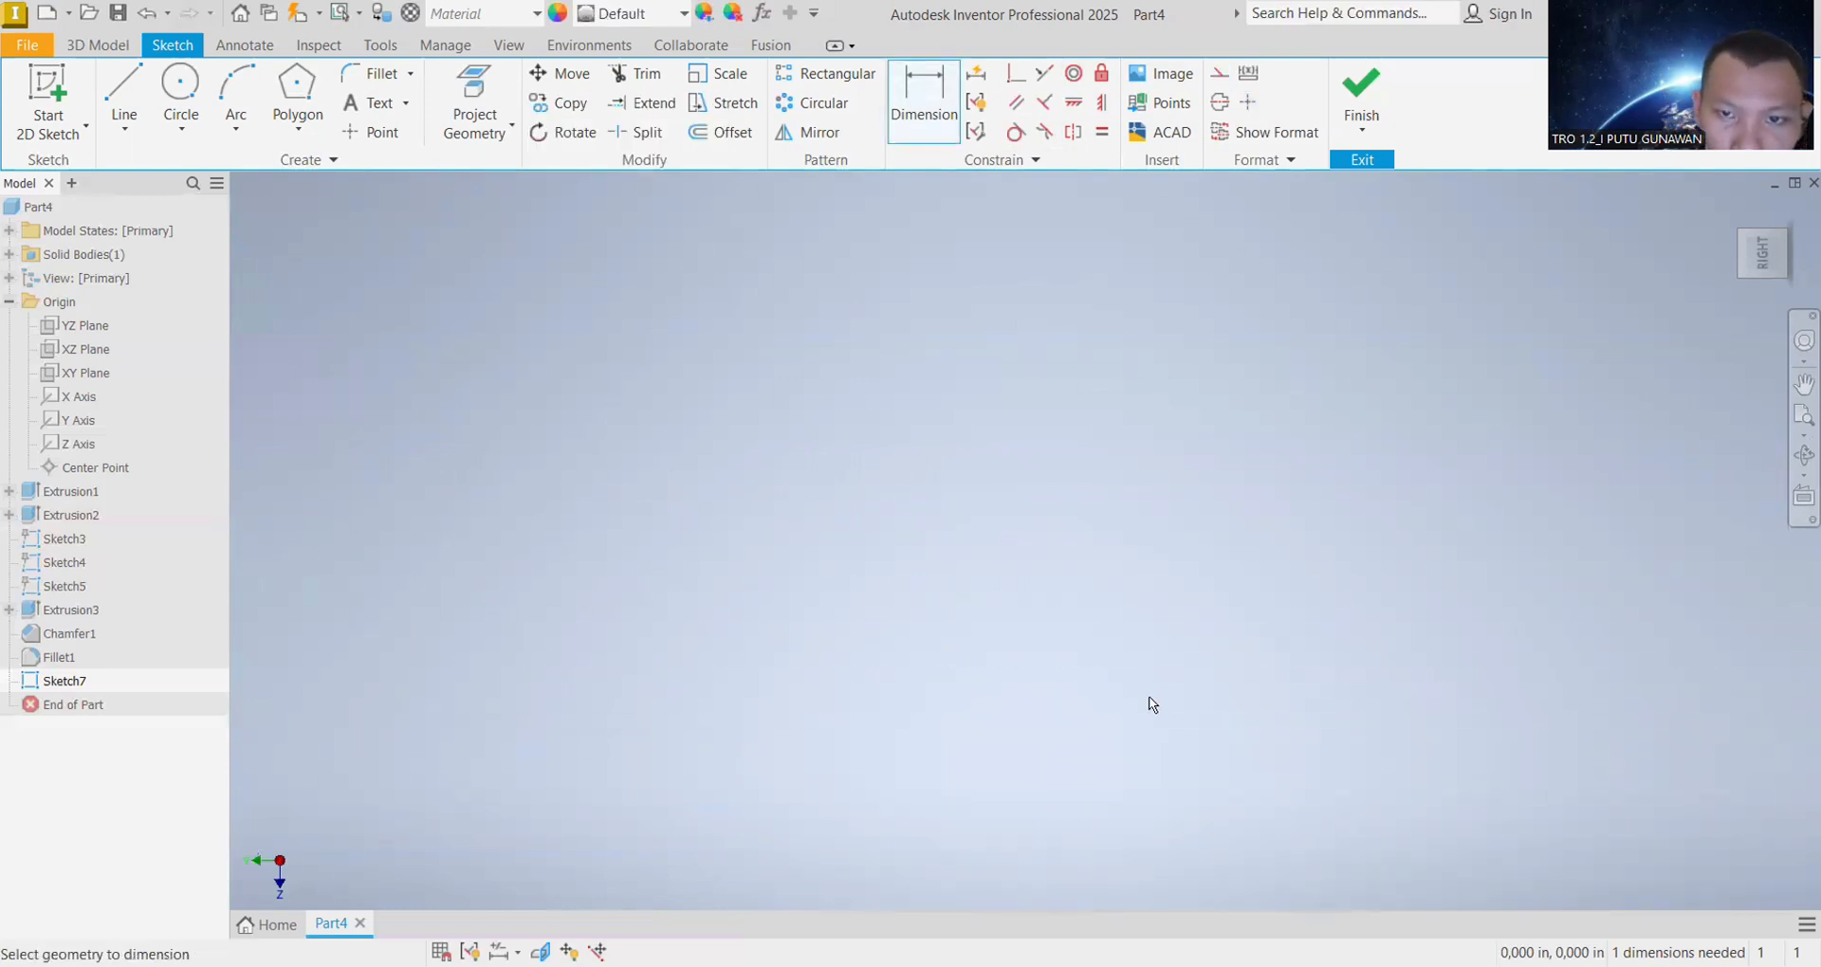
scroll(1149, 696, down, 4)
middle_drag(1269, 692, 1, 489)
scroll(1556, 597, down, 3)
middle_drag(1177, 603, 190, 601)
middle_drag(1632, 598, 790, 590)
scroll(788, 589, down, 3)
scroll(777, 582, up, 6)
middle_drag(968, 616, 703, 284)
scroll(1259, 658, up, 3)
click(868, 597)
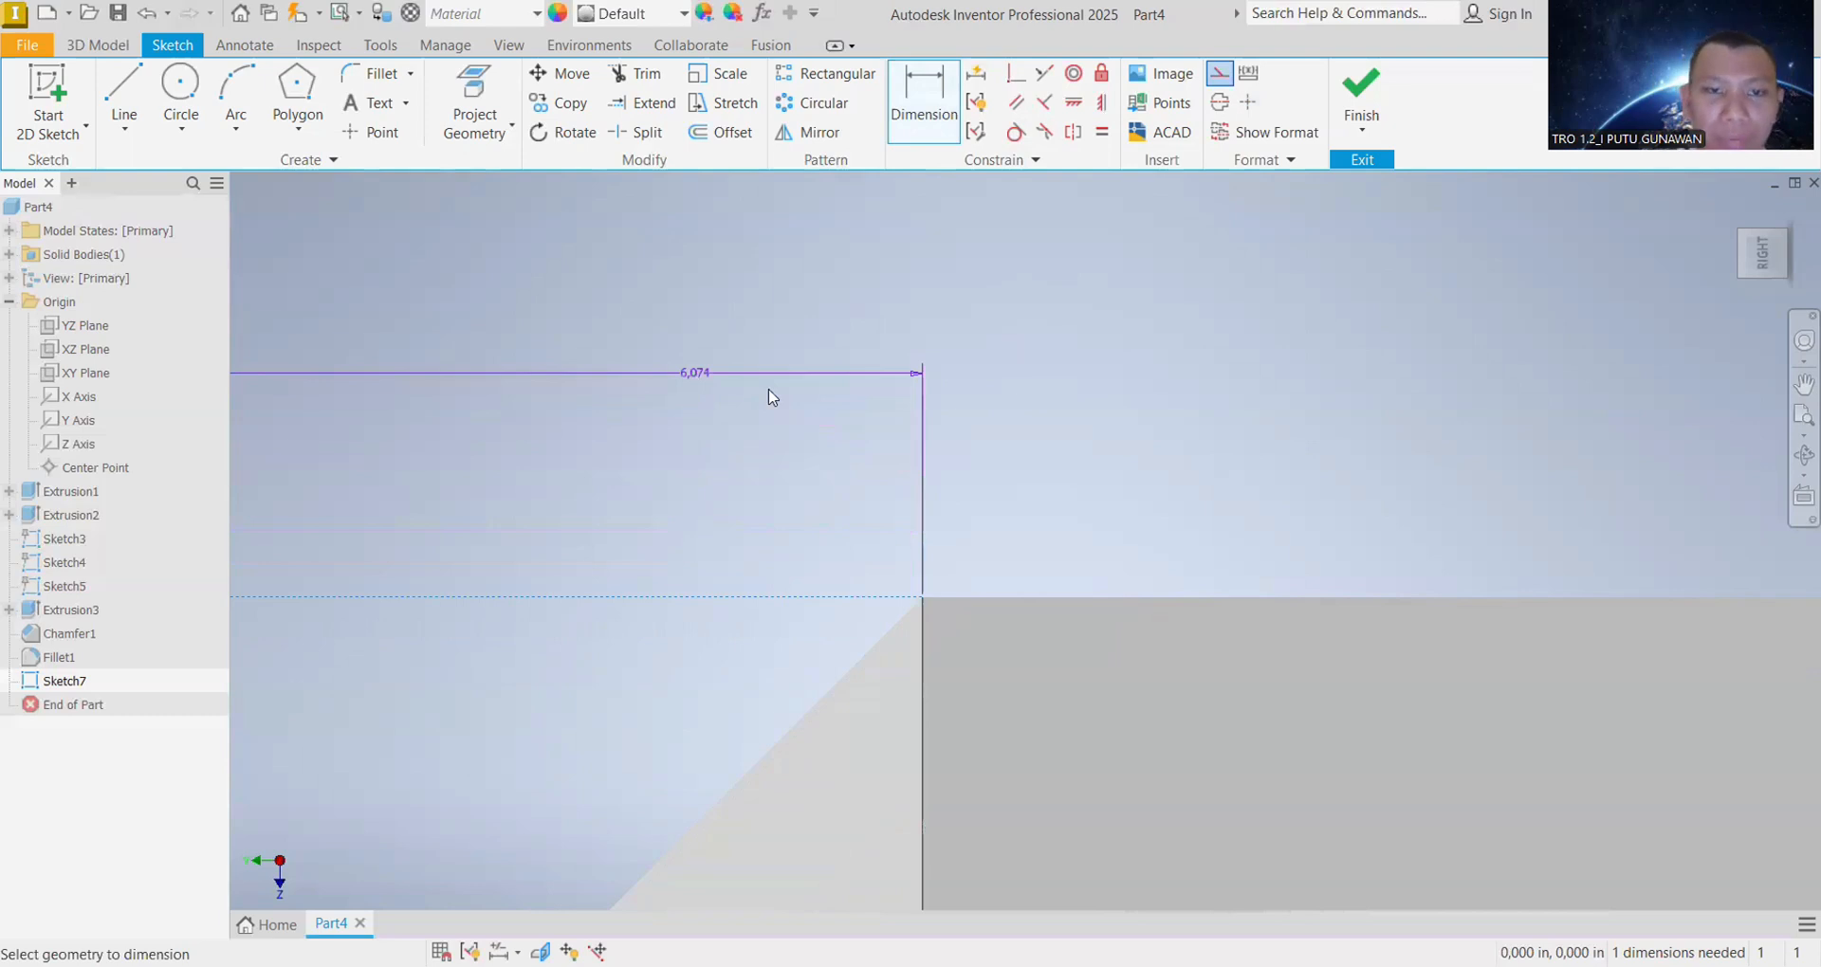
click(770, 398)
text(2mm)
key(Return)
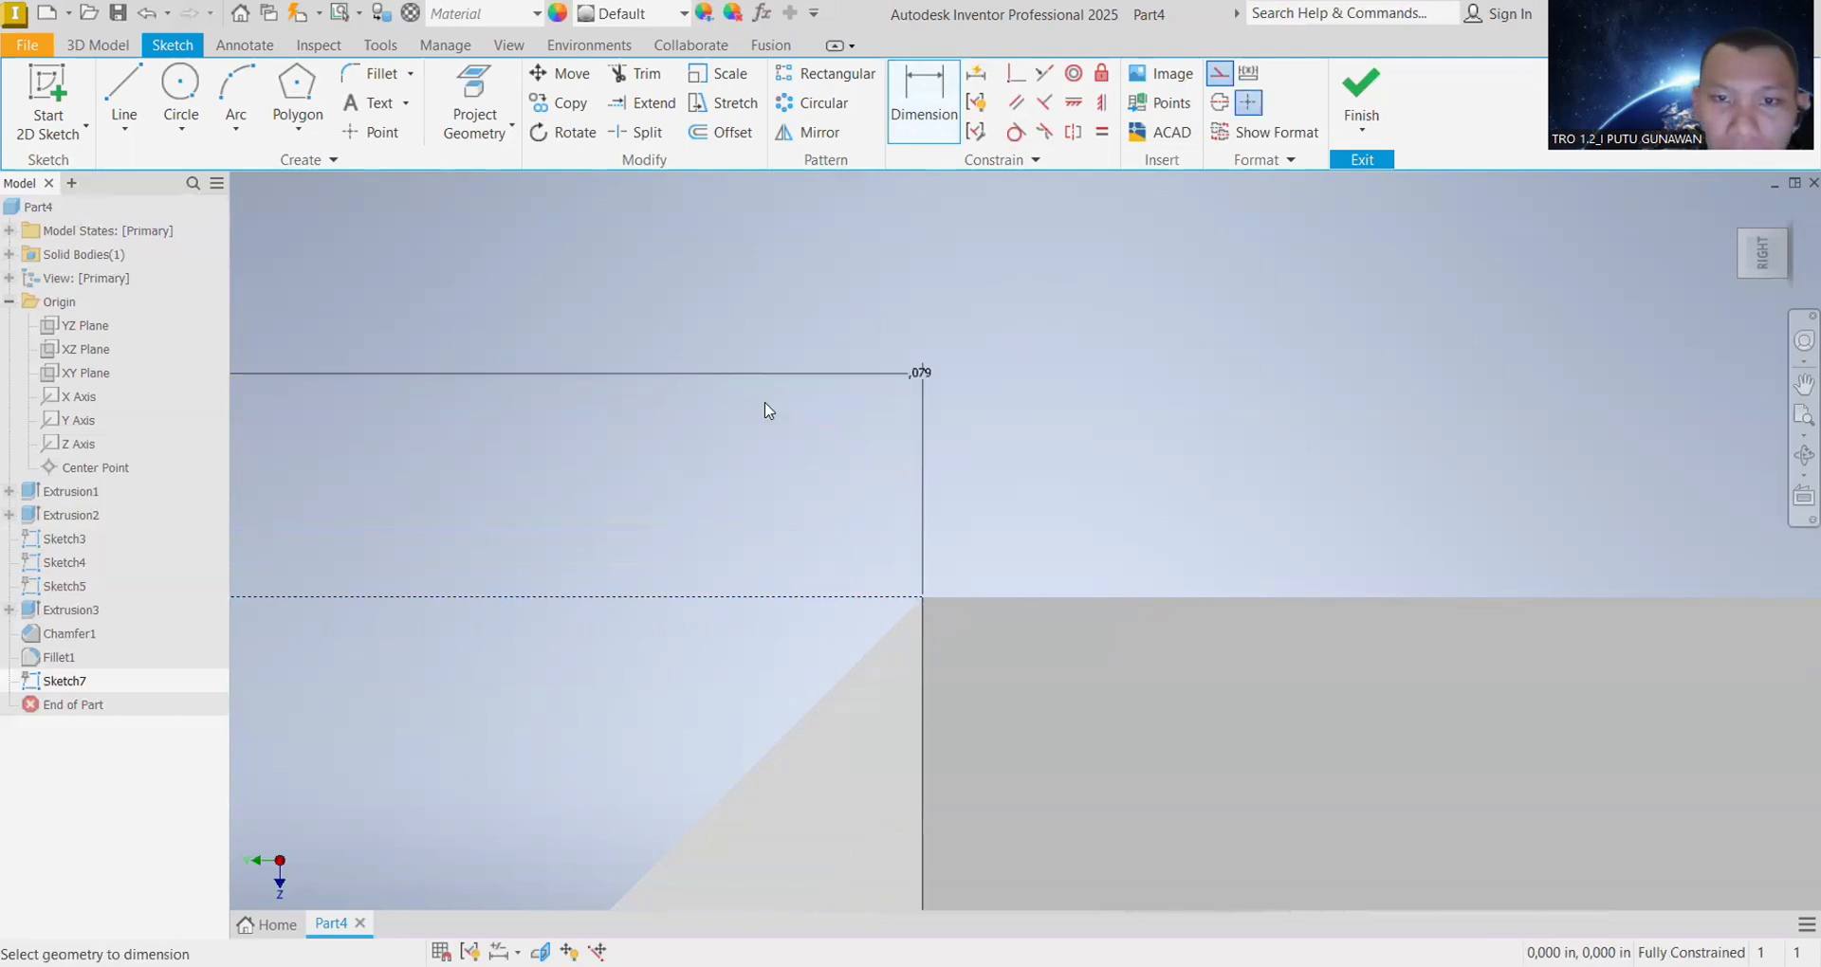
Step: Examine the rounded triangular profile and its position relative to the chamfered end of the shank
scroll(664, 385, up, 3)
scroll(617, 491, down, 5)
middle_drag(617, 491, 1185, 565)
scroll(640, 618, down, 5)
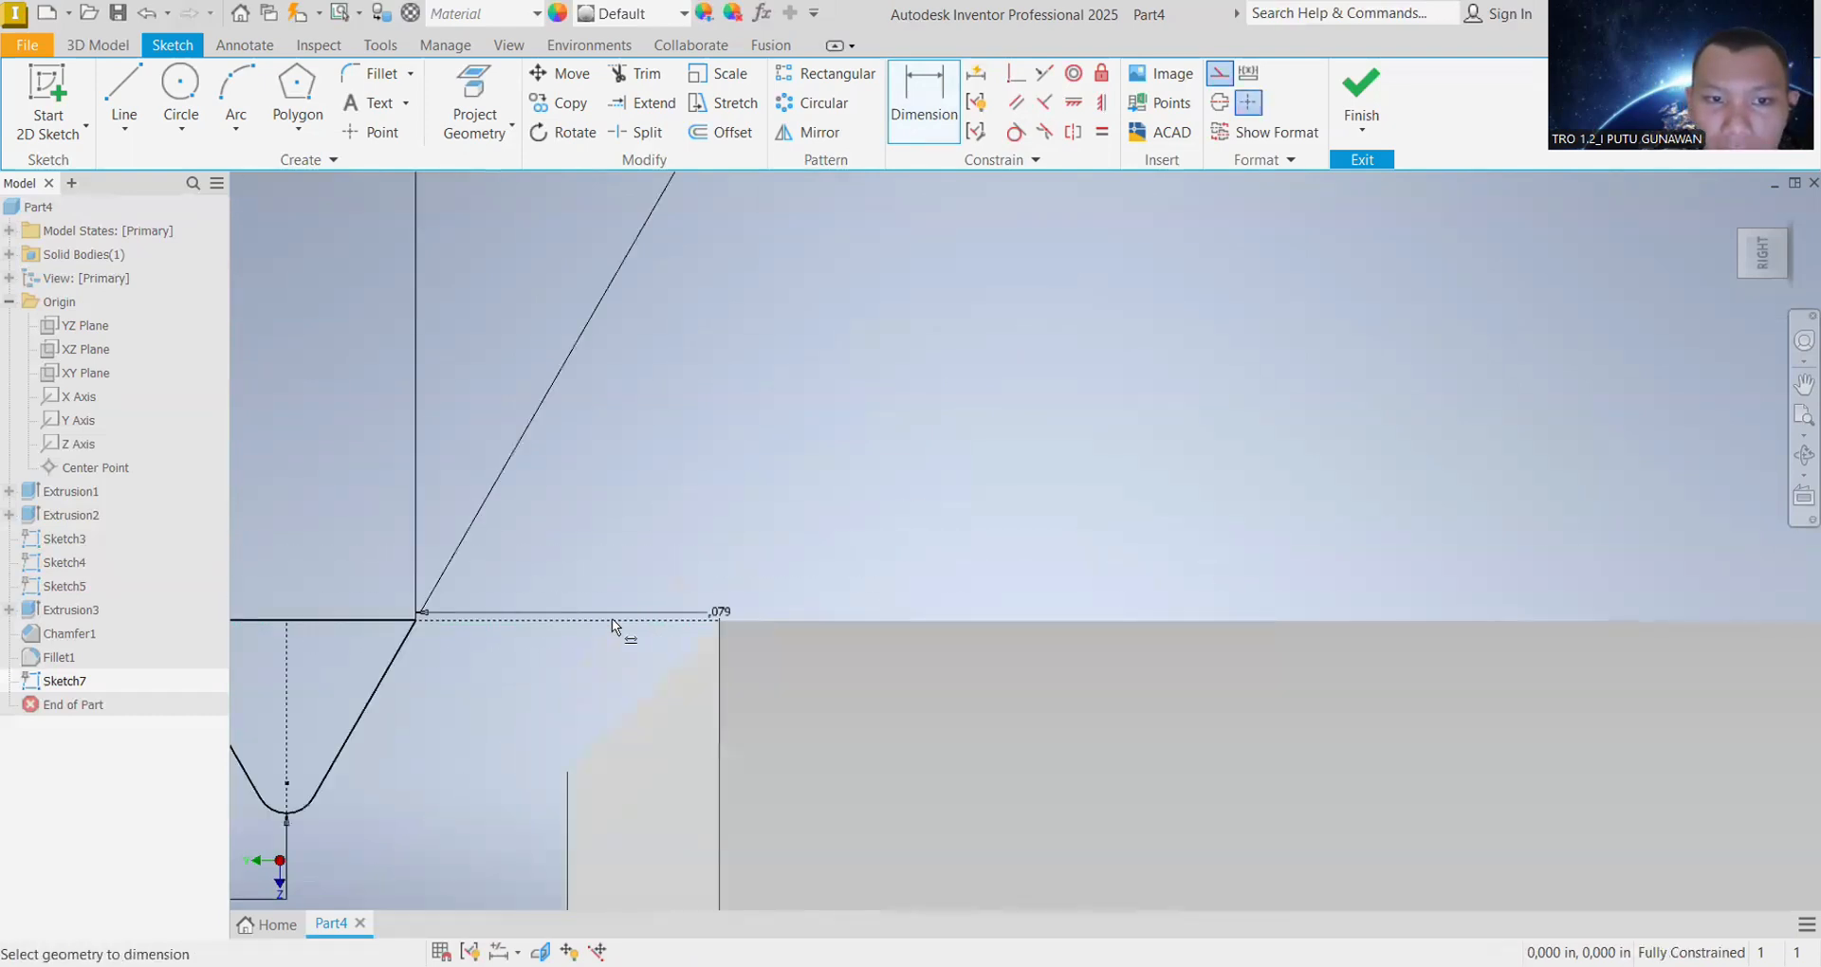
middle_drag(612, 618, 986, 612)
scroll(725, 632, up, 3)
scroll(726, 632, down, 5)
scroll(730, 632, up, 2)
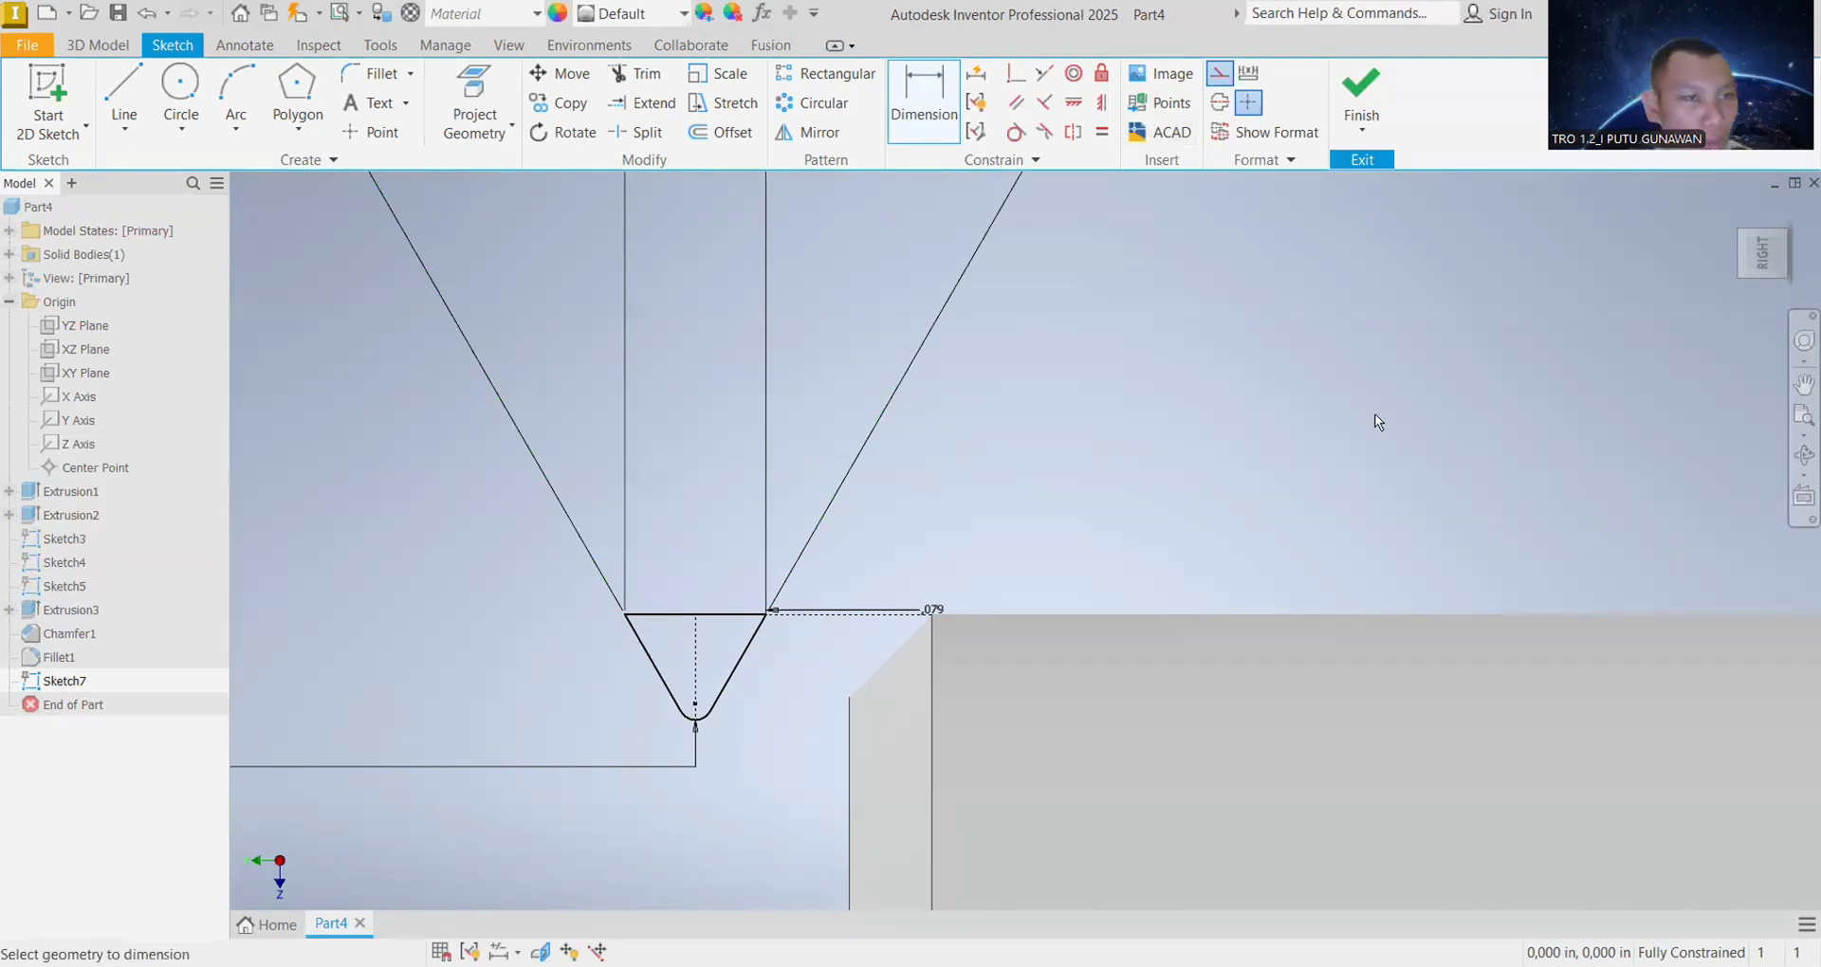
Step: Set up a cutting coil of the rounded triangular profile around the Y axis with a 1.7 mm pitch
click(98, 45)
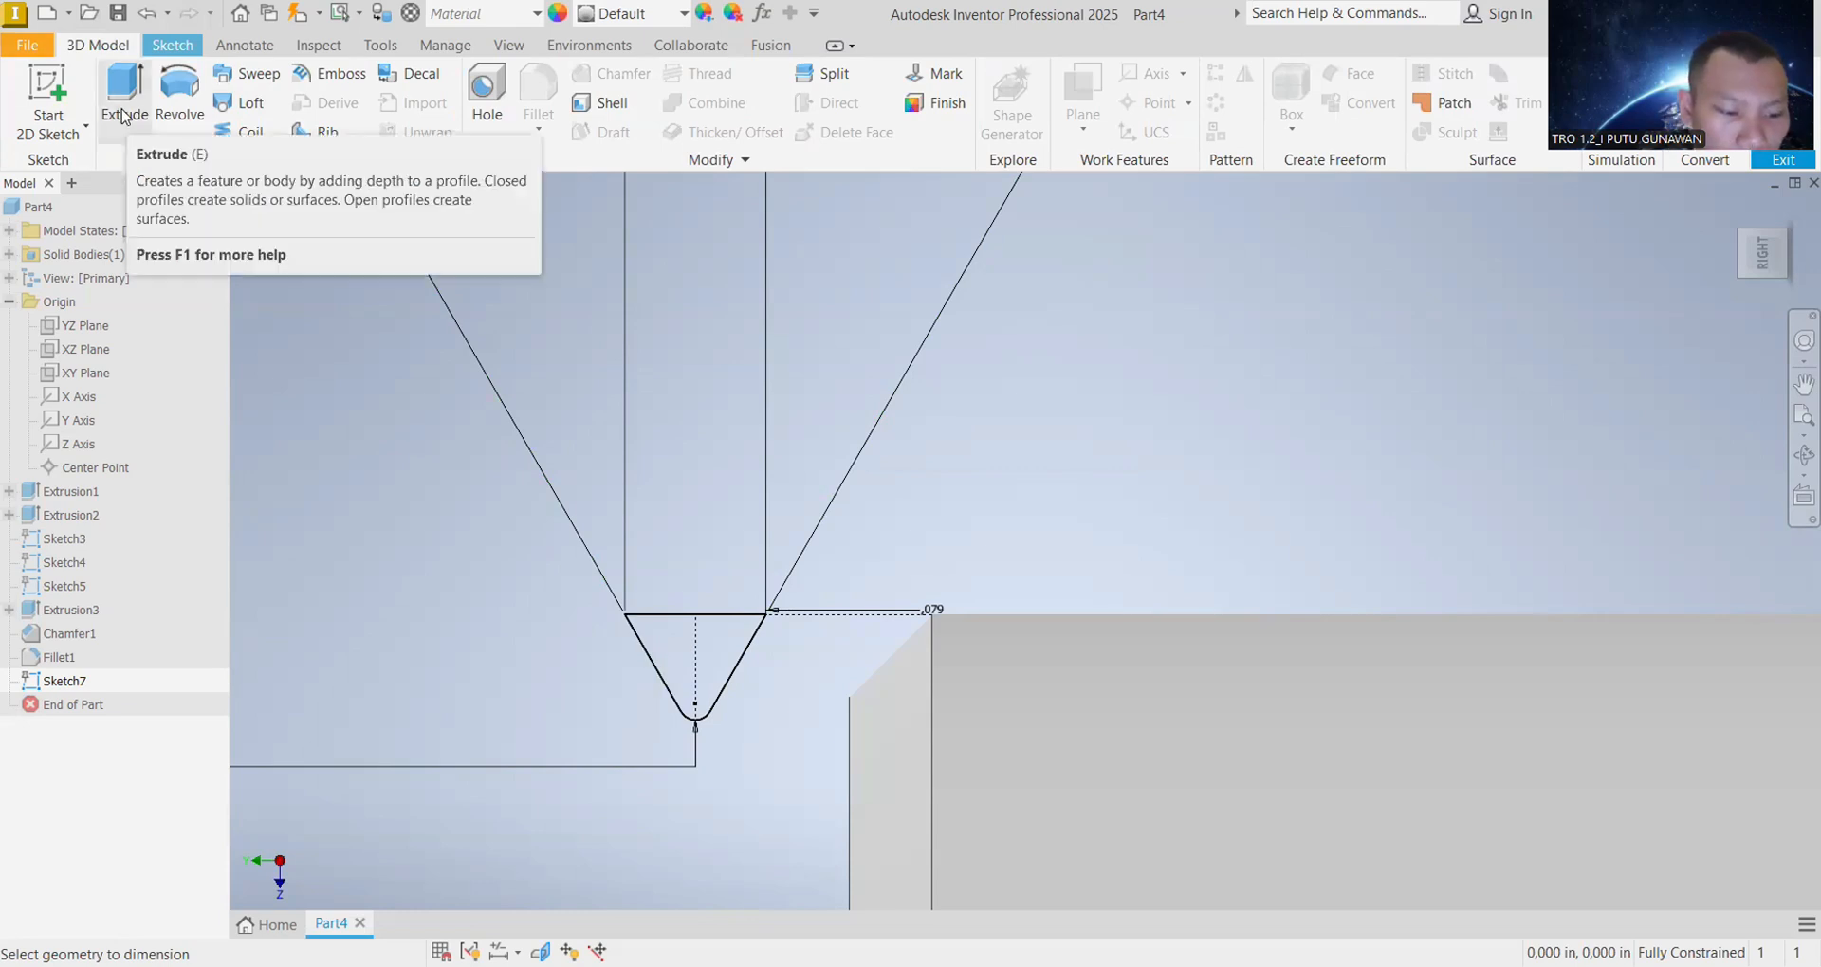
click(241, 131)
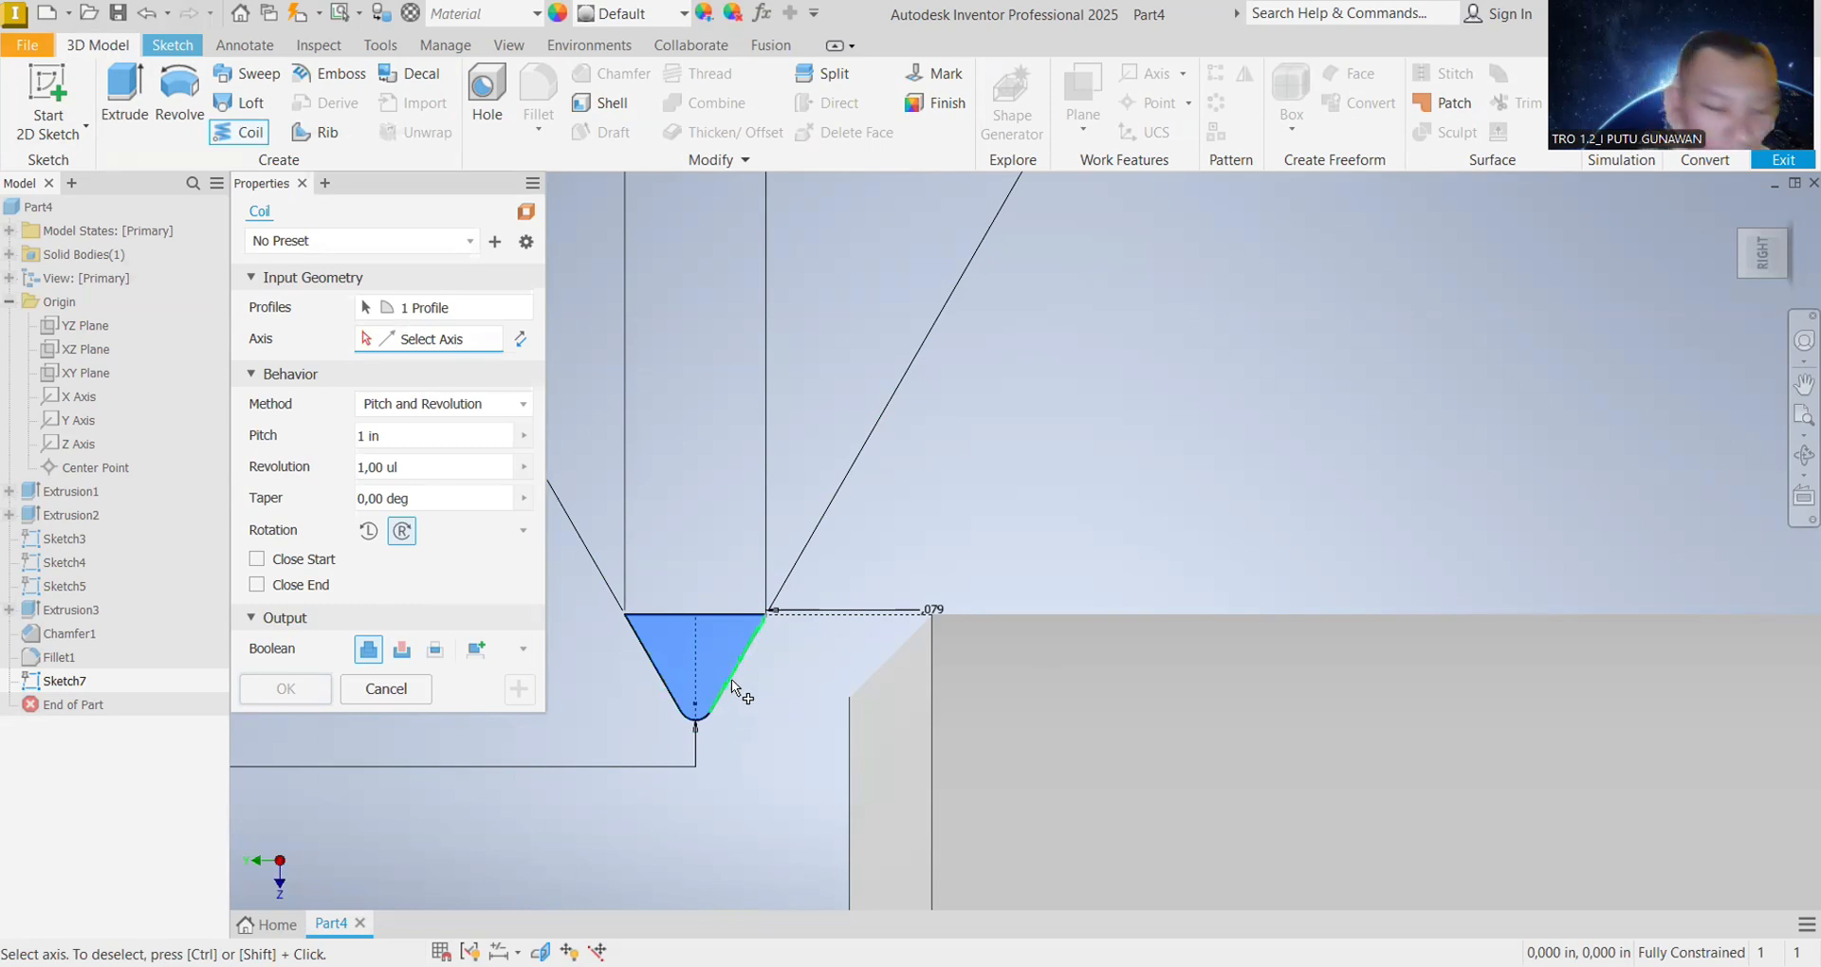
click(471, 437)
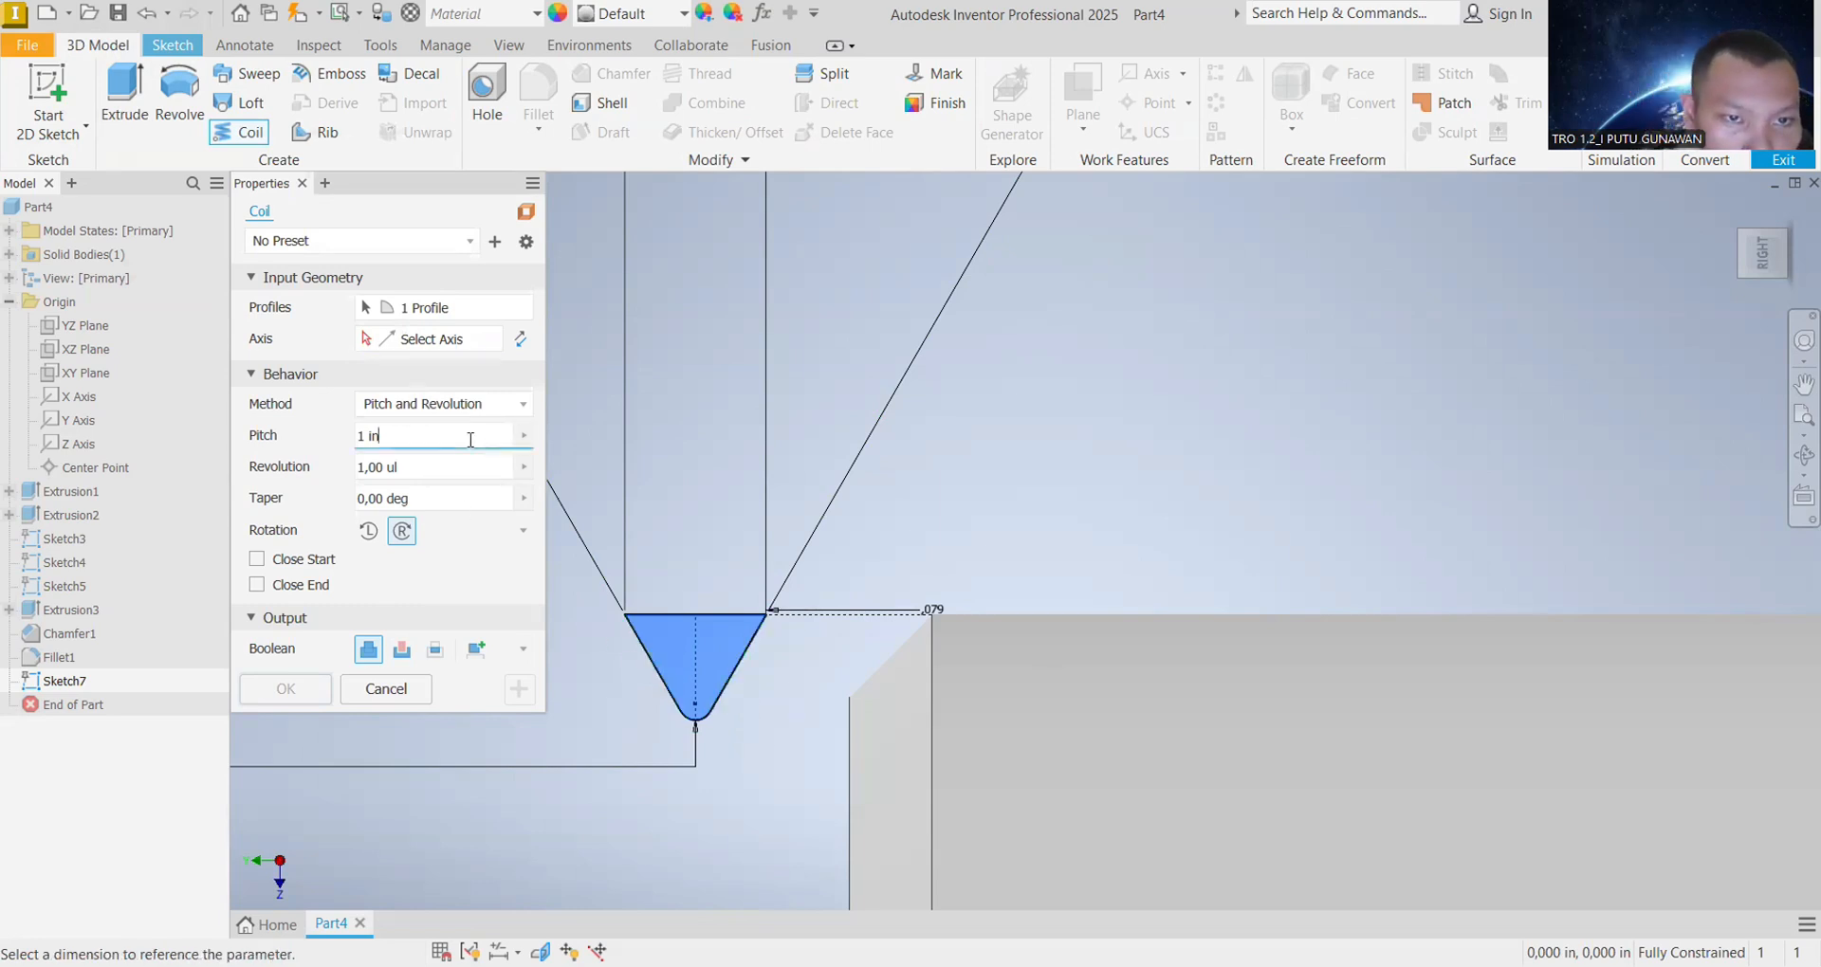
text(1)
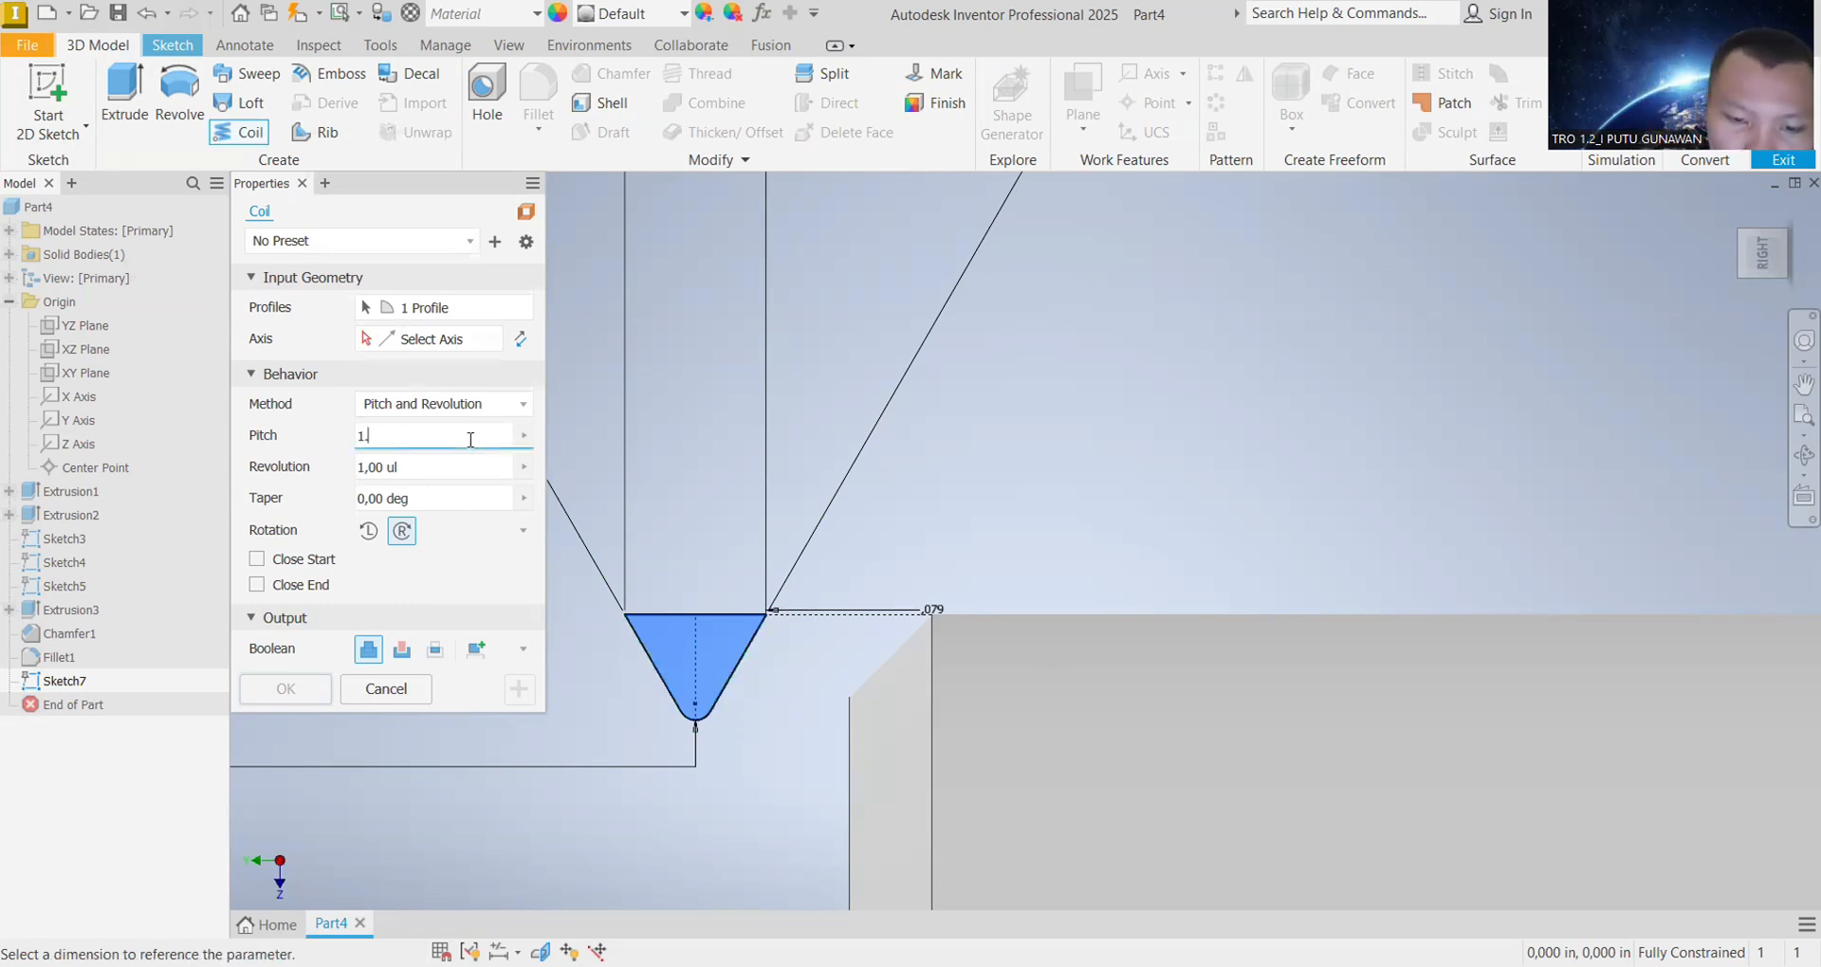
text(.7mm)
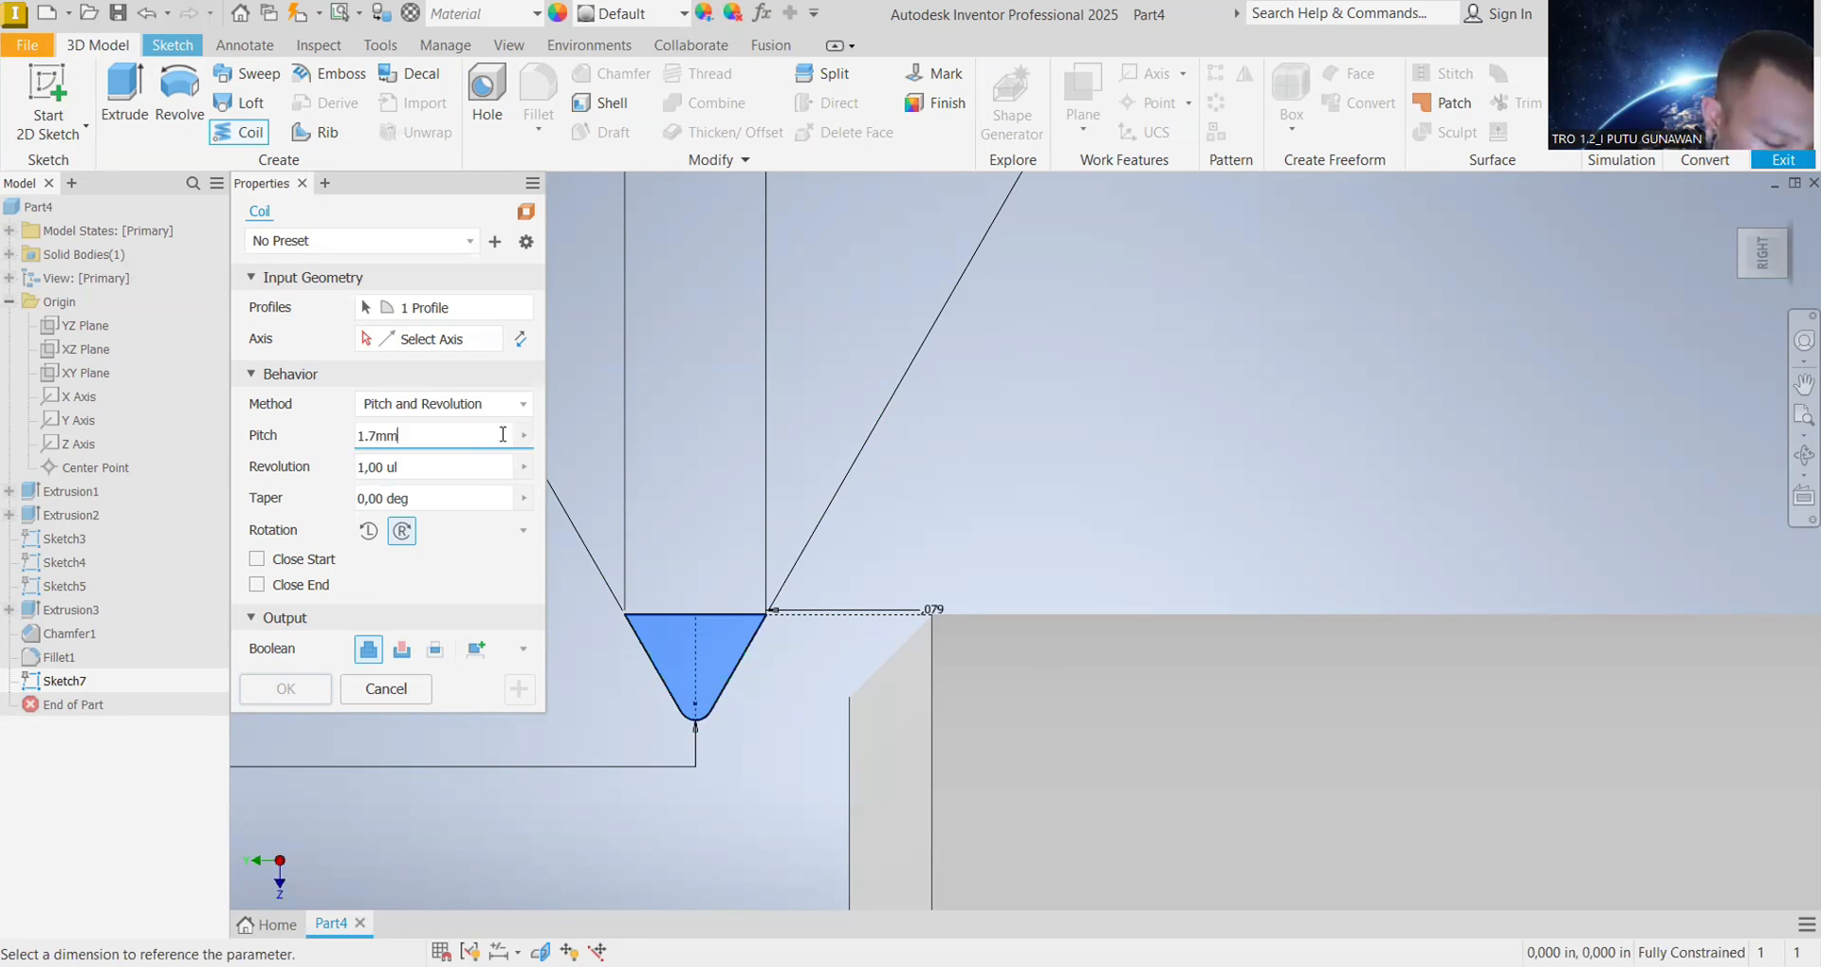
click(472, 460)
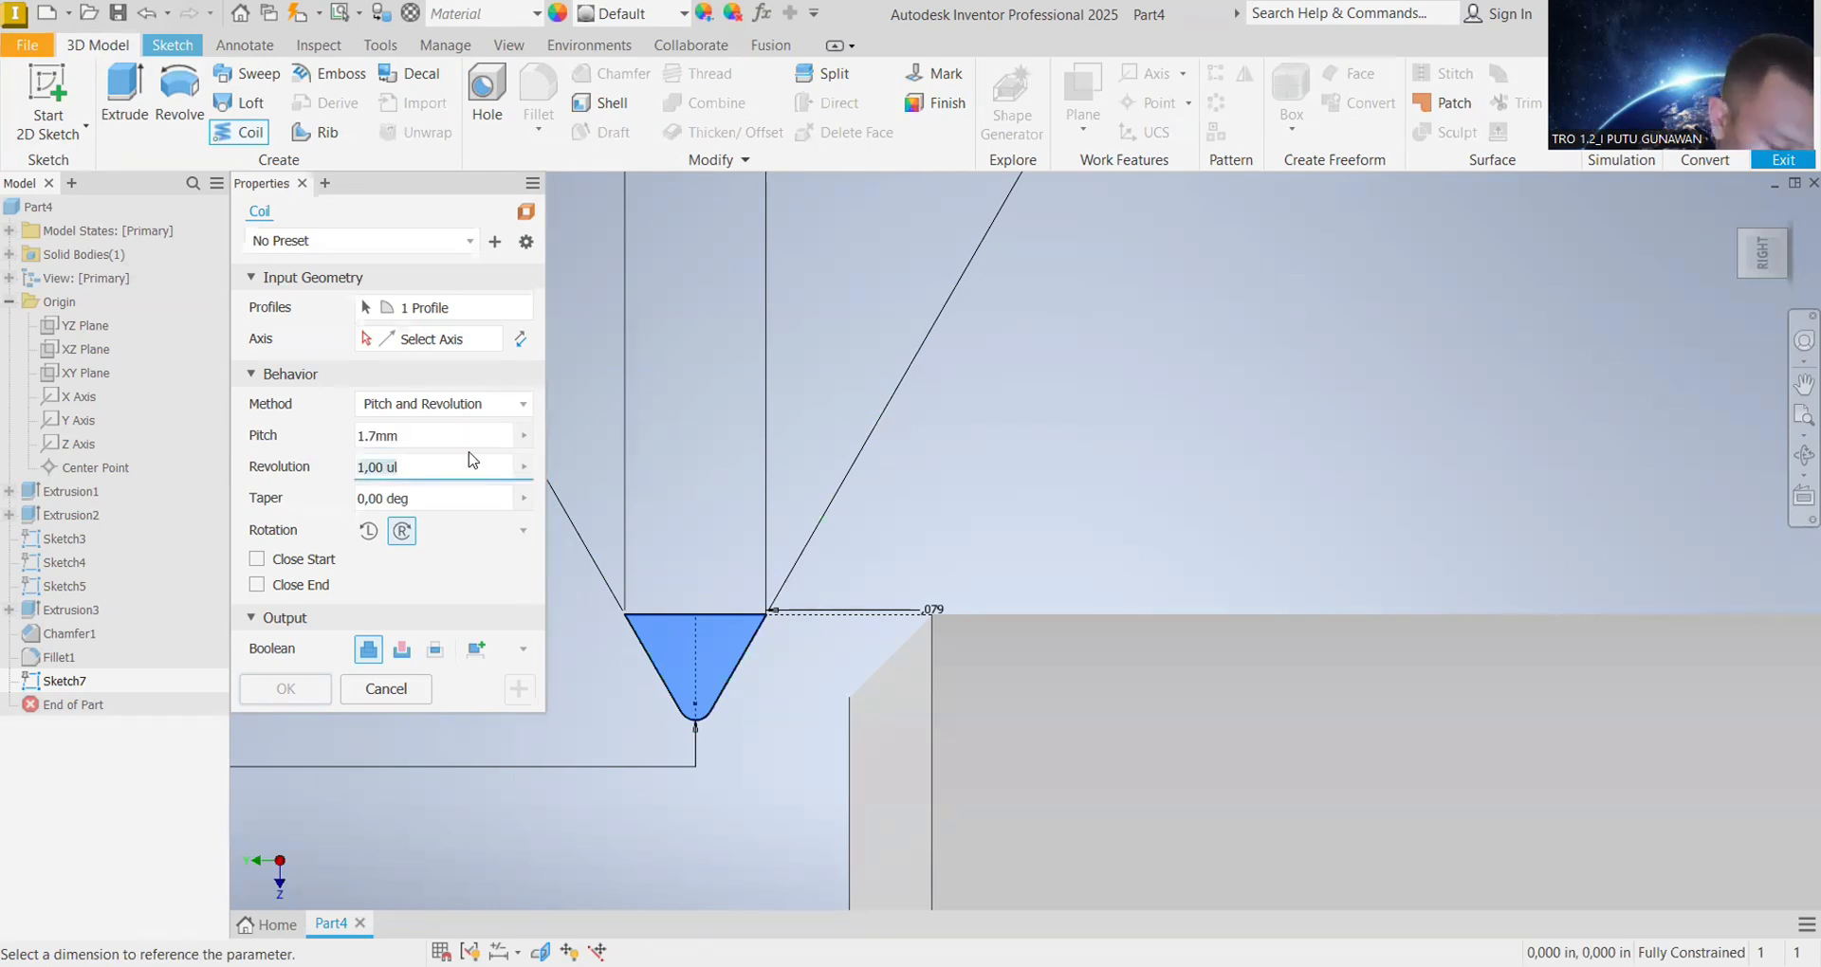
text(40mm)
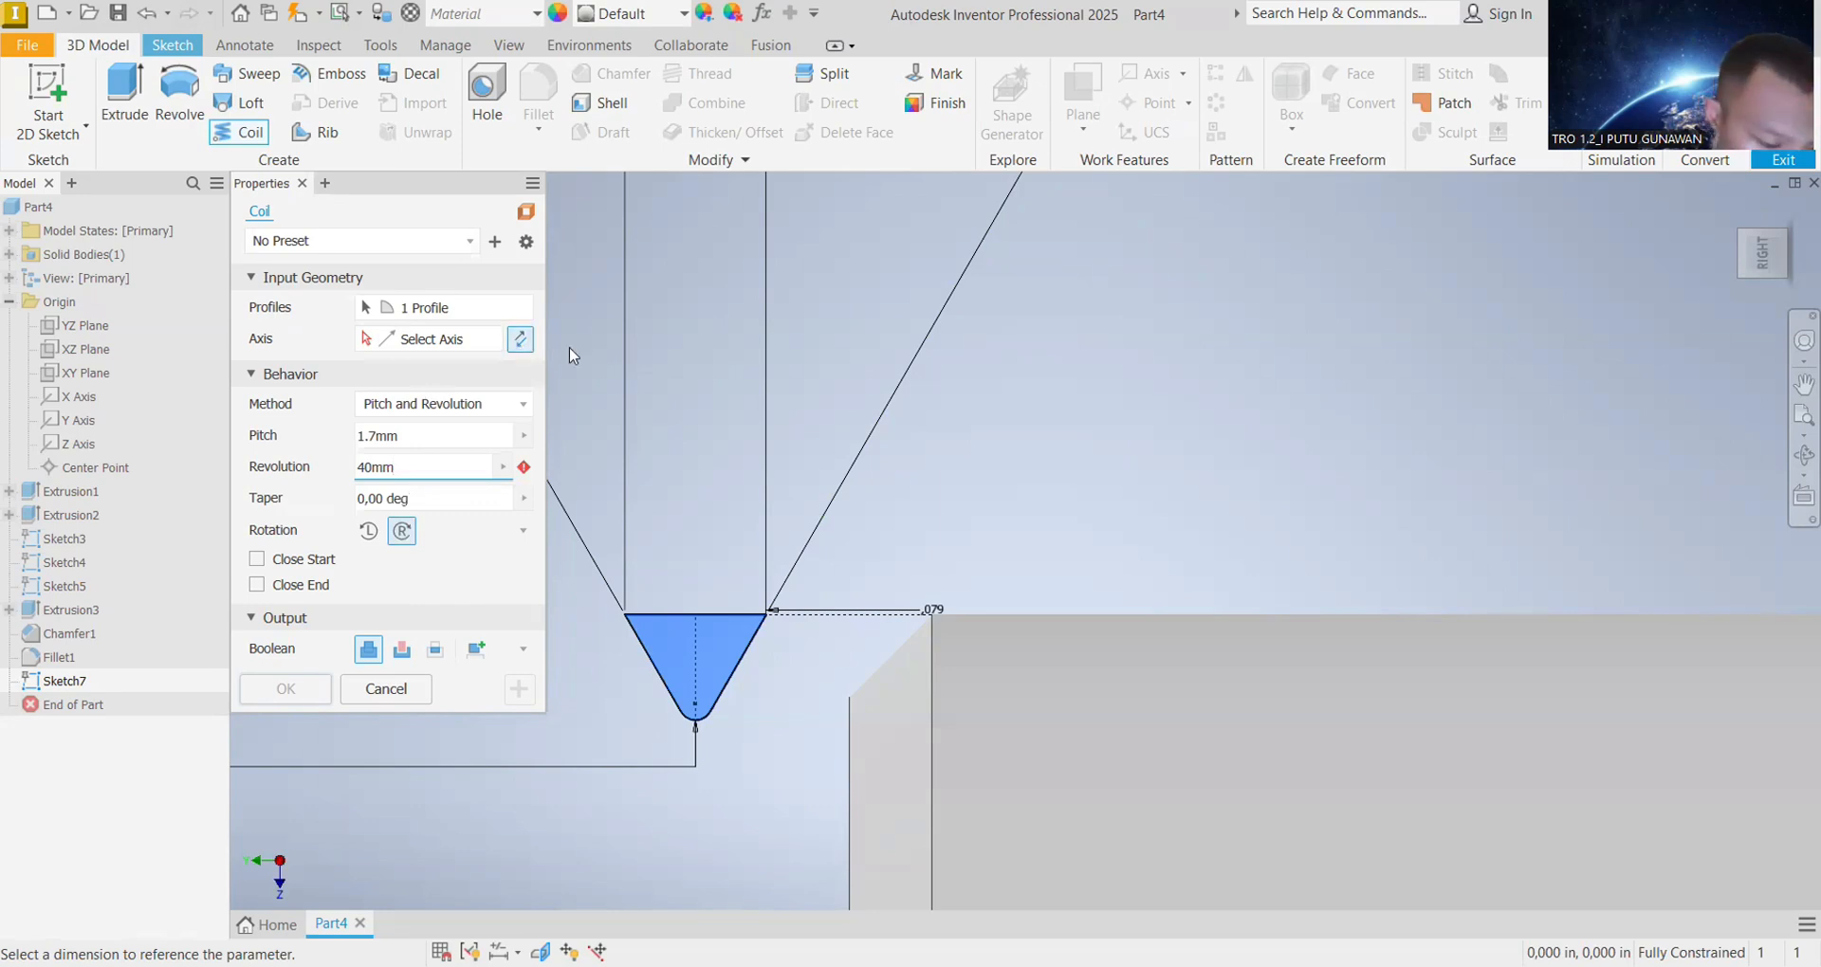
scroll(1001, 441, up, 5)
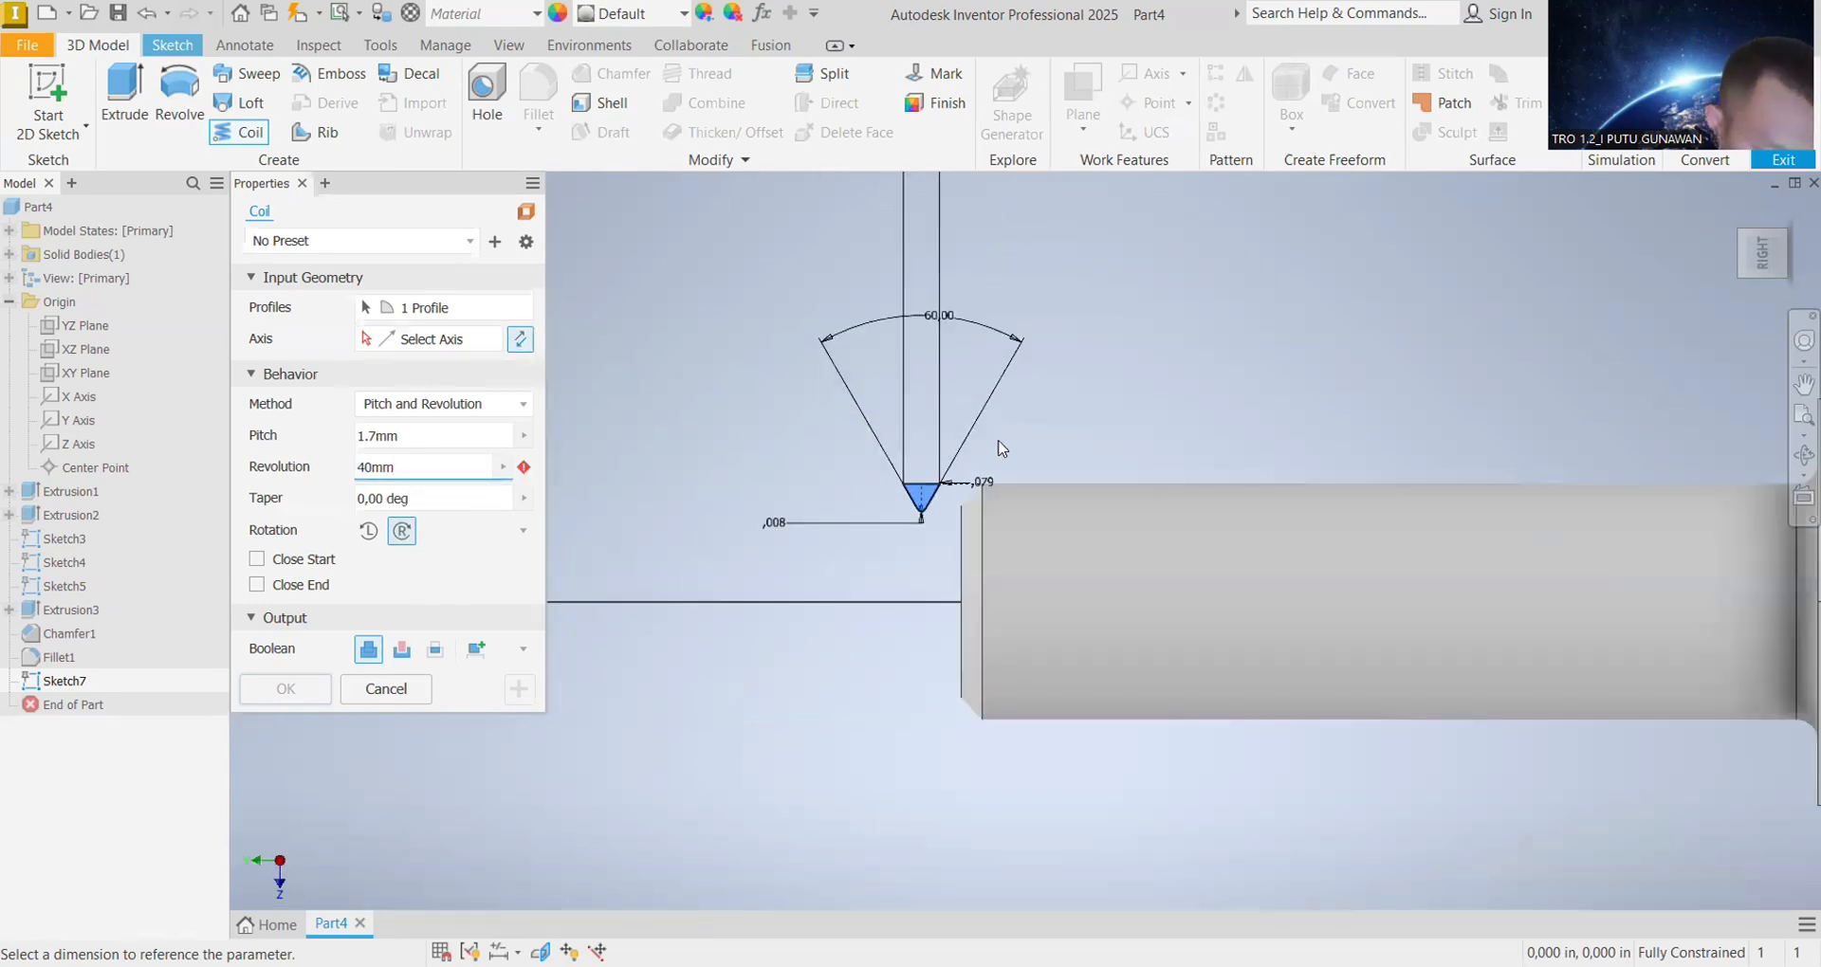
click(402, 649)
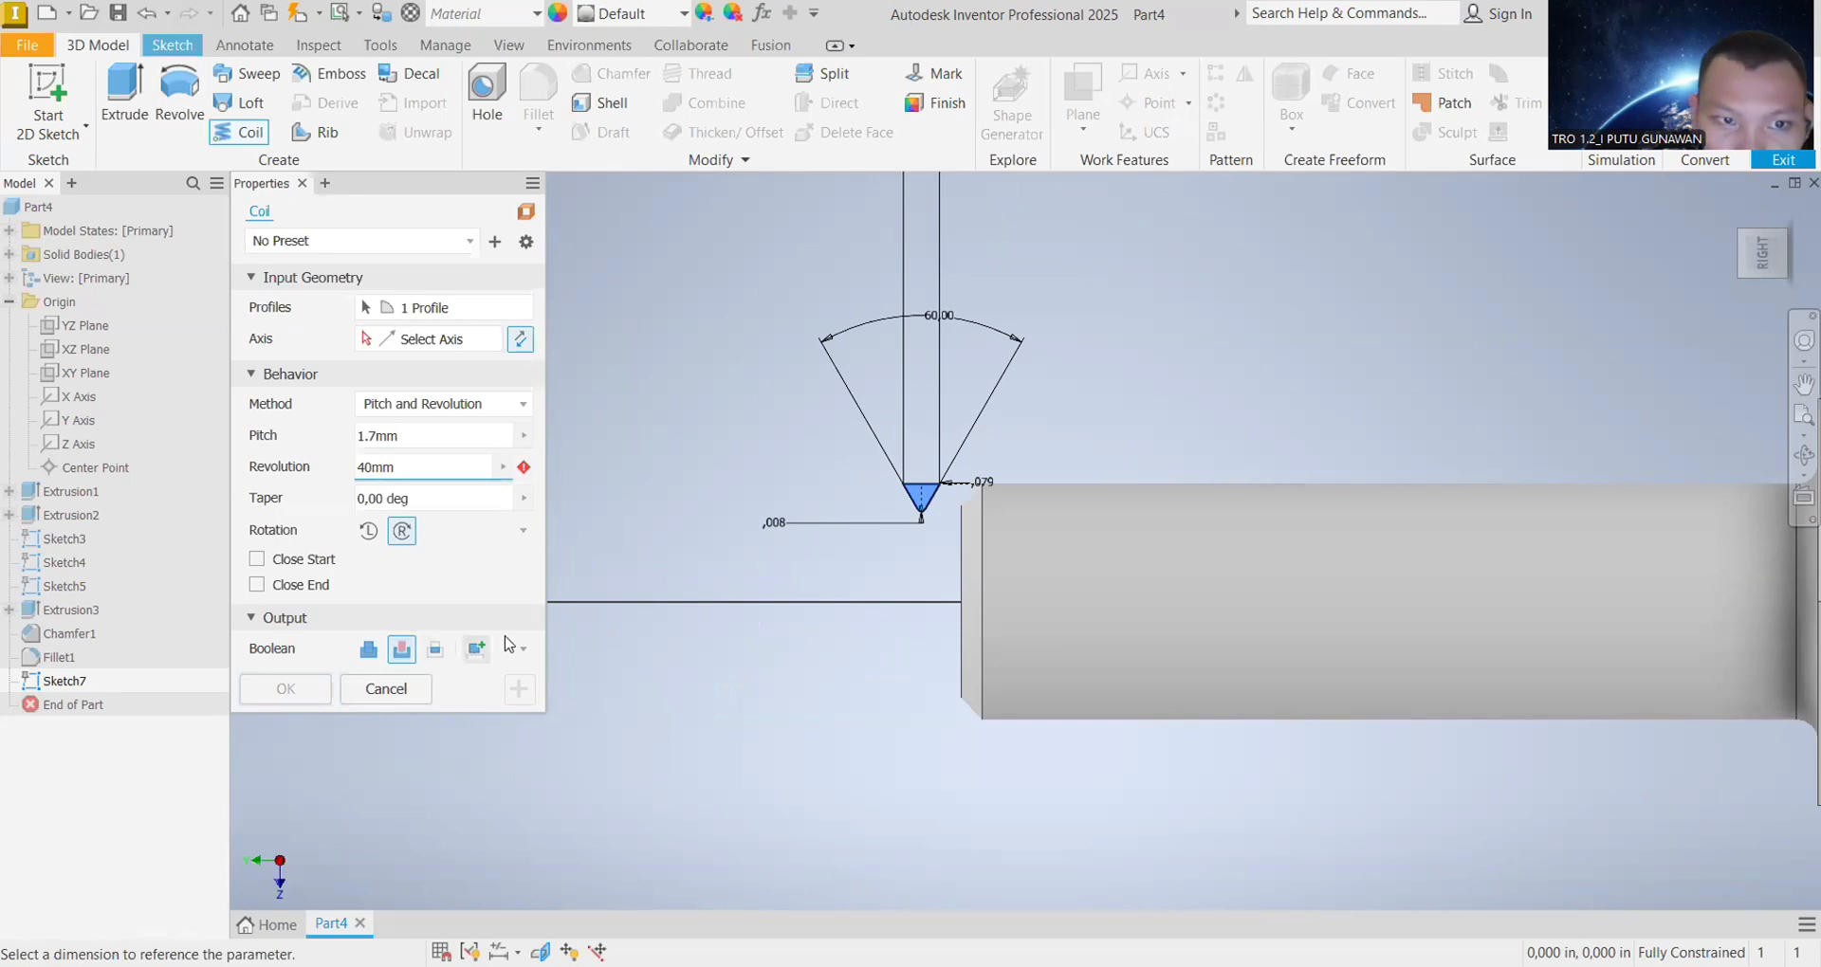
click(67, 428)
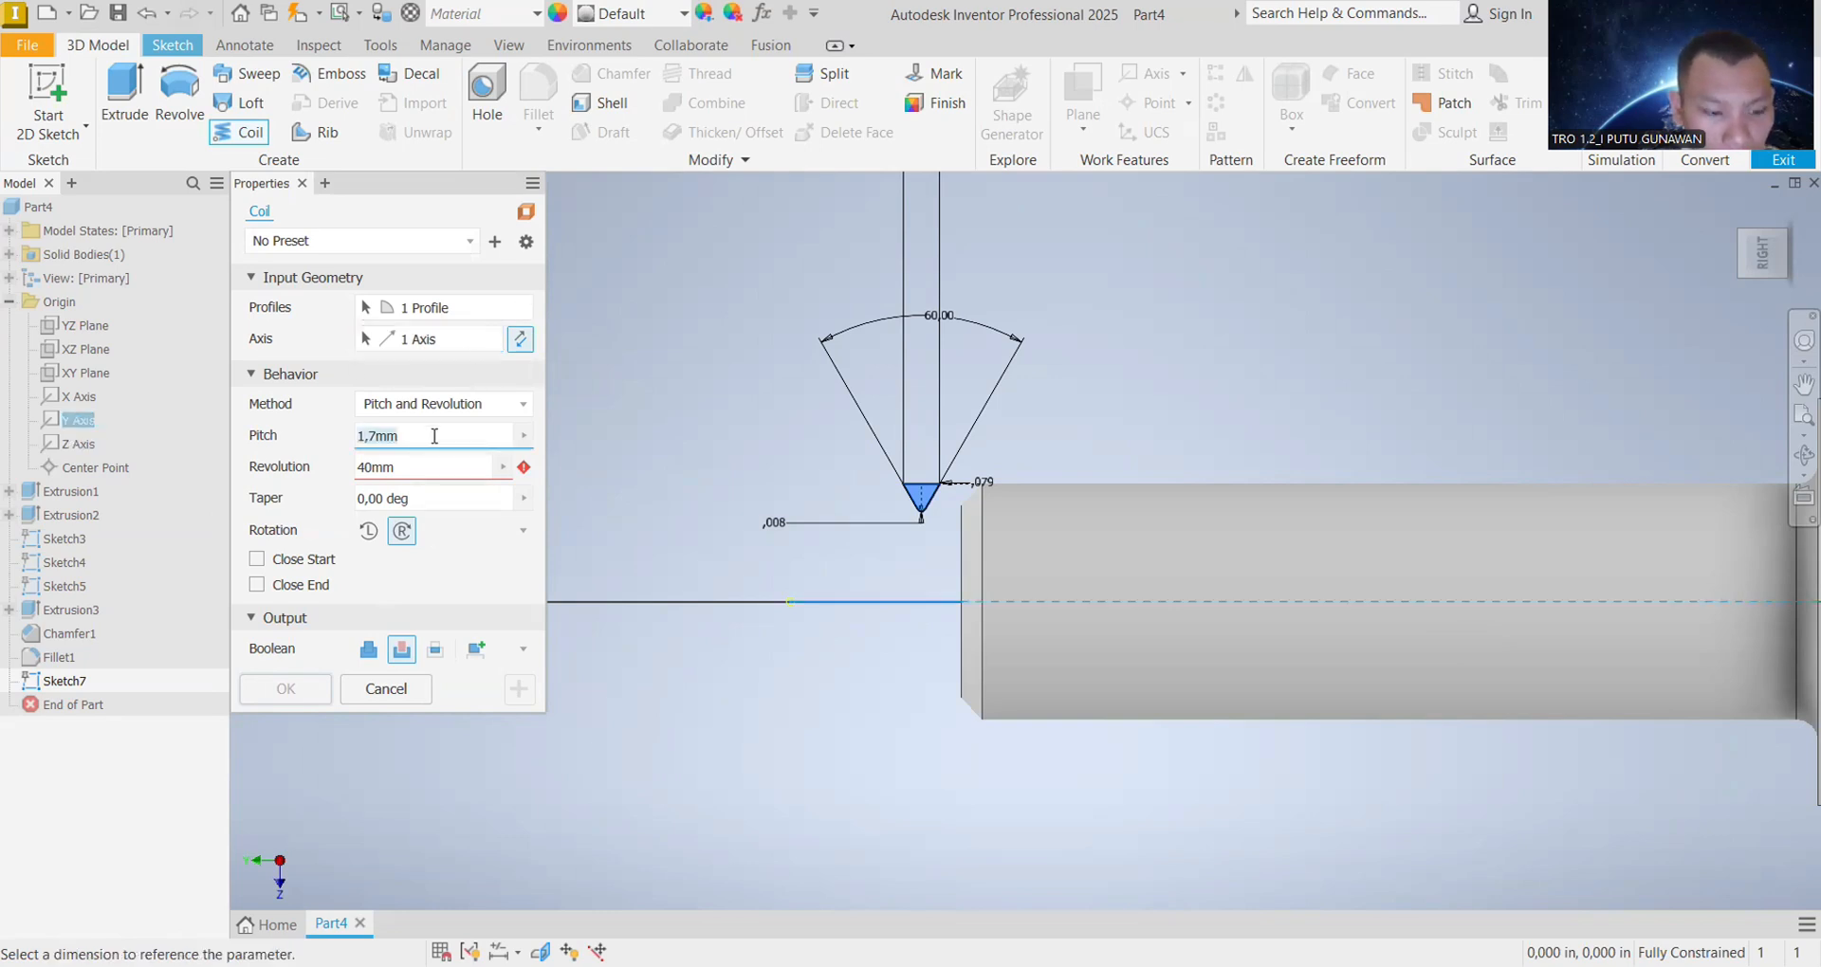
Step: Define the coil by Pitch and Height with a 40 mm height and create the thread cut
click(456, 405)
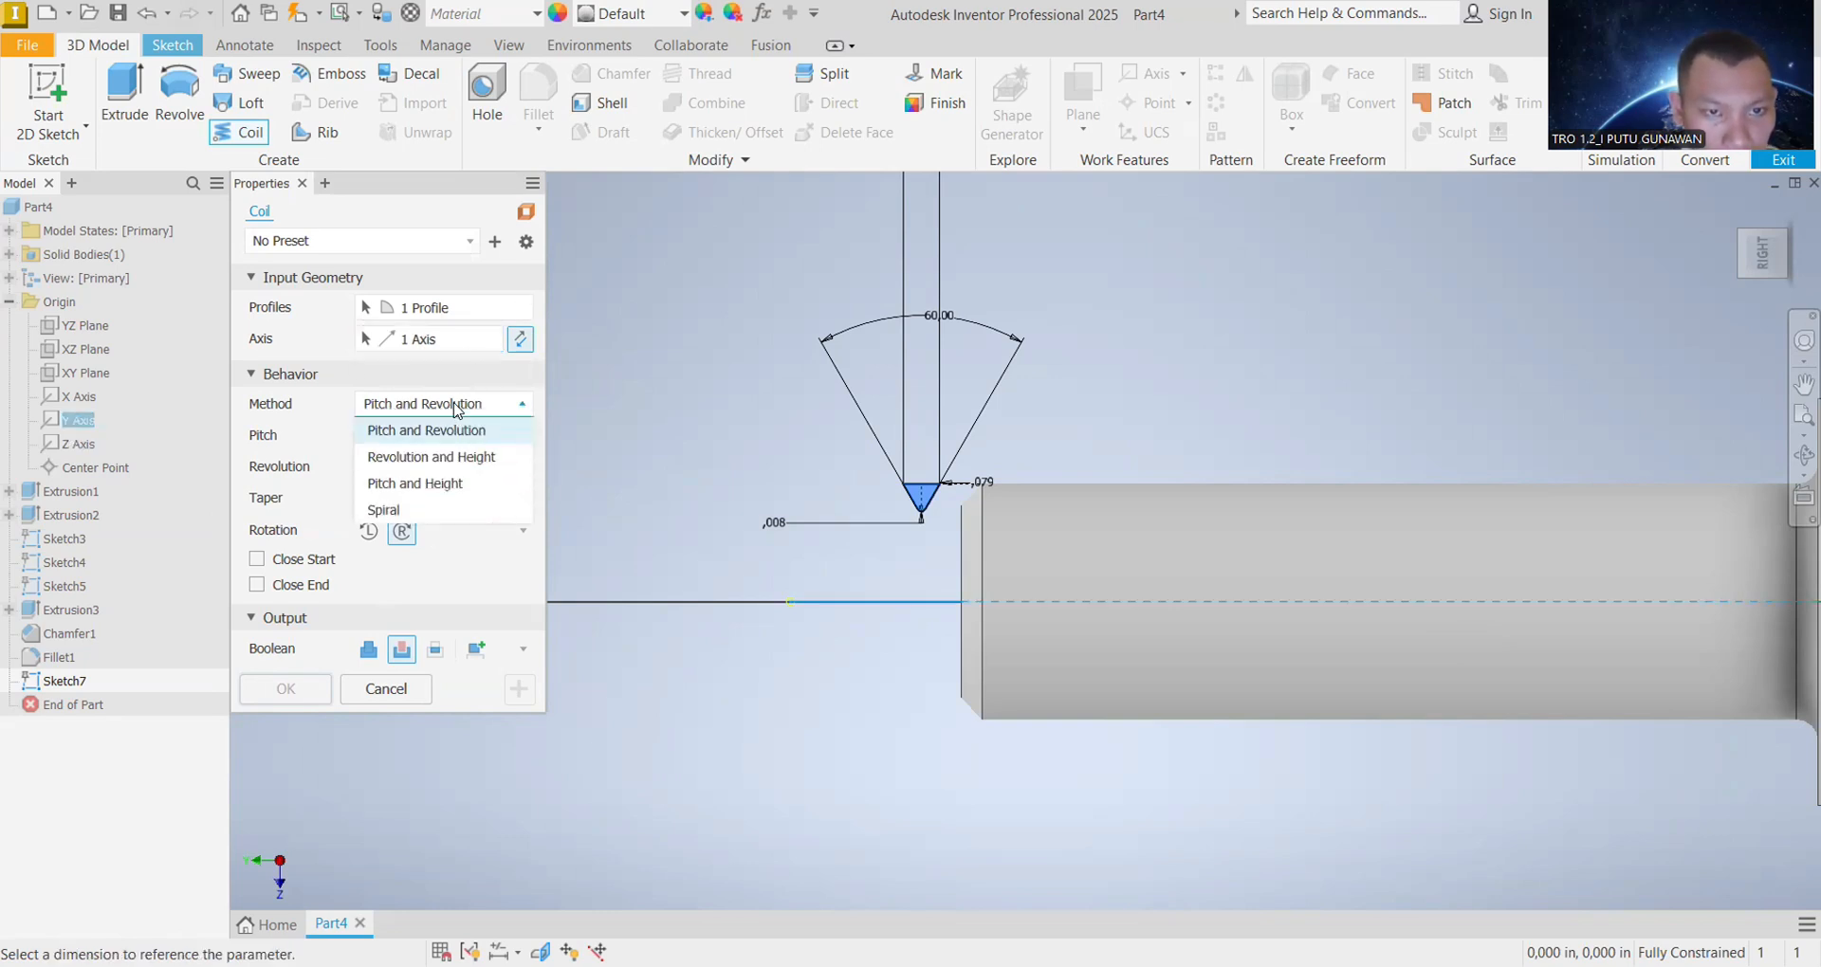
click(438, 481)
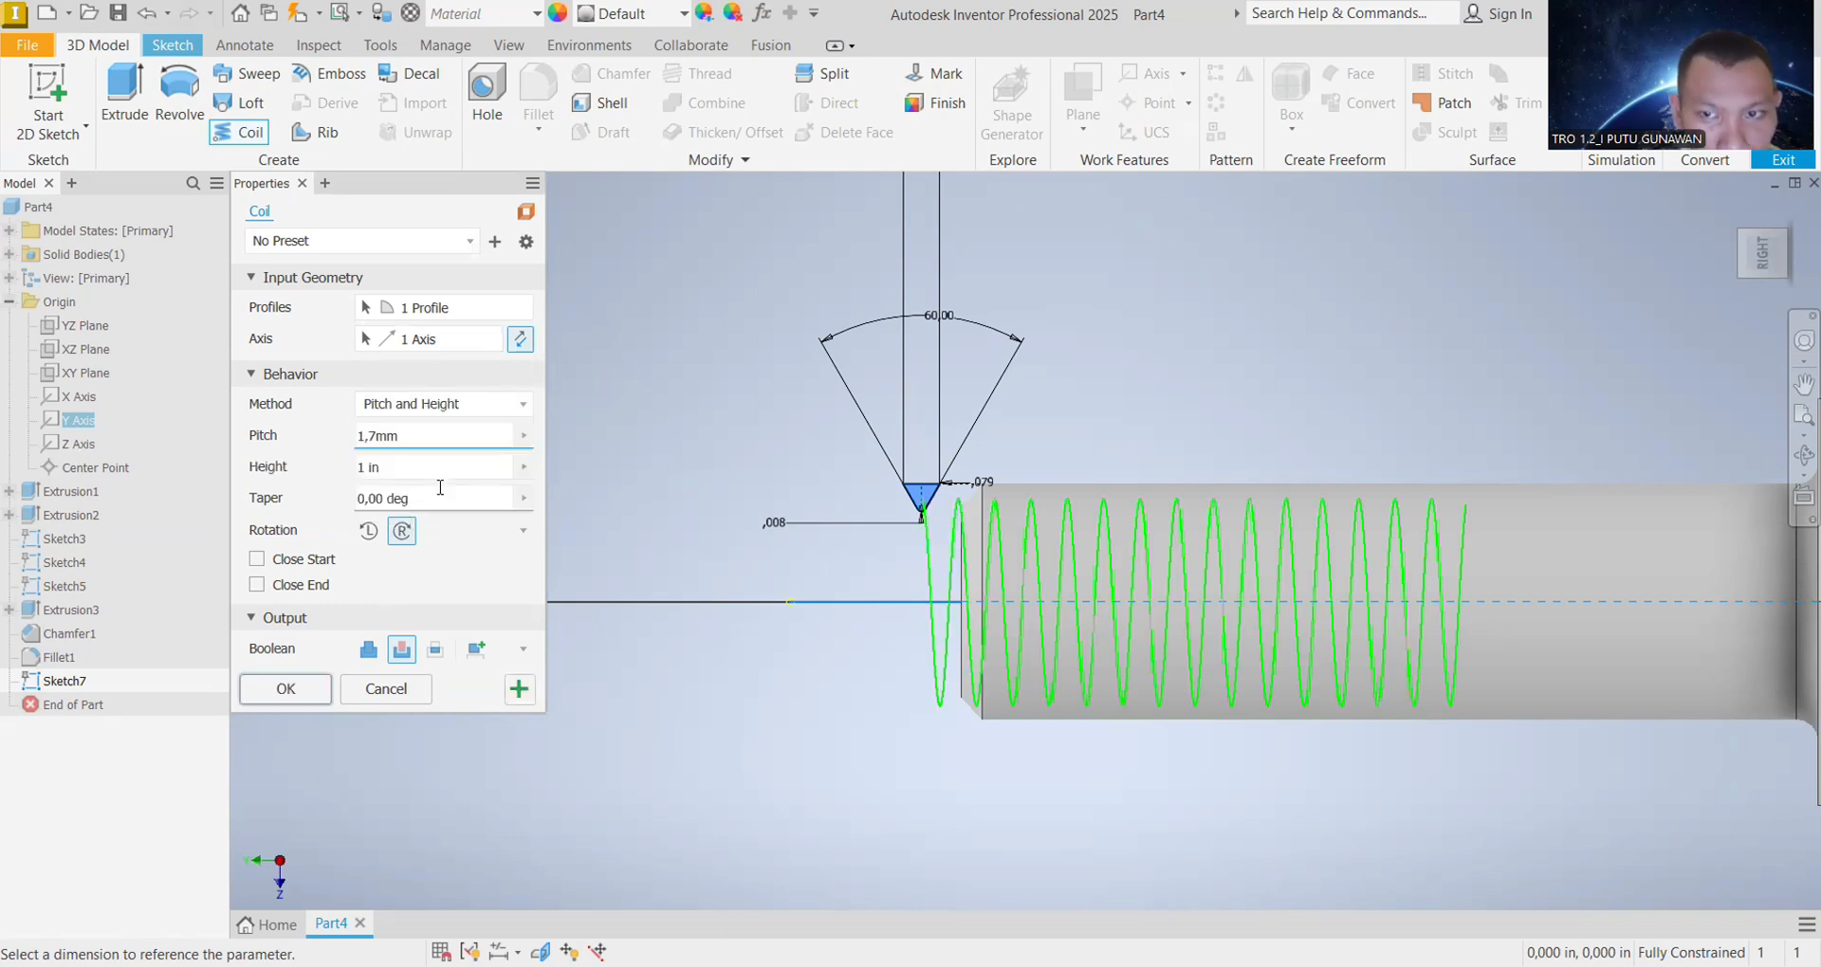
click(389, 466)
text(40mm)
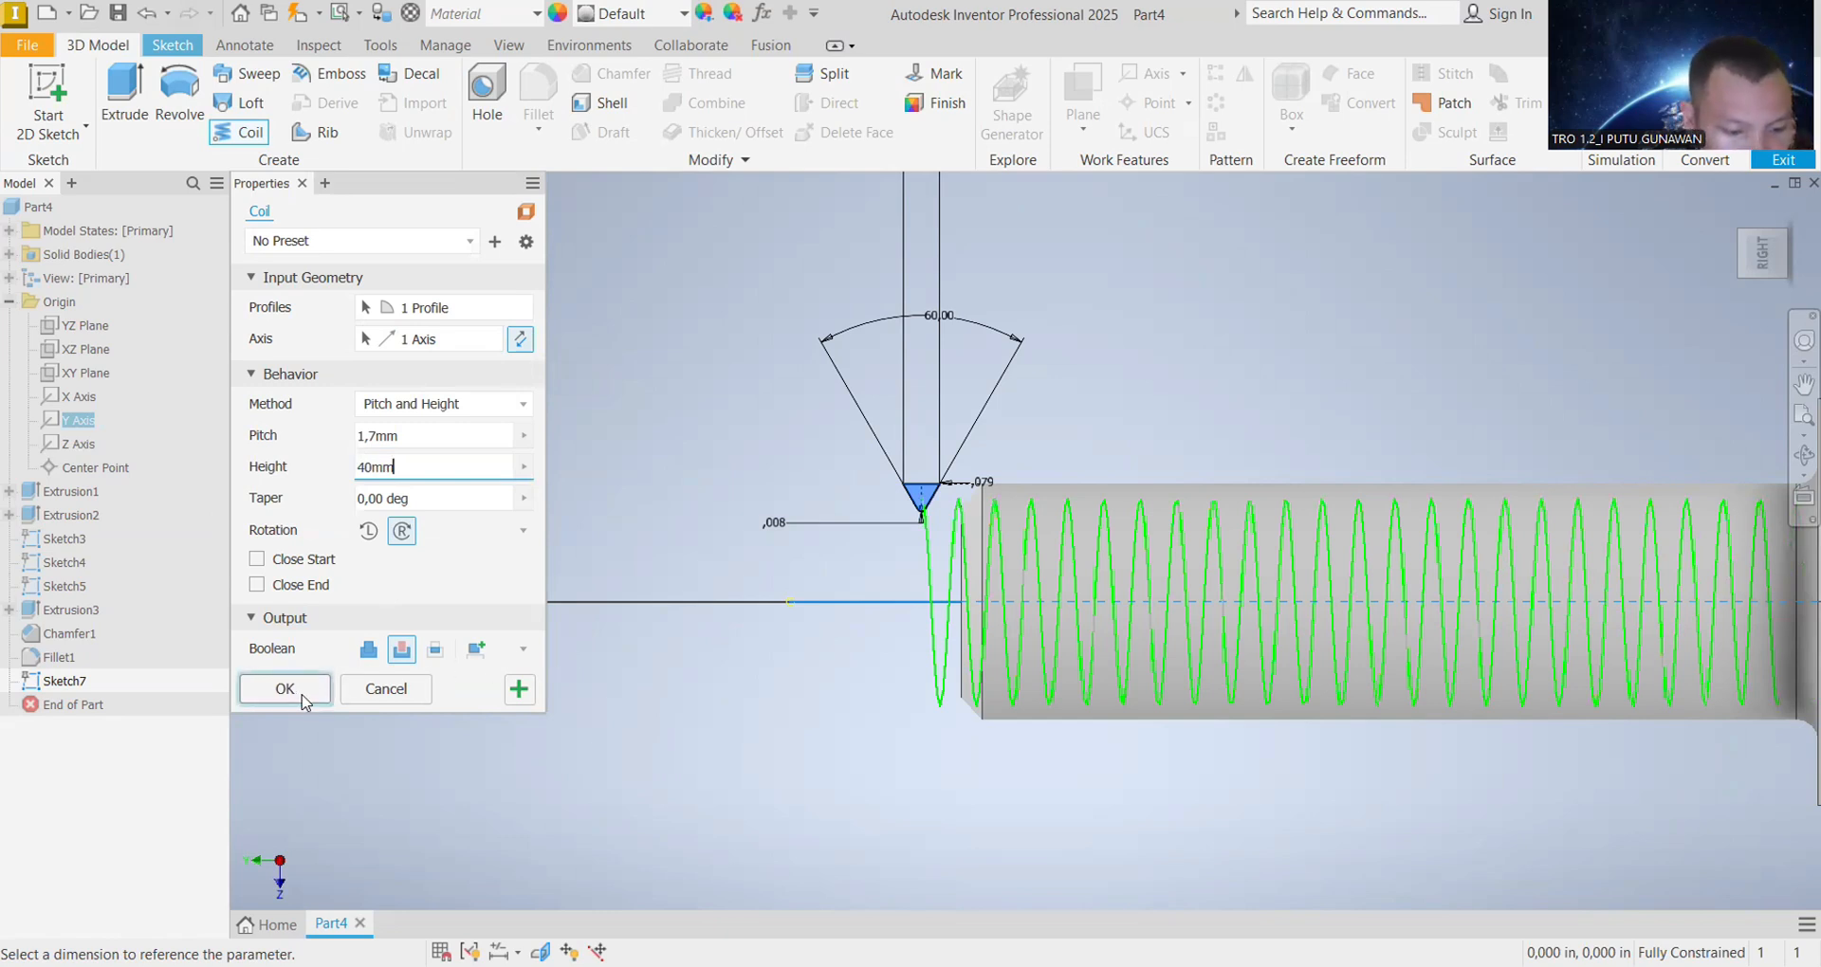
click(303, 700)
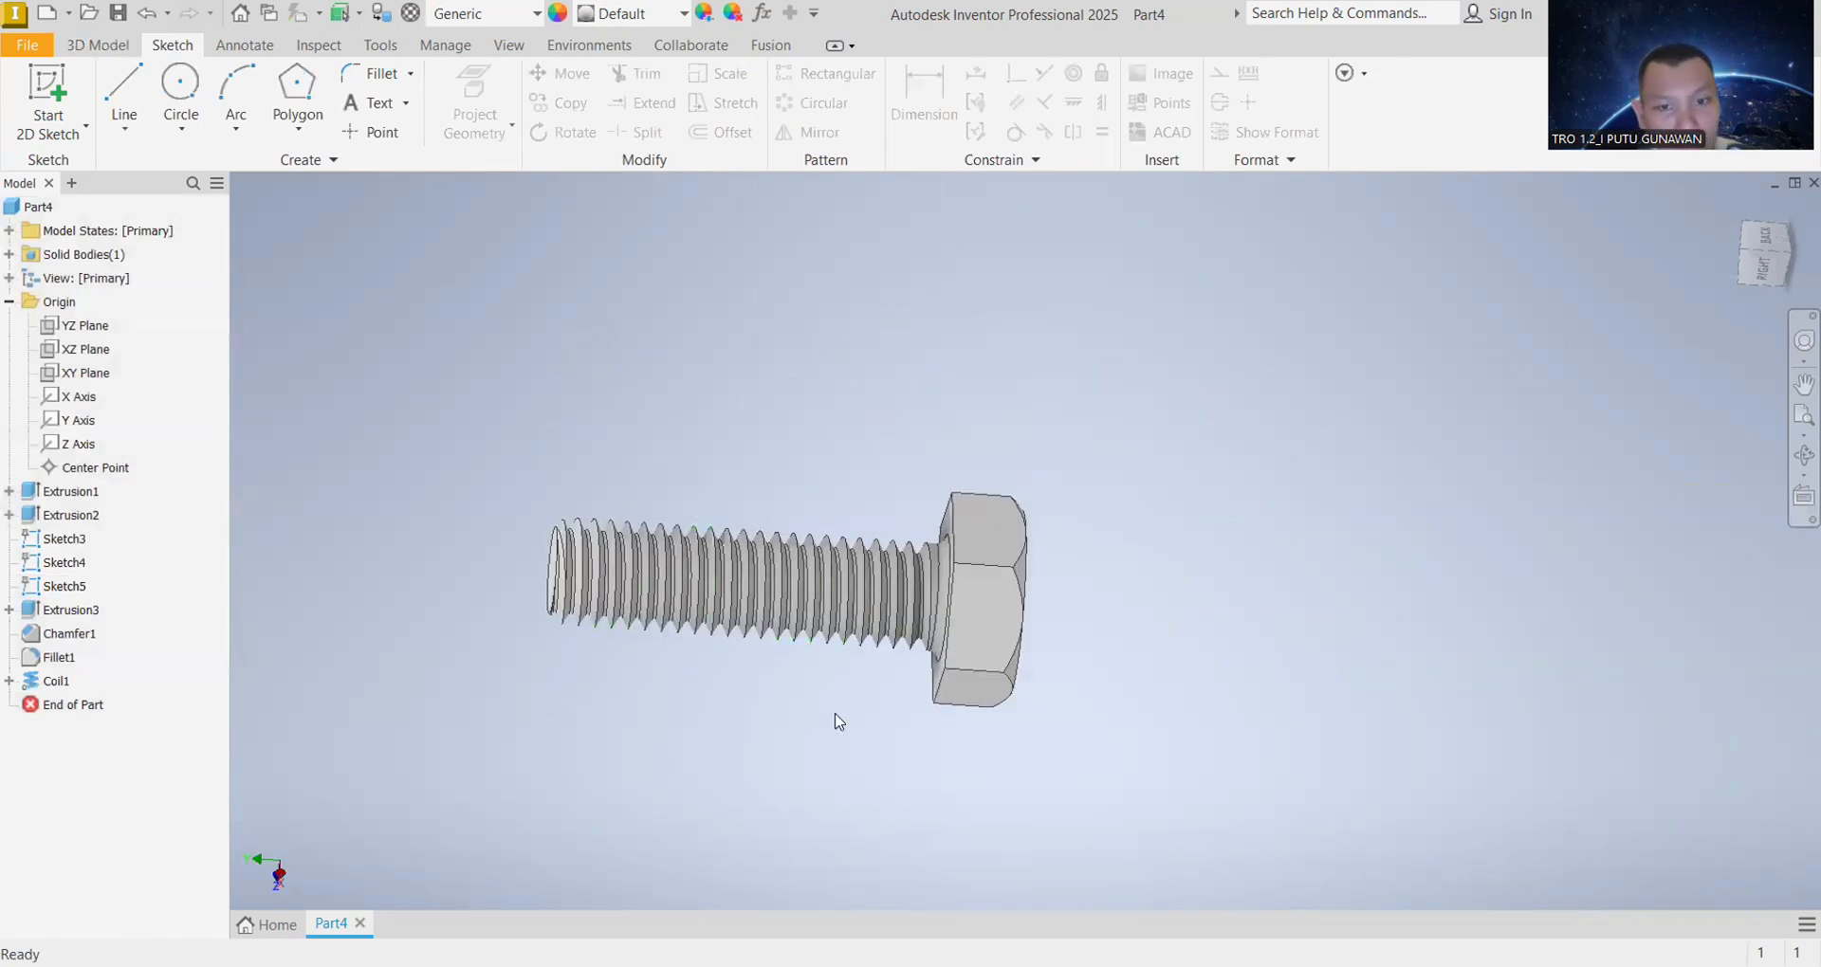
Step: Fillet the helical crest edge of the thread with a 0.2 mm radius
middle_drag(837, 723, 947, 654)
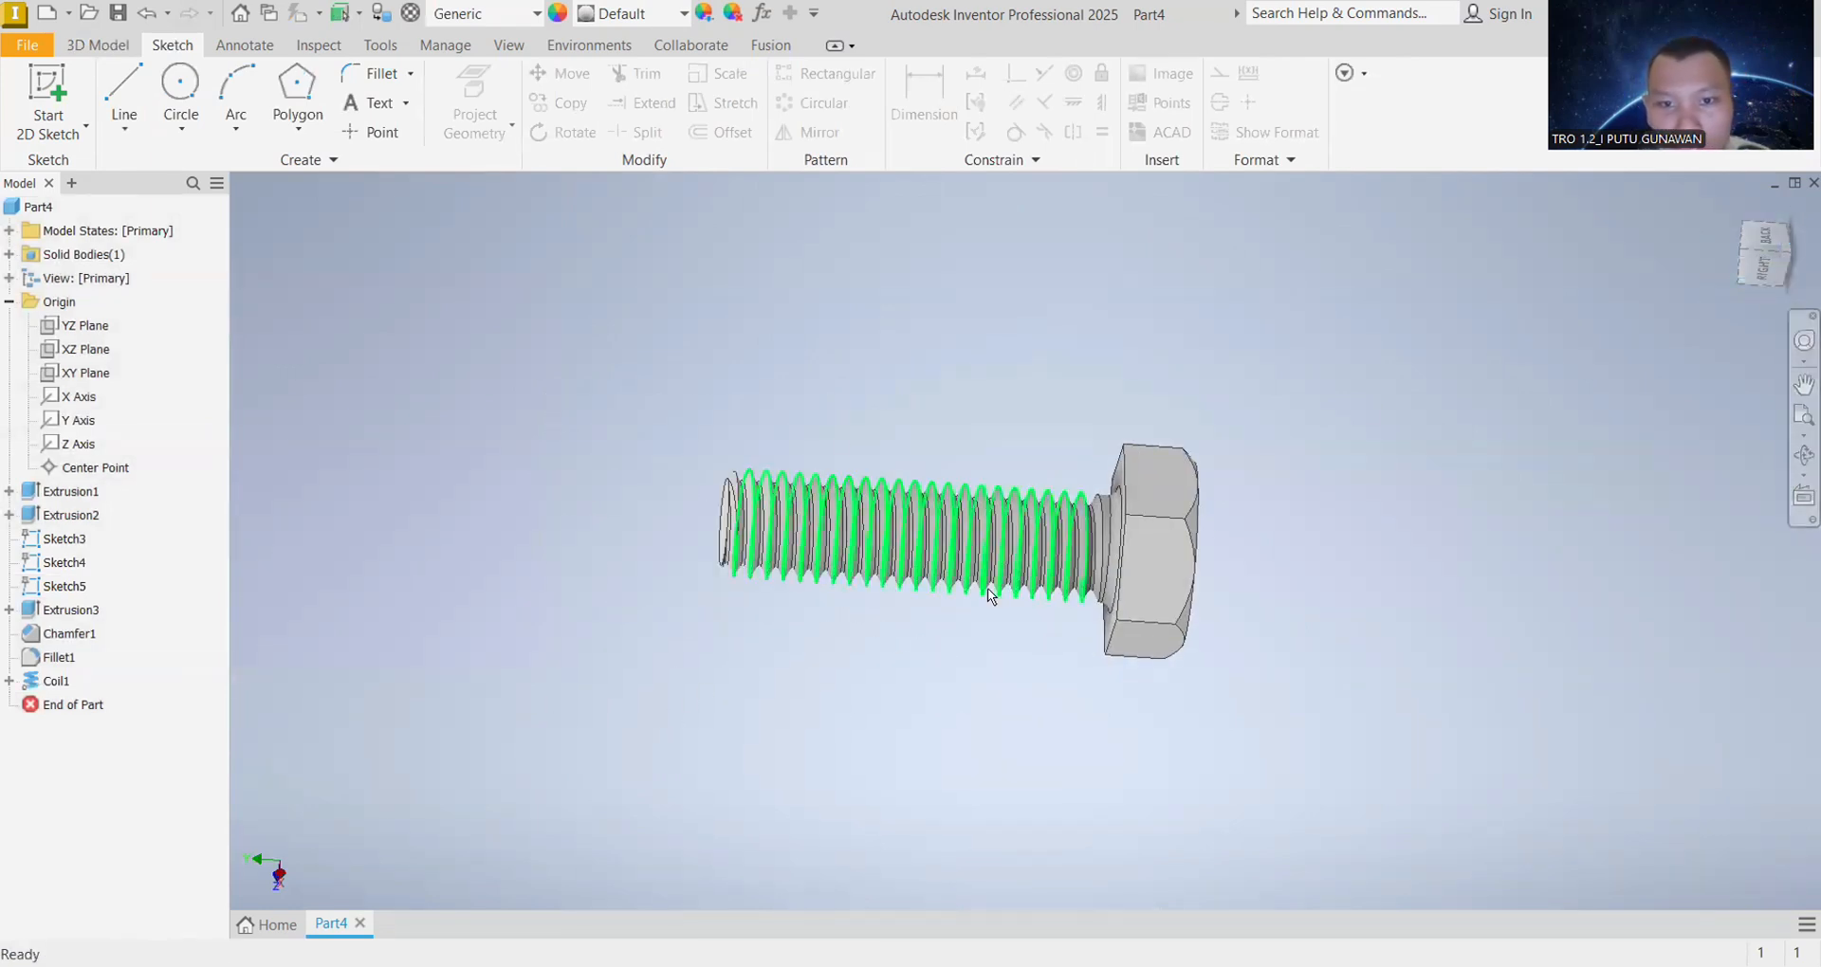
scroll(775, 529, down, 5)
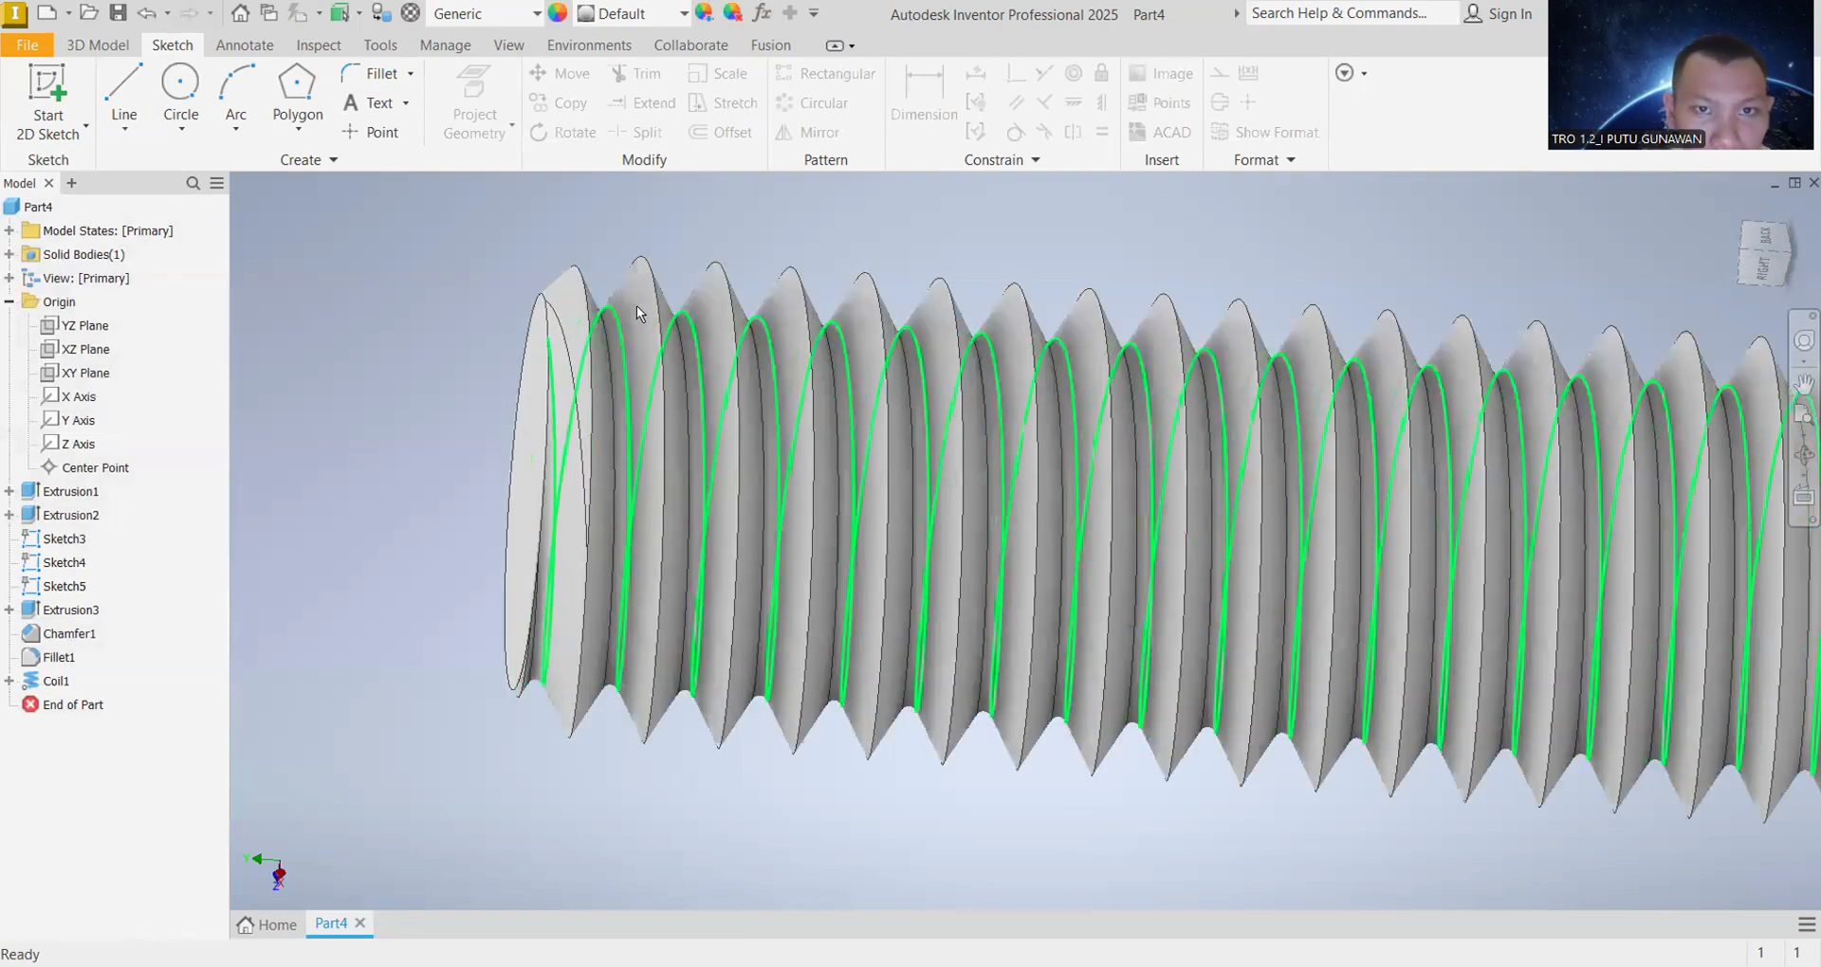
click(657, 287)
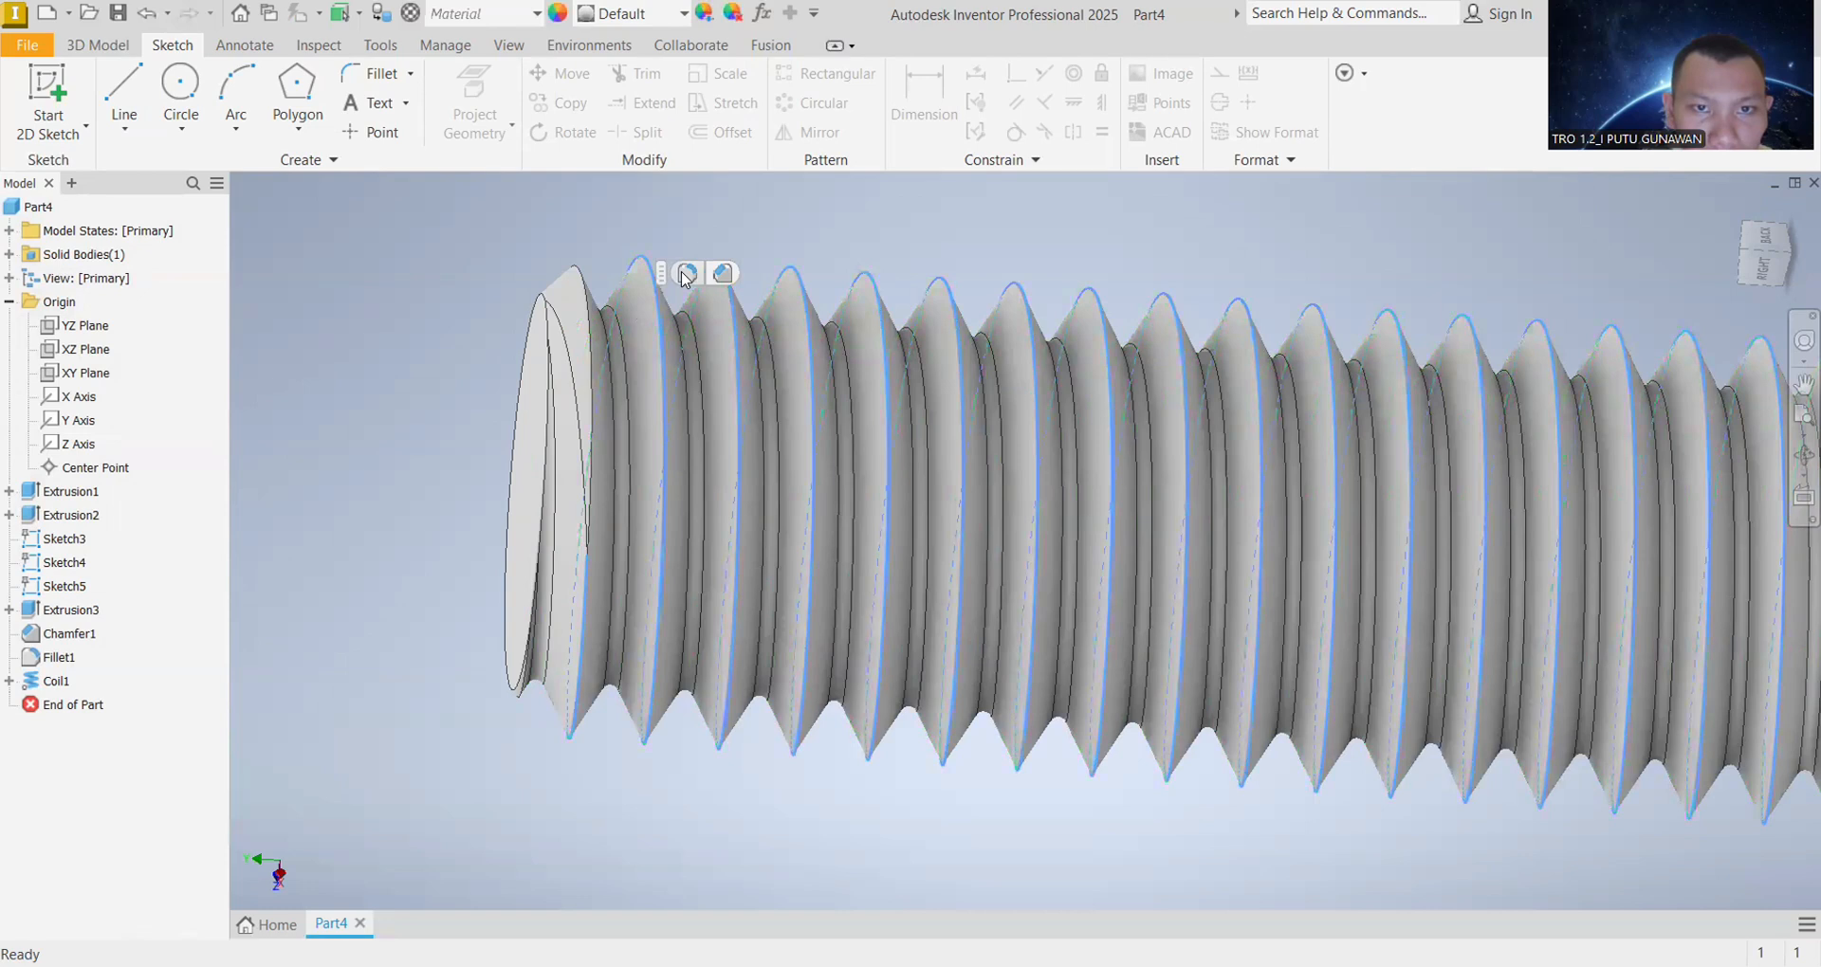
click(687, 274)
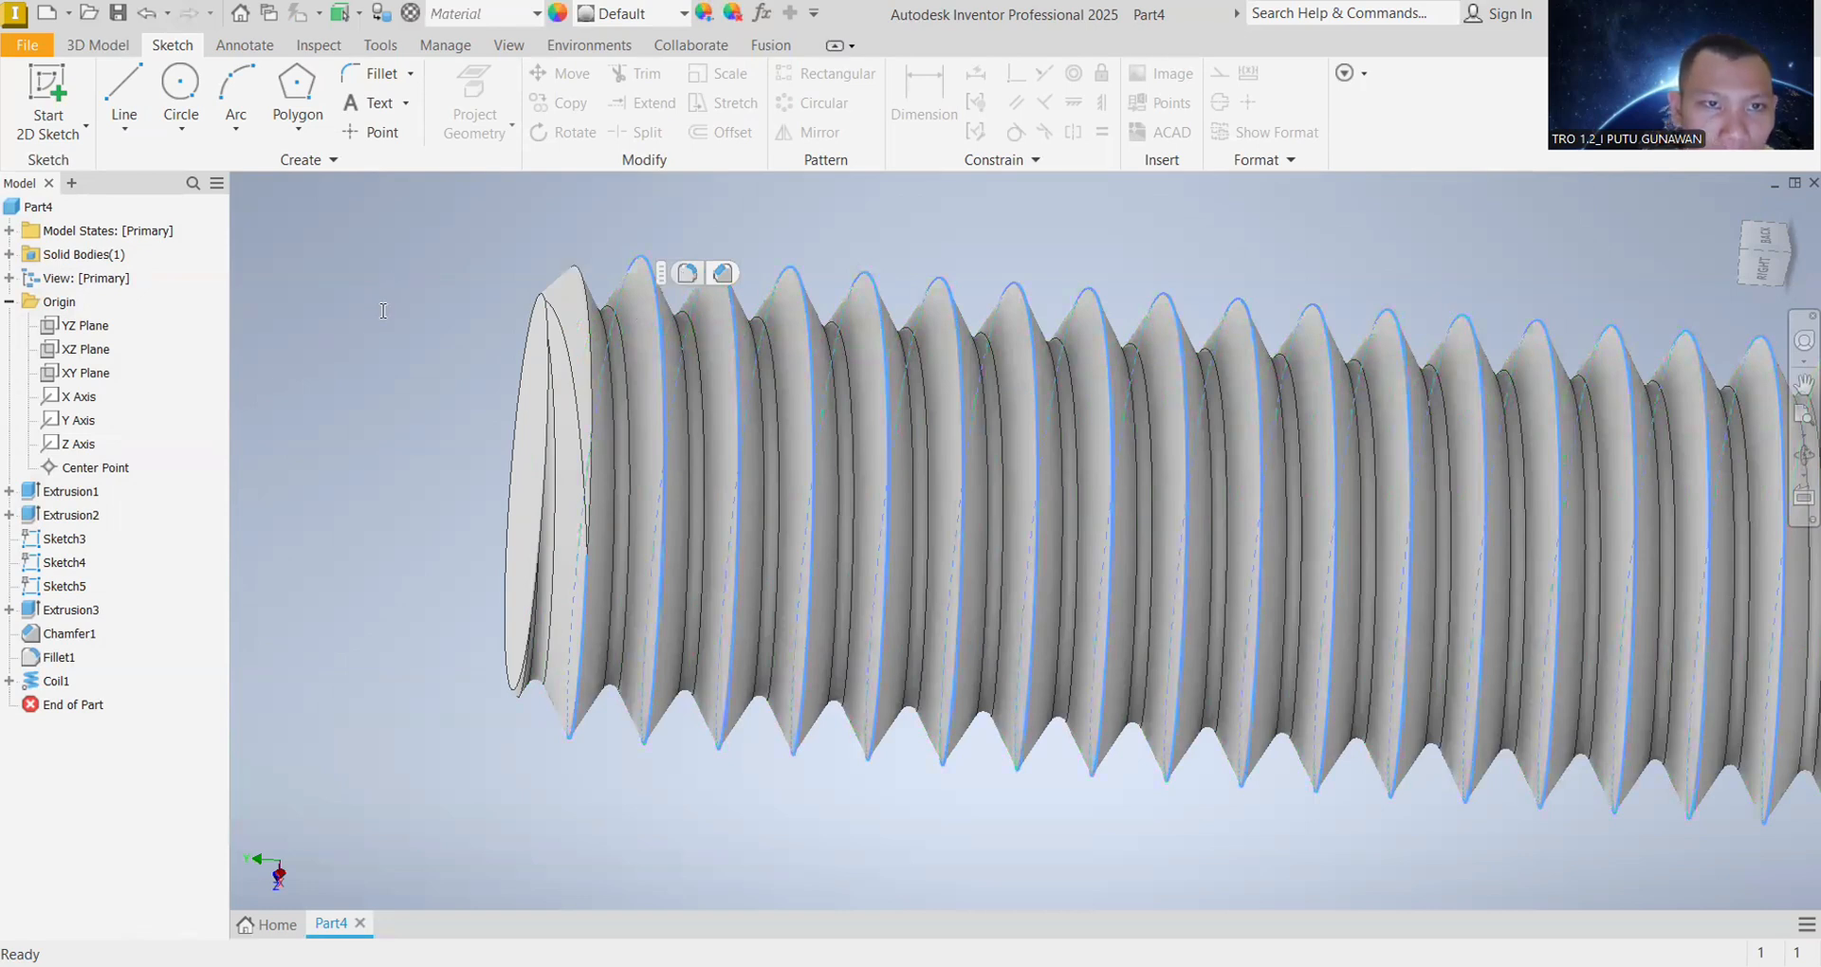
drag(412, 306, 307, 306)
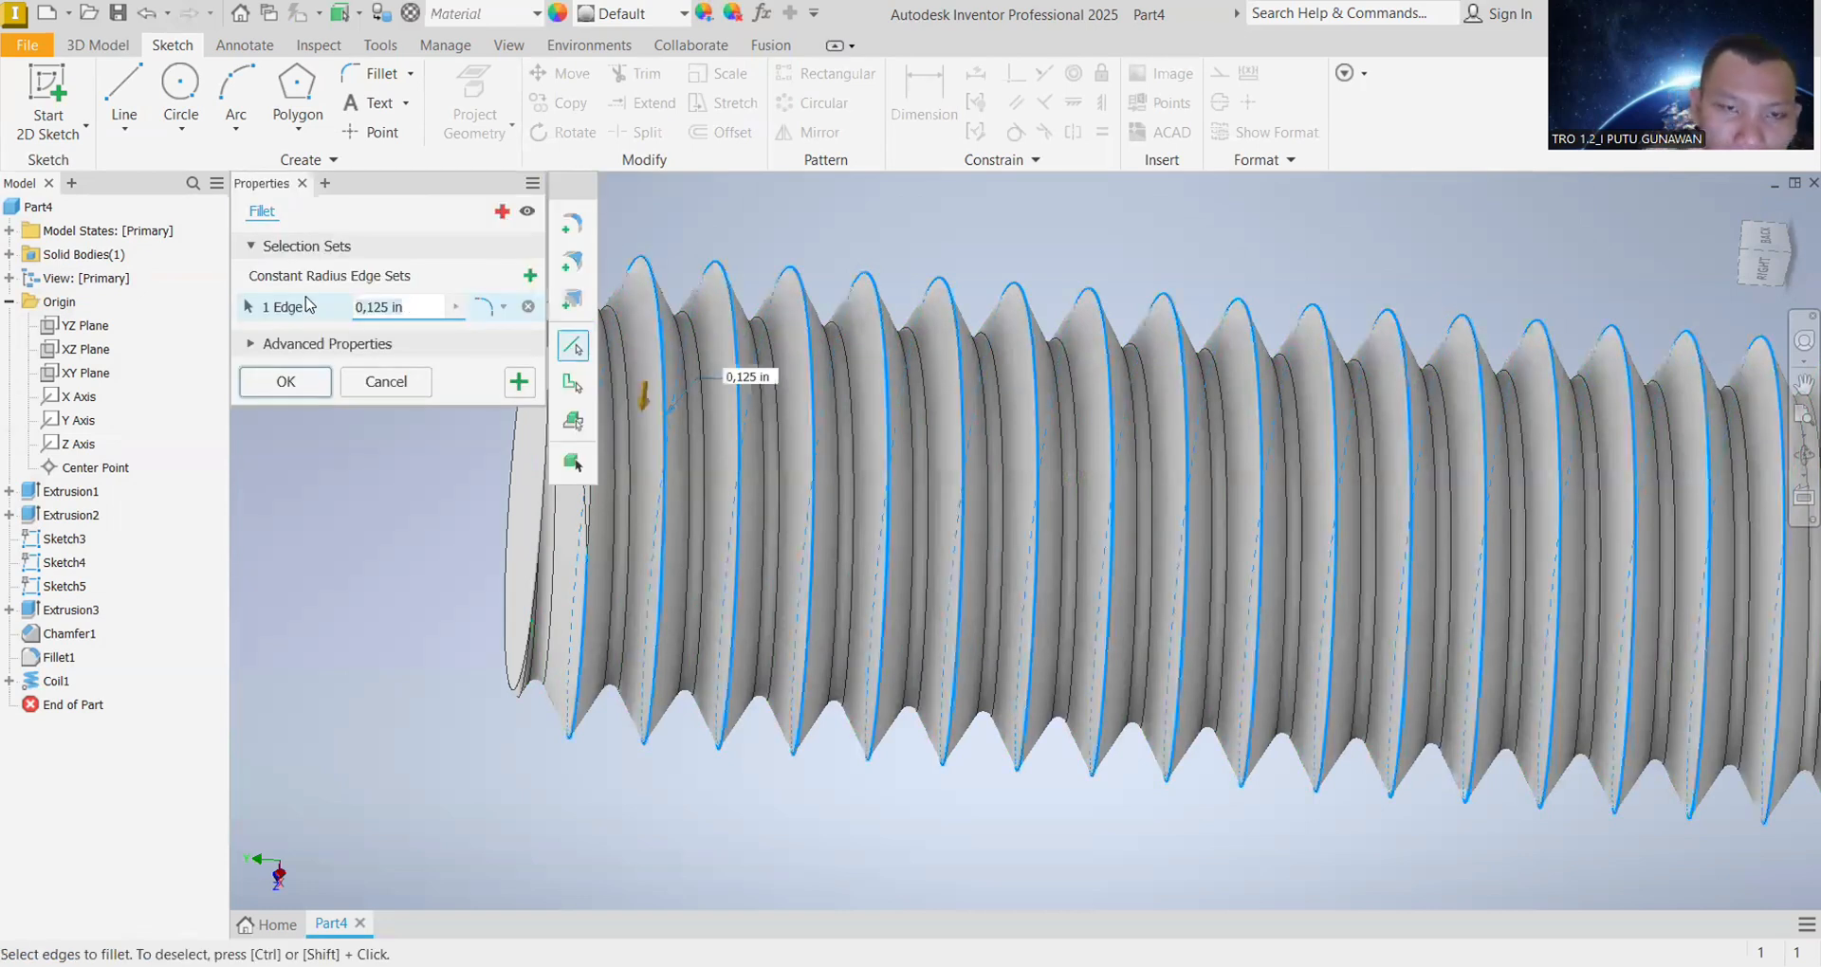
text(0)
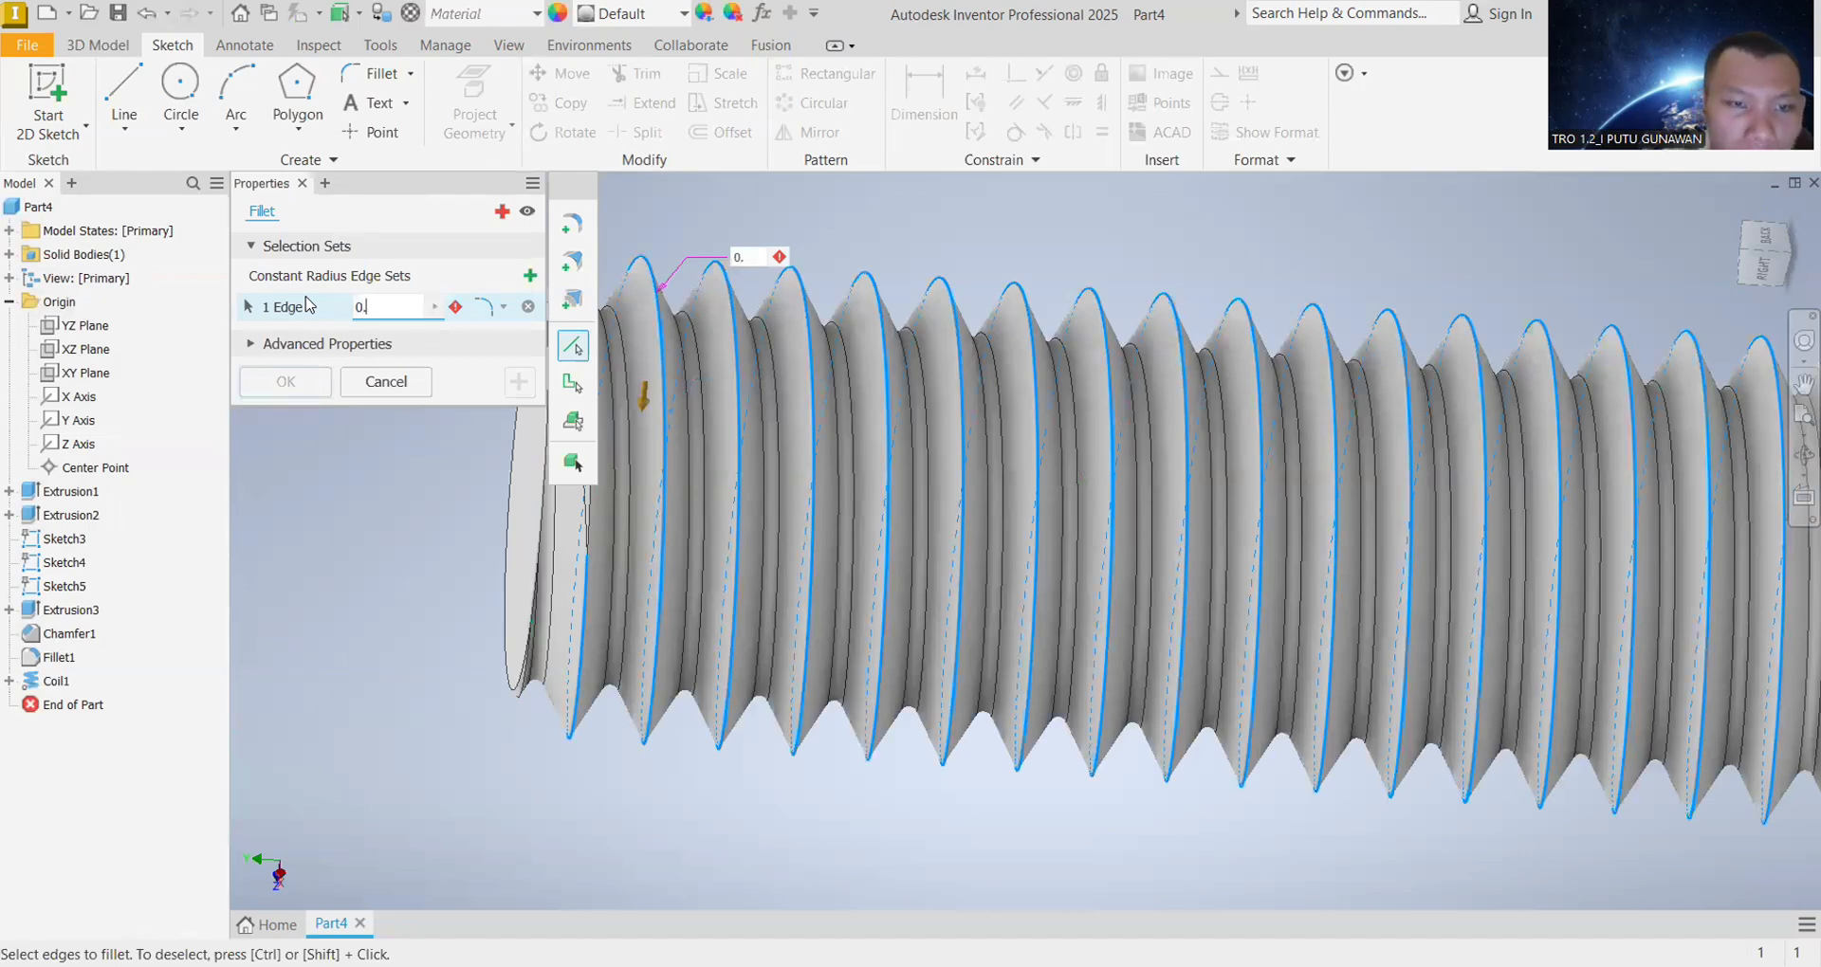
text(.2mm)
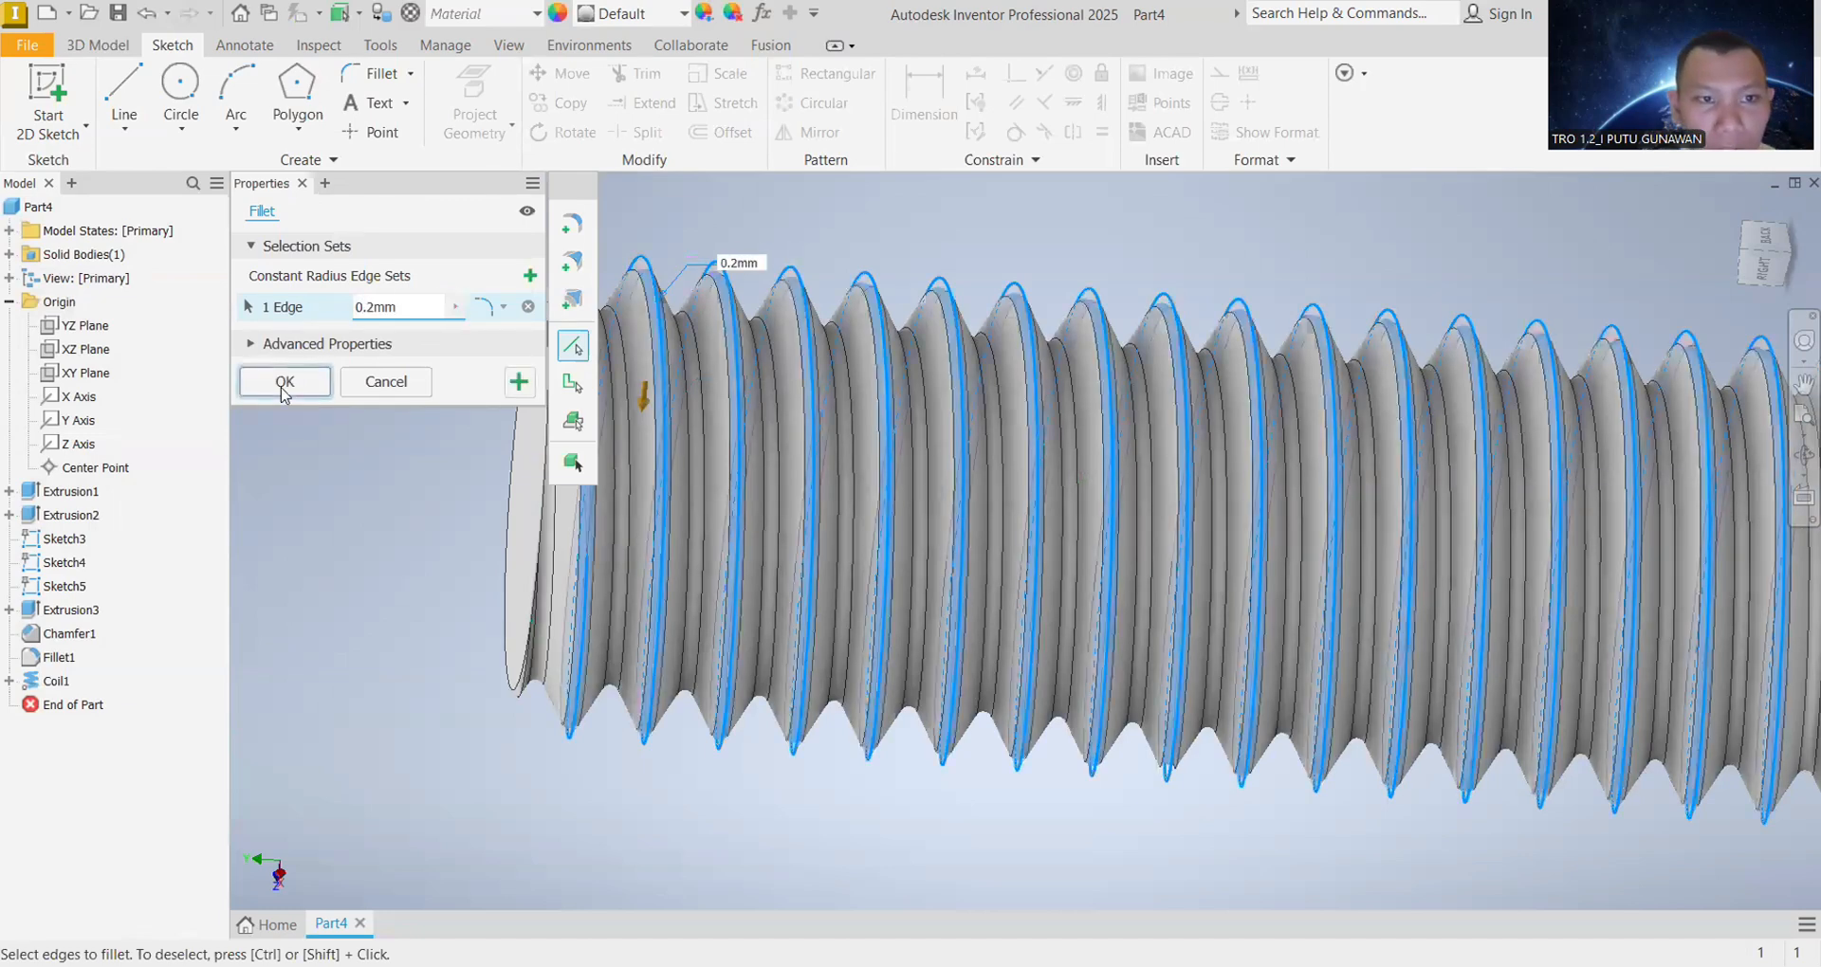
click(284, 389)
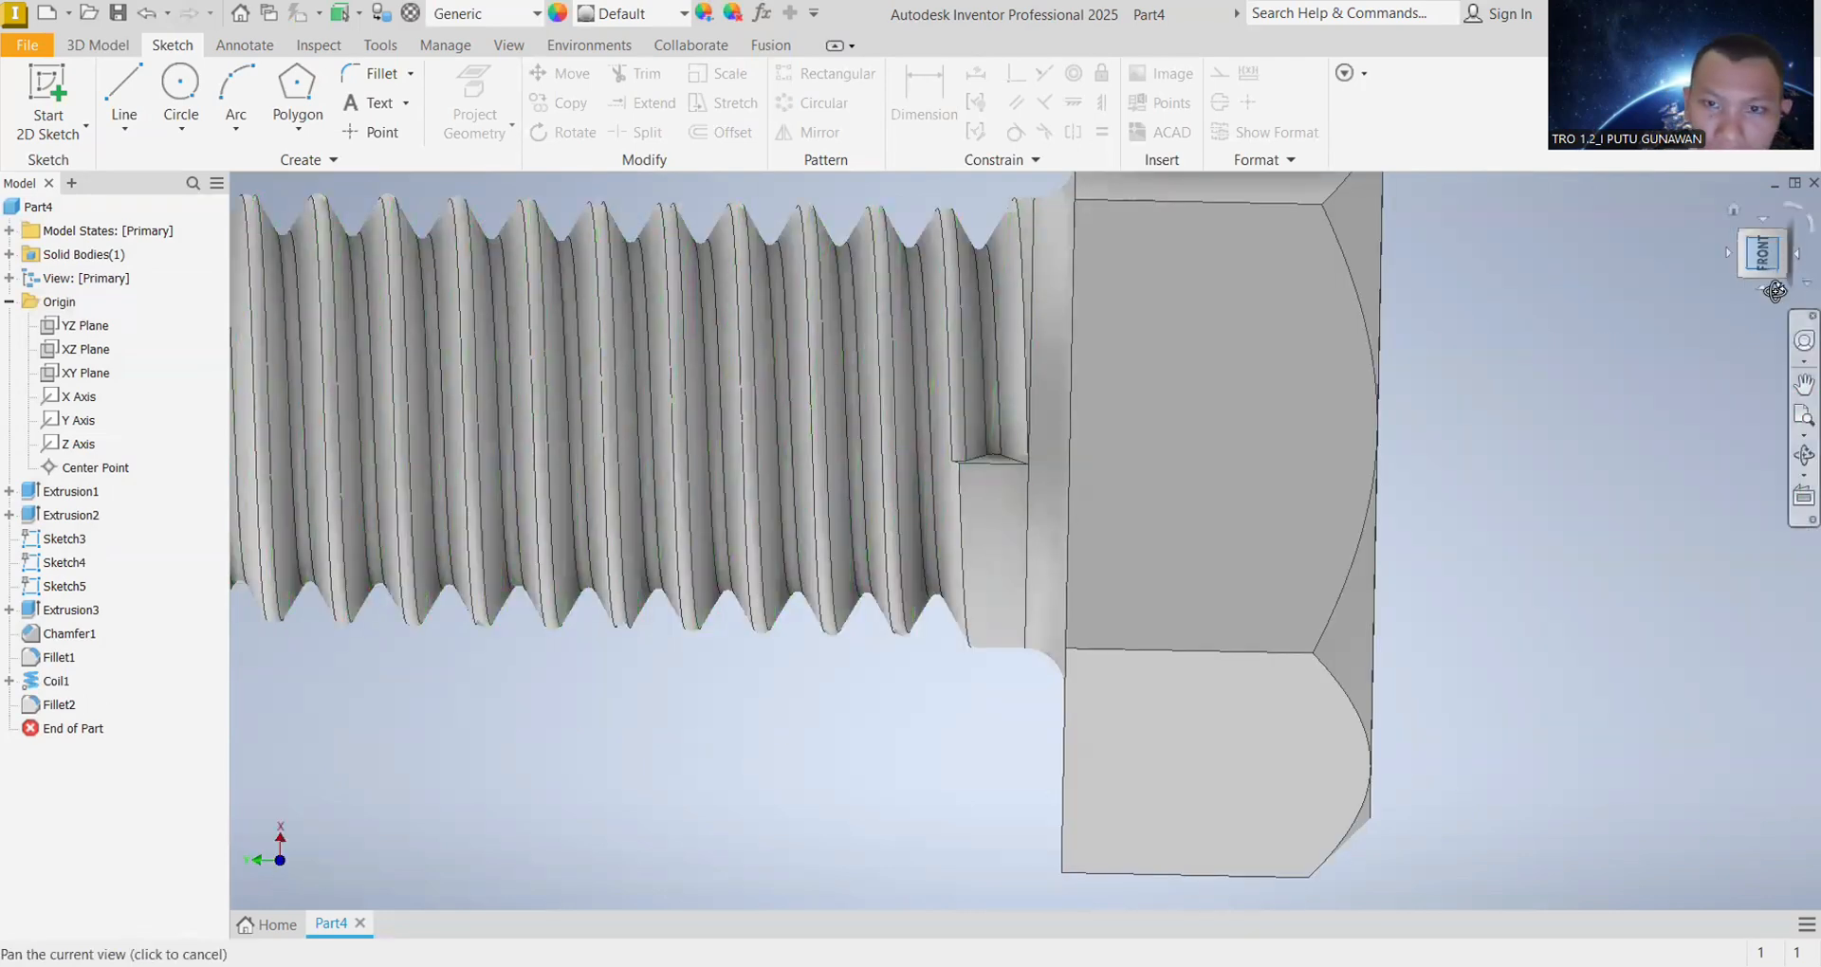
Step: Create a sketch on the thread groove's flat end face near the head and extrude its profile 40 mm as a flipped cut
drag(1762, 262, 1763, 295)
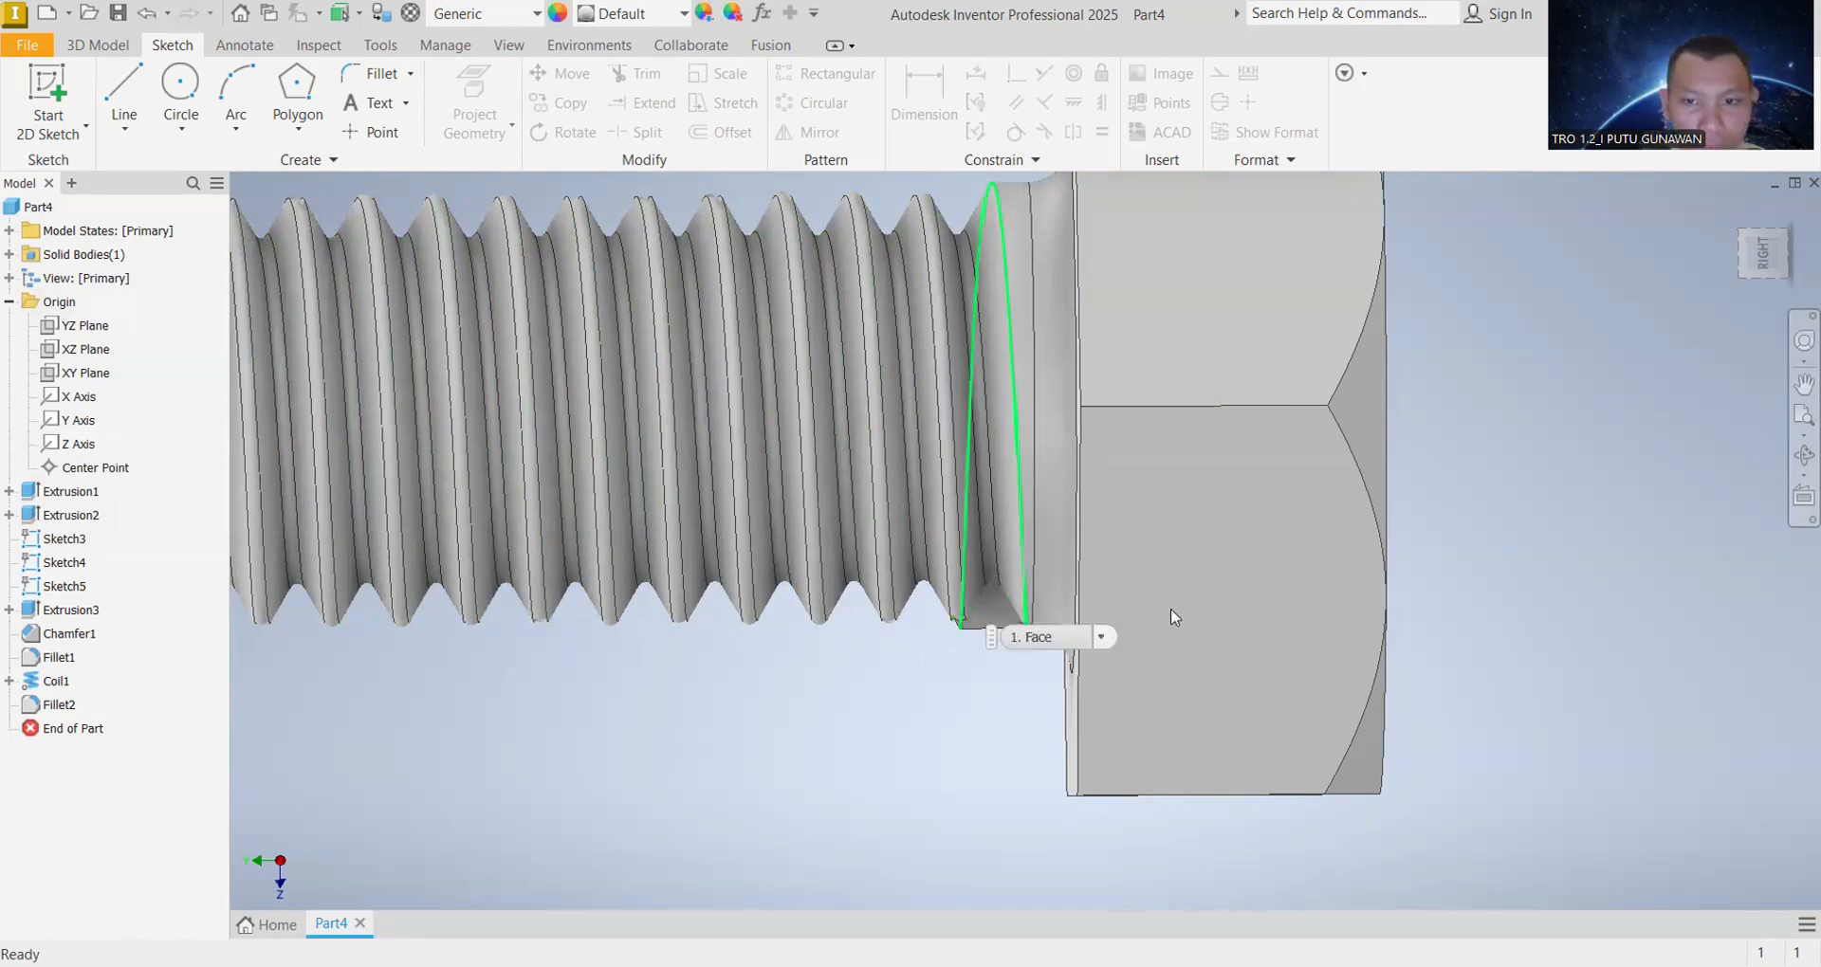
click(1199, 622)
key(s)
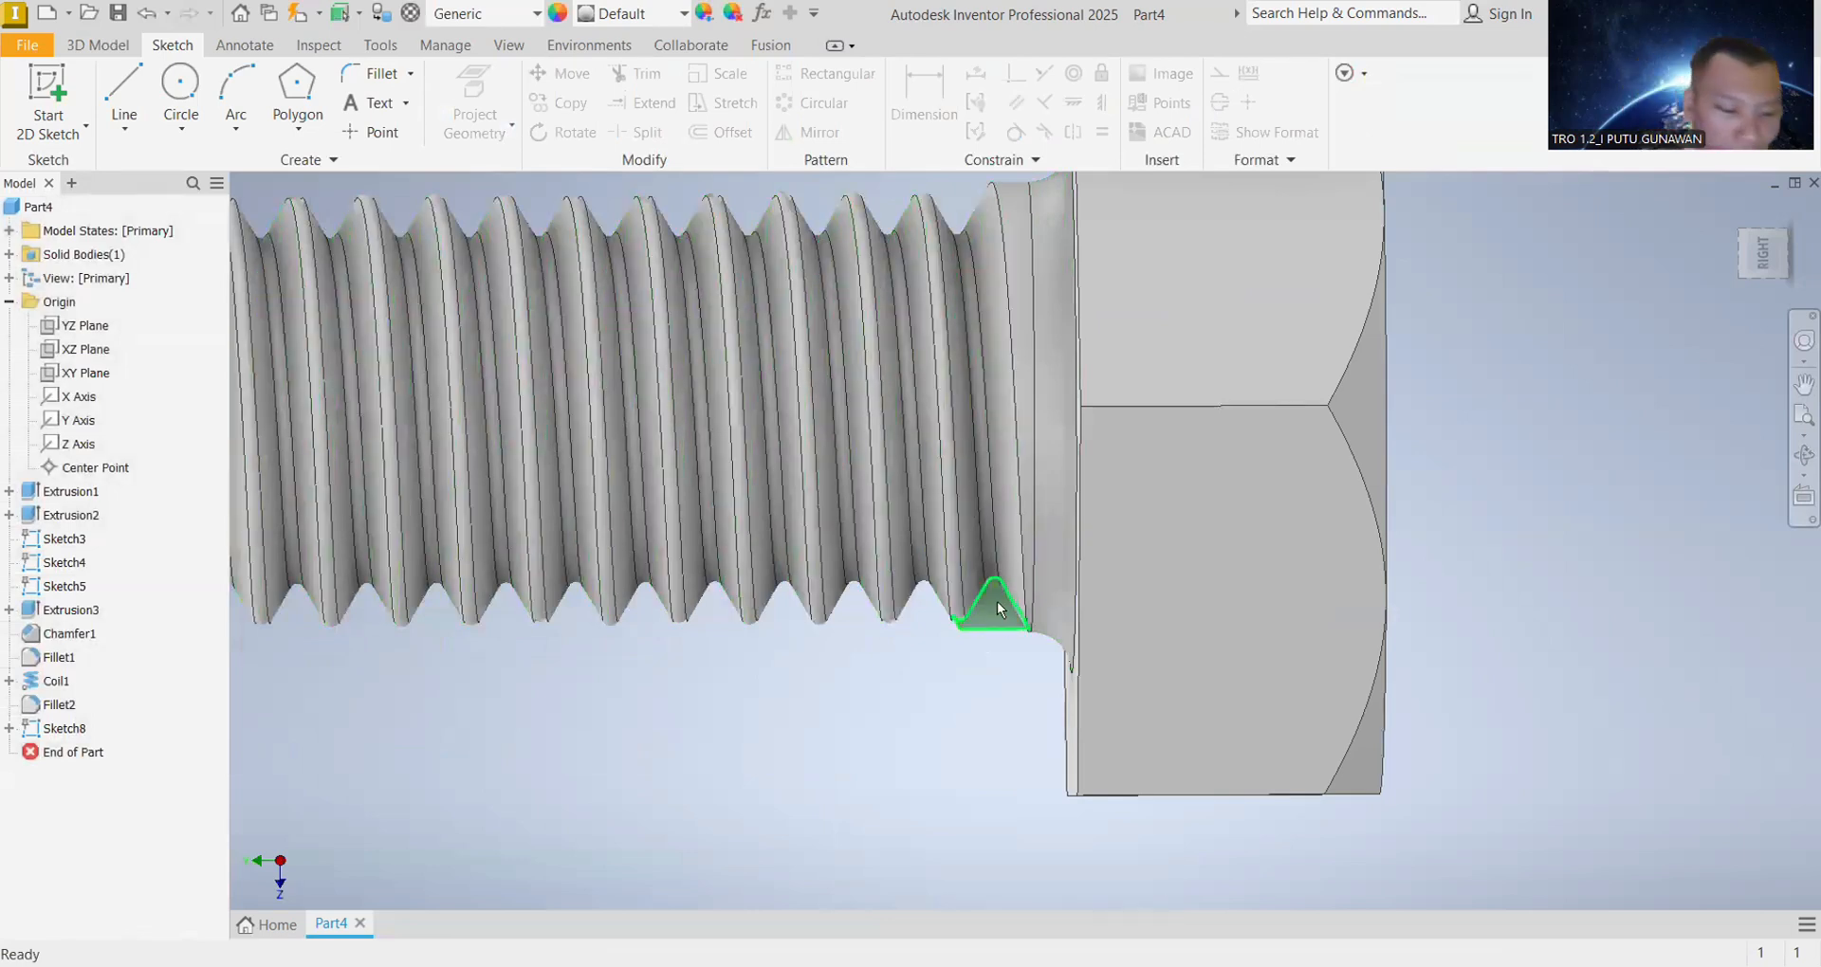
click(98, 44)
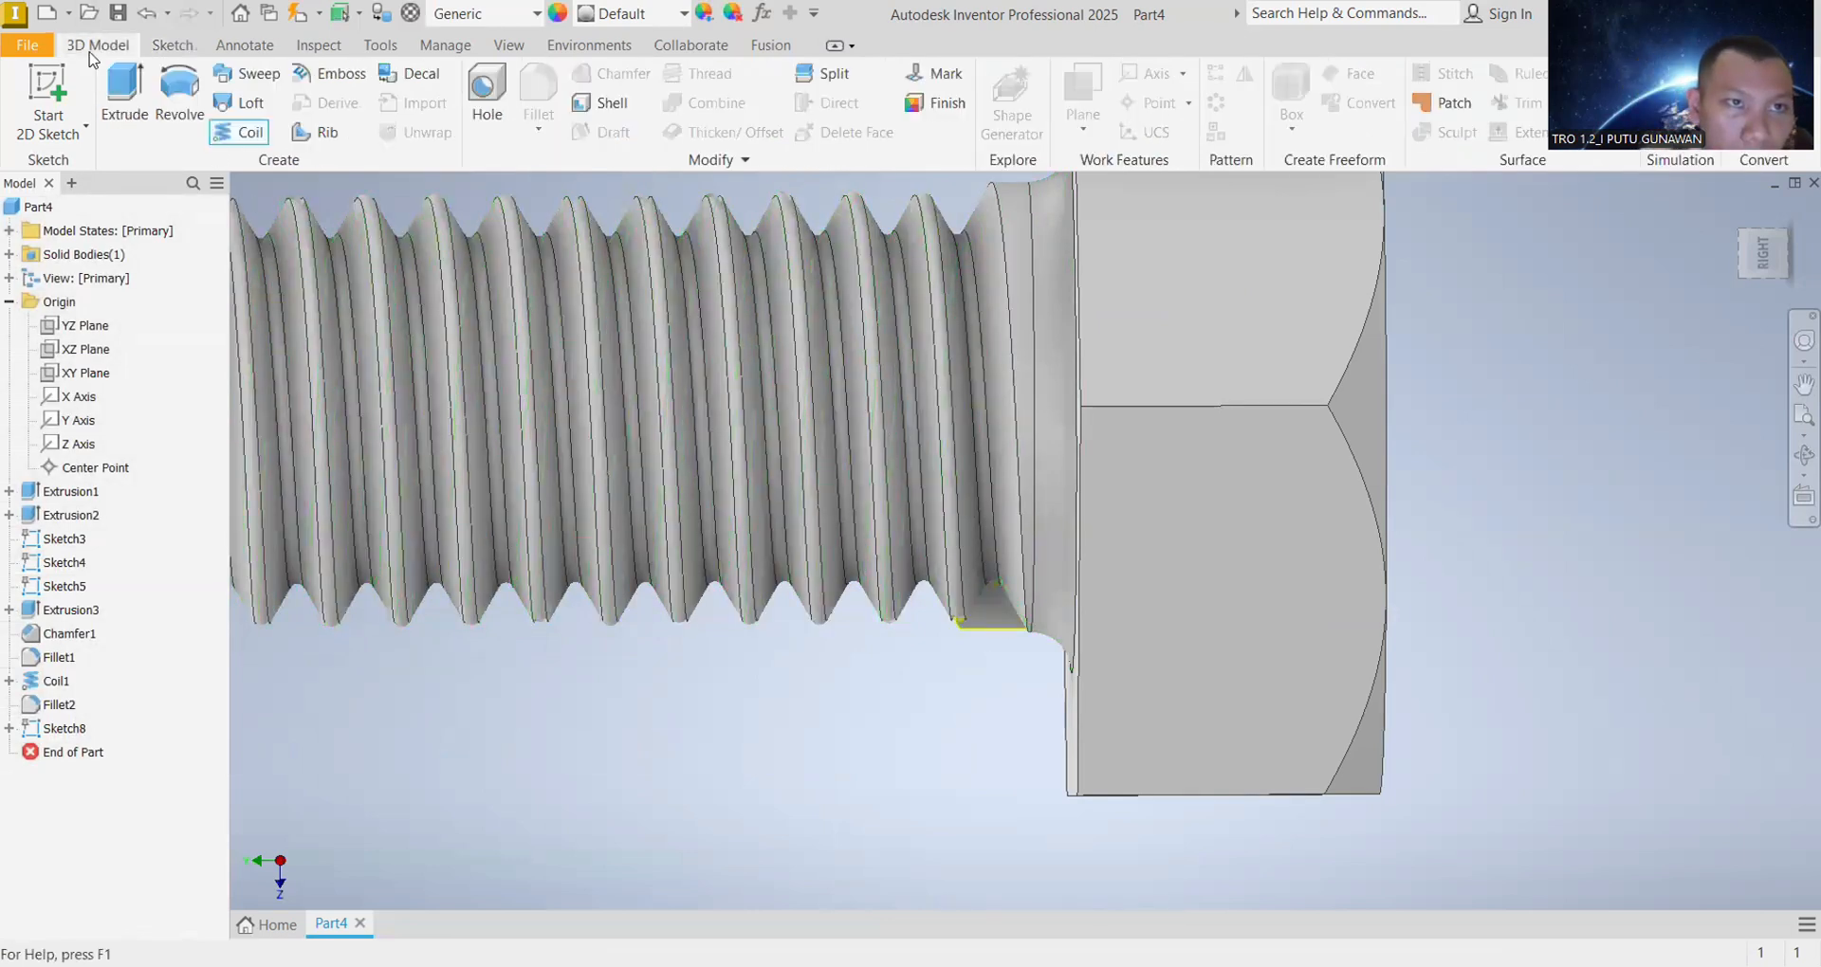
click(119, 92)
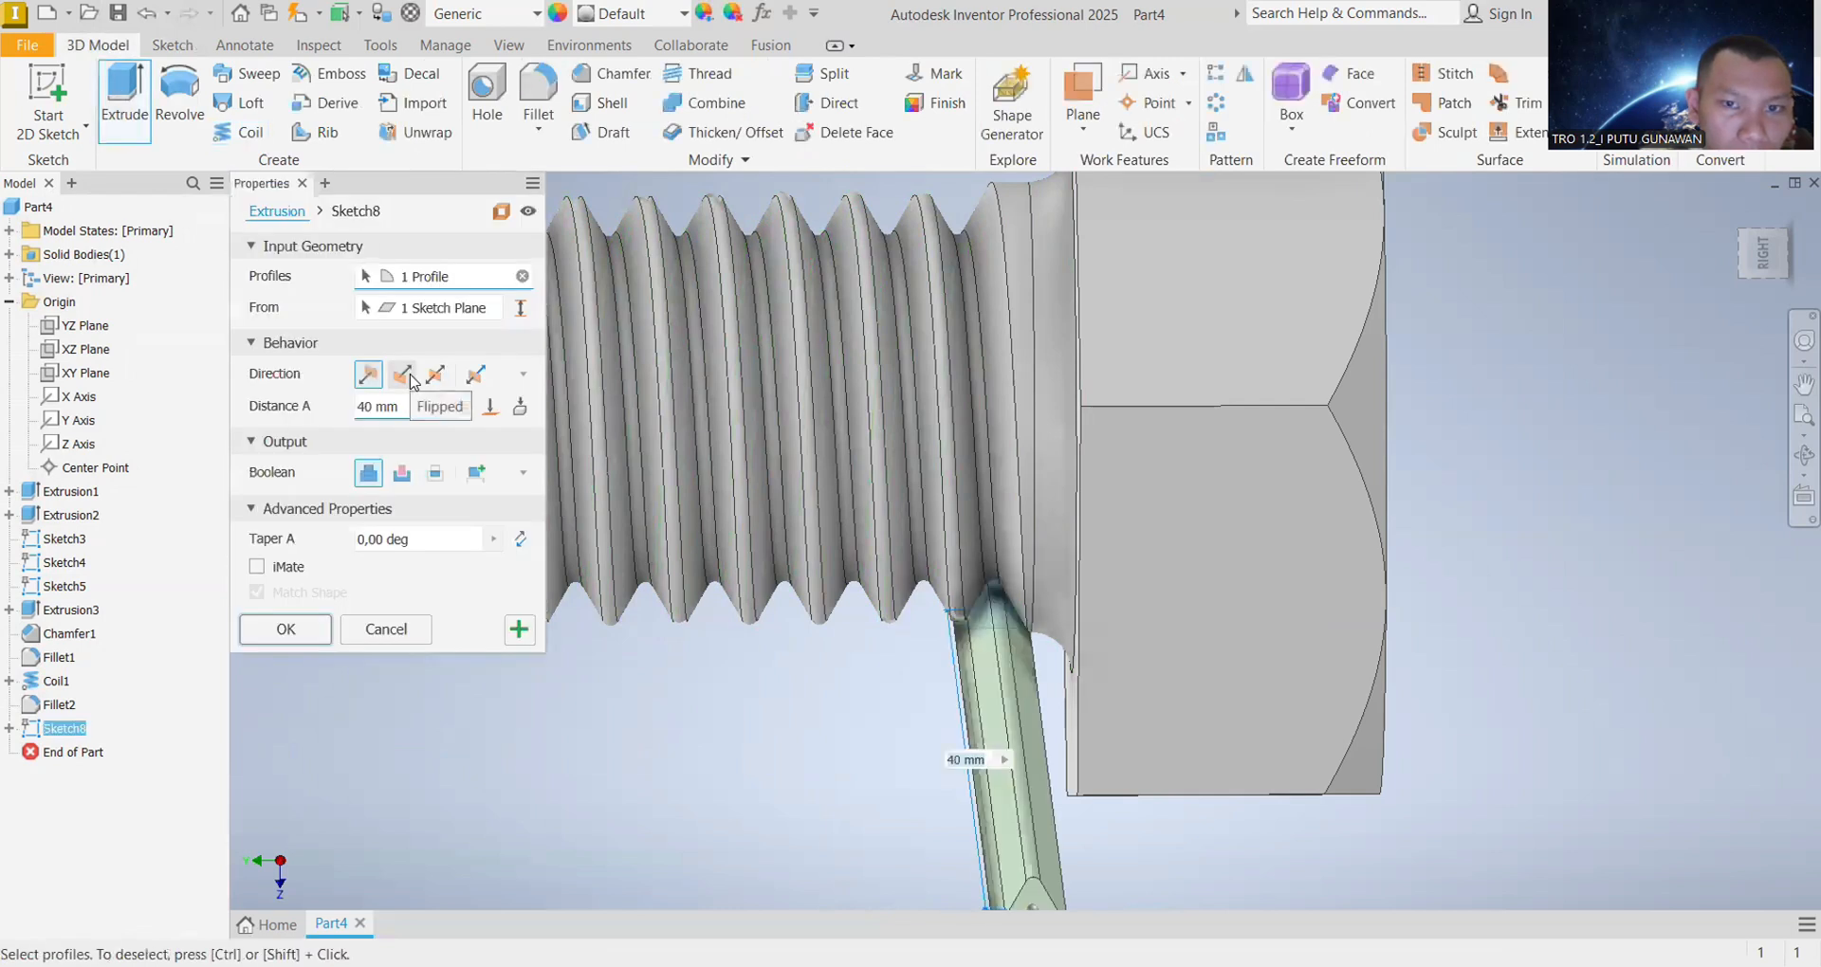
click(412, 377)
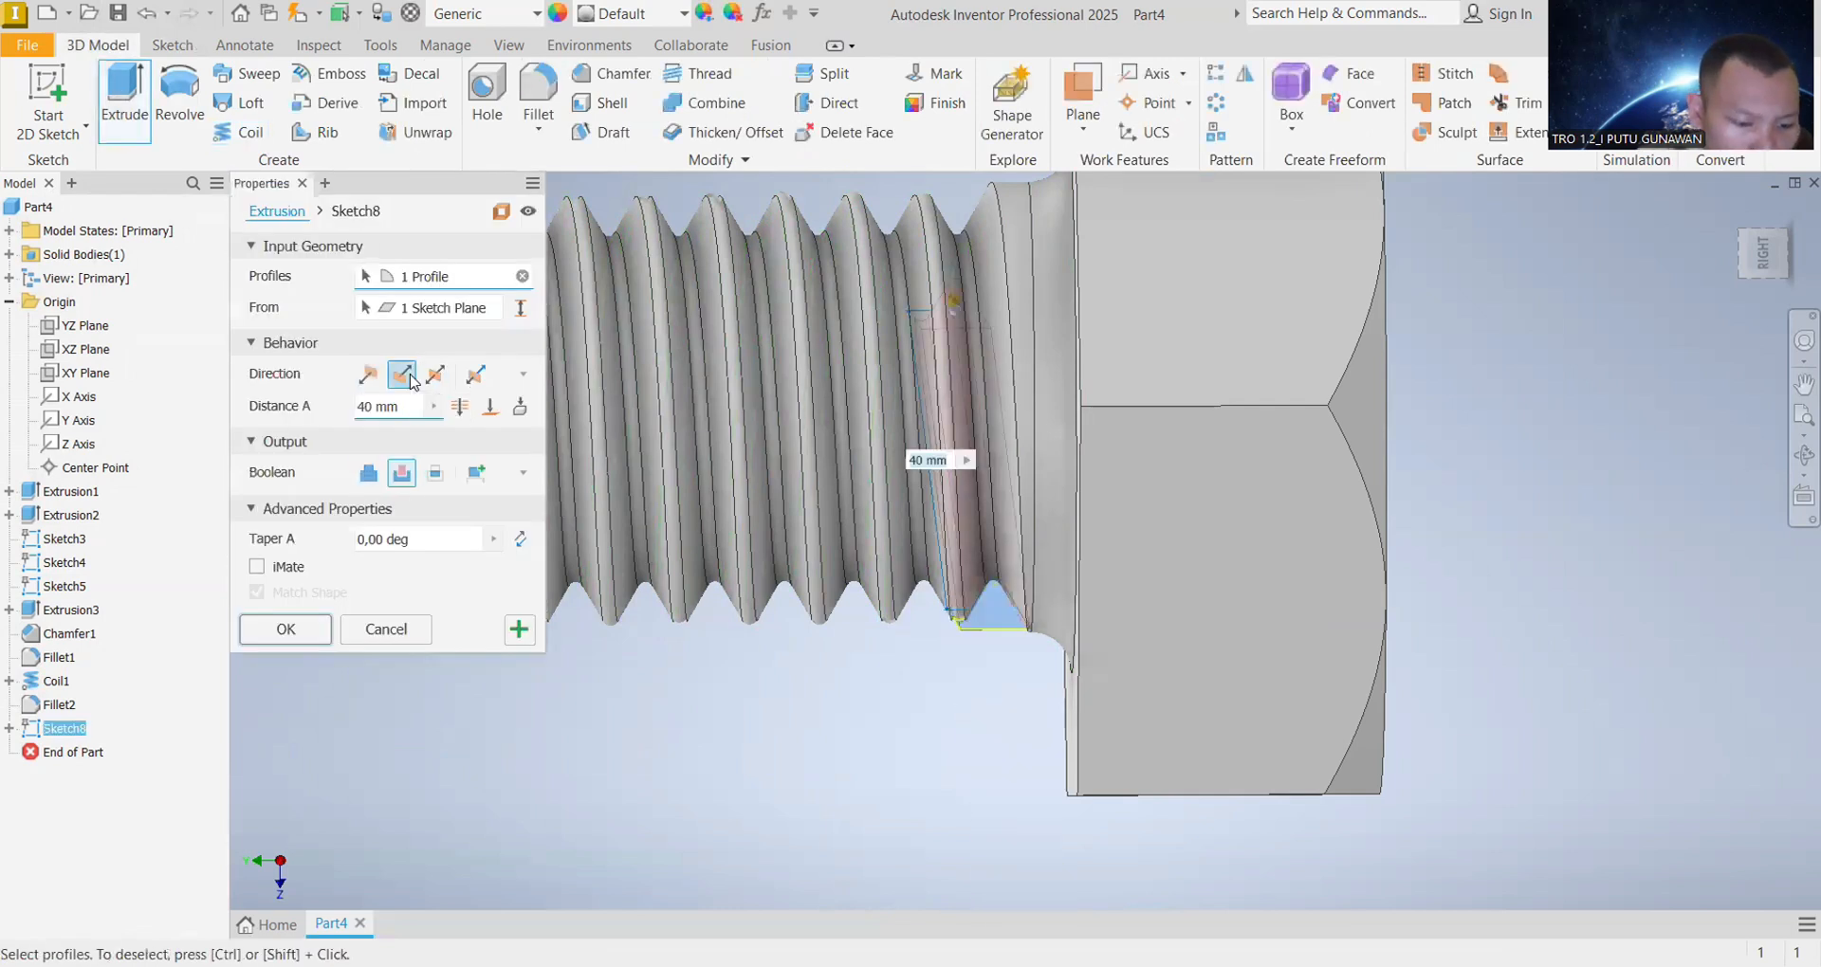
click(278, 629)
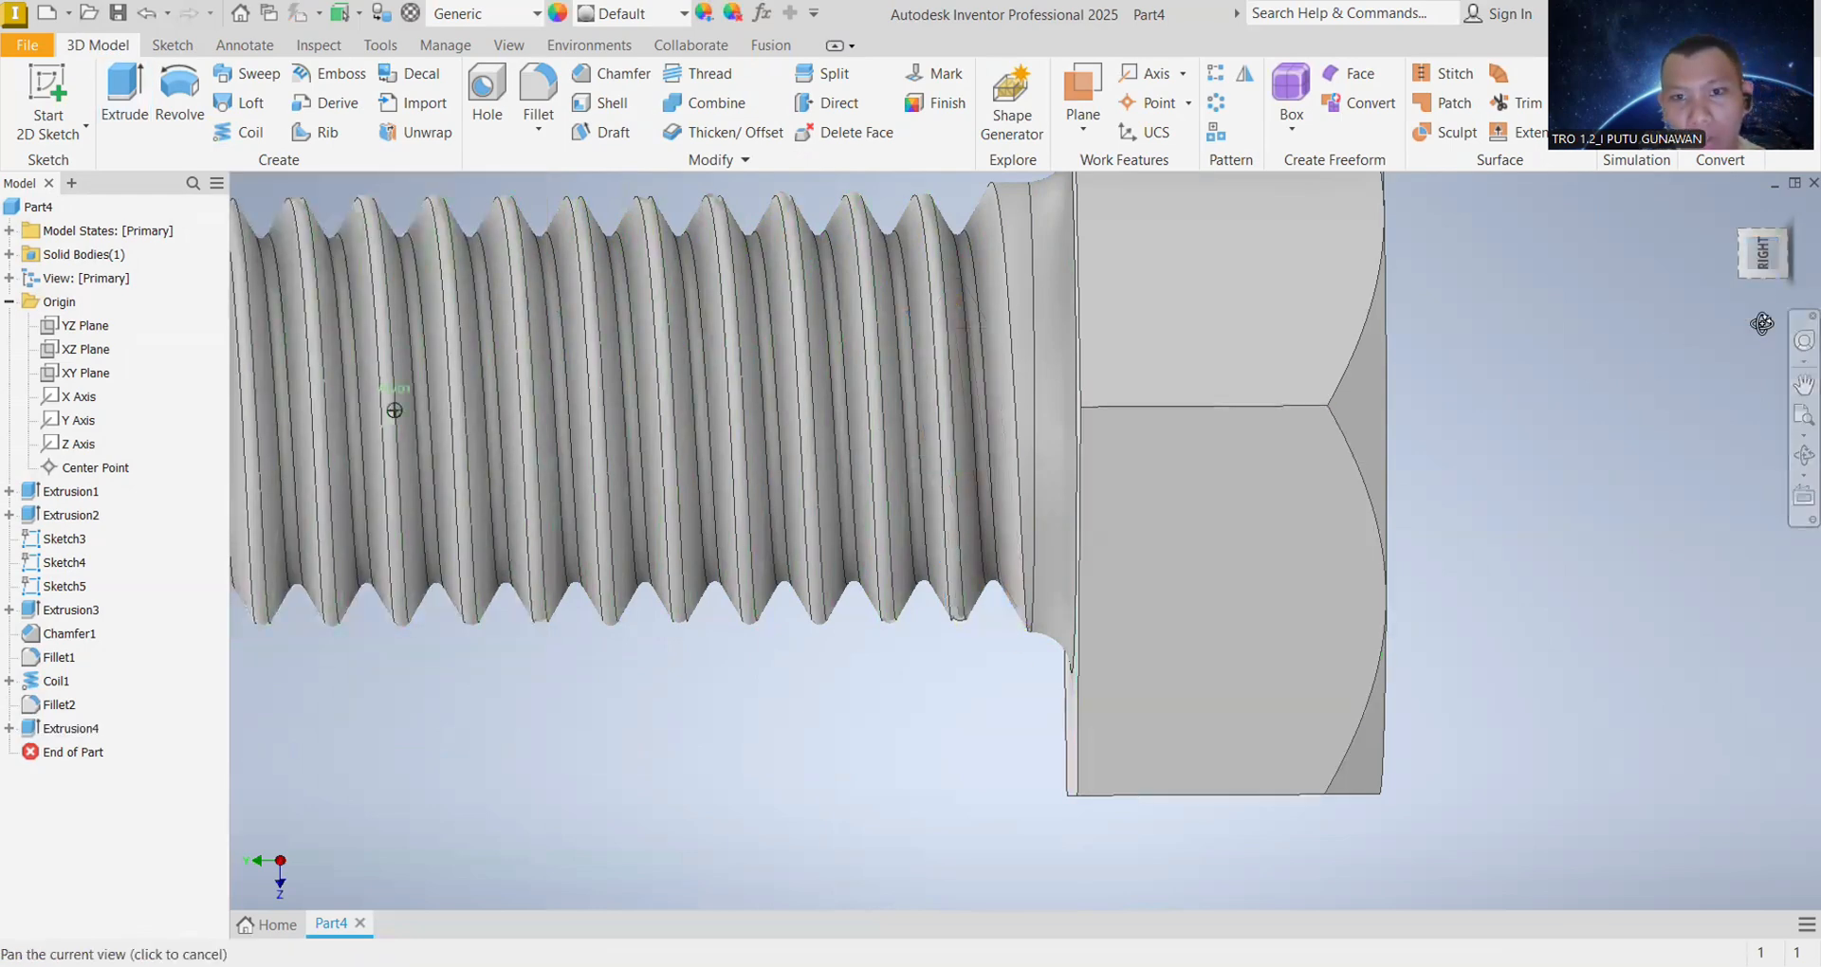
Step: Apply the Chrome - Polished appearance to the whole bolt
middle_drag(395, 406, 394, 409)
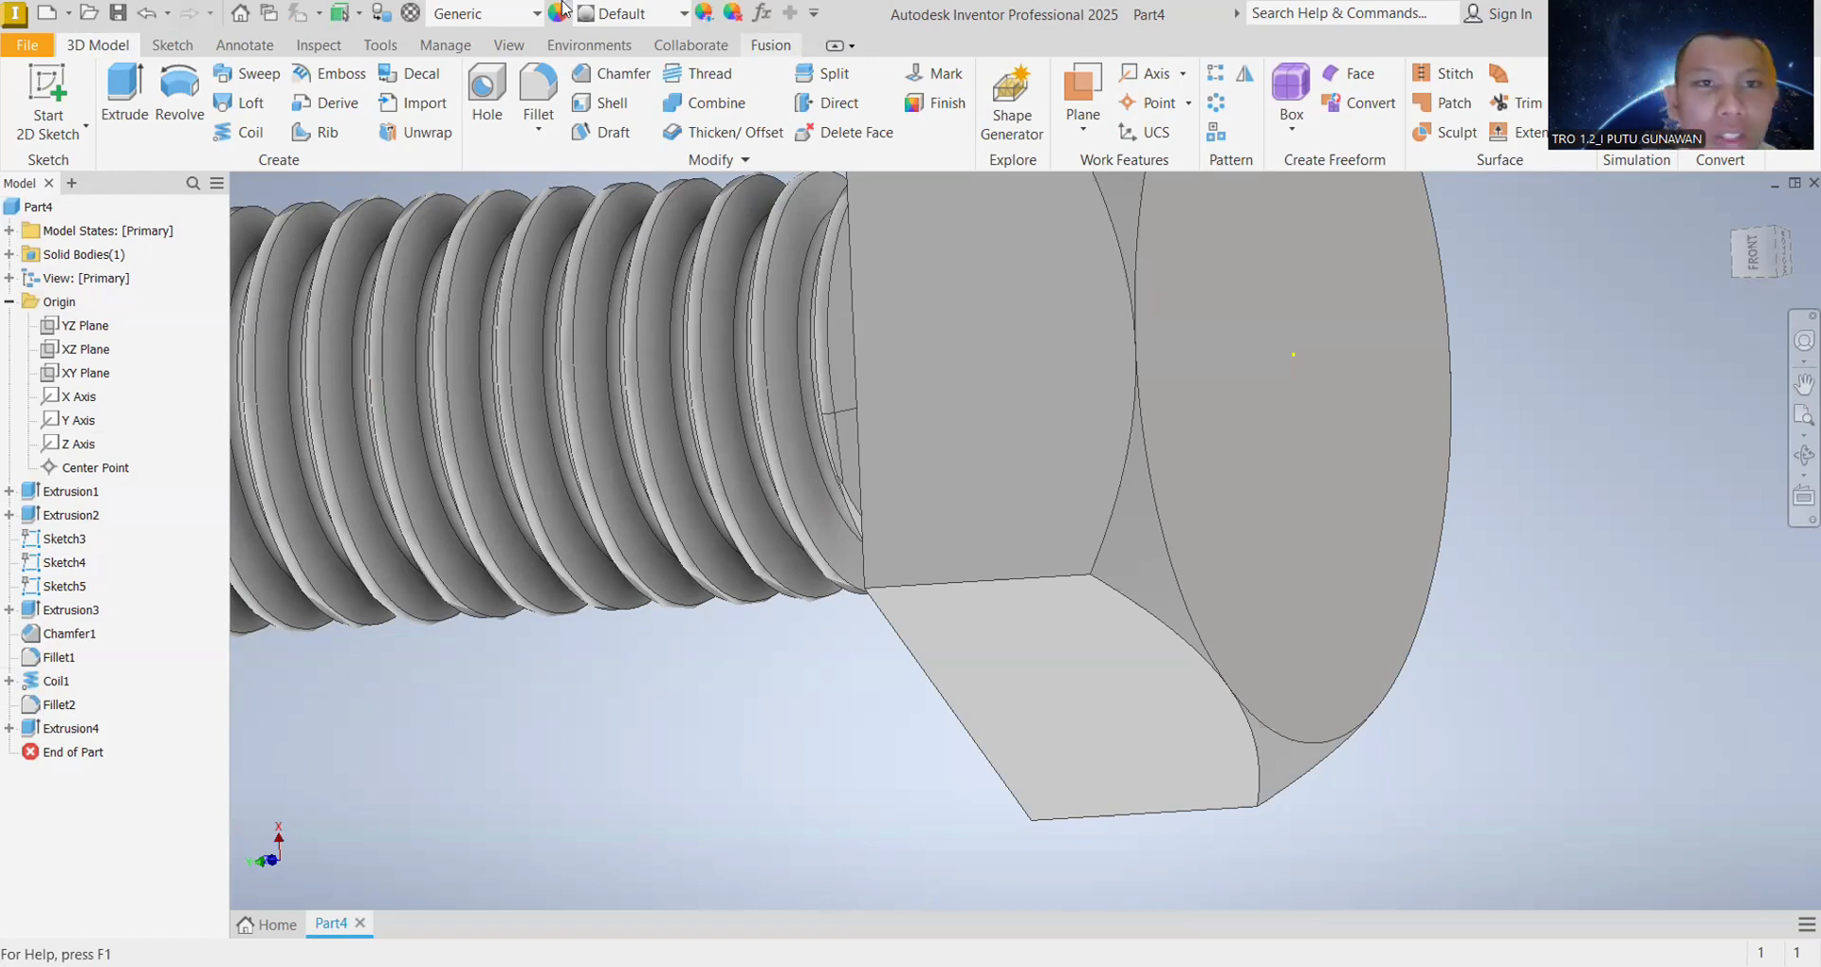
click(683, 13)
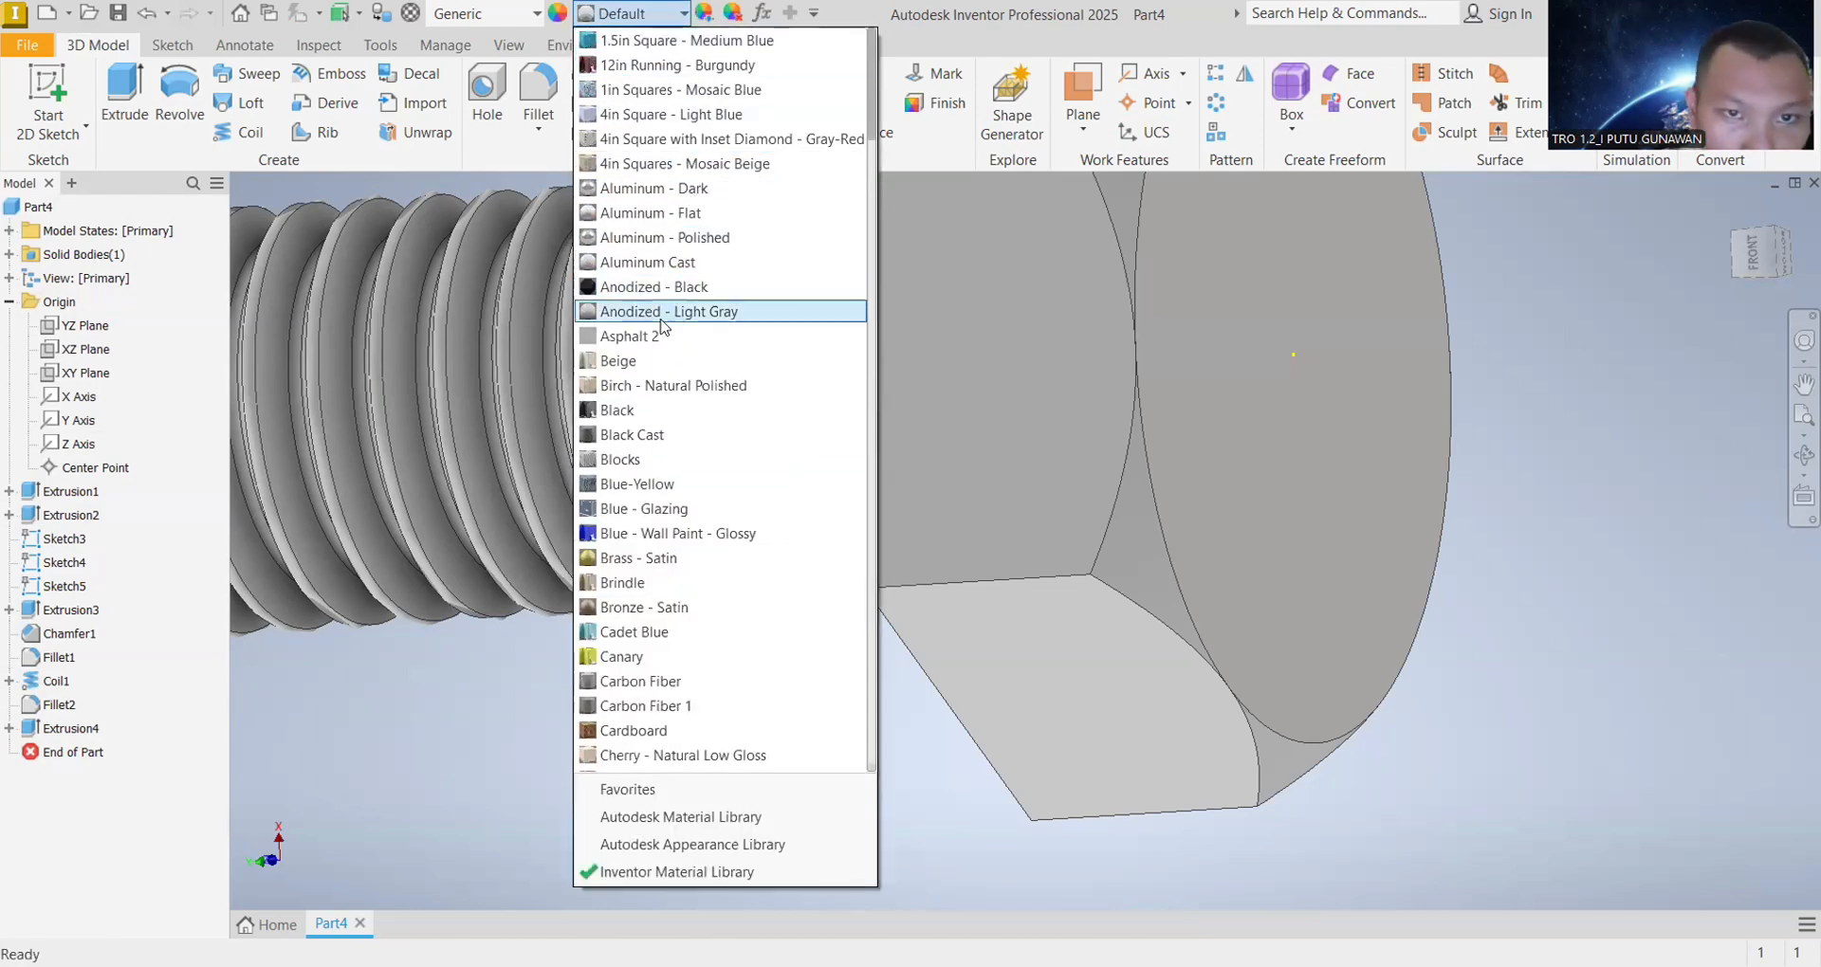
scroll(657, 732, down, 2)
scroll(657, 732, down, 4)
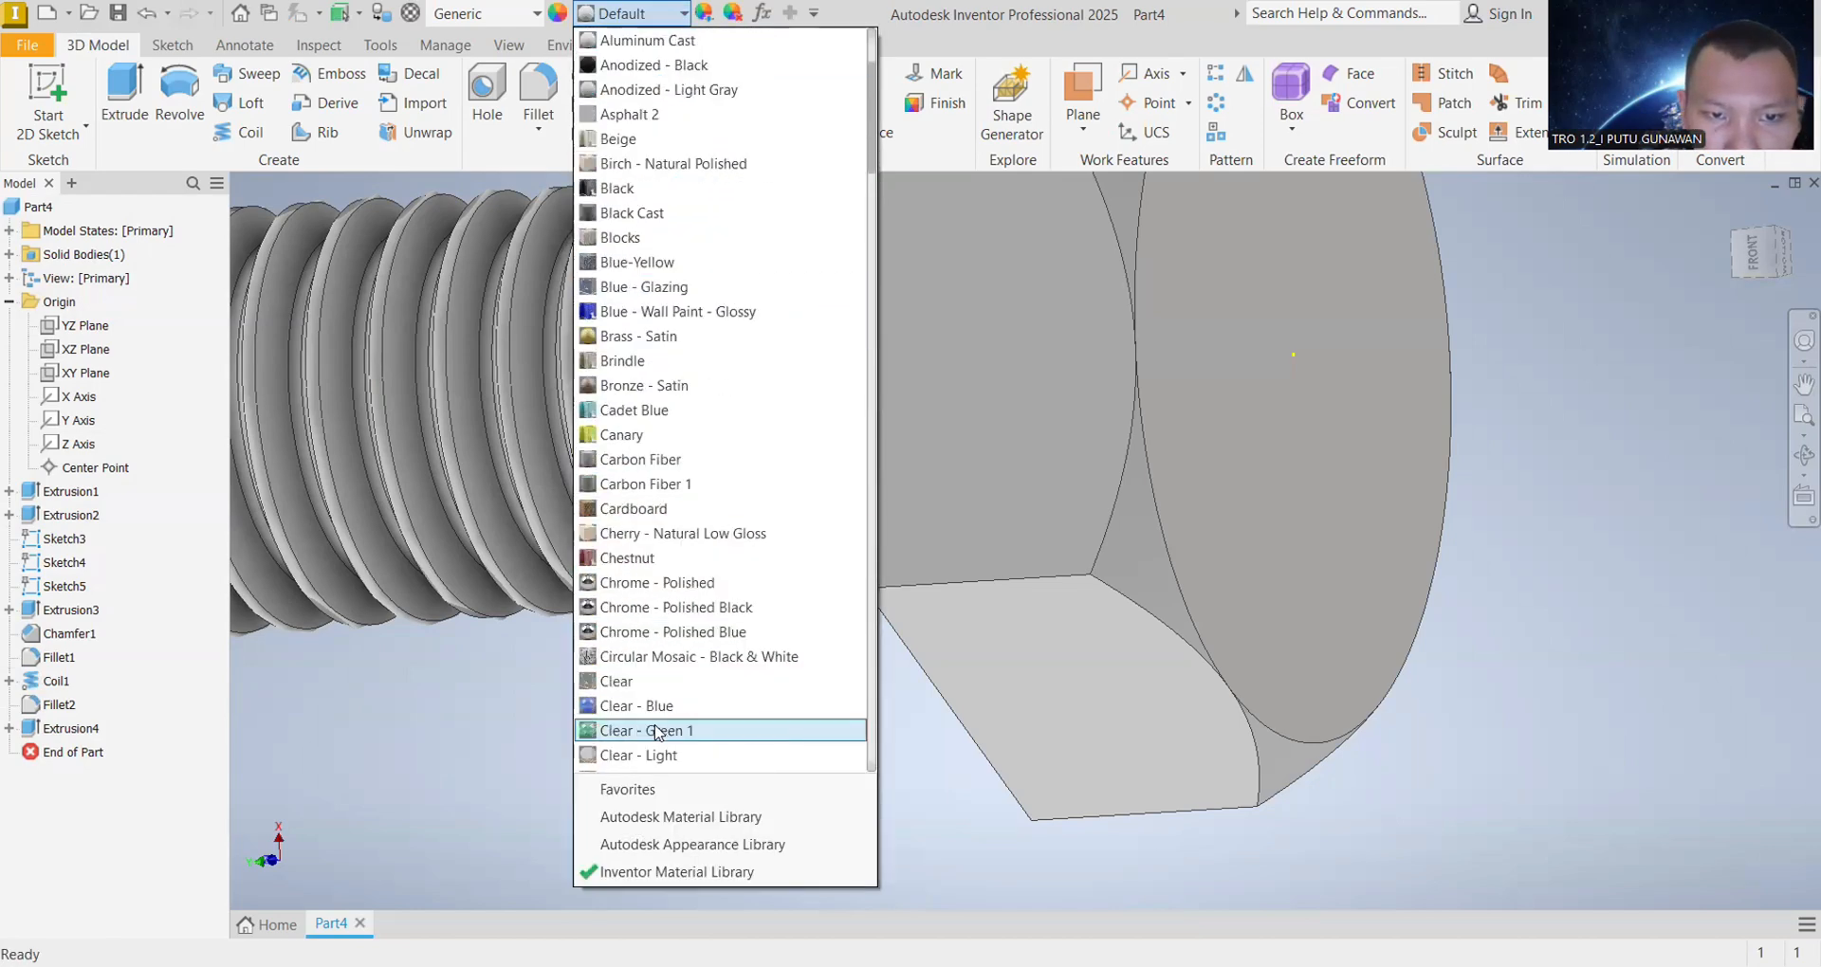
scroll(631, 563, down, 1)
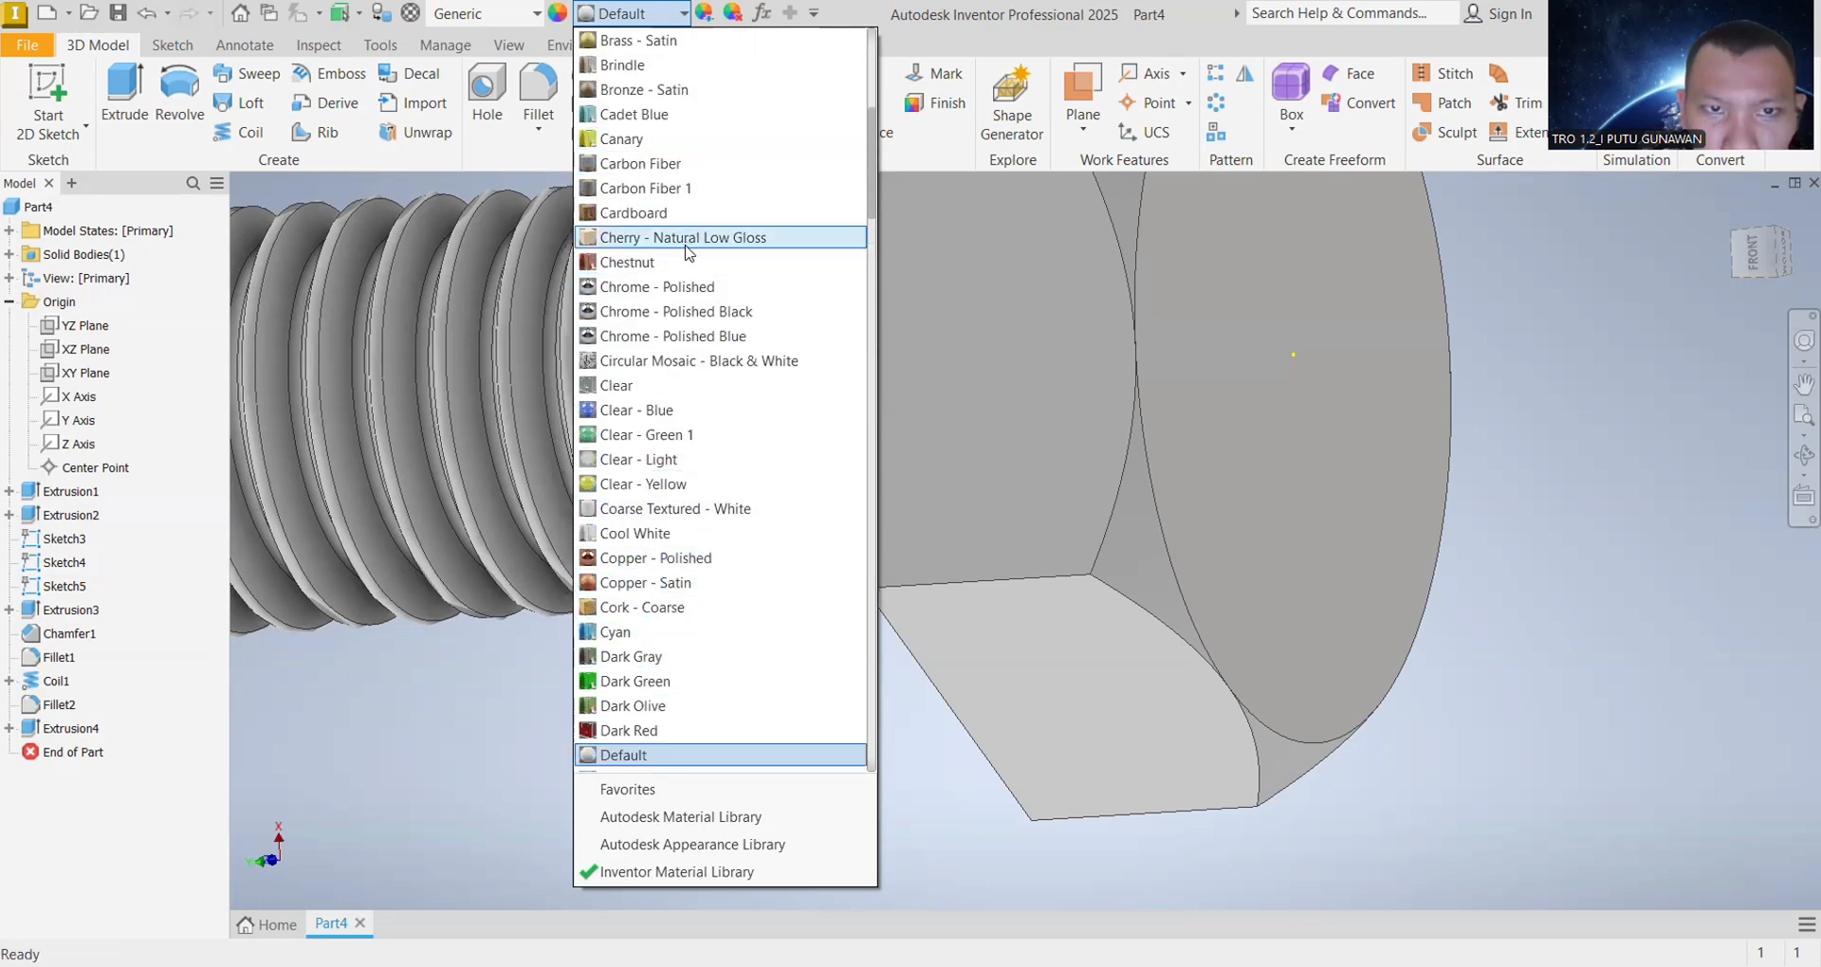
click(664, 287)
click(466, 13)
click(467, 13)
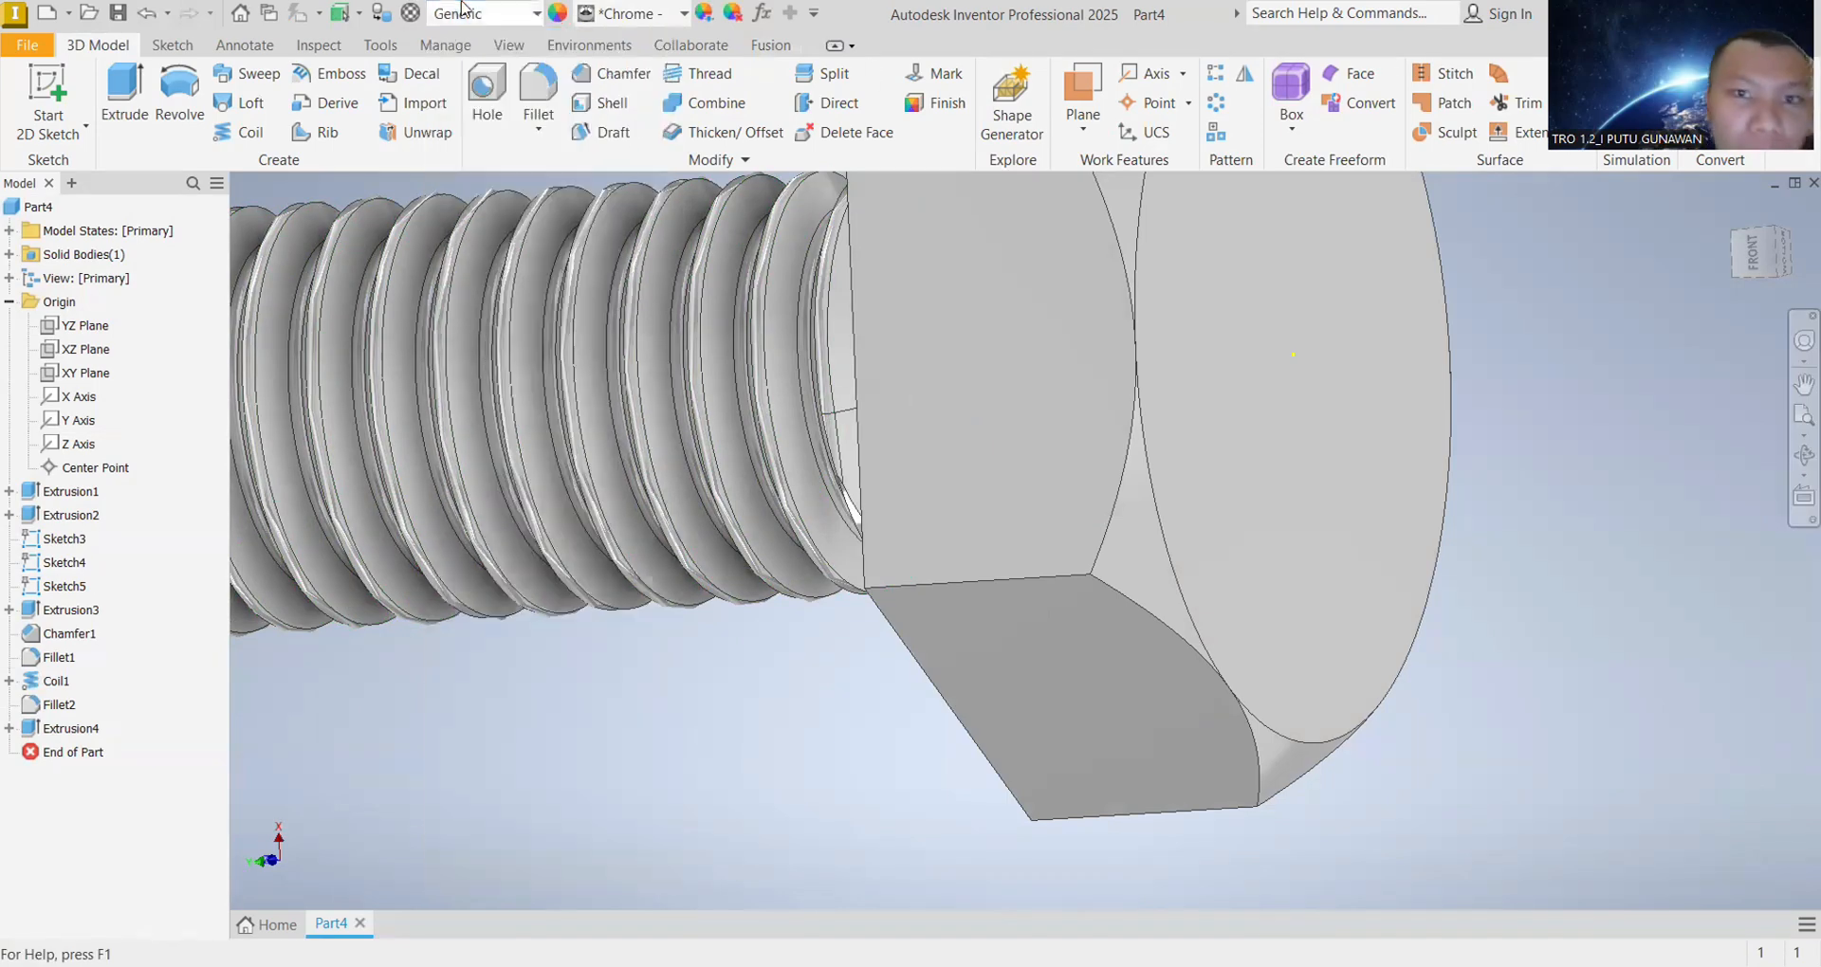
Step: Examine the finished chrome bolt, including its head and thread, from an angled overall view
drag(1752, 252, 1683, 204)
mouse_move(1043, 494)
shift+middle_down()
mouse_move(1138, 531)
mouse_move(1005, 512)
mouse_move(1072, 525)
shift+middle_up()
scroll(1037, 514, down, 2)
scroll(840, 500, down, 5)
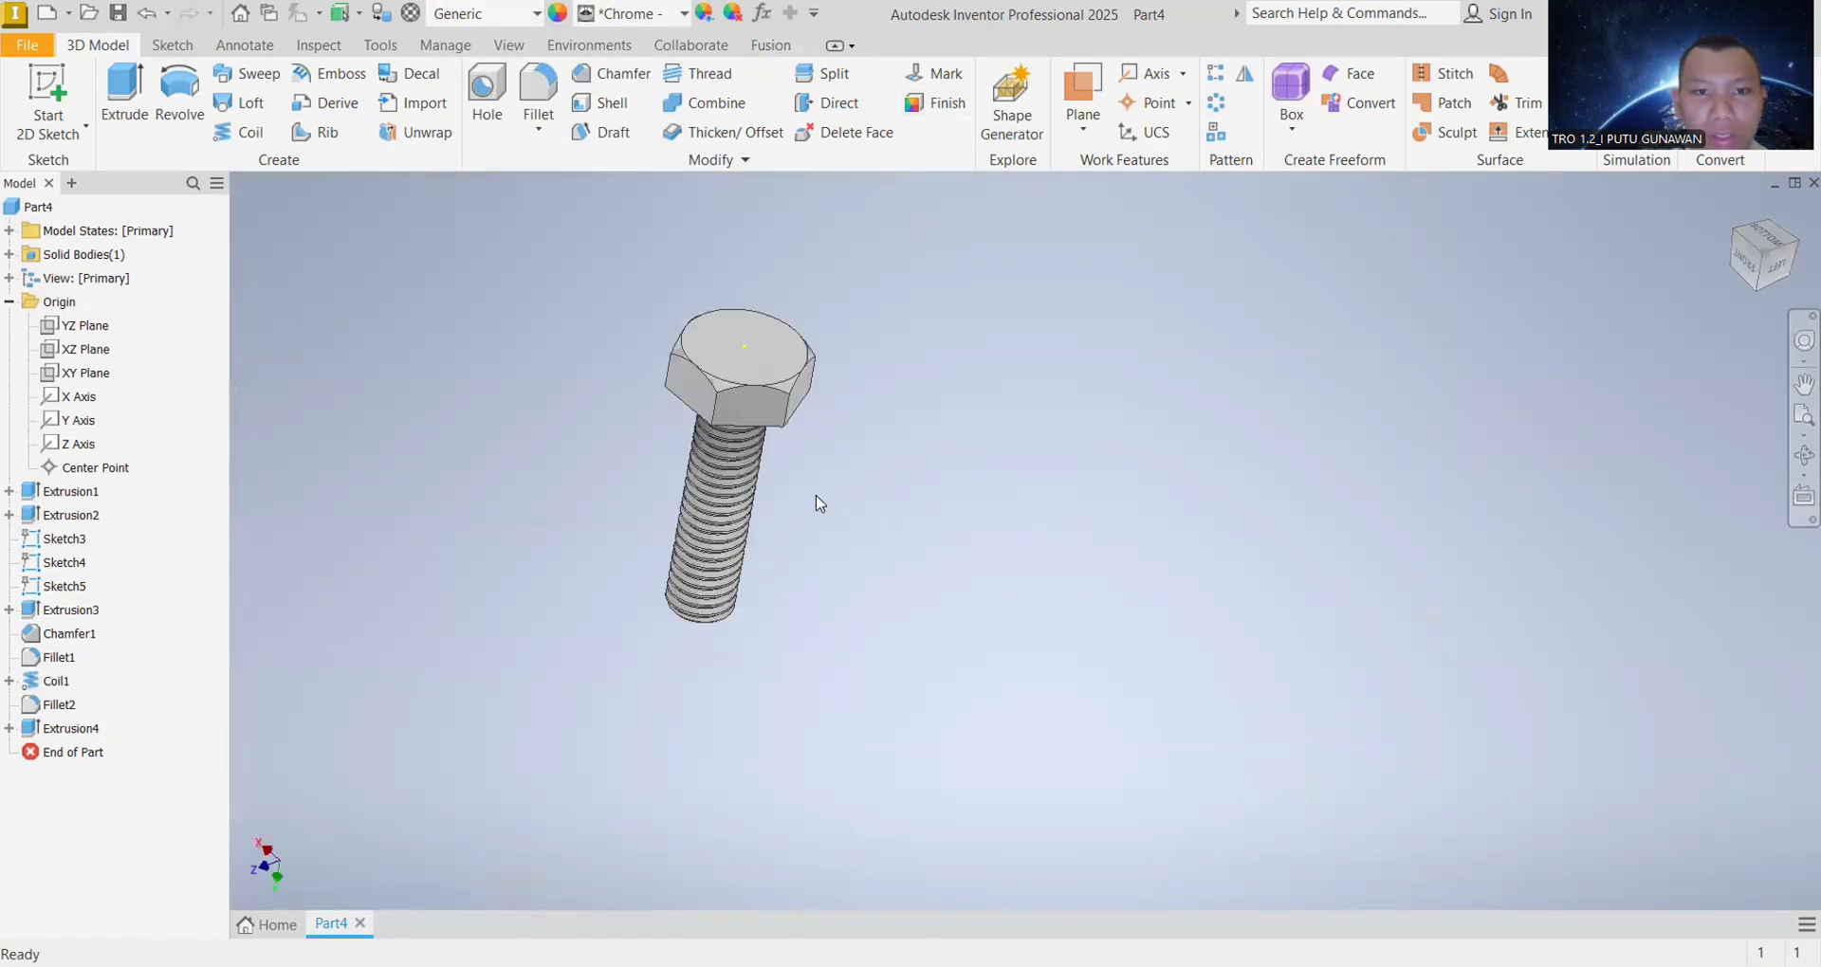
scroll(1220, 407, up, 3)
middle_drag(706, 447, 1124, 453)
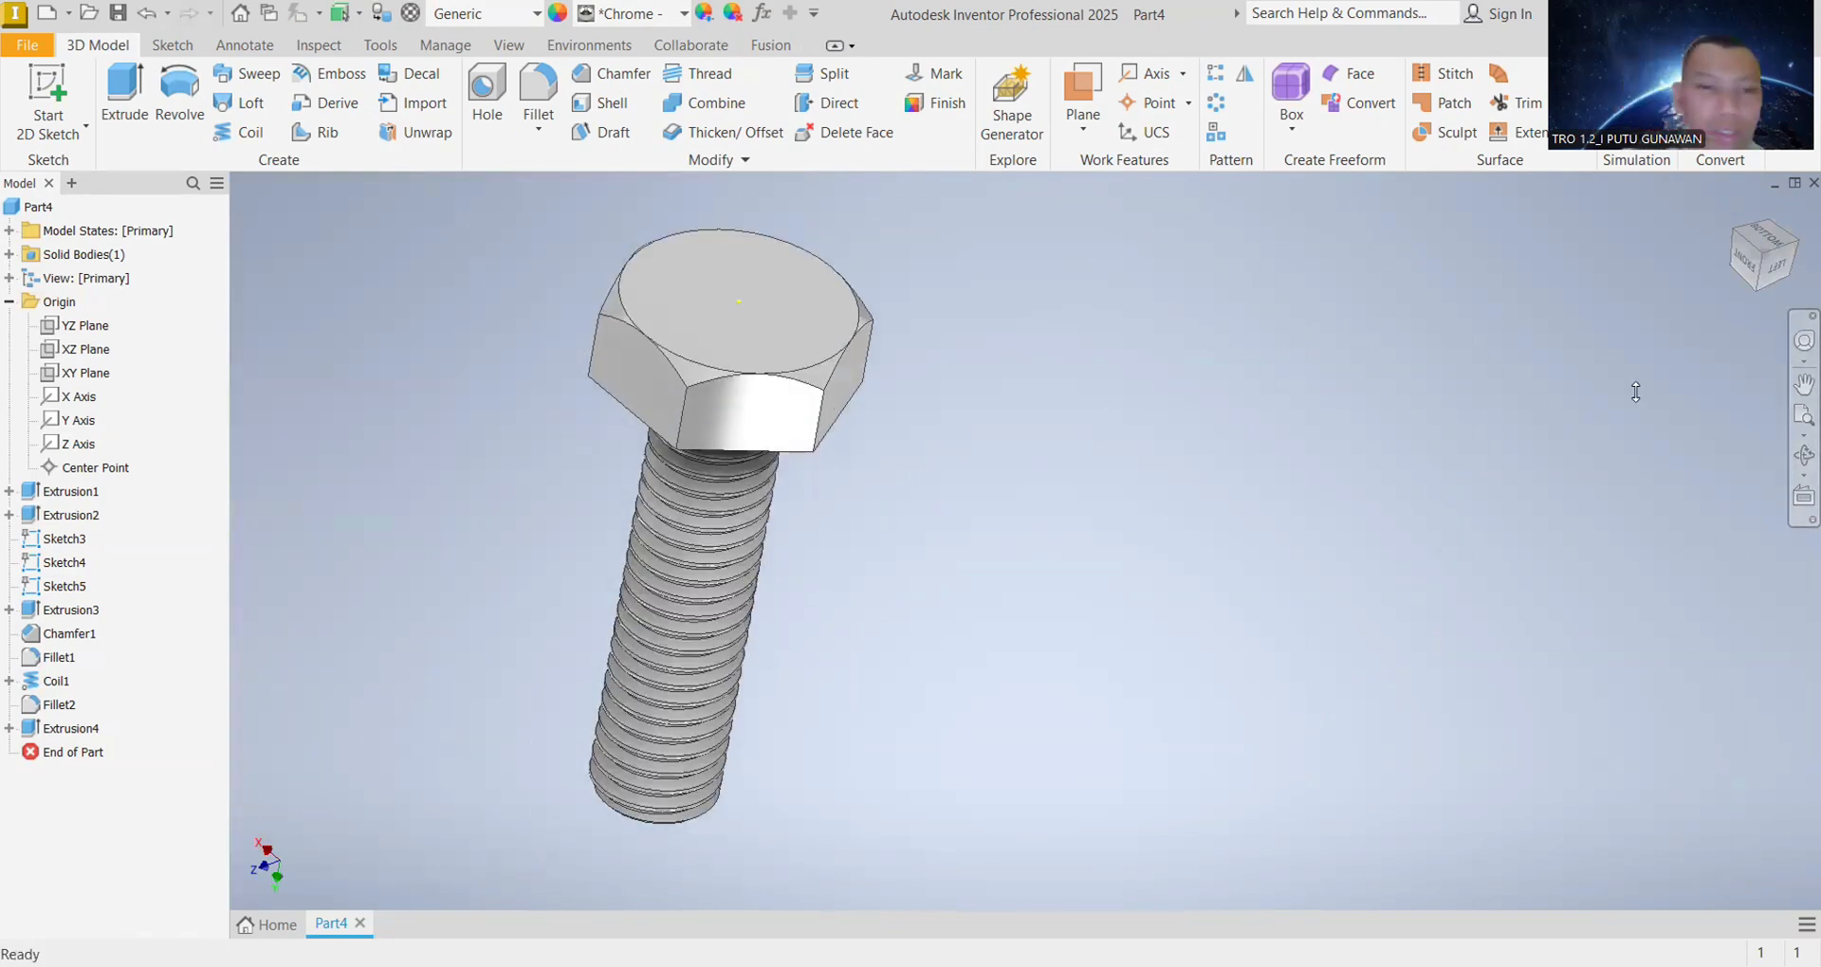
mouse_move(804, 345)
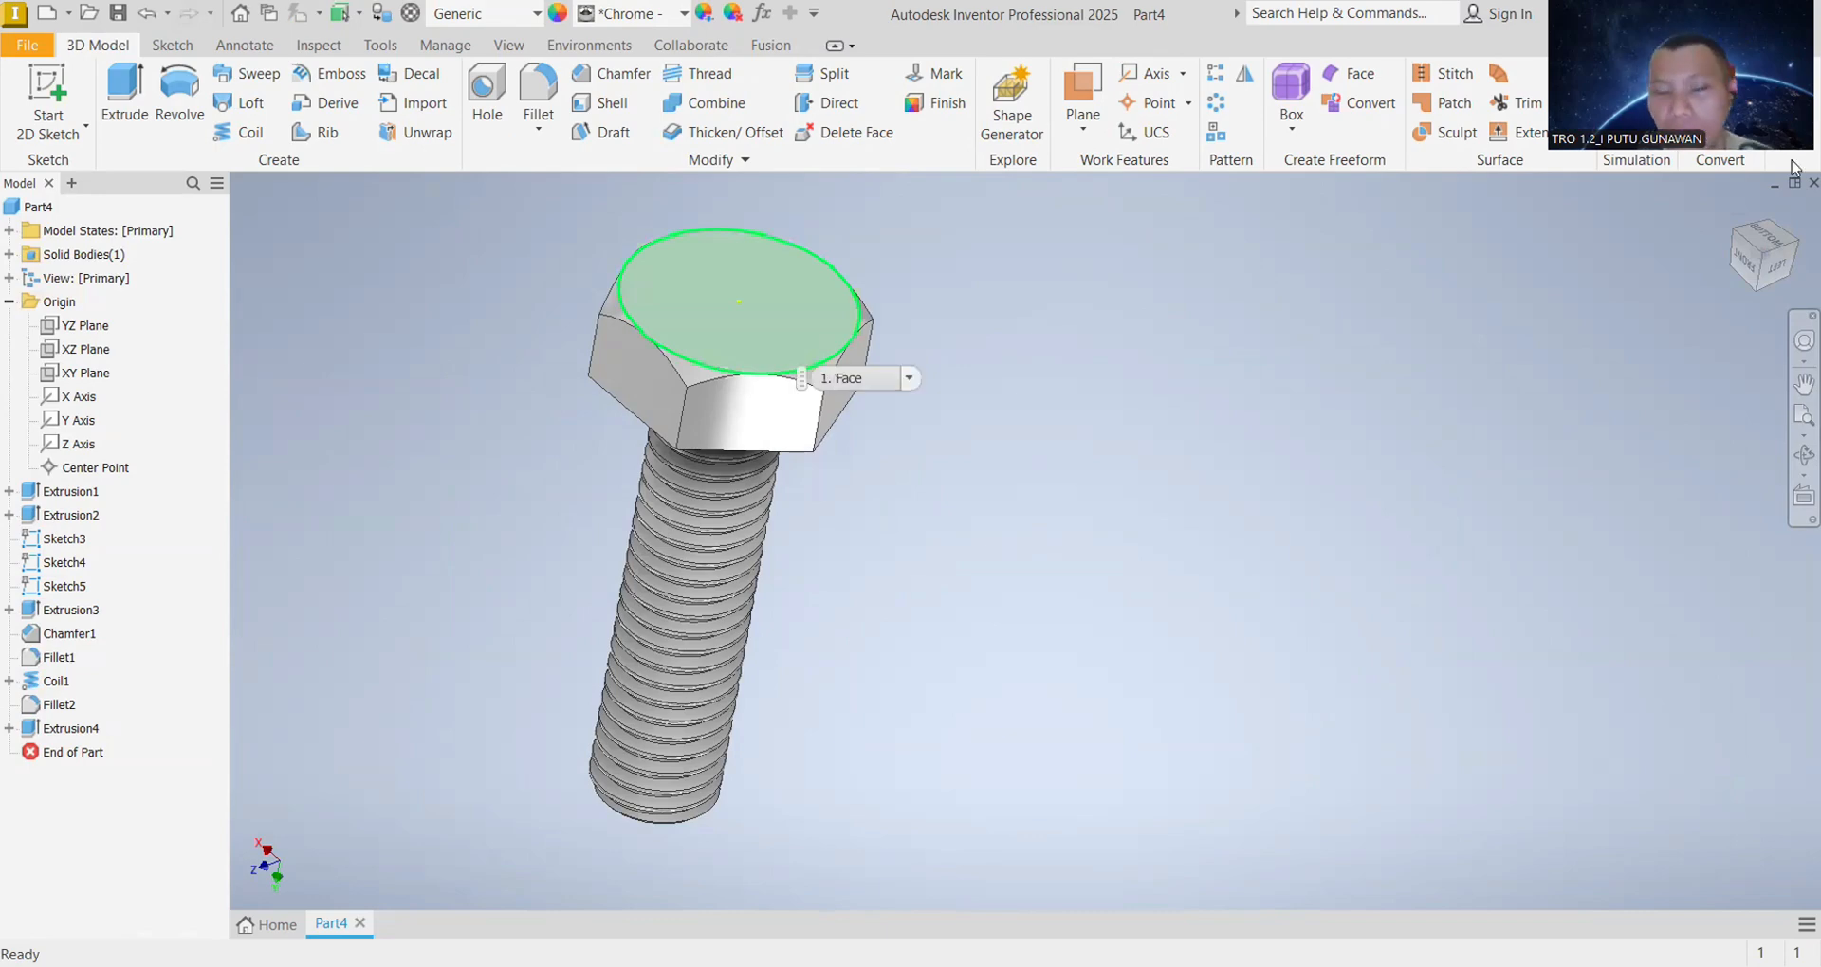
click(1779, 262)
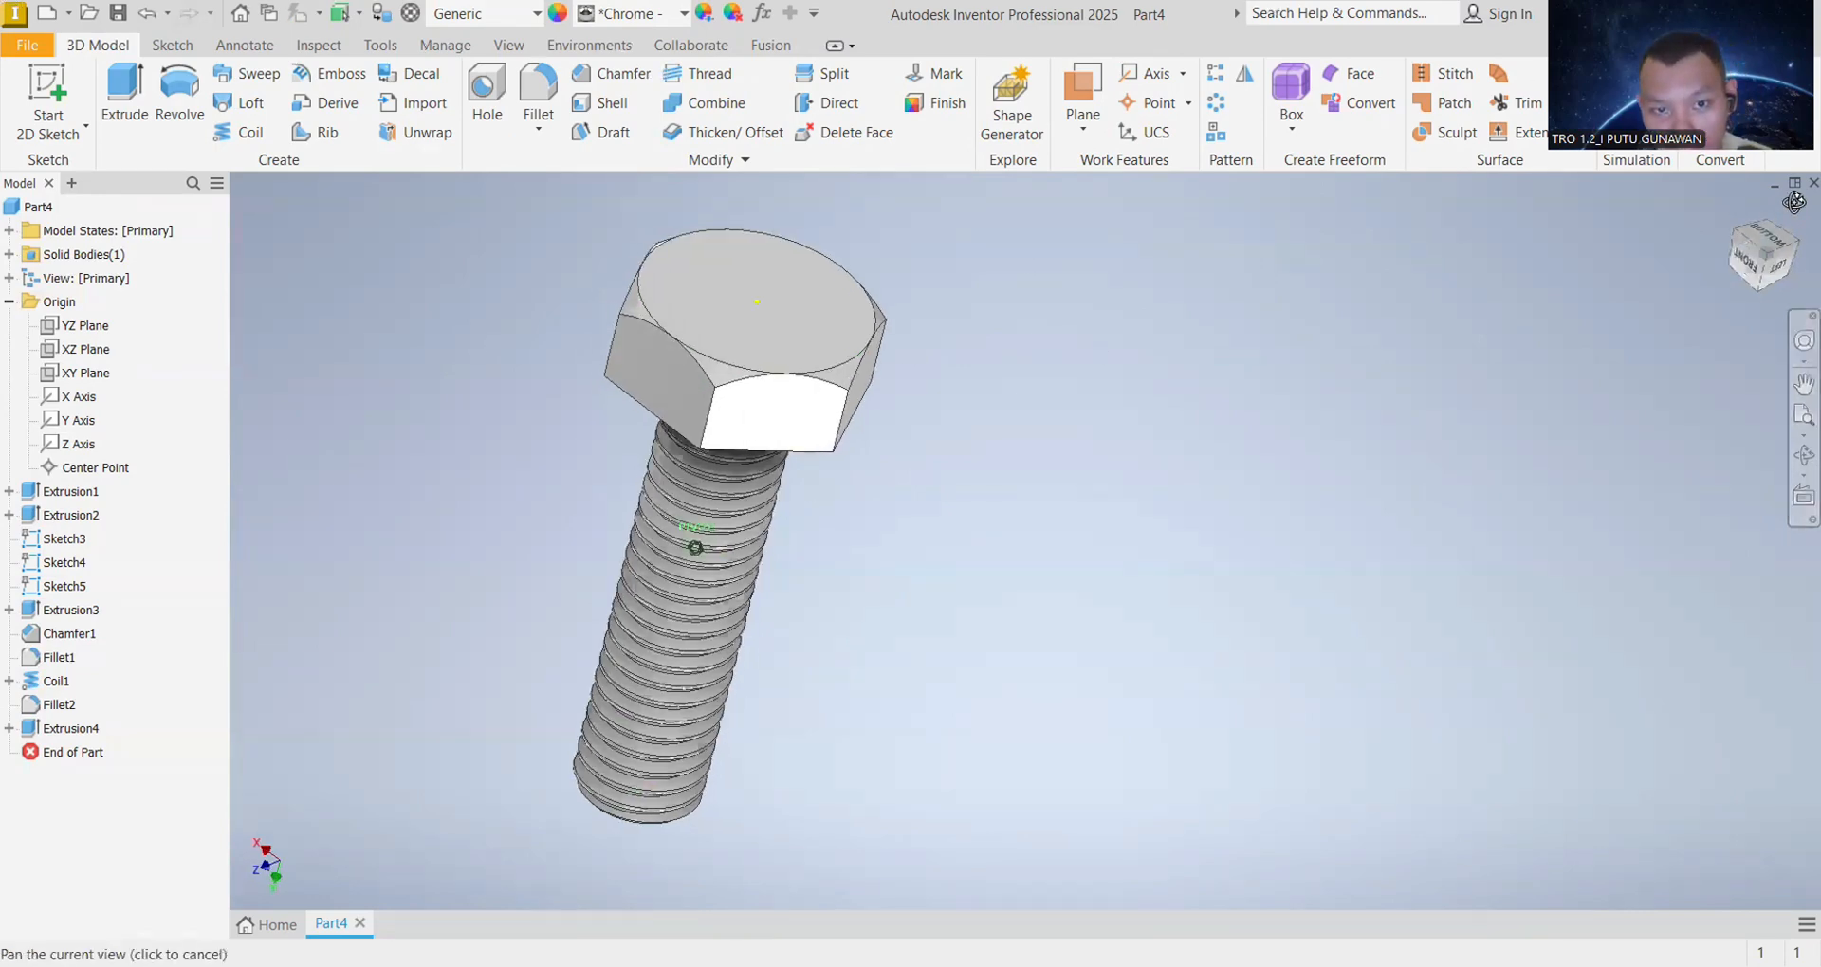